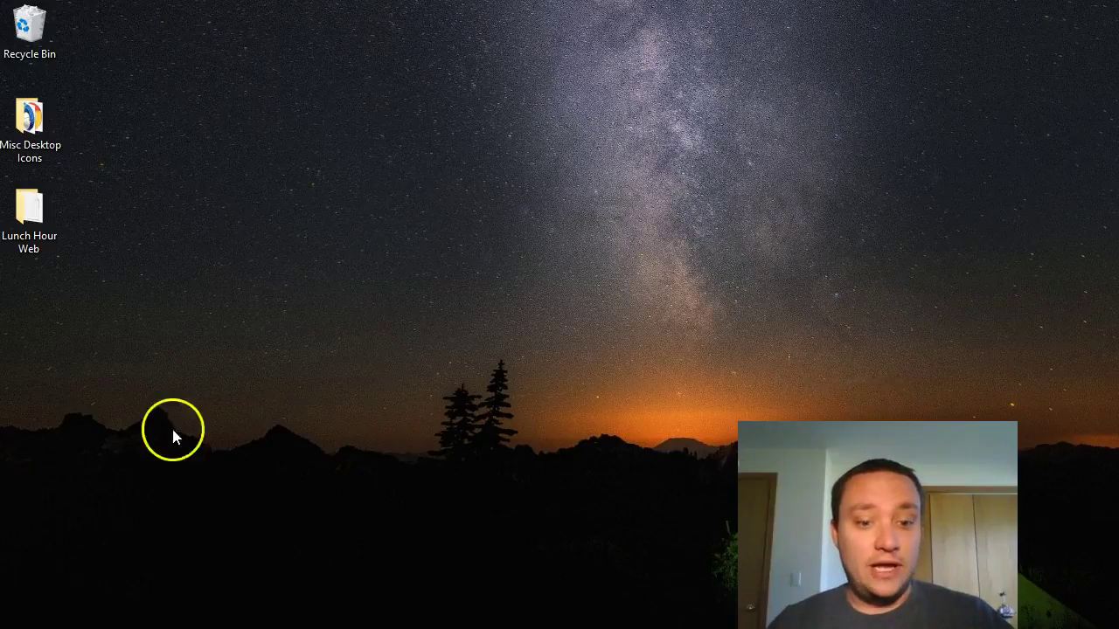
pyautogui.click(218, 610)
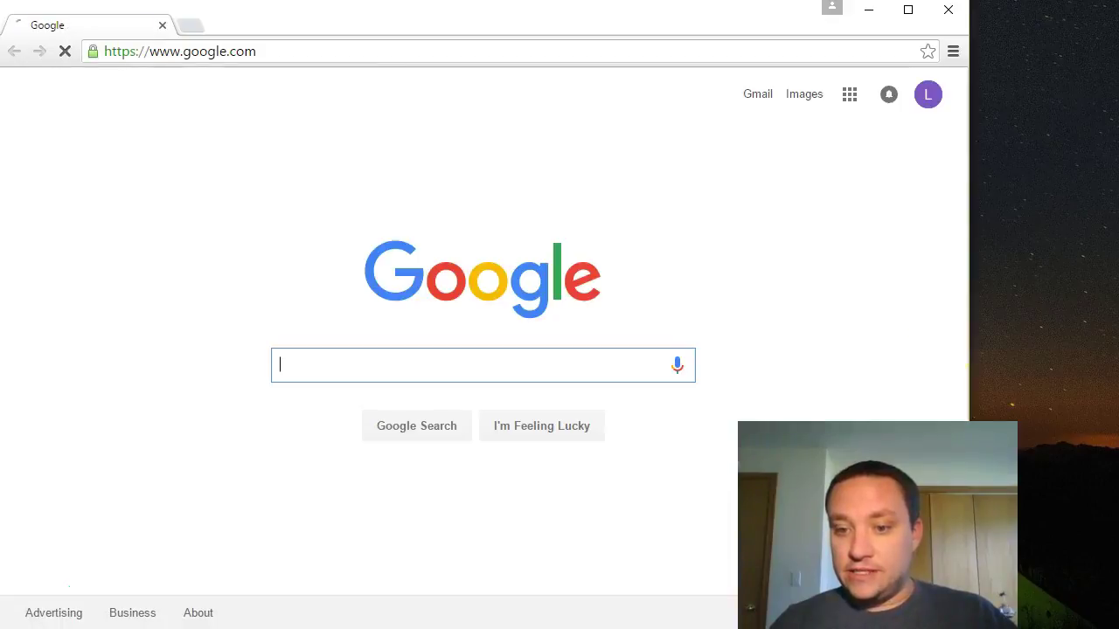
pyautogui.moveTo(974, 12); pyautogui.dragTo(1118, 13)
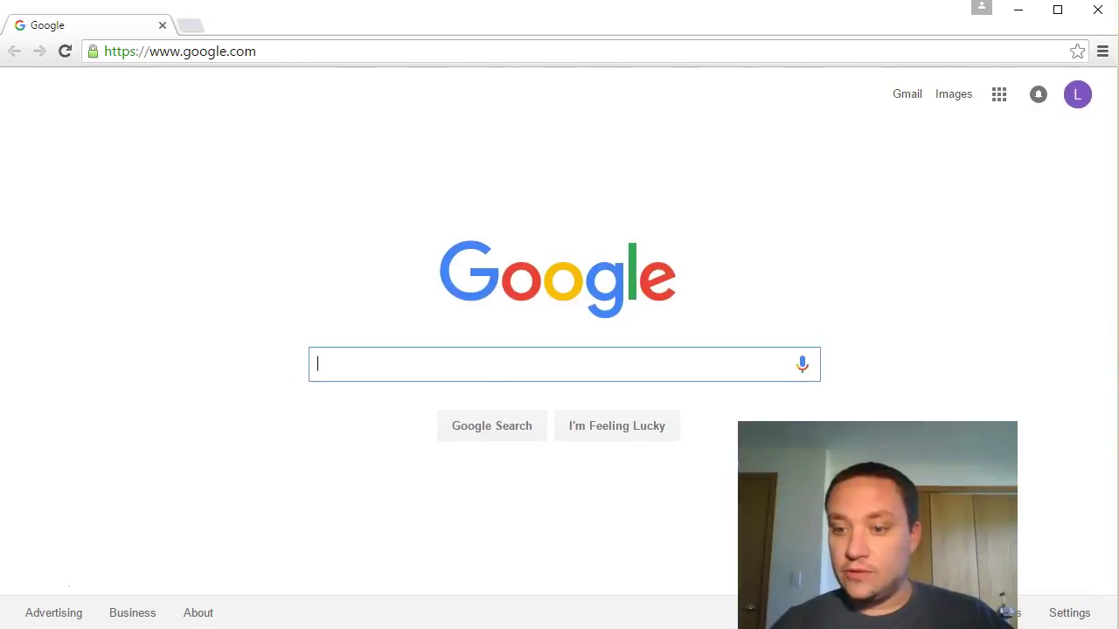
pyautogui.click(515, 356)
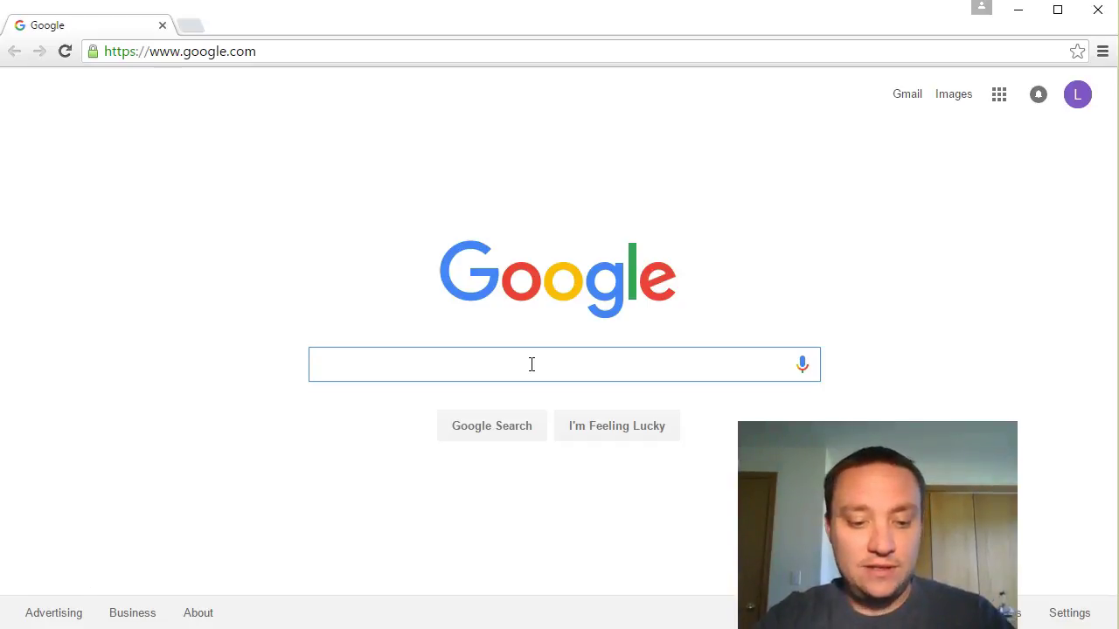
# Step: Search Google for 'zoho' so results are led by Zoho's official site
pyautogui.write('zoho')
pyautogui.press('Return')
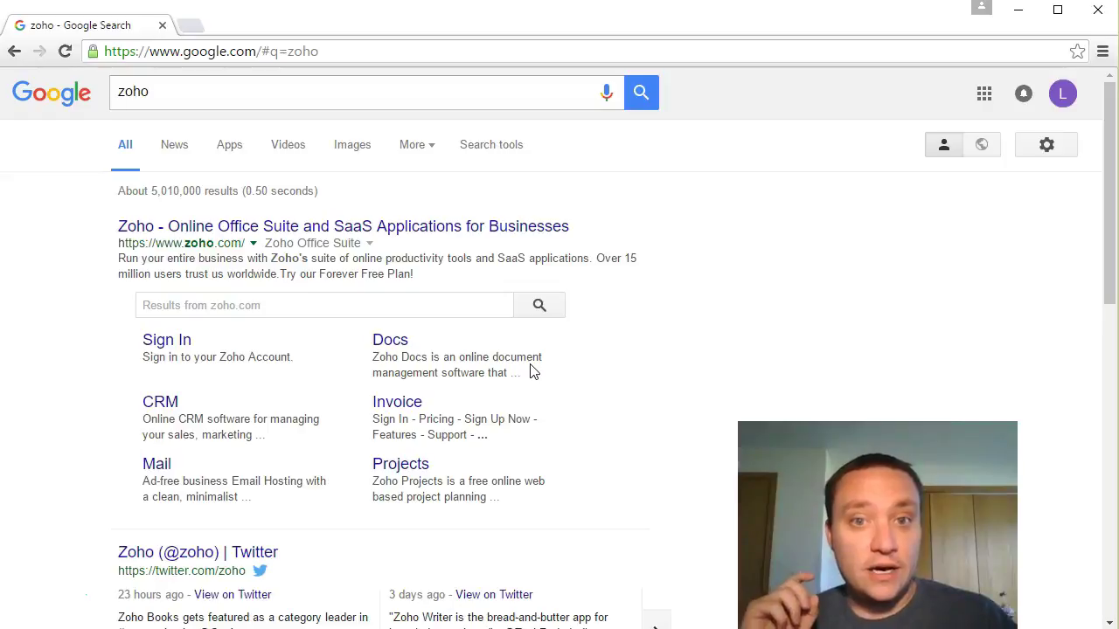
pyautogui.click(536, 356)
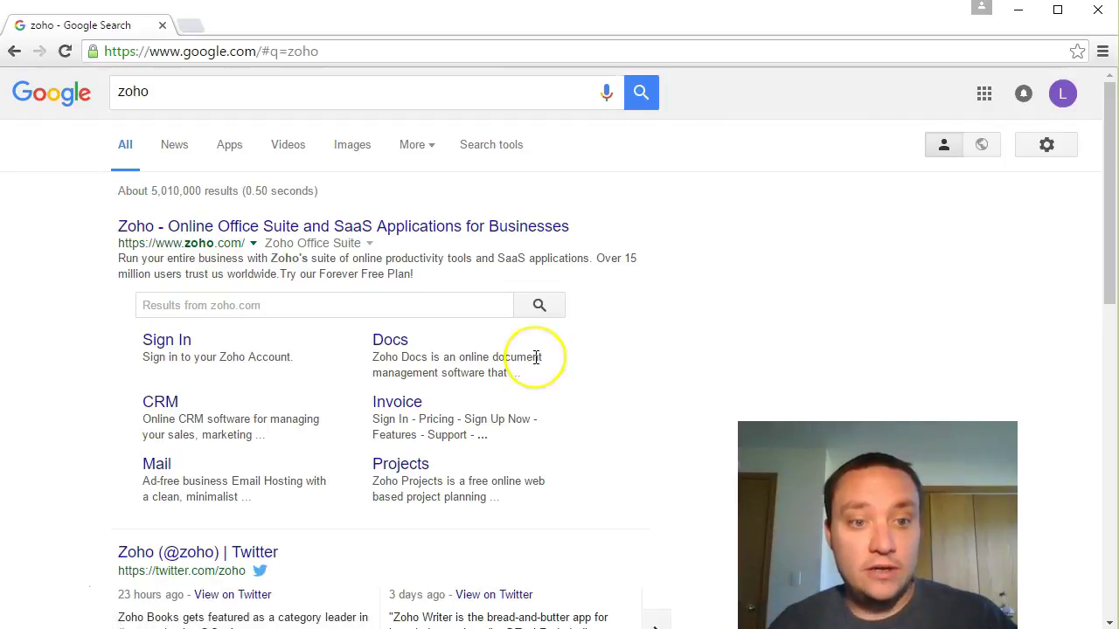
pyautogui.click(512, 357)
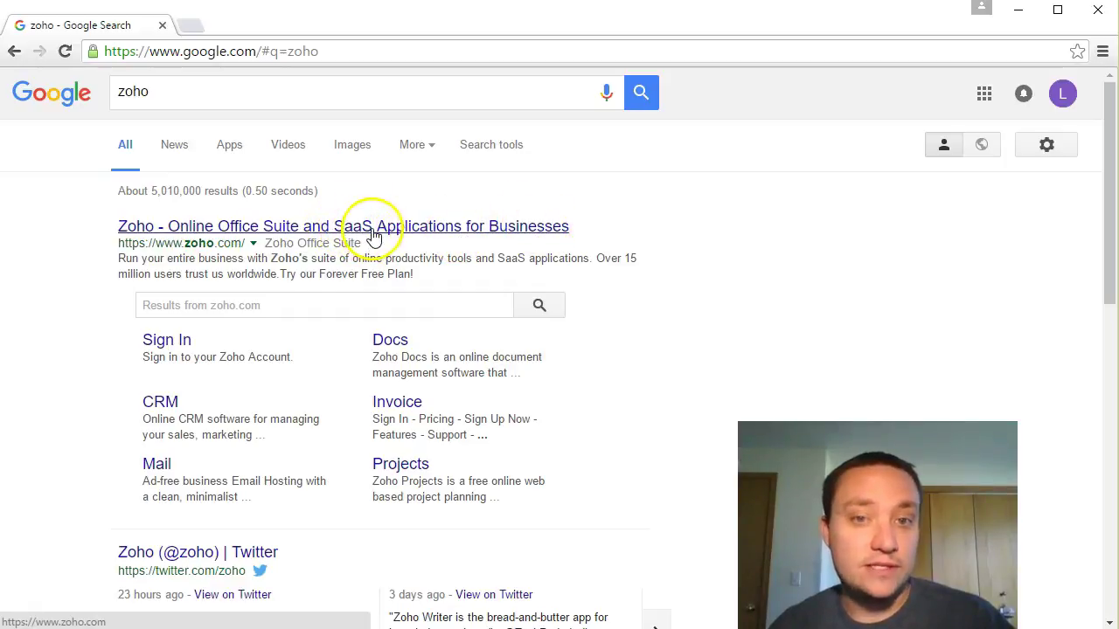
# Step: Open zoho.com from the first result and browse its apps listed by category
pyautogui.click(372, 232)
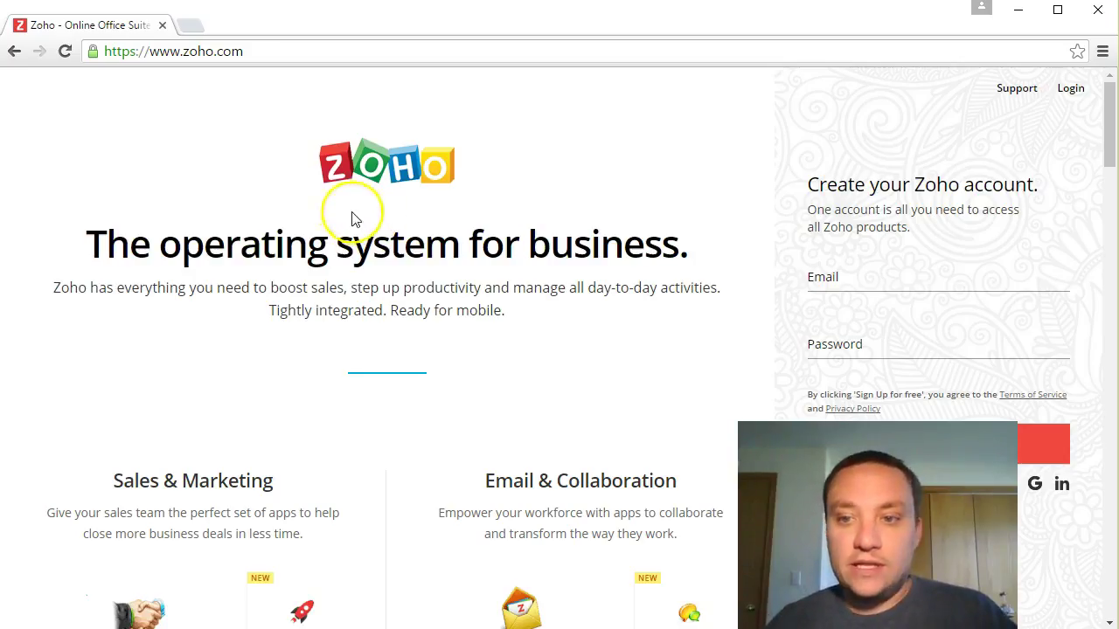
pyautogui.scroll(-2, 431, 219)
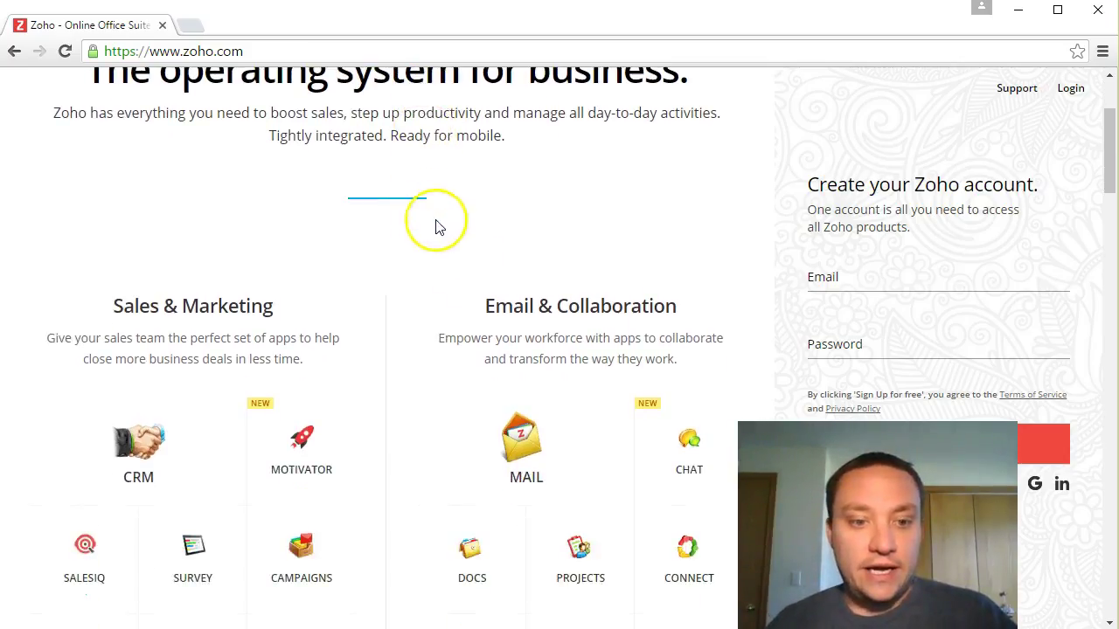
pyautogui.scroll(-2, 181, 331)
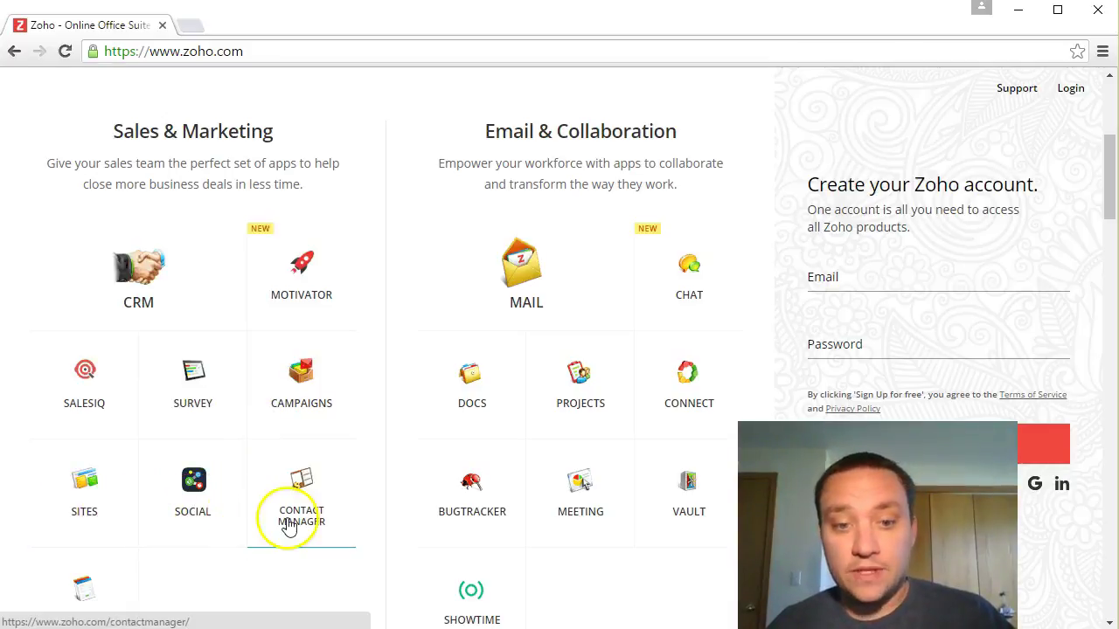
pyautogui.scroll(-2, 512, 475)
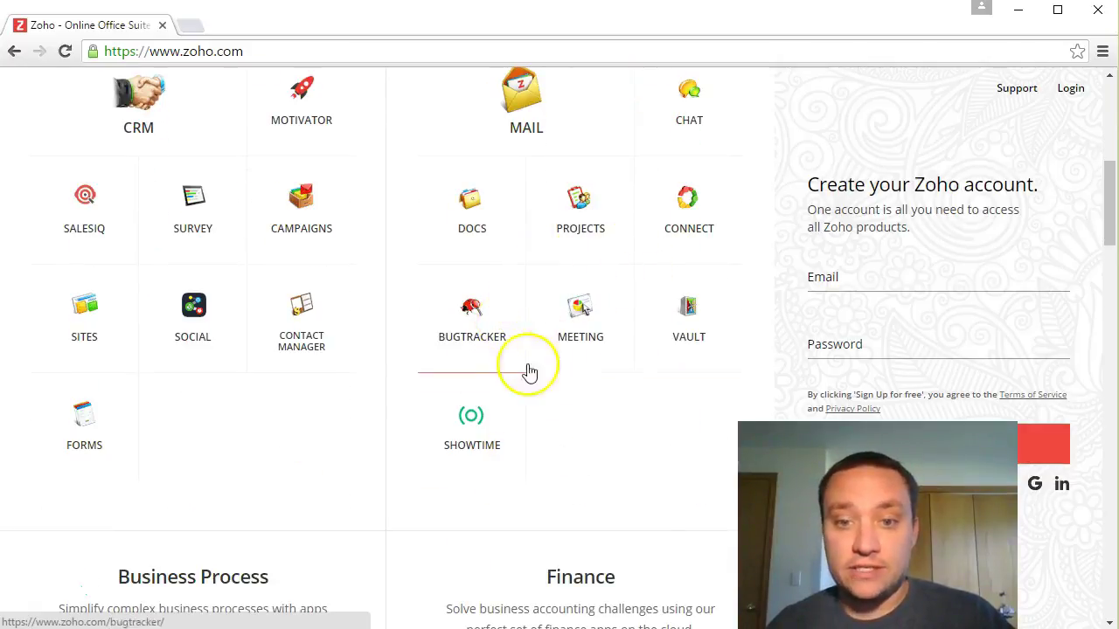
pyautogui.scroll(-6, 549, 359)
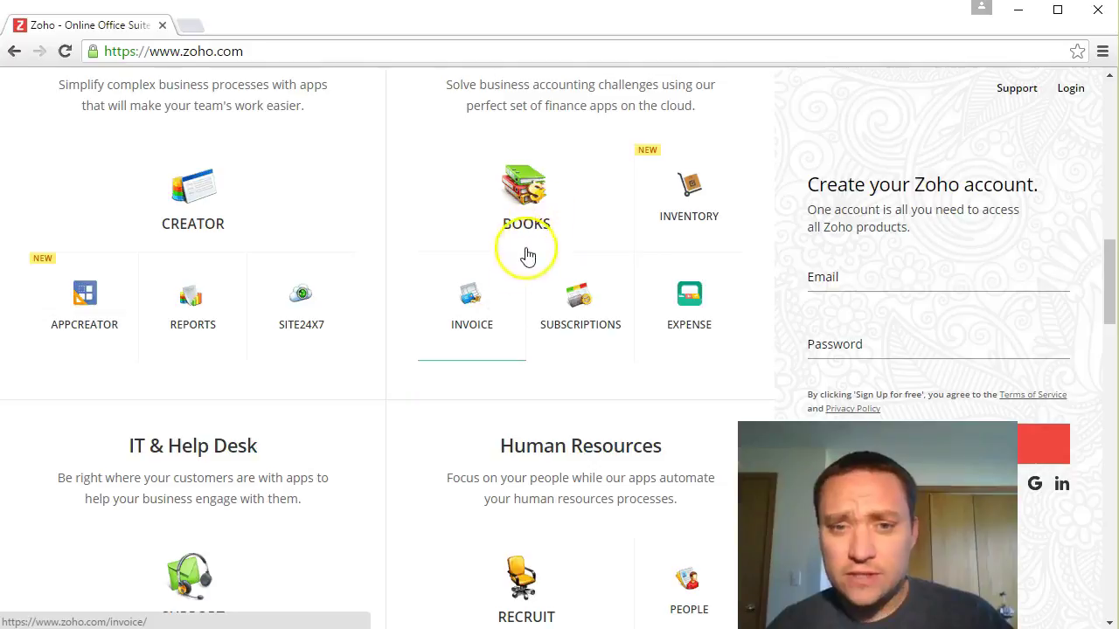
pyautogui.scroll(-4, 512, 312)
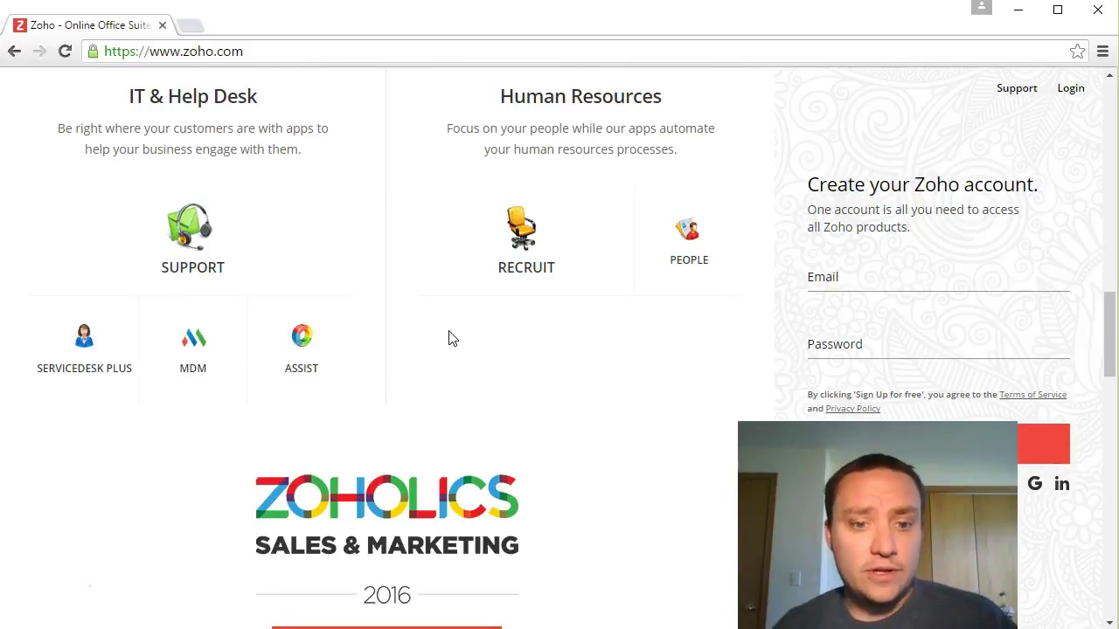
pyautogui.scroll(9, 452, 339)
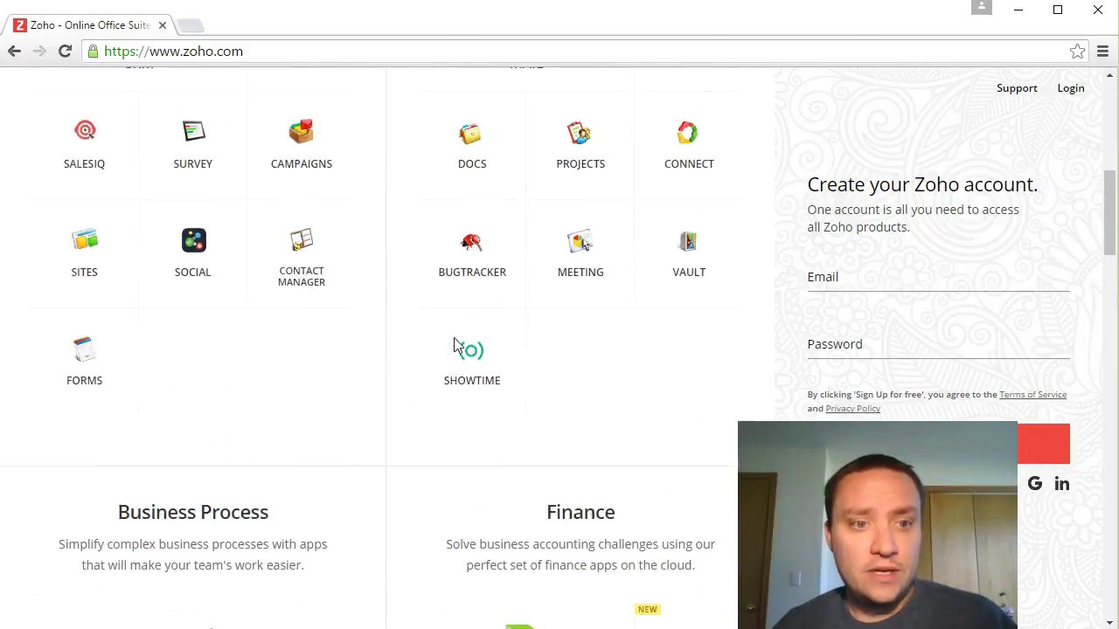
# Step: Open the Zoho Sites product page, read its benefits, and go to Explore More Features
pyautogui.click(74, 316)
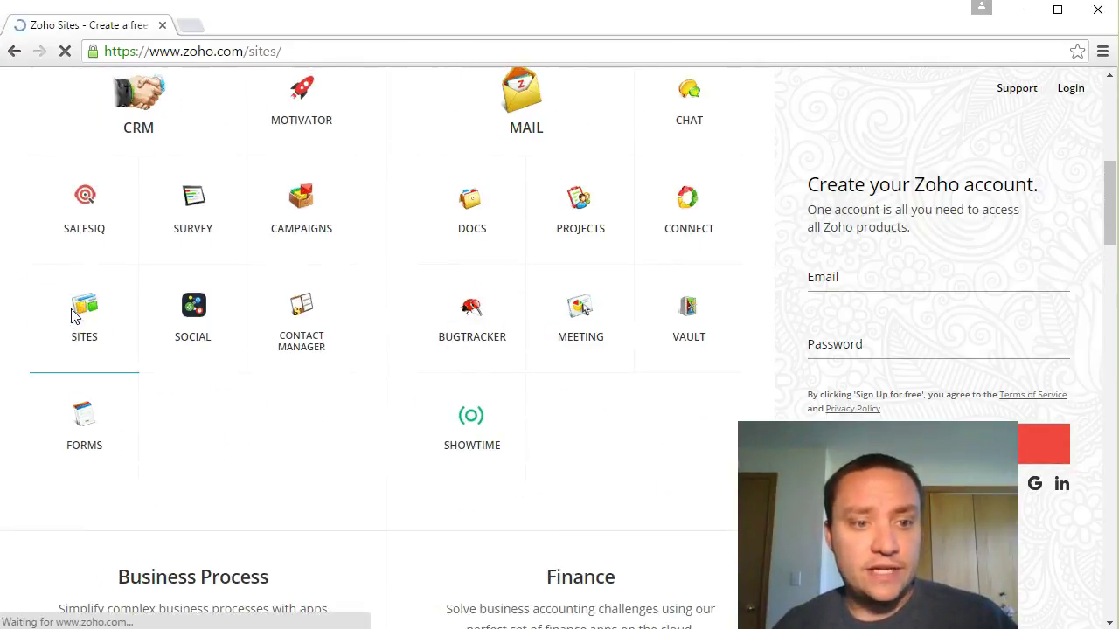
pyautogui.click(598, 267)
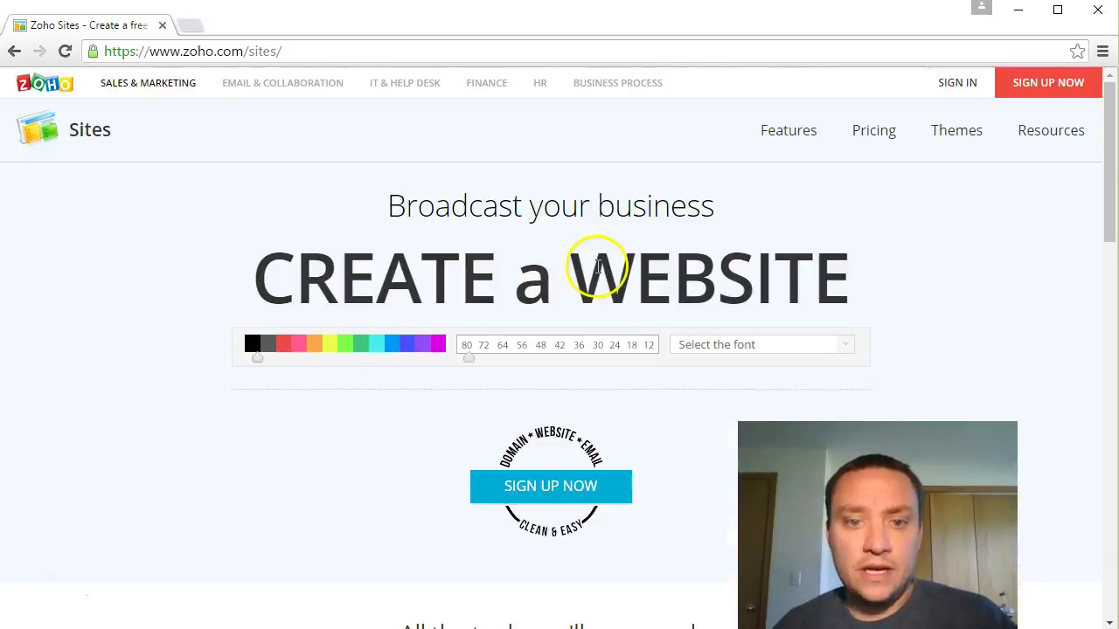
pyautogui.scroll(-5, 270, 289)
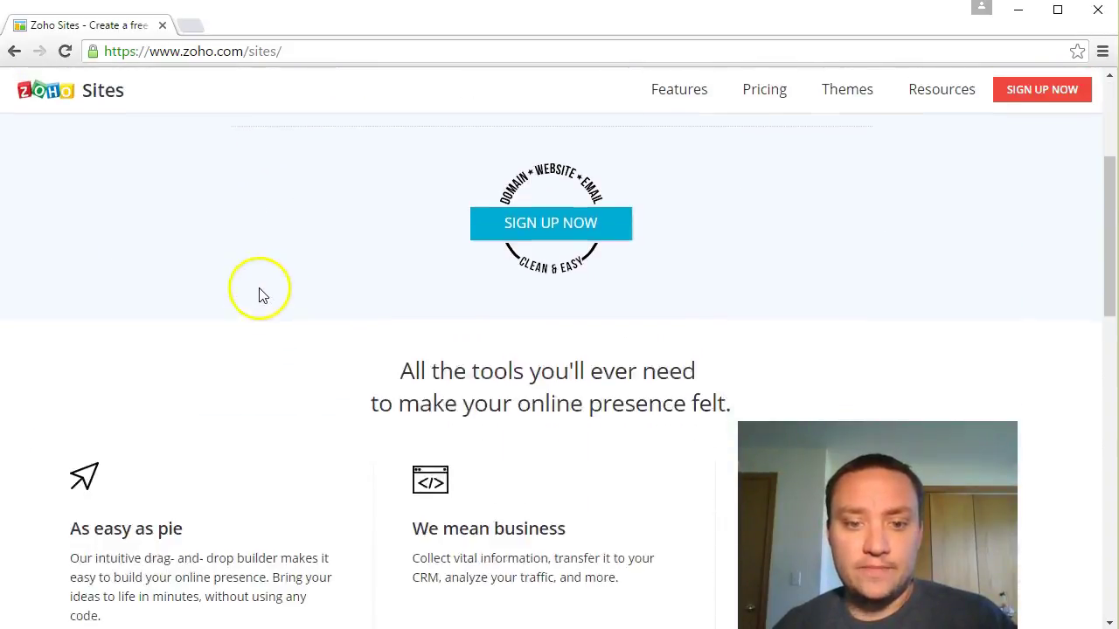
pyautogui.scroll(-1, 612, 295)
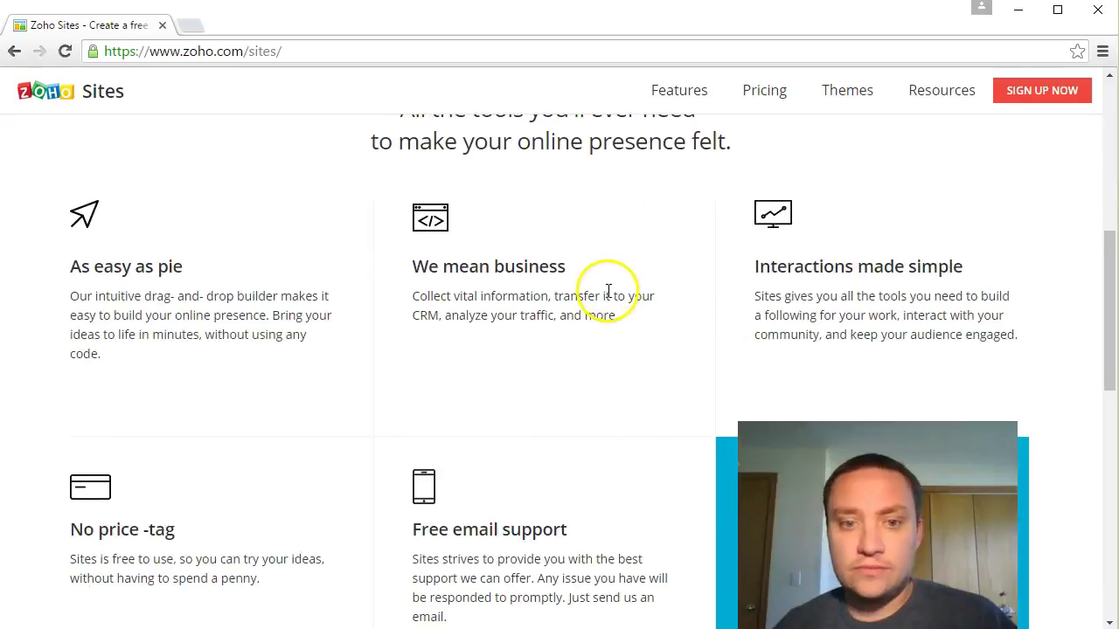
pyautogui.scroll(-1, 592, 305)
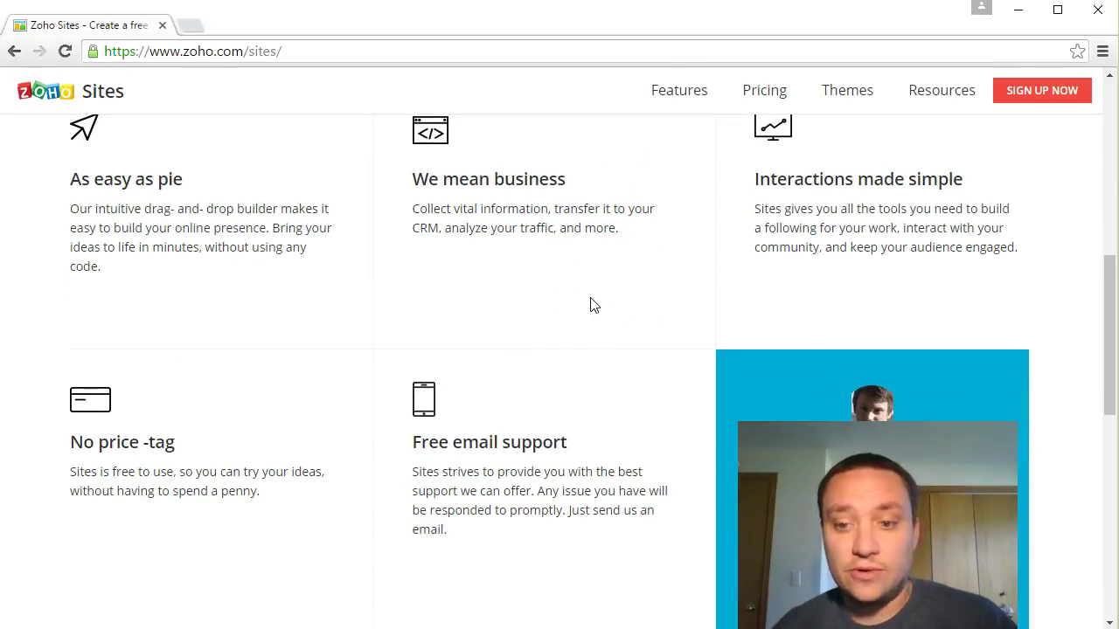
pyautogui.scroll(-1, 570, 295)
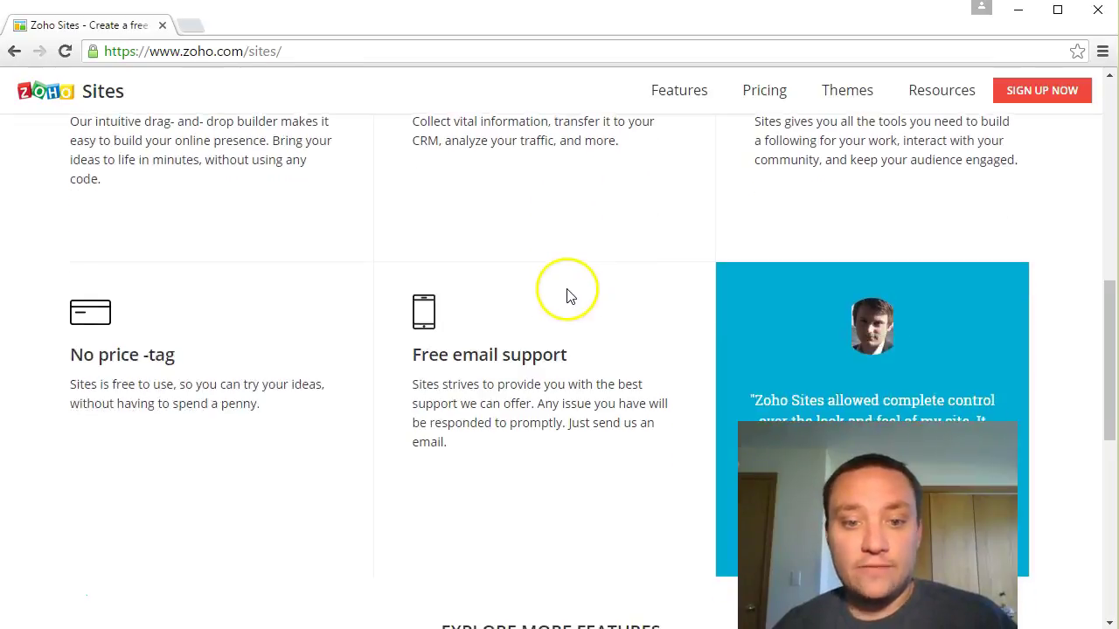
pyautogui.scroll(-3, 566, 295)
pyautogui.scroll(-1, 402, 283)
pyautogui.scroll(-1, 402, 283)
pyautogui.click(548, 200)
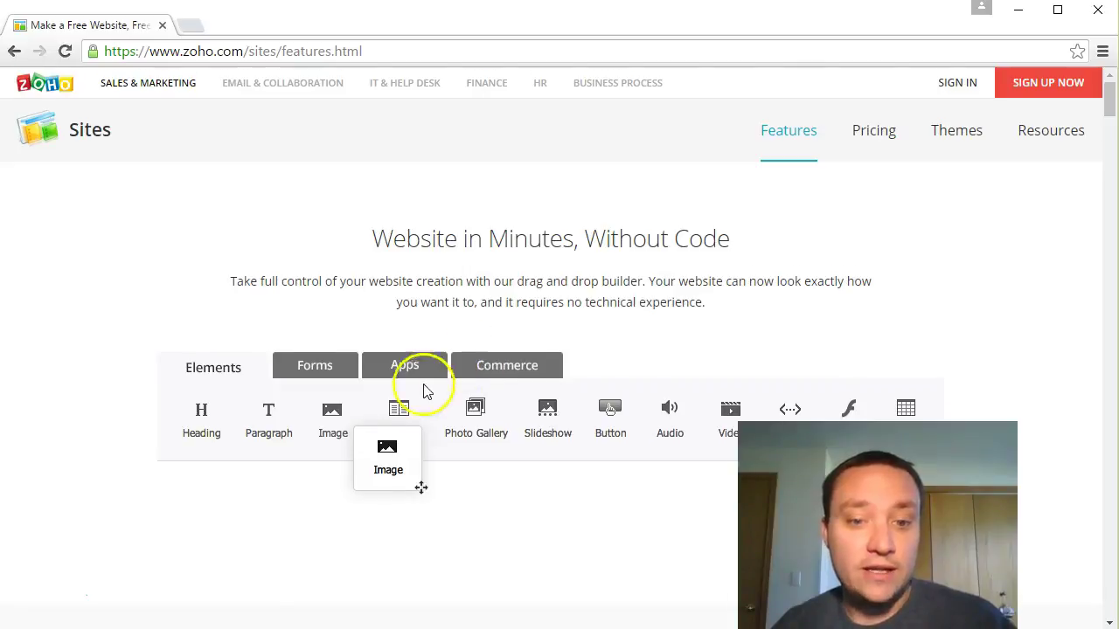
# Step: Scroll through the Zoho Sites features page to review its capabilities
pyautogui.scroll(-1, 432, 387)
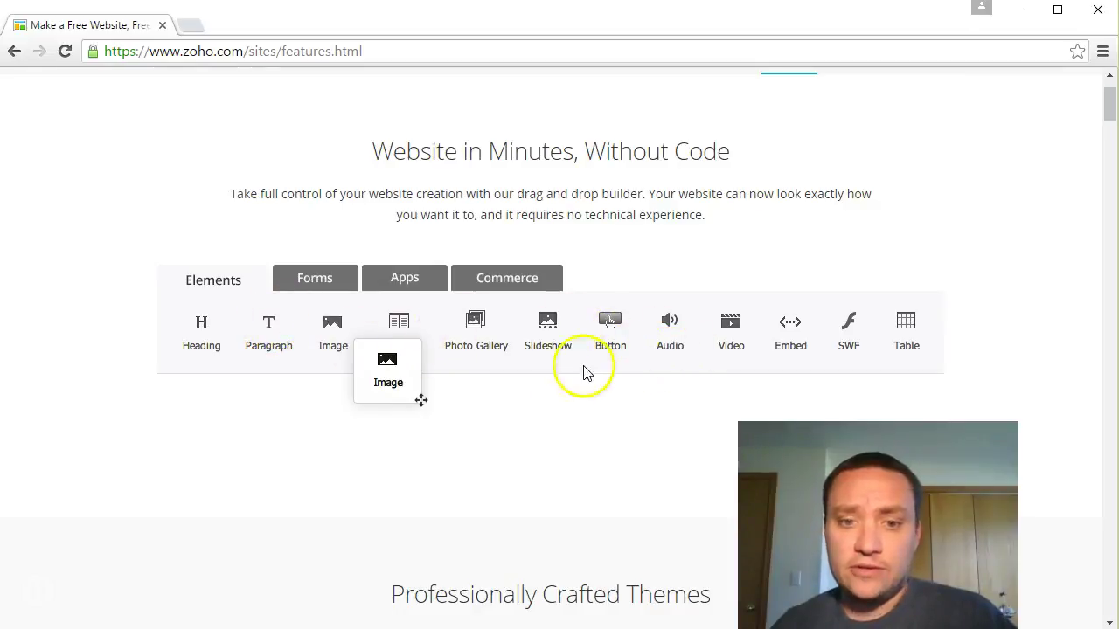
pyautogui.scroll(-4, 624, 360)
pyautogui.scroll(-3, 511, 376)
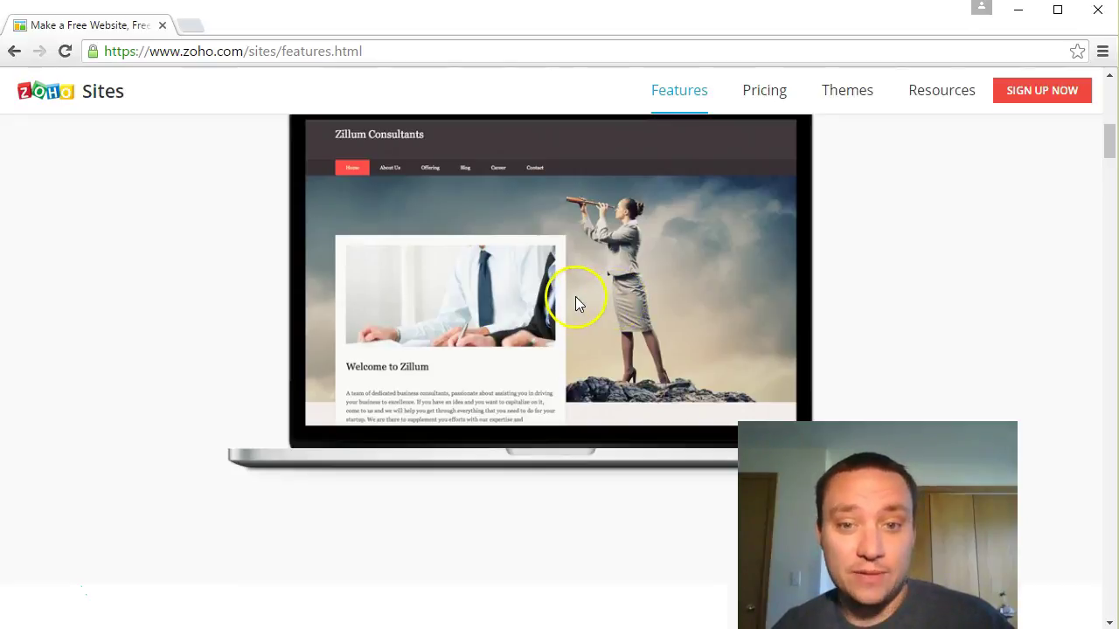
pyautogui.scroll(-6, 575, 296)
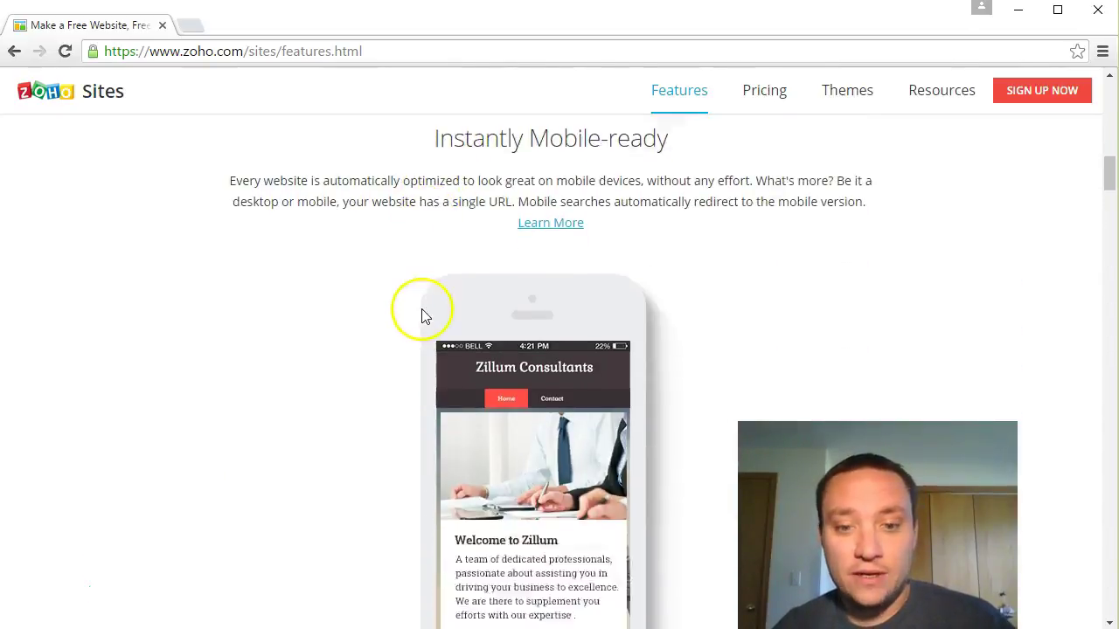
pyautogui.scroll(-11, 421, 316)
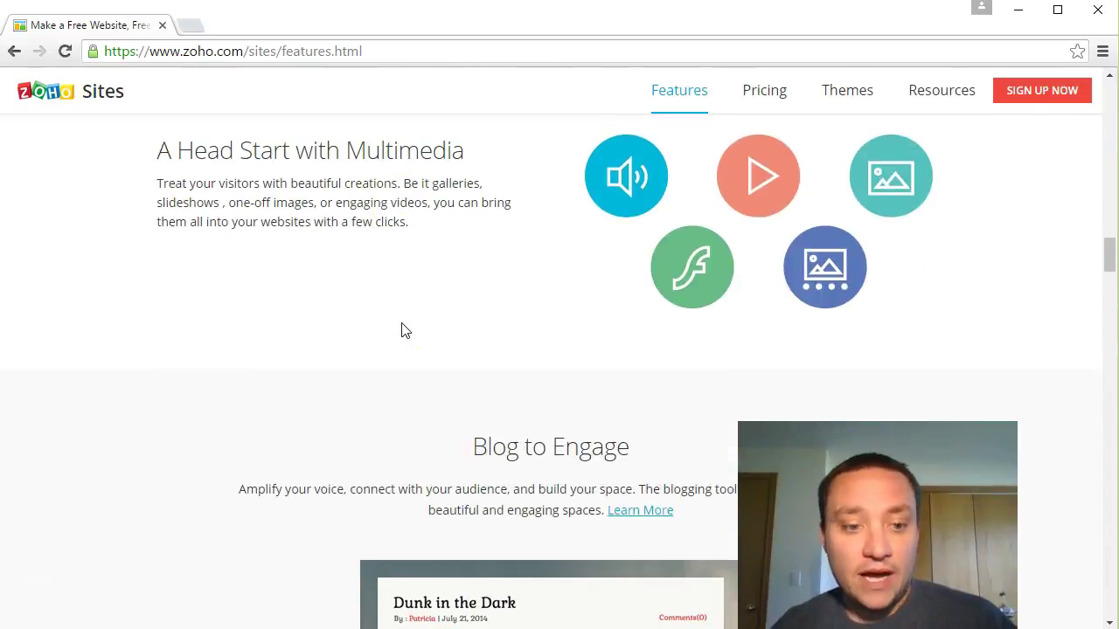
pyautogui.scroll(-2, 401, 331)
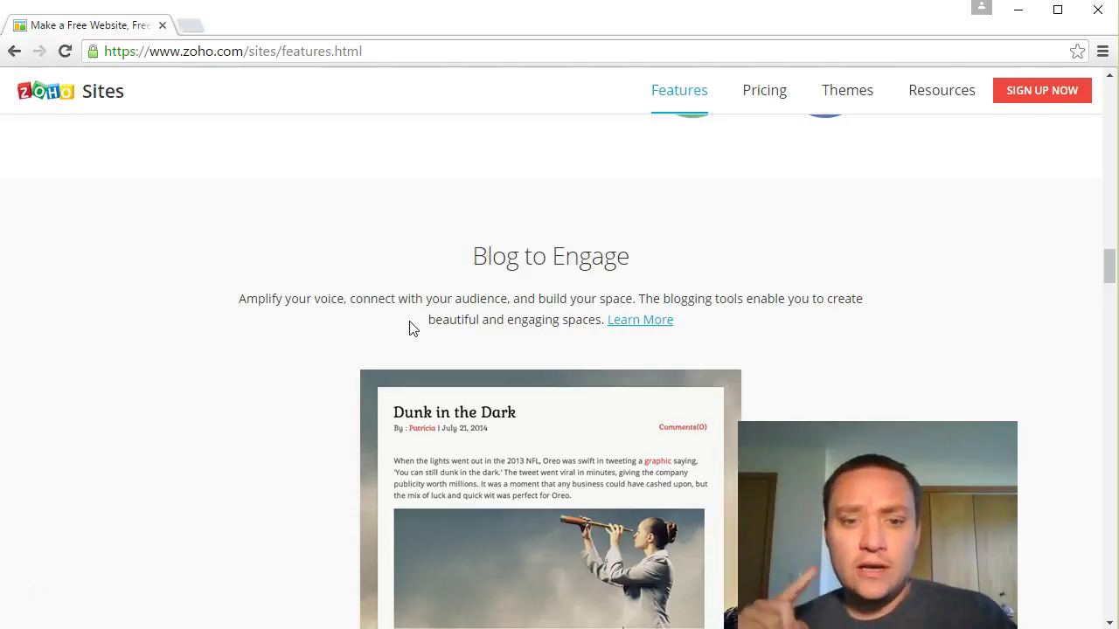
pyautogui.scroll(-2, 337, 417)
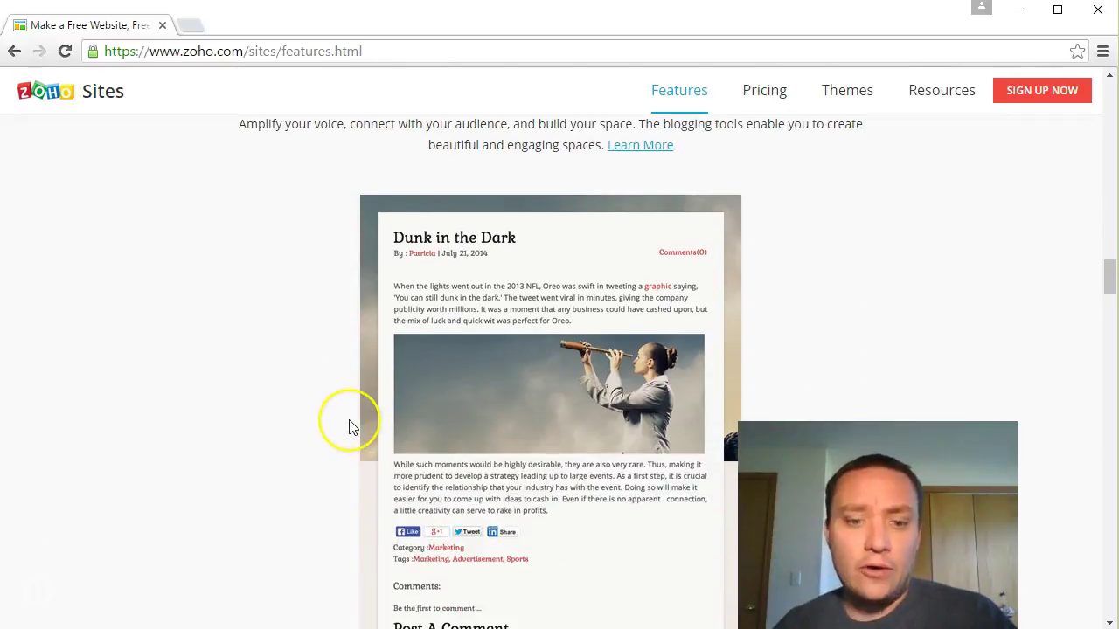
pyautogui.scroll(-2, 350, 427)
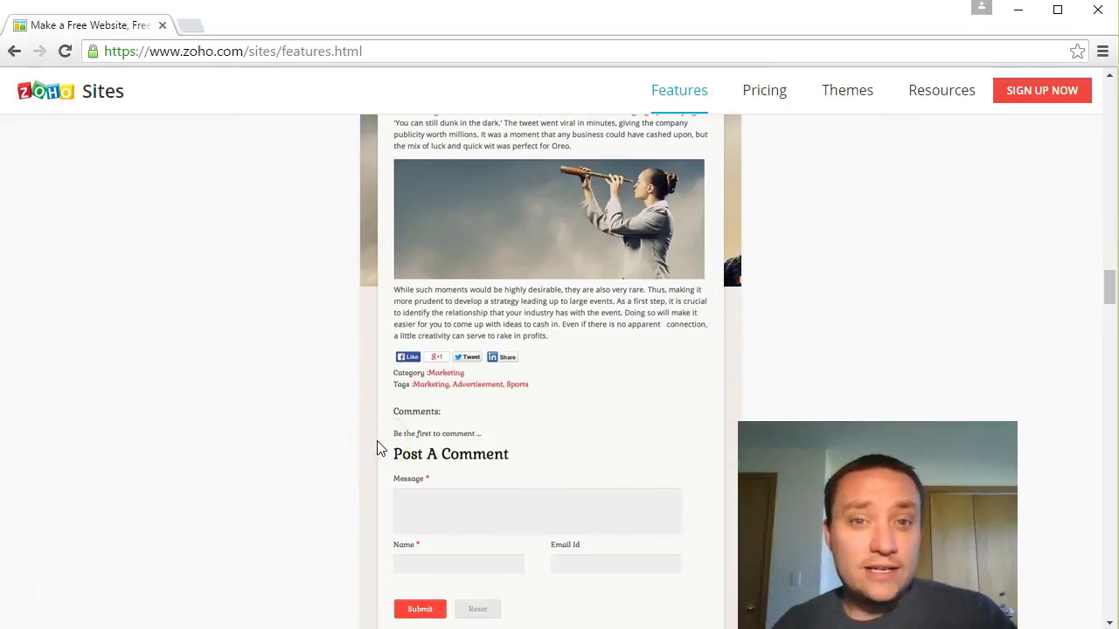
pyautogui.scroll(-2, 522, 393)
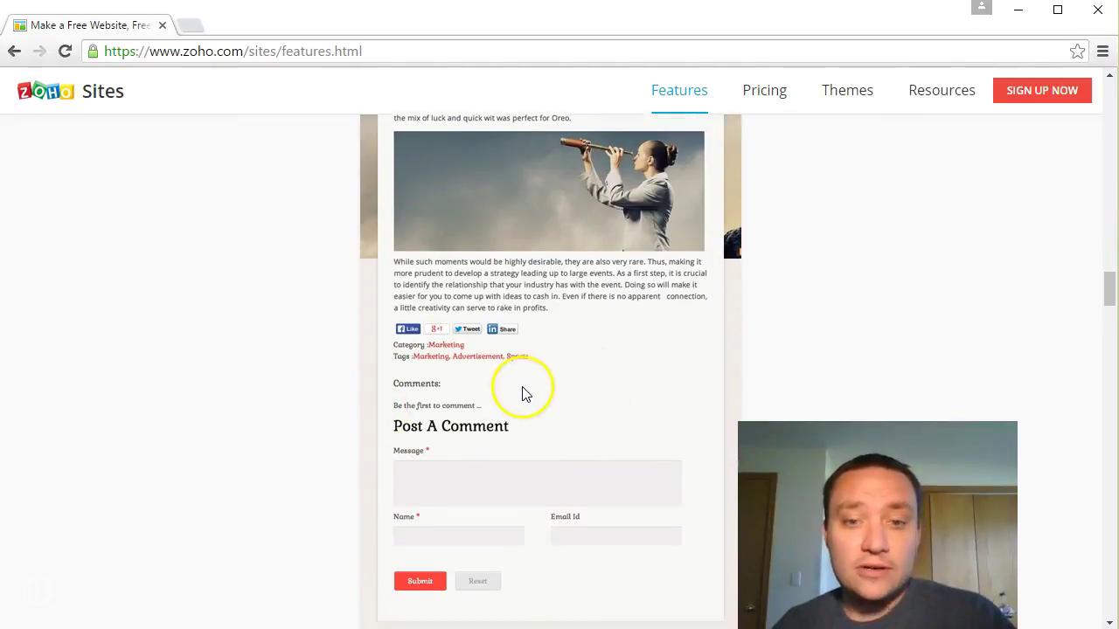
pyautogui.scroll(4, 519, 398)
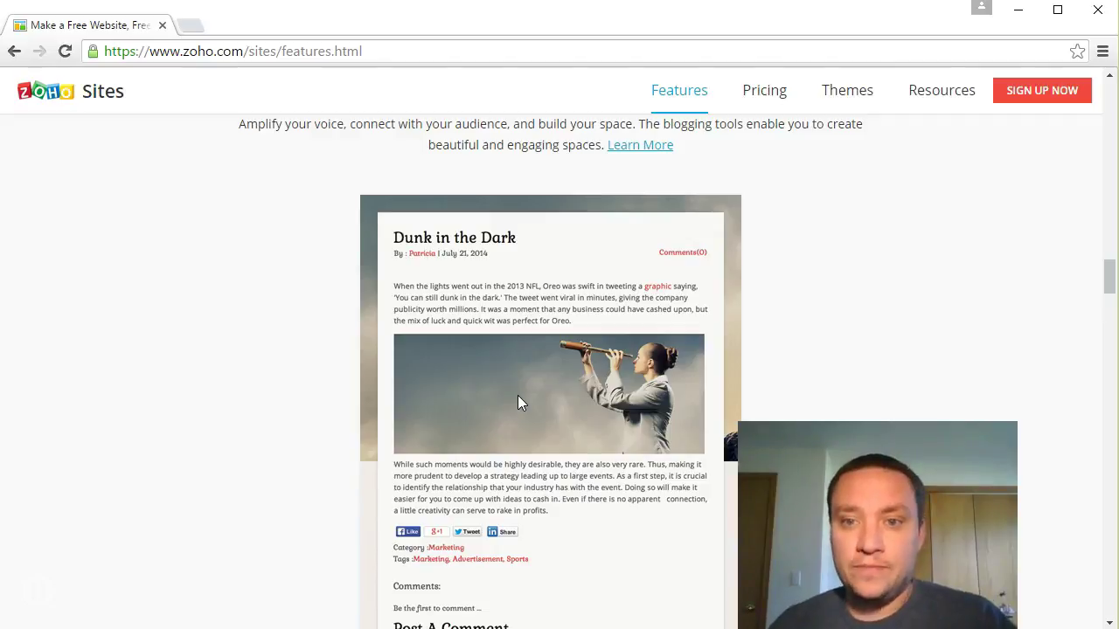
# Step: Finish the features page and return to the top to reach Zoho Sites pricing
pyautogui.scroll(-6, 831, 253)
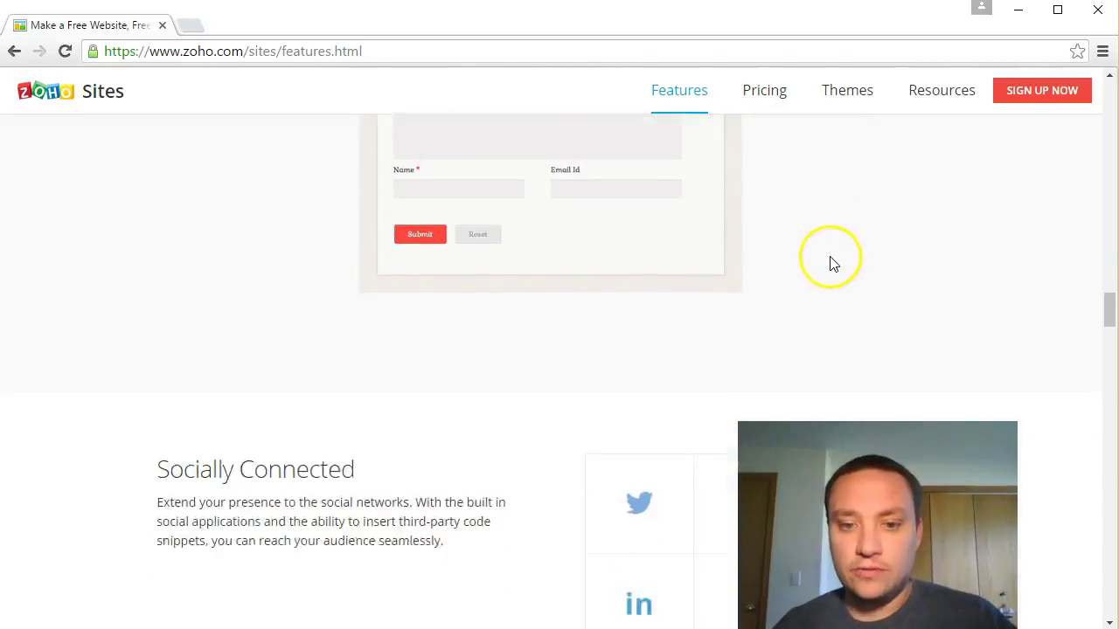
pyautogui.scroll(-8, 833, 264)
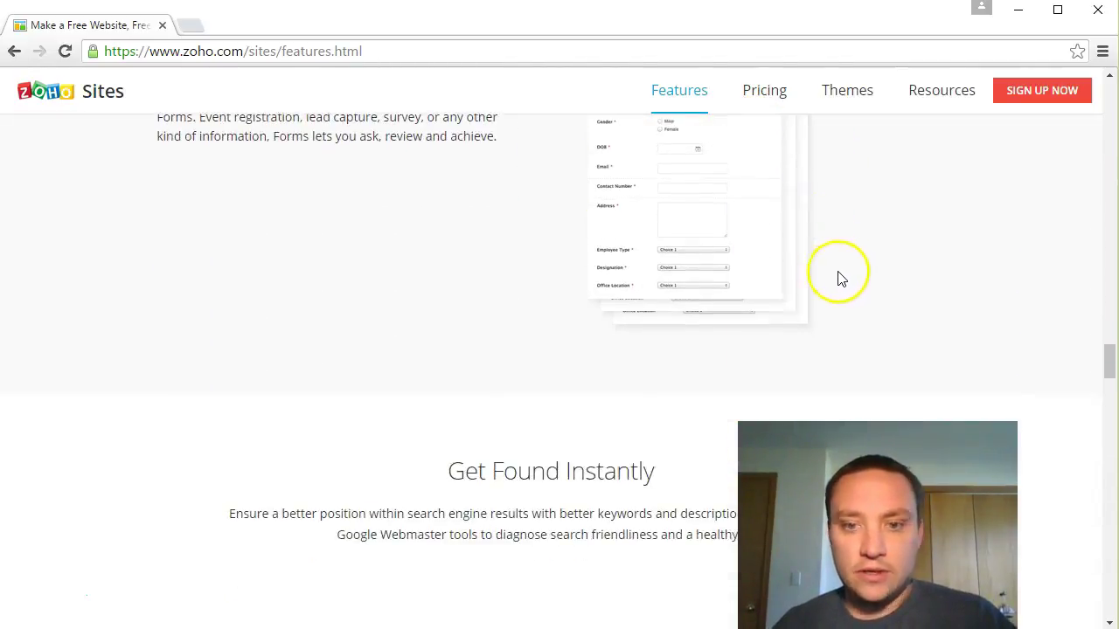
pyautogui.scroll(-3, 839, 278)
pyautogui.moveTo(1106, 374)
pyautogui.mouseDown()
pyautogui.moveTo(1097, 531)
pyautogui.moveTo(1102, 98)
pyautogui.mouseUp()
pyautogui.click(874, 84)
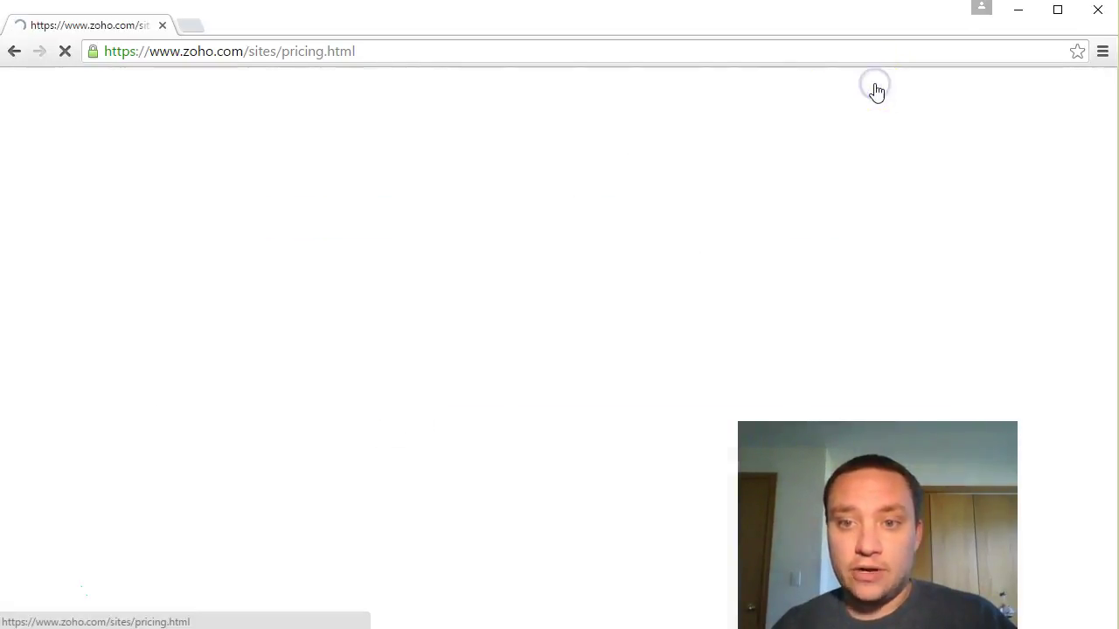
pyautogui.moveTo(323, 220); pyautogui.dragTo(476, 236)
pyautogui.moveTo(300, 289); pyautogui.dragTo(418, 347)
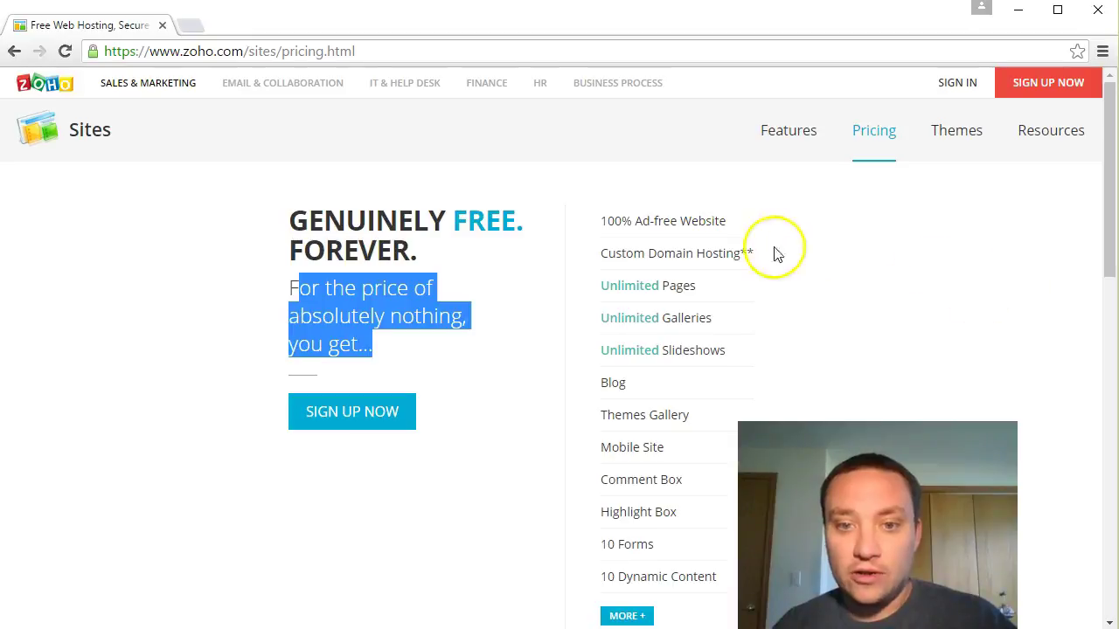
pyautogui.moveTo(608, 253); pyautogui.dragTo(751, 264)
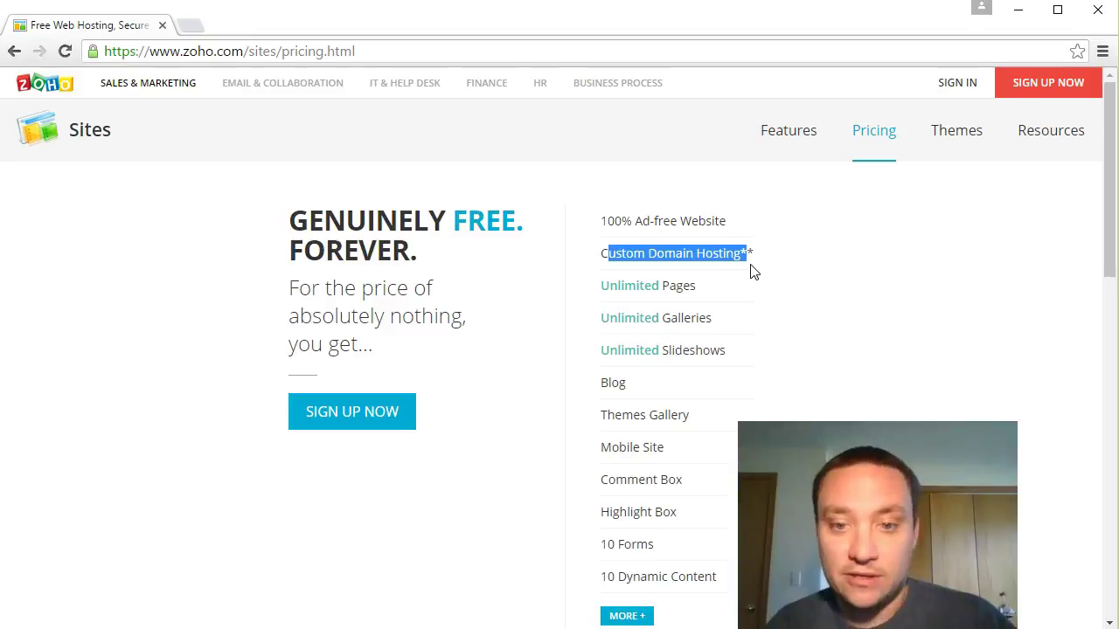
pyautogui.scroll(-1, 647, 331)
pyautogui.doubleClick(612, 295)
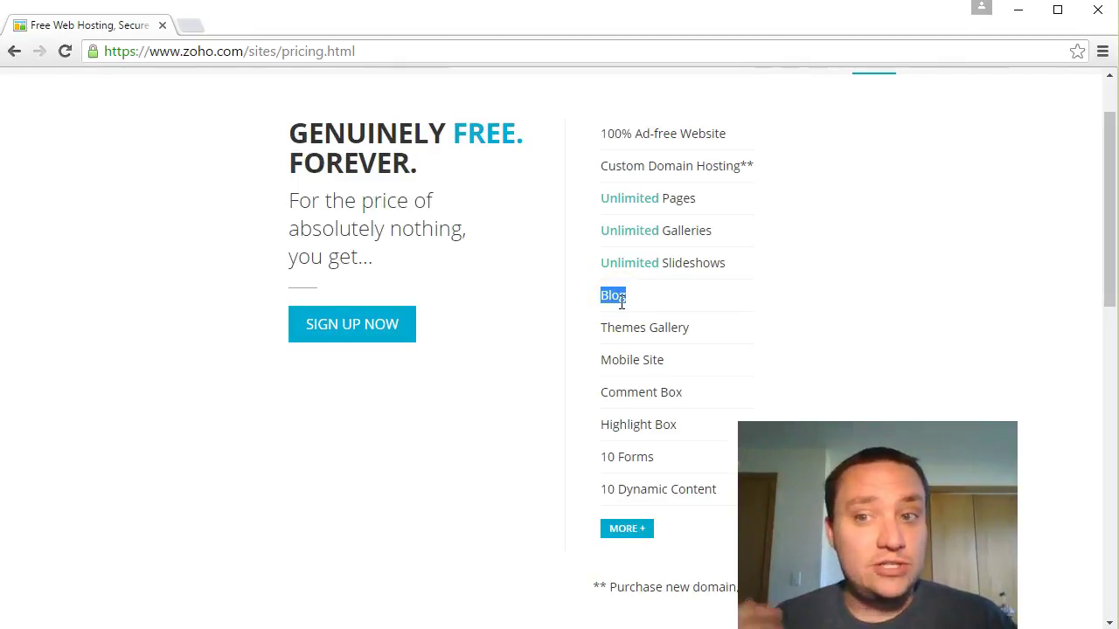
pyautogui.scroll(-5, 510, 388)
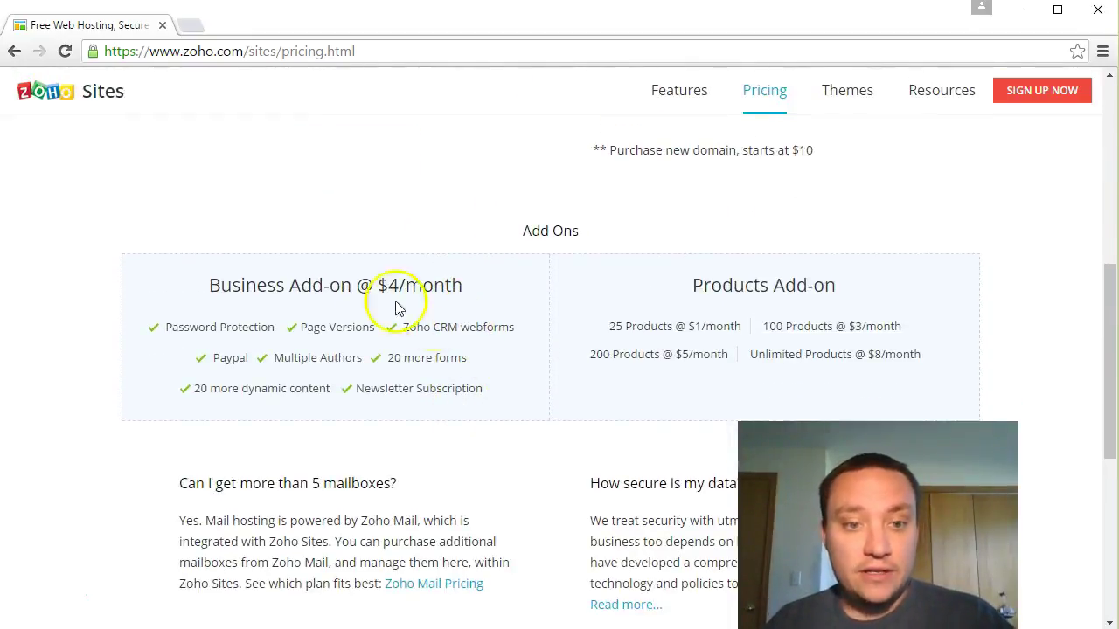
pyautogui.moveTo(230, 286); pyautogui.dragTo(392, 292)
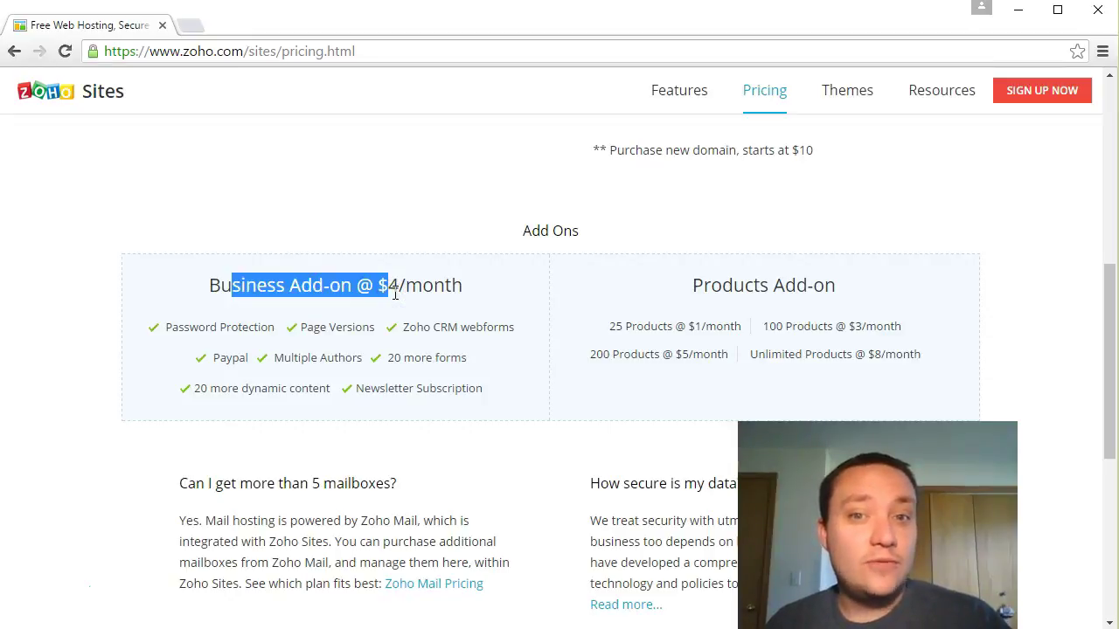
pyautogui.click(390, 288)
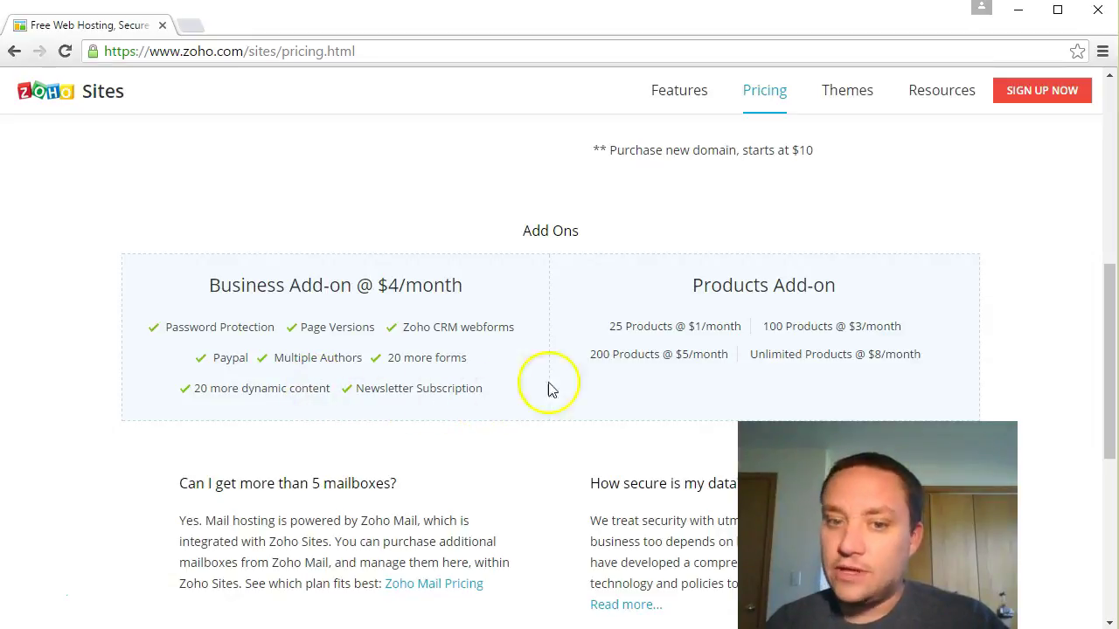
pyautogui.moveTo(616, 326); pyautogui.dragTo(677, 333)
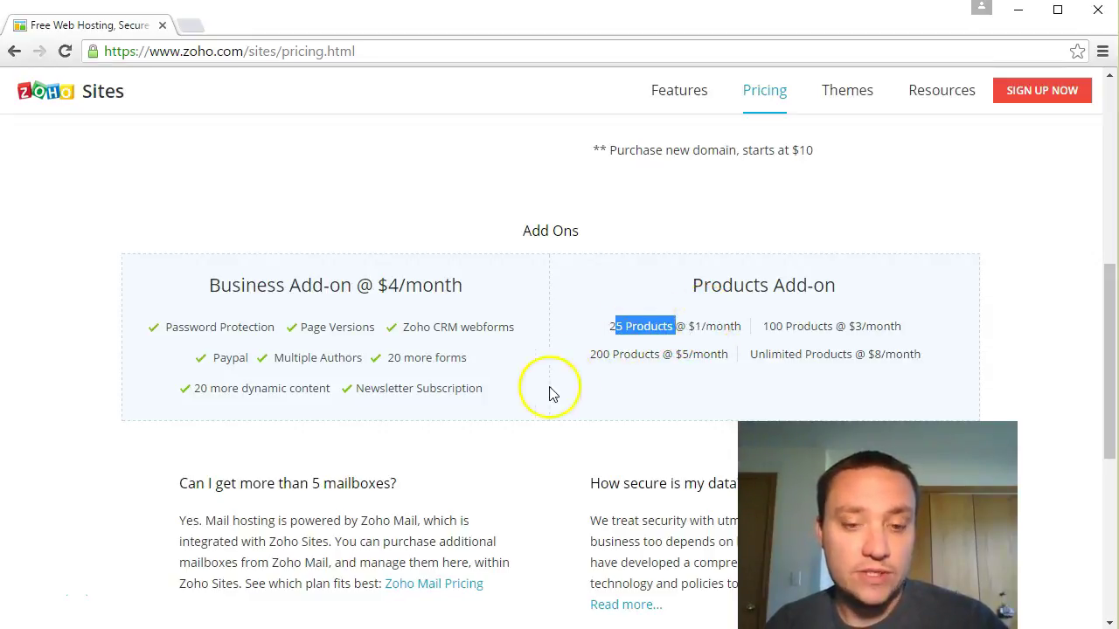
pyautogui.scroll(-3, 524, 400)
pyautogui.moveTo(188, 221); pyautogui.dragTo(374, 236)
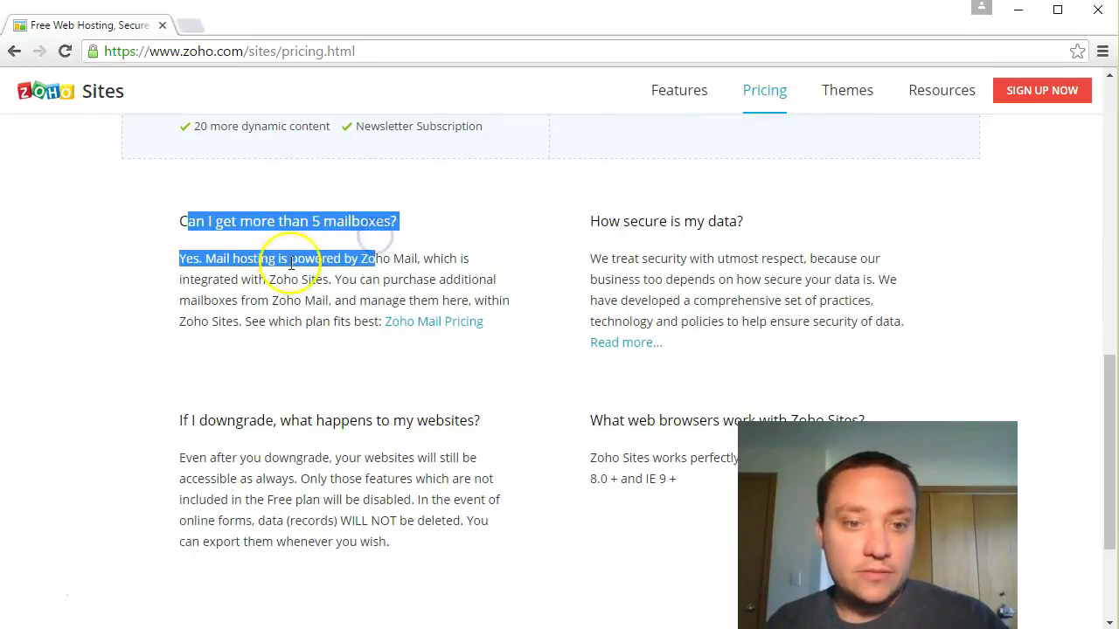
pyautogui.click(207, 258)
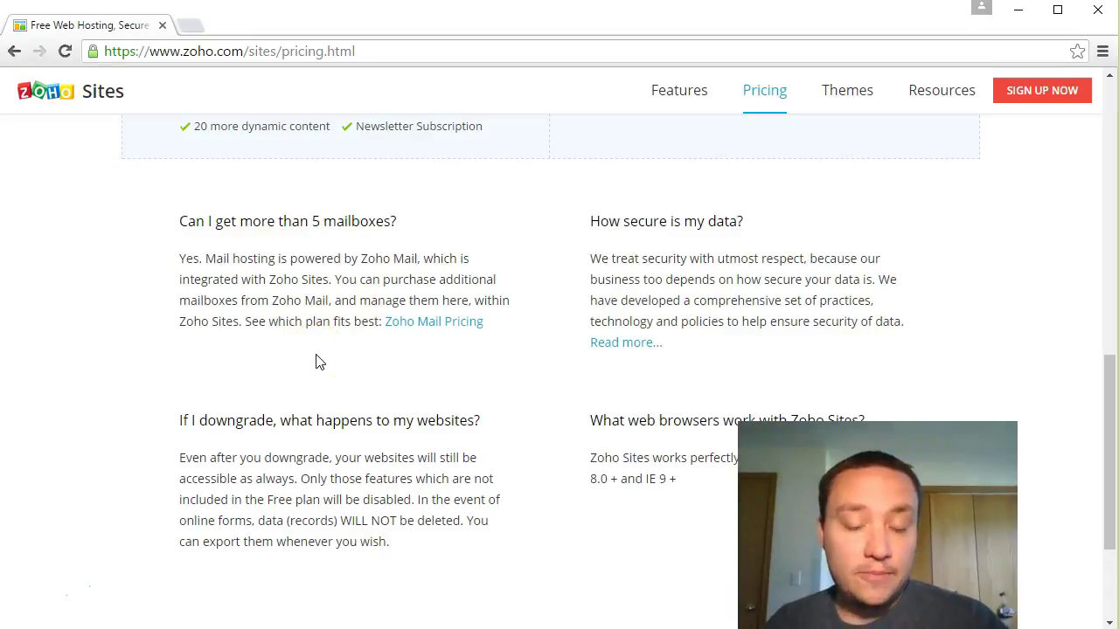
# Step: Open Zoho Mail pricing and highlight the Free plan's 25 Users allowance
pyautogui.click(437, 324)
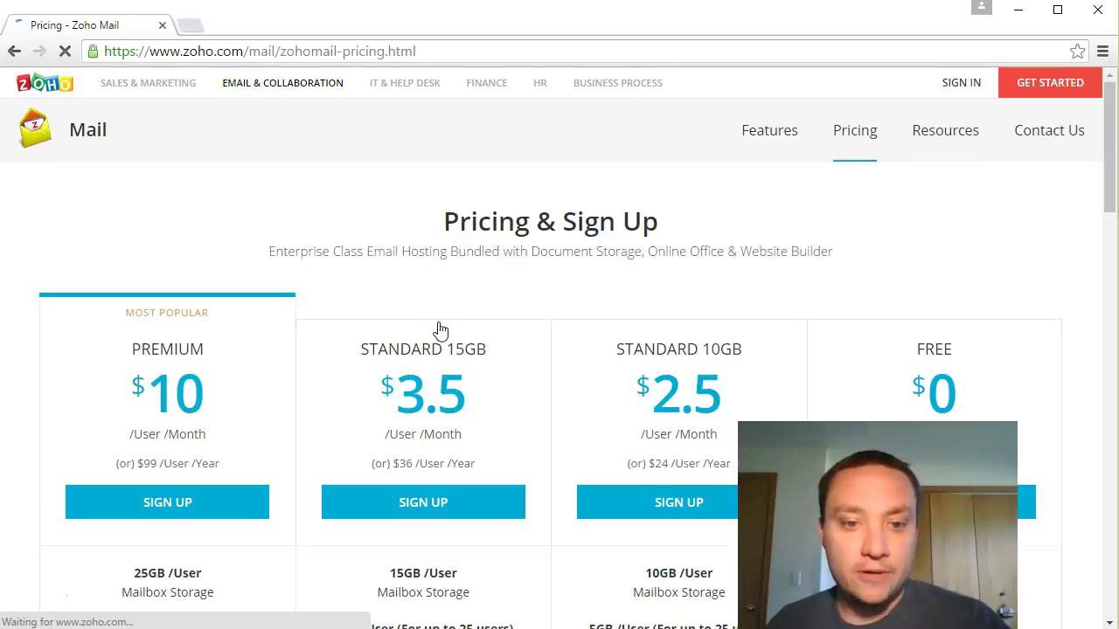
pyautogui.scroll(-3, 717, 253)
pyautogui.scroll(2, 637, 257)
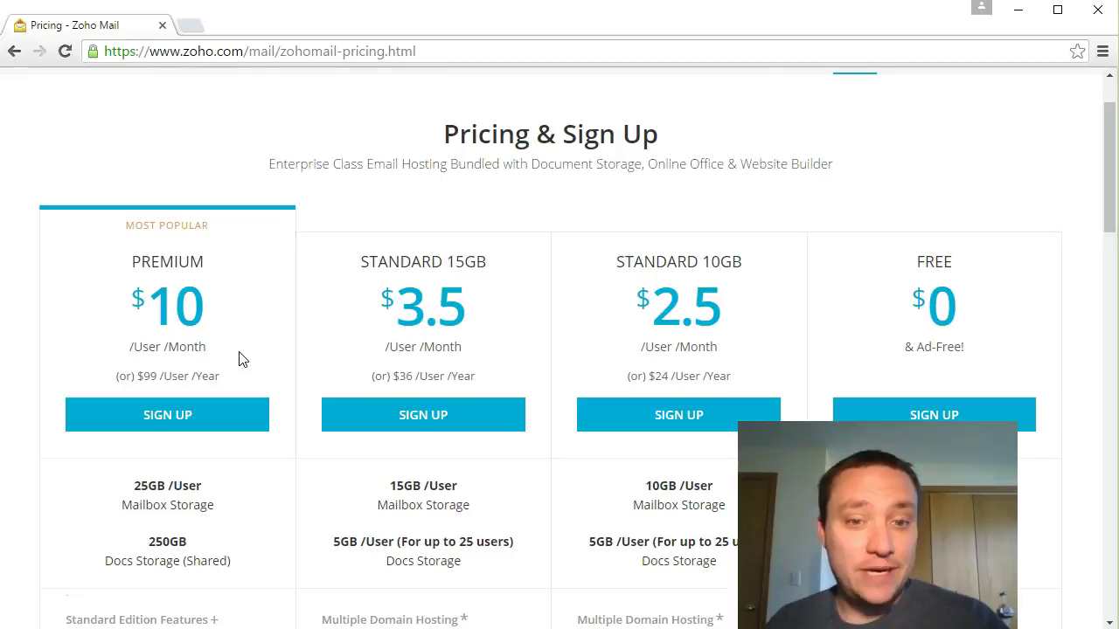
pyautogui.scroll(-1, 175, 404)
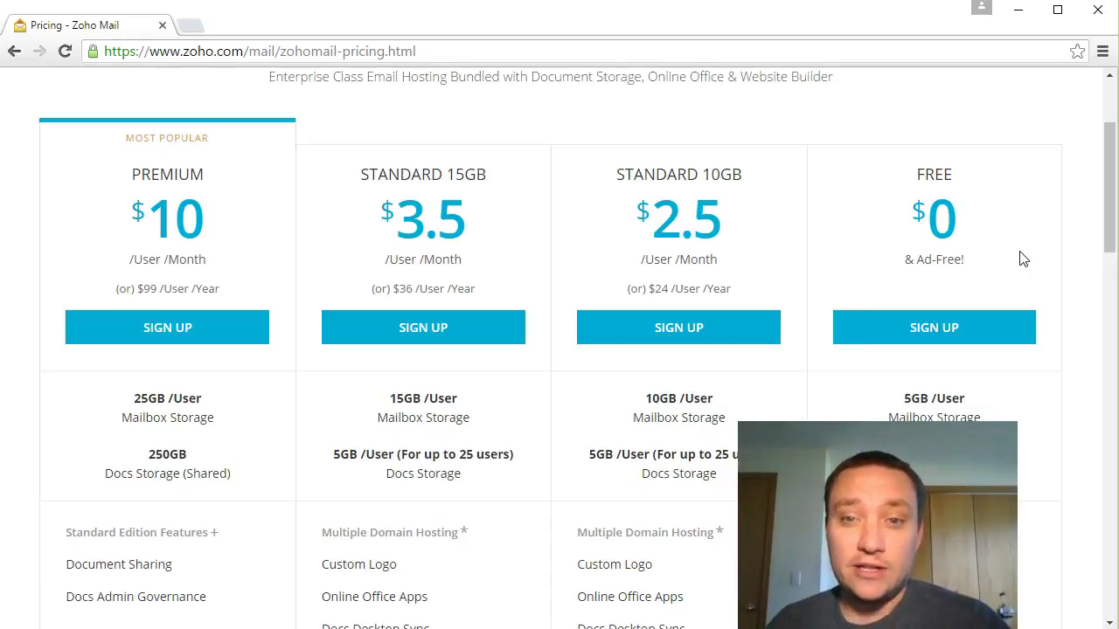
pyautogui.scroll(-2, 1014, 254)
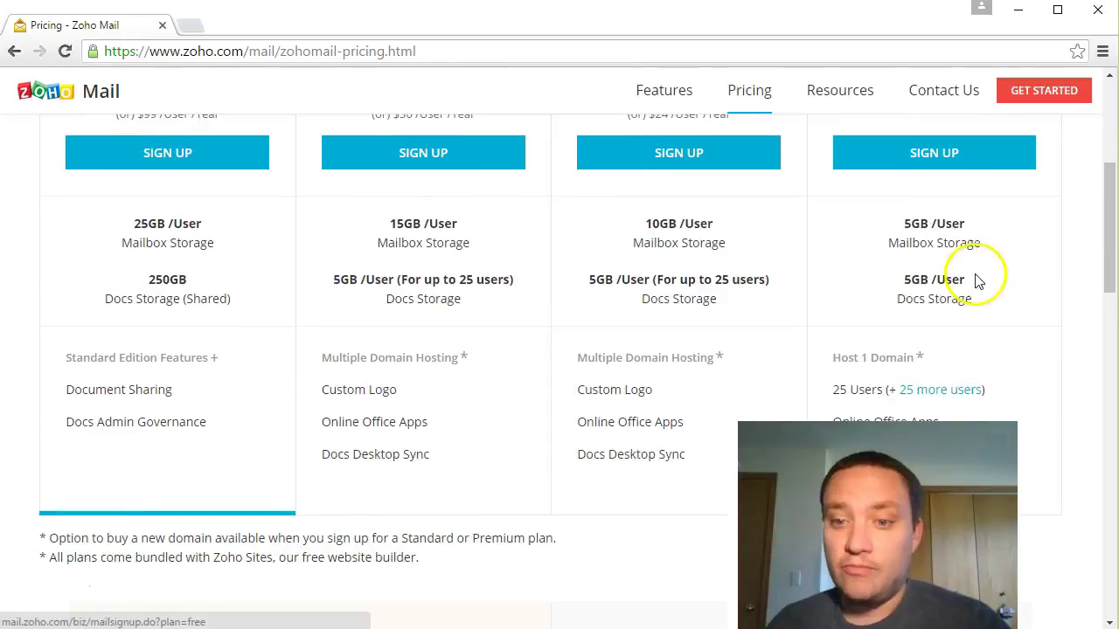
pyautogui.scroll(1, 930, 225)
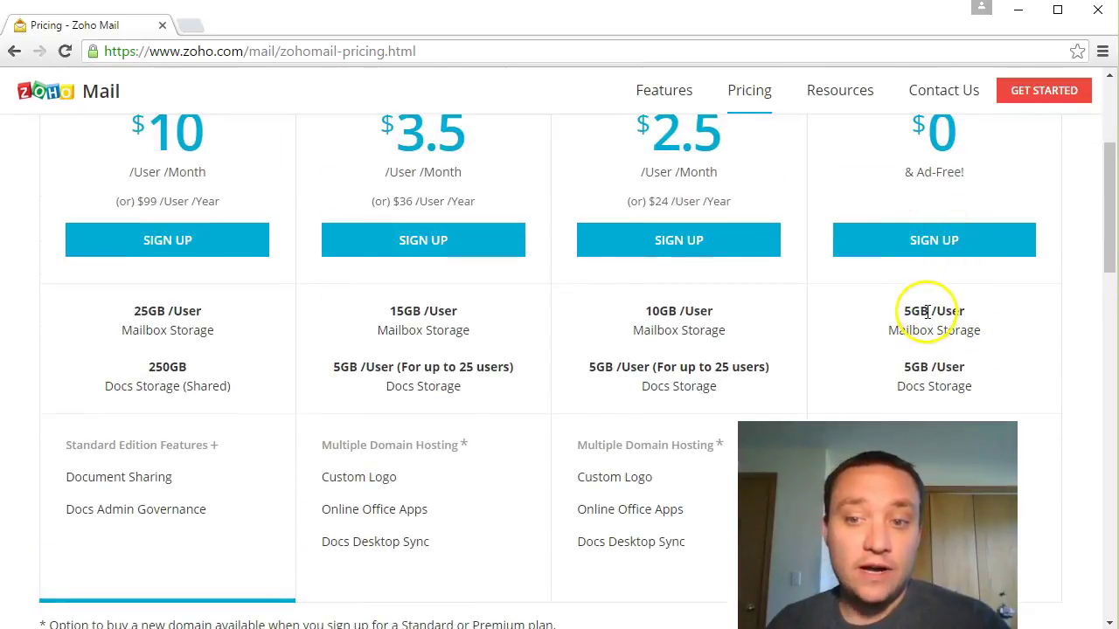
pyautogui.scroll(-2, 928, 312)
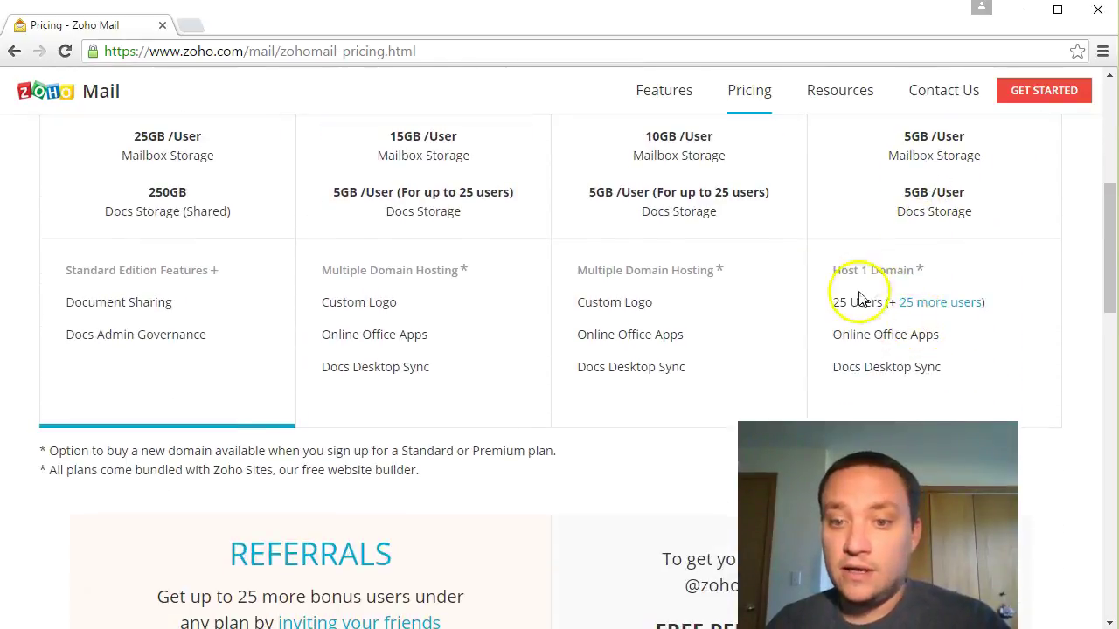
pyautogui.moveTo(838, 302); pyautogui.dragTo(880, 303)
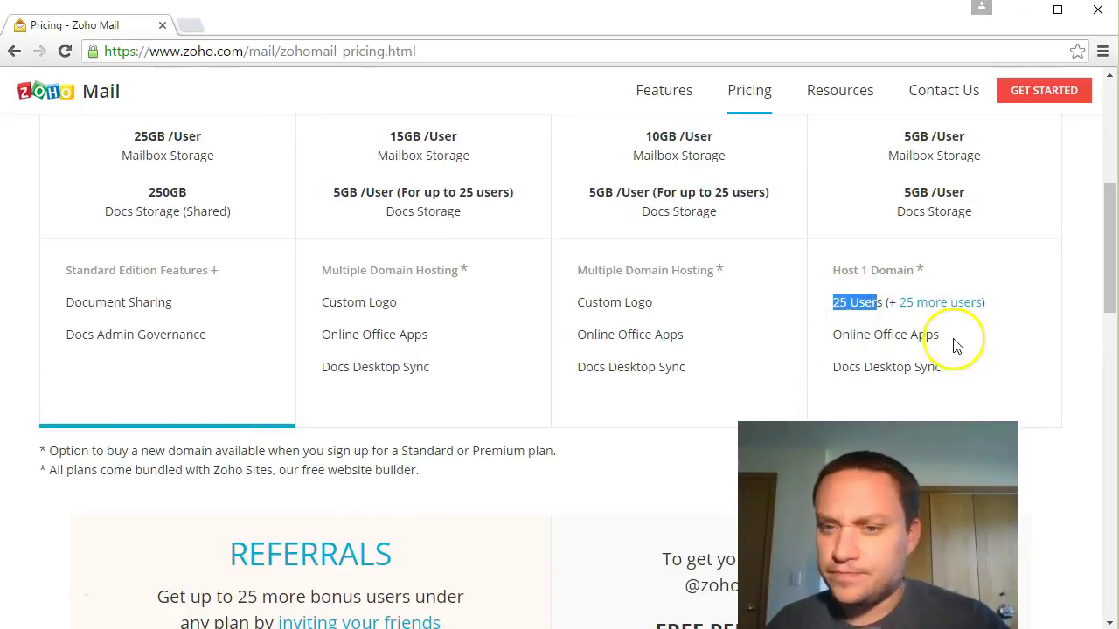
# Step: Scroll to the Referrals section and highlight its bonus-users offer of up to 25
pyautogui.scroll(2, 961, 337)
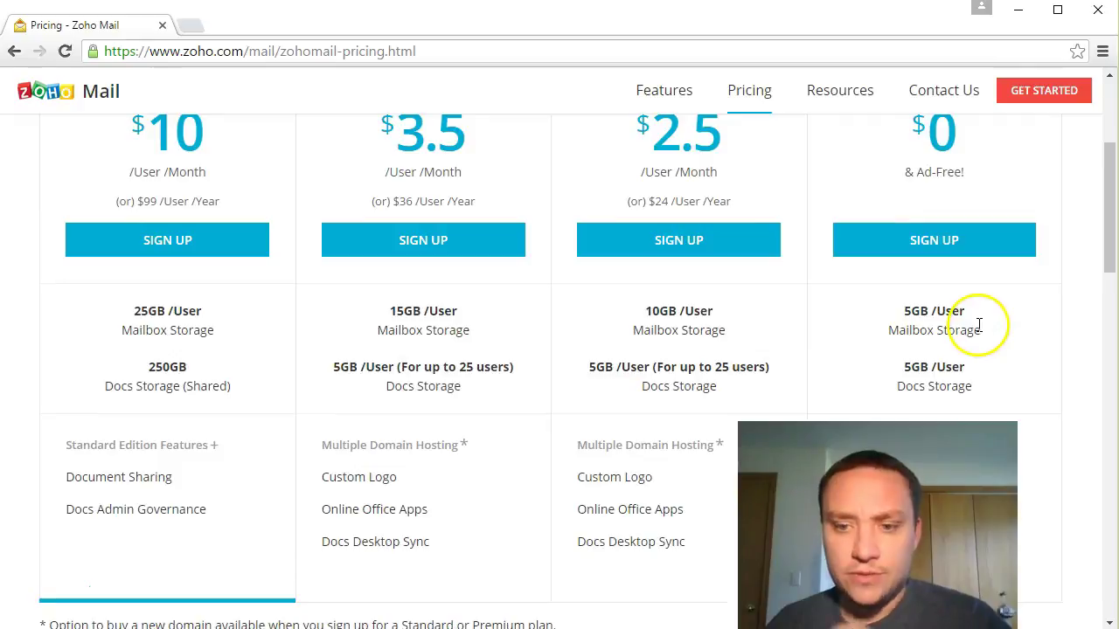
pyautogui.scroll(-1, 980, 328)
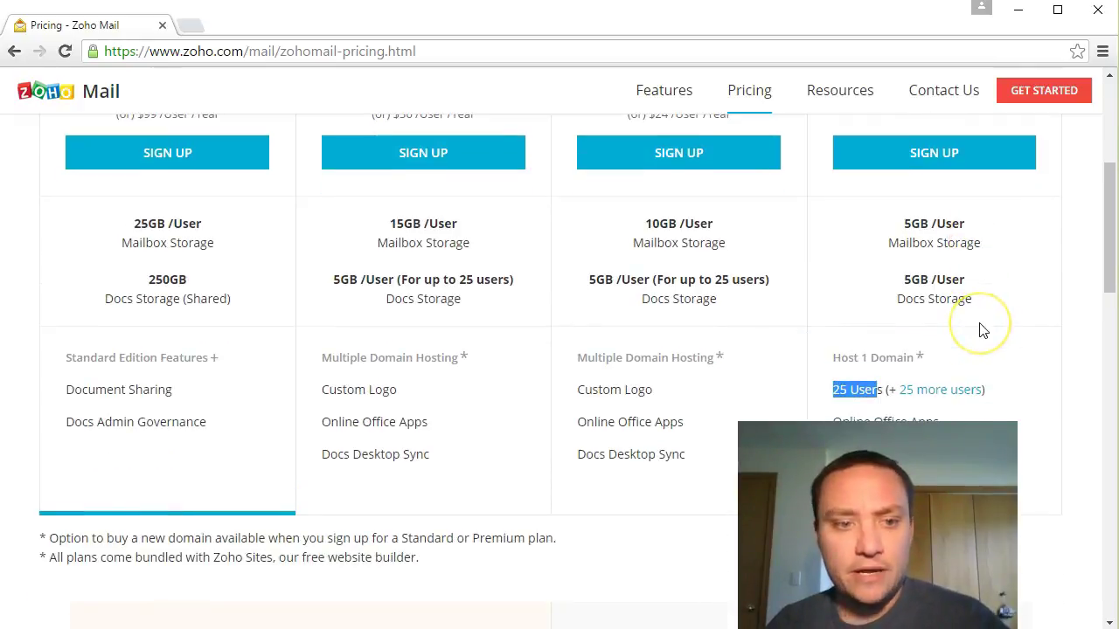
pyautogui.scroll(-3, 980, 330)
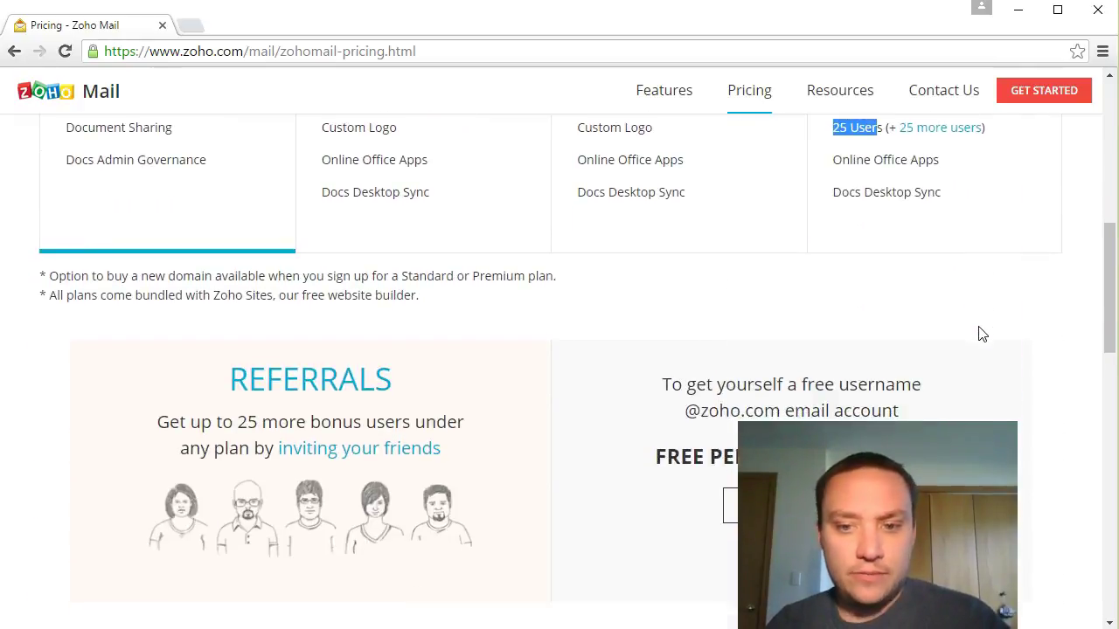
pyautogui.scroll(-1, 979, 332)
pyautogui.scroll(-1, 979, 342)
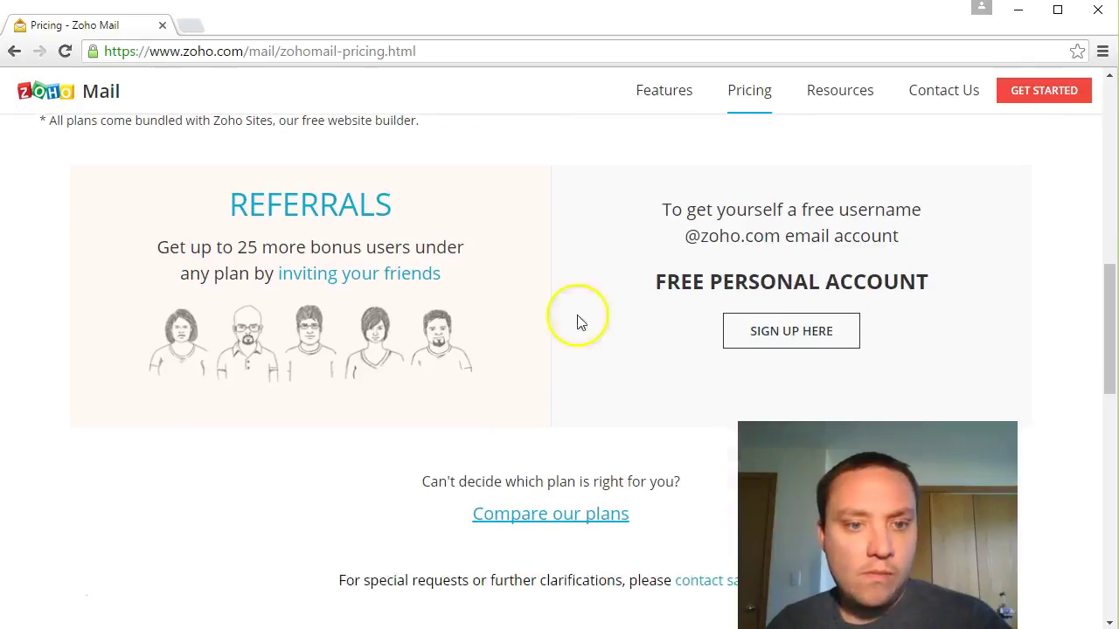
pyautogui.moveTo(227, 203); pyautogui.dragTo(488, 279)
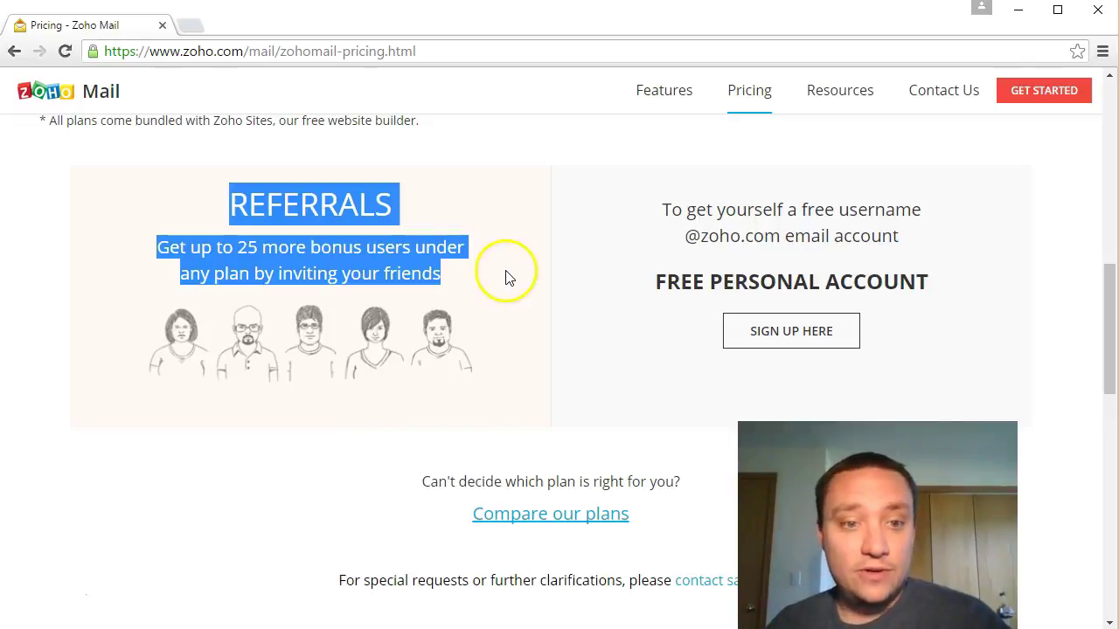
pyautogui.scroll(-1, 522, 304)
pyautogui.scroll(-1, 521, 304)
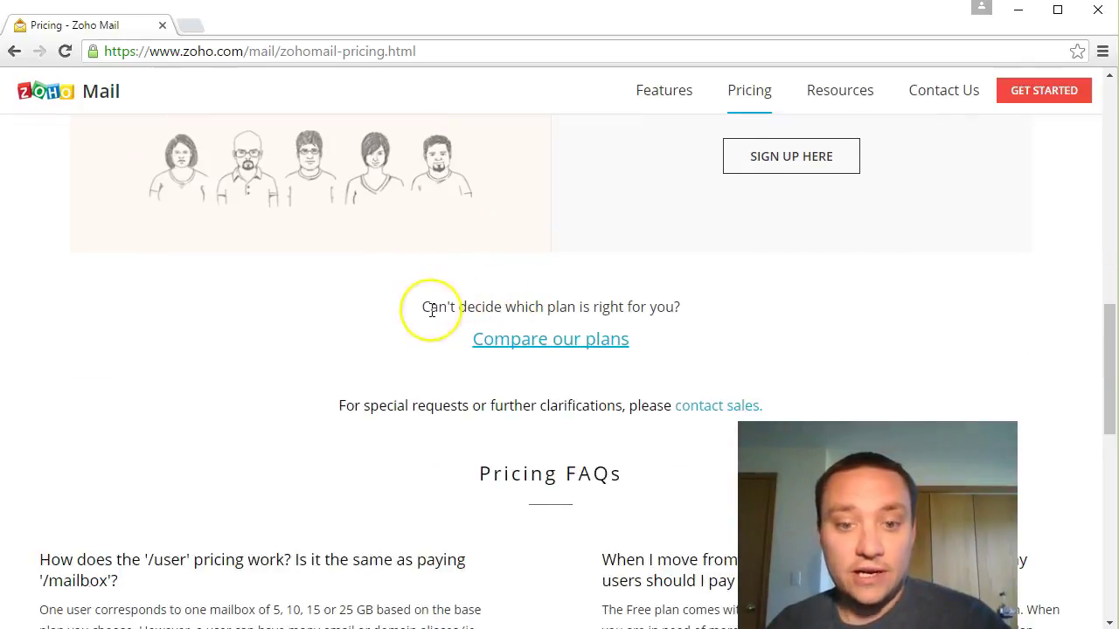
pyautogui.scroll(-3, 420, 322)
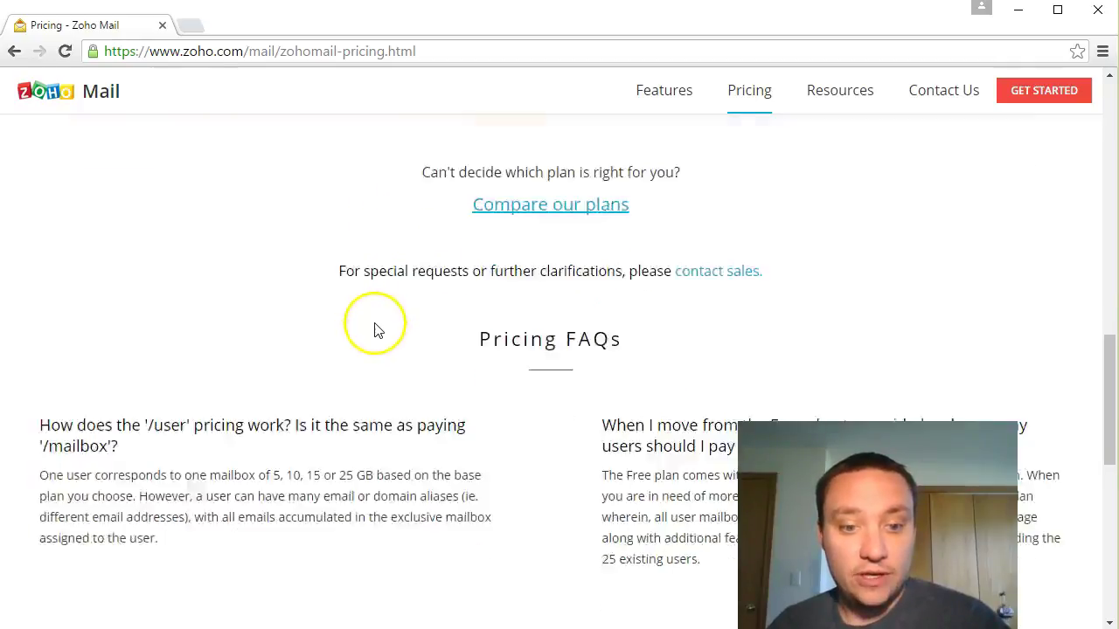
pyautogui.scroll(4, 599, 361)
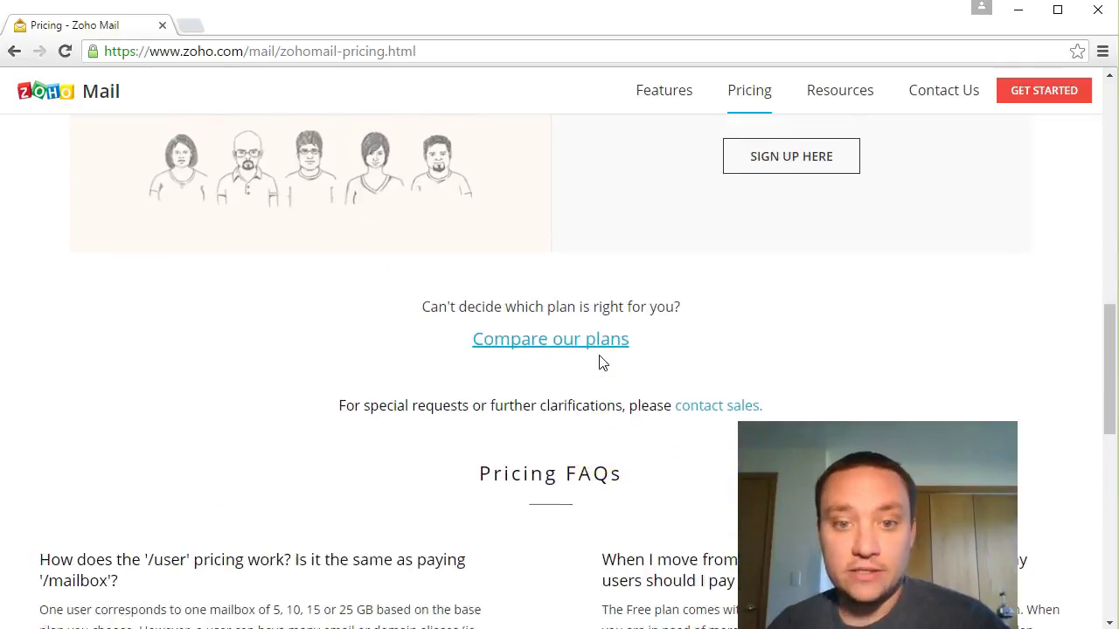
pyautogui.scroll(1, 311, 262)
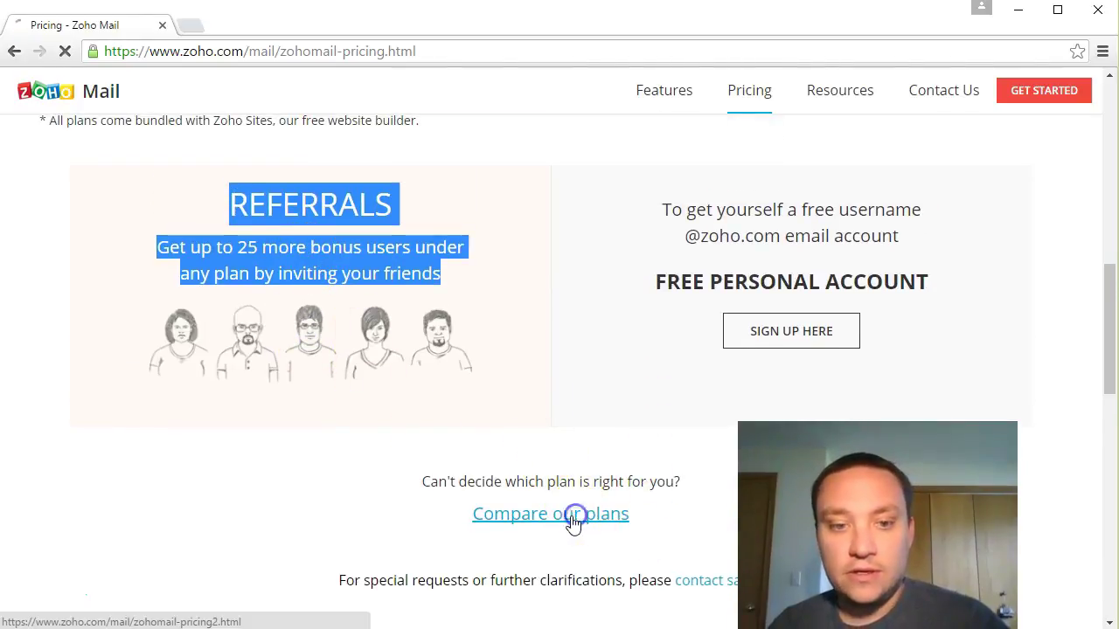
# Step: Open the detailed plan comparison table and scroll through its features
pyautogui.click(571, 514)
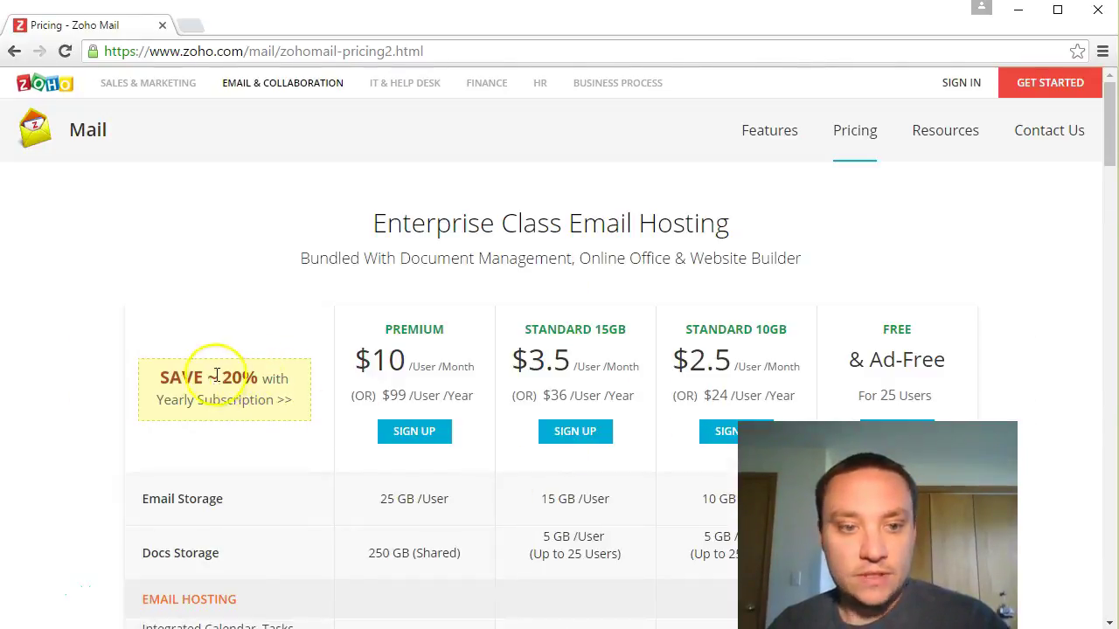
pyautogui.scroll(-1, 212, 375)
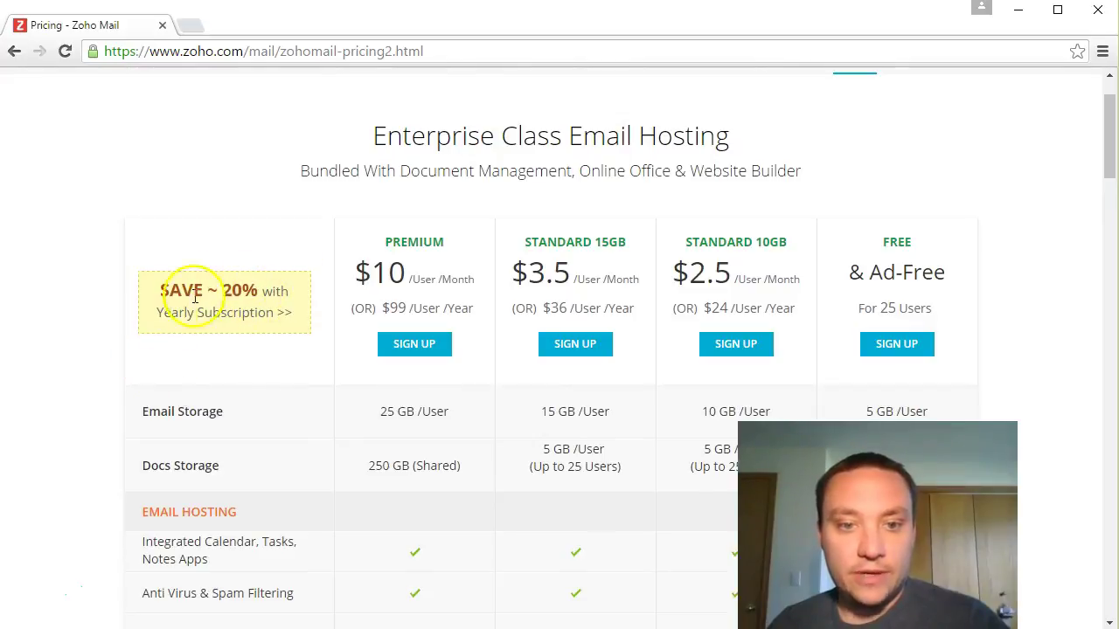
pyautogui.scroll(-1, 109, 346)
pyautogui.scroll(-5, 103, 347)
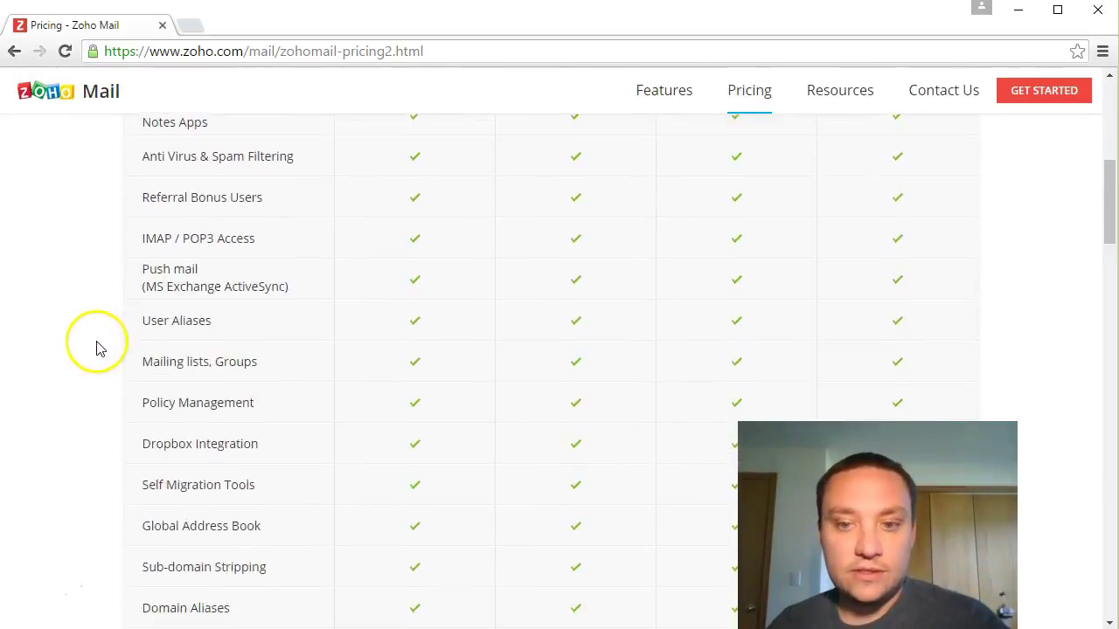
pyautogui.scroll(-1, 95, 346)
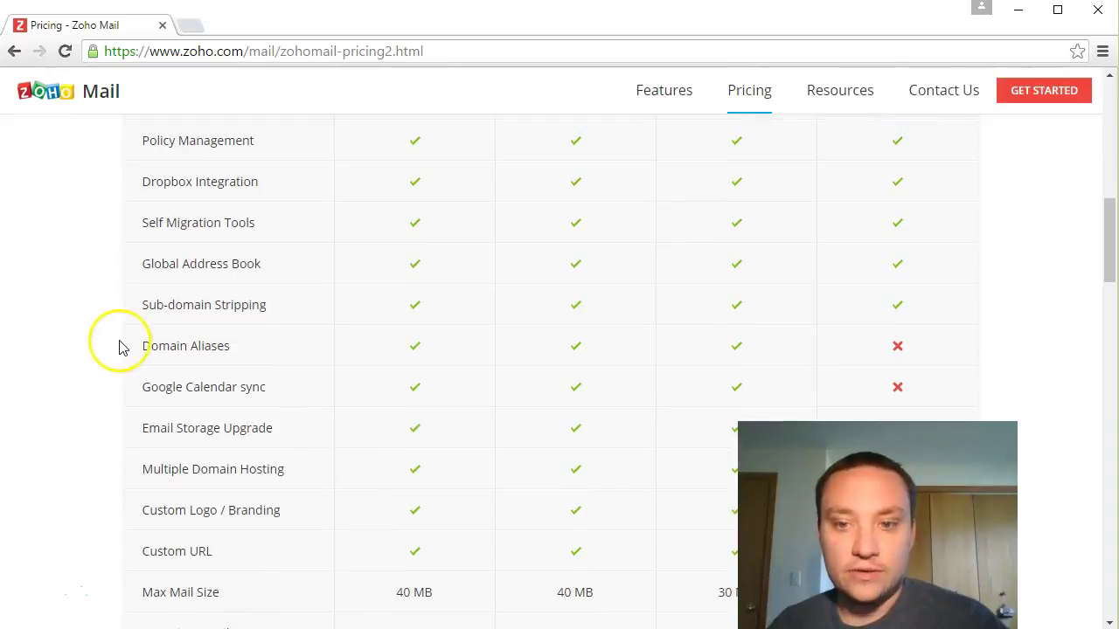
pyautogui.scroll(3, 120, 344)
pyautogui.scroll(2, 120, 345)
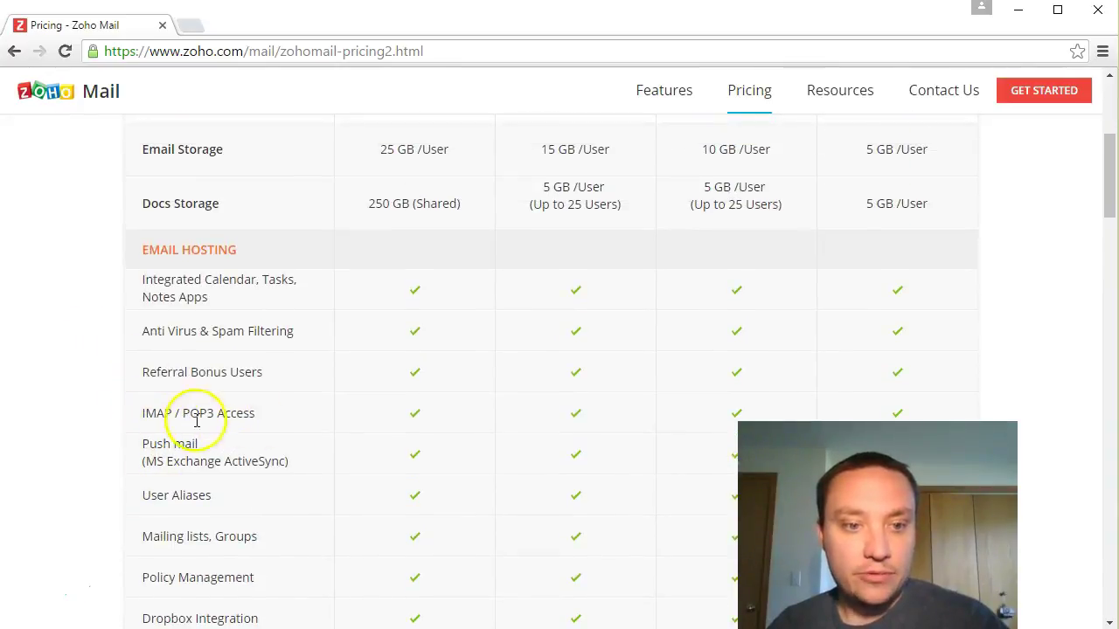
# Step: Highlight the IMAP / POP3 Access and User Aliases rows in the comparison table
pyautogui.moveTo(172, 419); pyautogui.dragTo(139, 422)
pyautogui.scroll(-1, 85, 419)
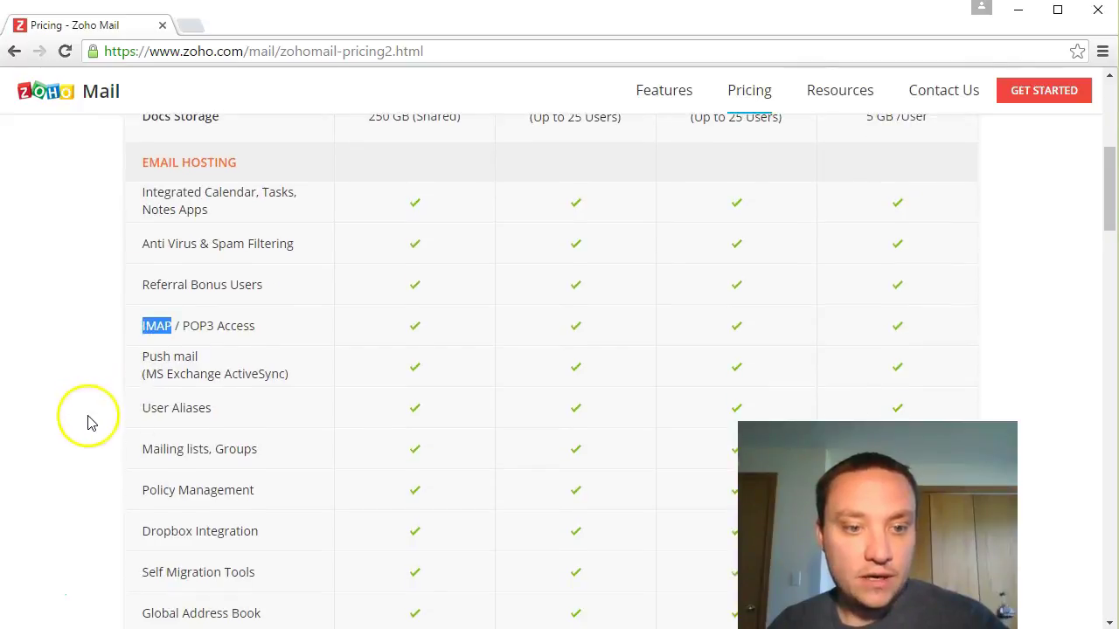
pyautogui.click(245, 364)
pyautogui.moveTo(245, 363); pyautogui.dragTo(242, 373)
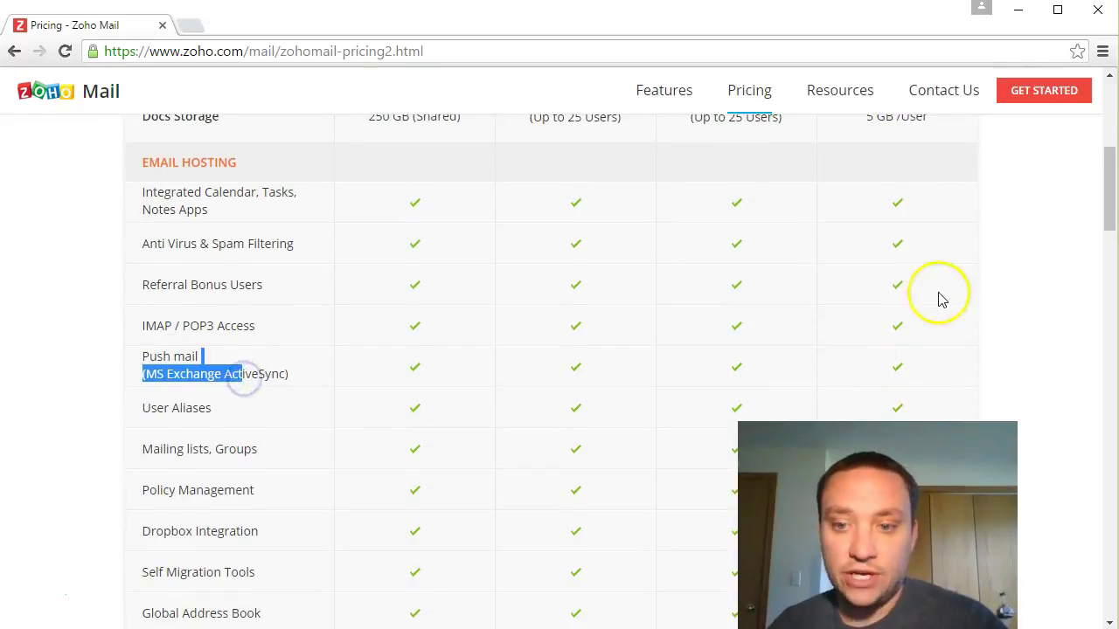
pyautogui.scroll(-2, 150, 380)
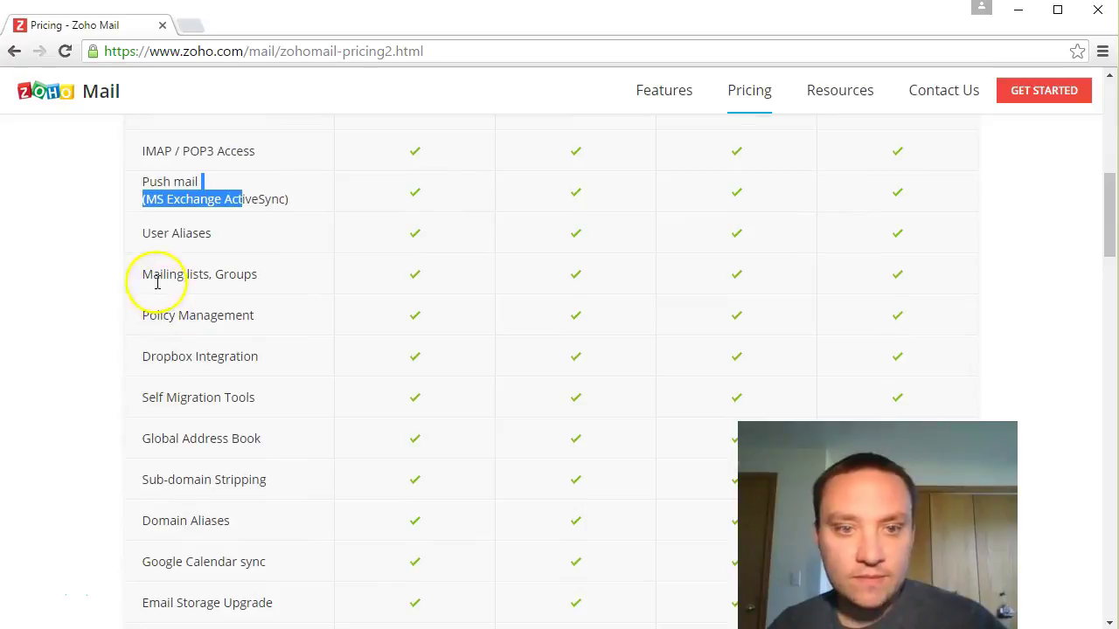
pyautogui.moveTo(151, 234); pyautogui.dragTo(205, 247)
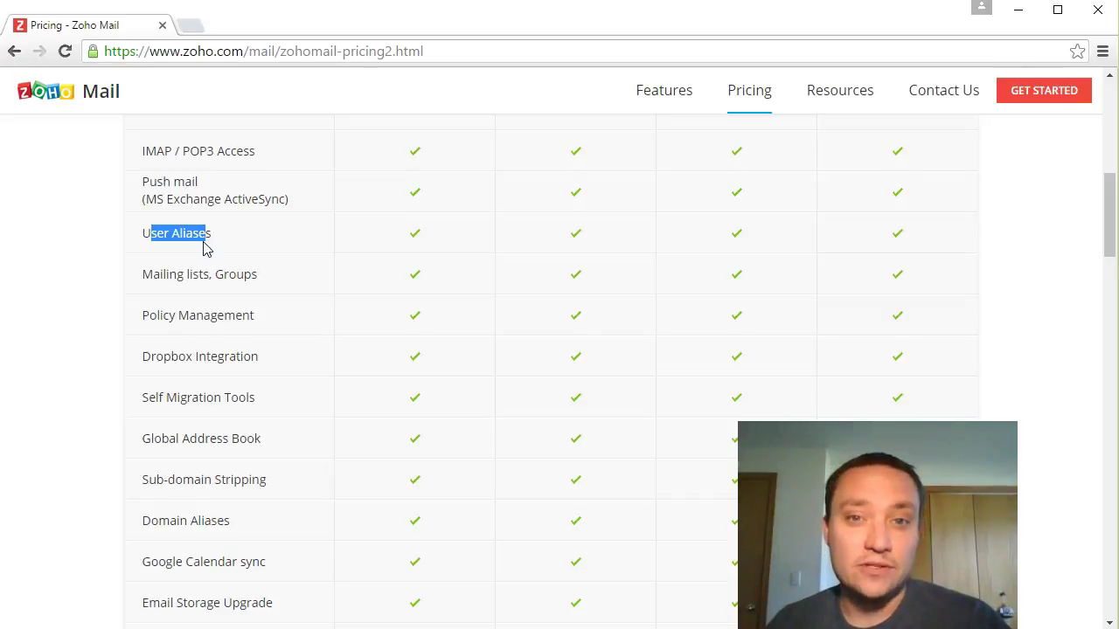
pyautogui.moveTo(203, 247); pyautogui.dragTo(206, 234)
# Step: Finish the comparison table and go to the GET STARTED sign-up page
pyautogui.scroll(-2, 100, 280)
pyautogui.scroll(-3, 100, 287)
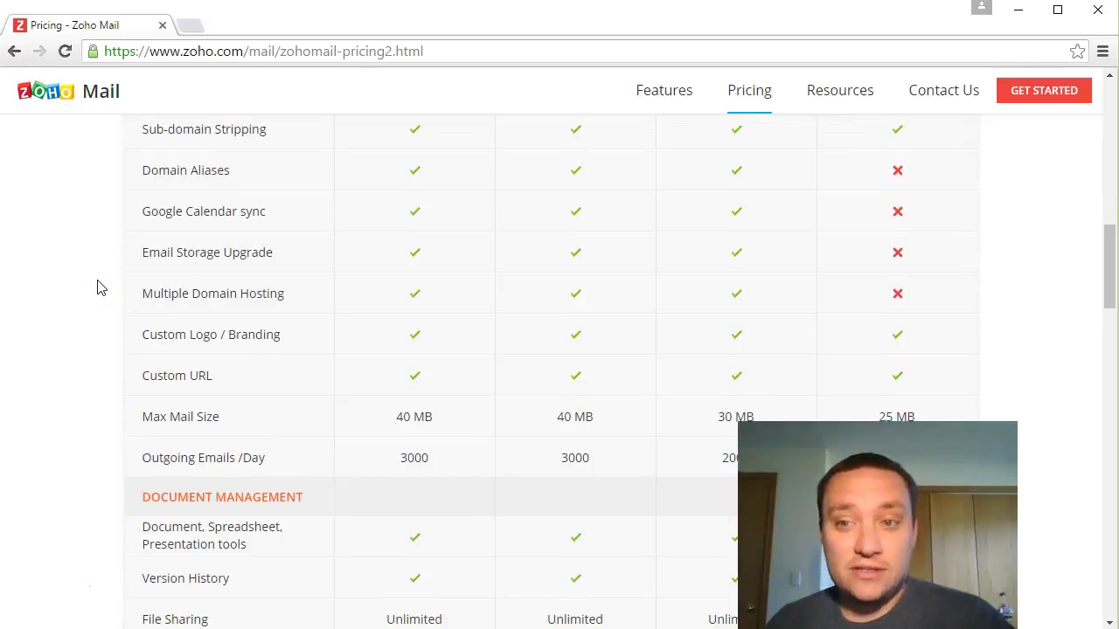
pyautogui.scroll(-1, 97, 287)
pyautogui.click(1042, 101)
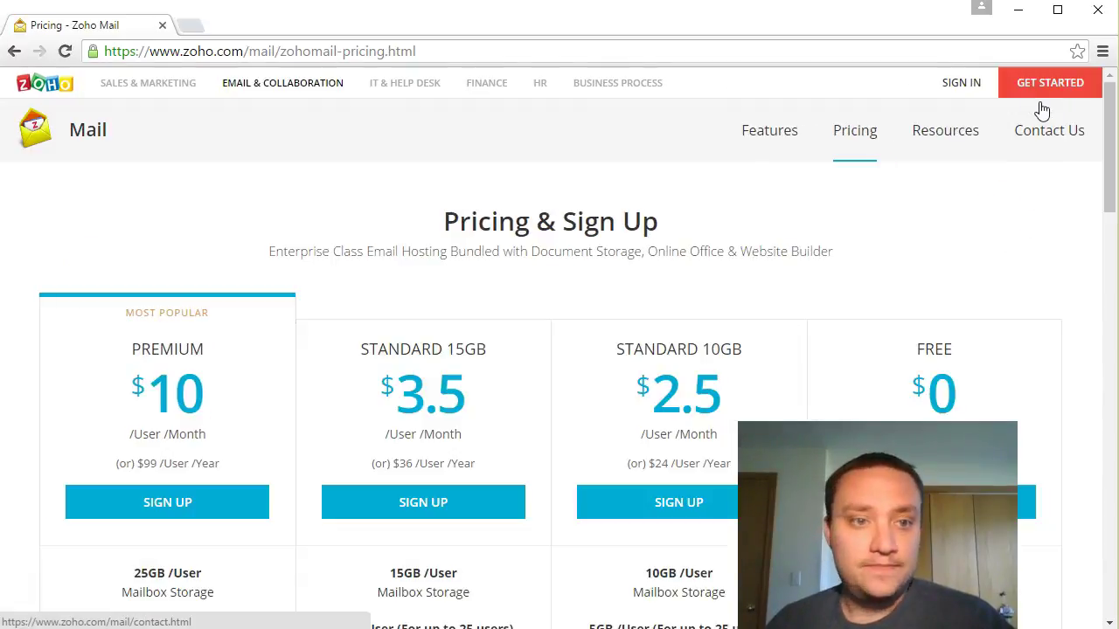
# Step: Choose the Free plan with an existing domain and enter lunchhourweb.com
pyautogui.scroll(-1, 991, 262)
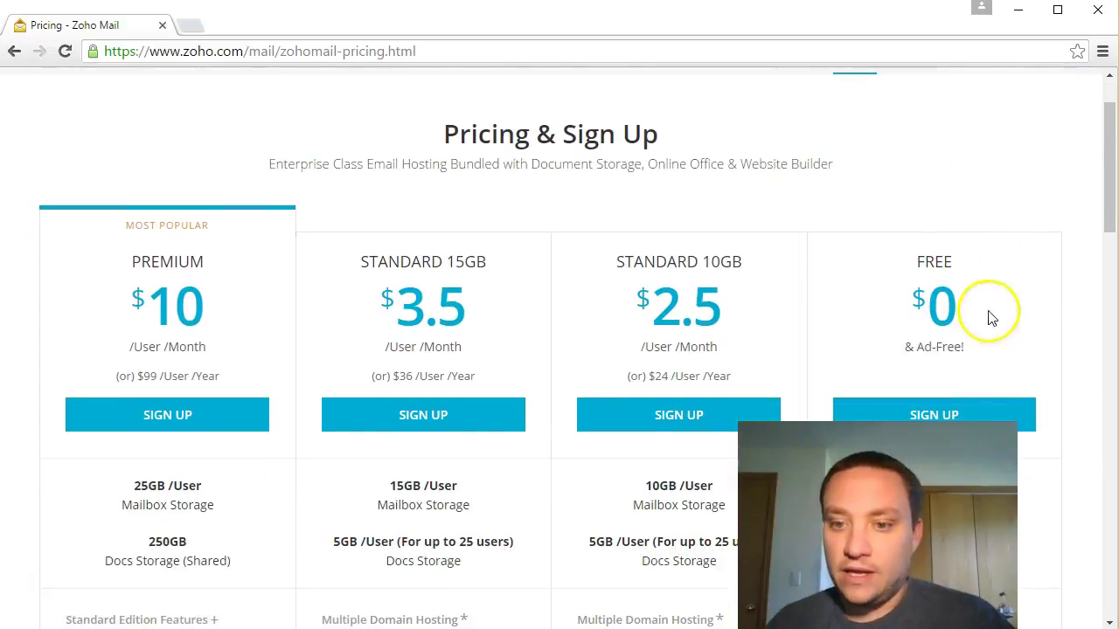
pyautogui.click(948, 415)
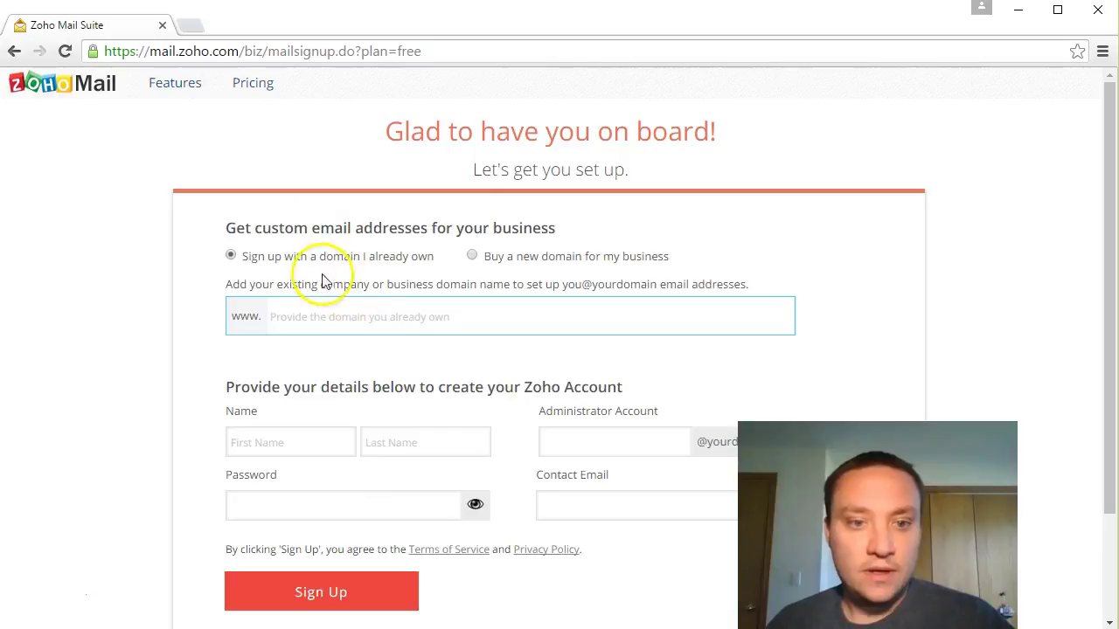
pyautogui.moveTo(293, 261); pyautogui.dragTo(372, 265)
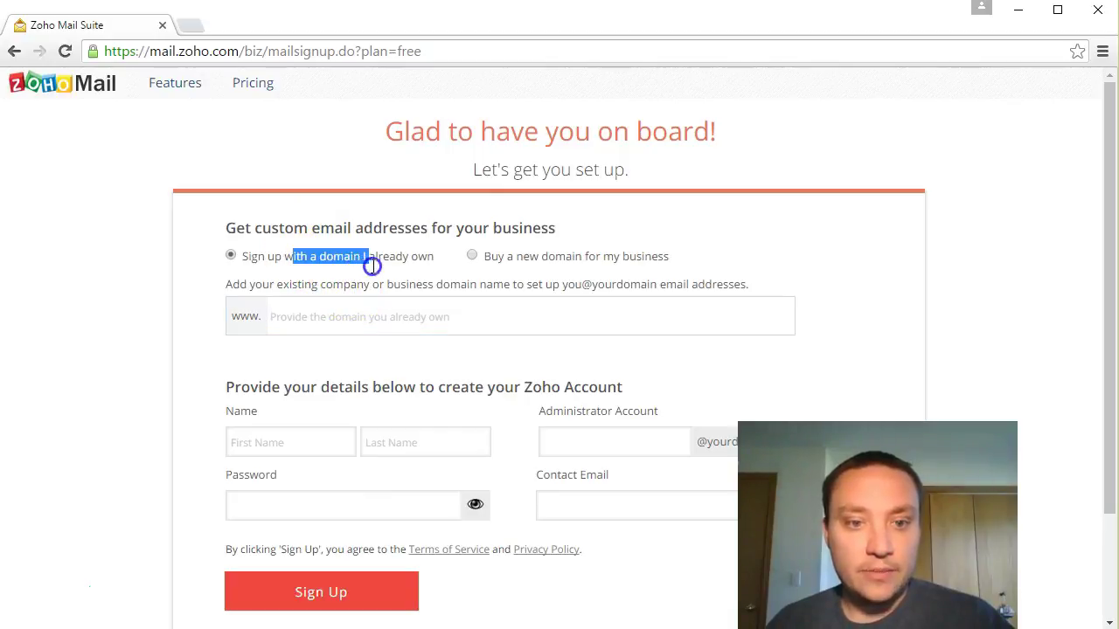
pyautogui.click(345, 319)
pyautogui.write('lunch')
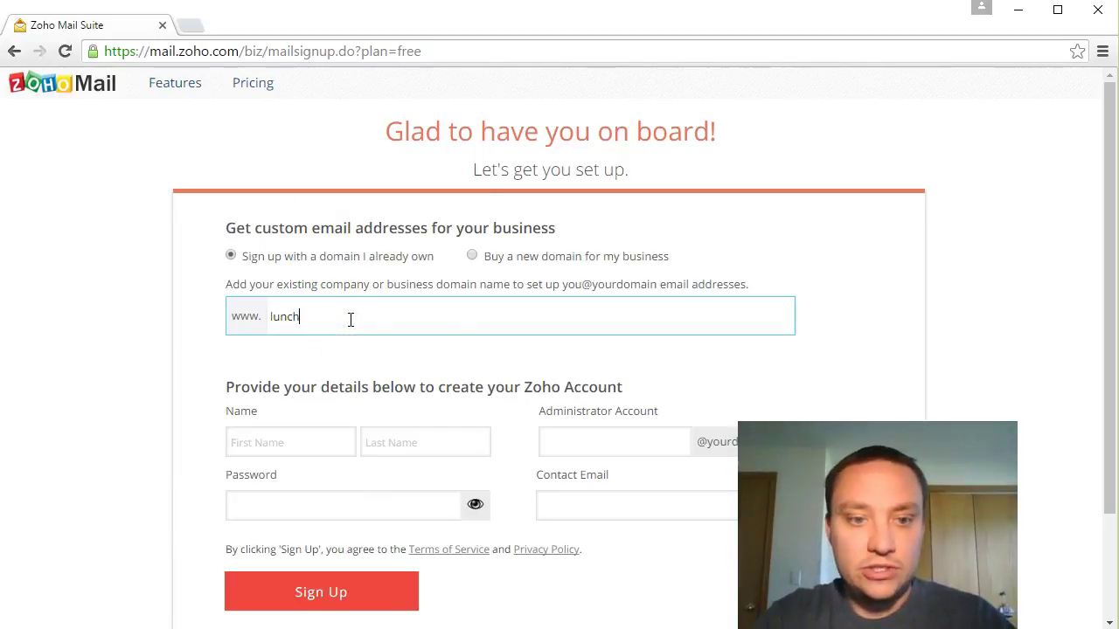
pyautogui.write('hourweb.com')
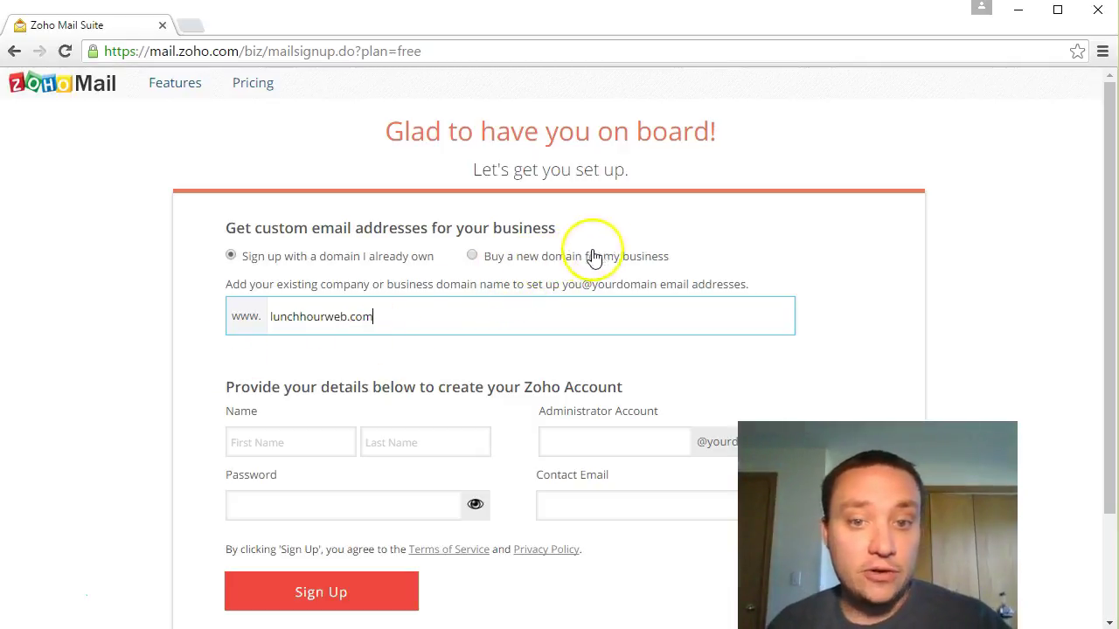
# Step: Fill in the account holder's first and last name, administrator account name and password
pyautogui.scroll(-1, 699, 253)
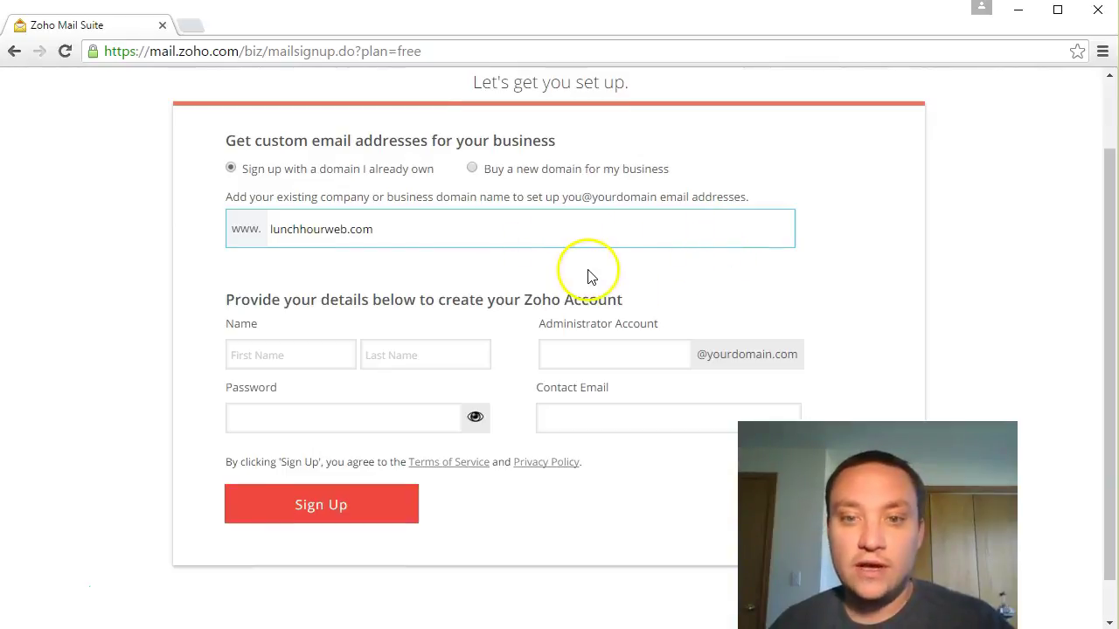
pyautogui.click(298, 353)
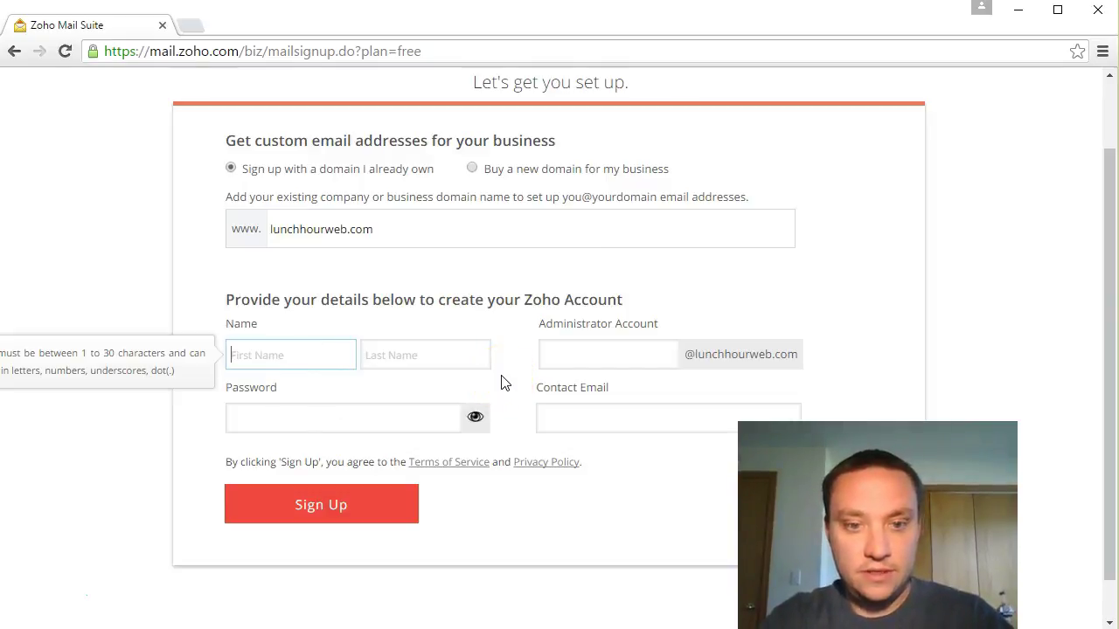
pyautogui.press('Tab')
pyautogui.press('Tab')
pyautogui.write('paul')
pyautogui.press('Tab')
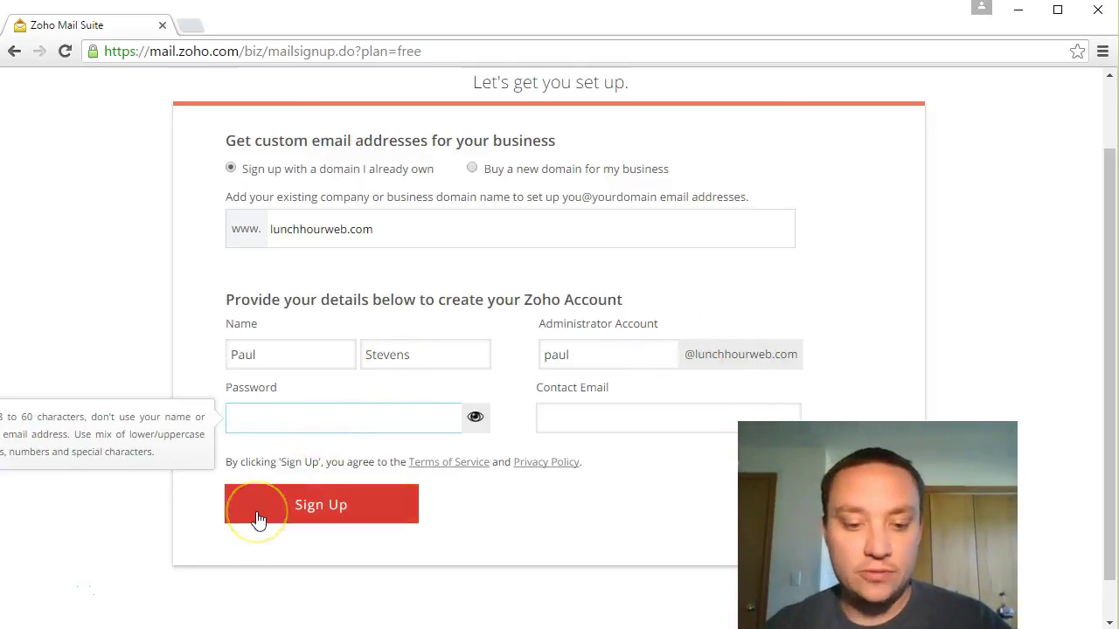
pyautogui.write('••')
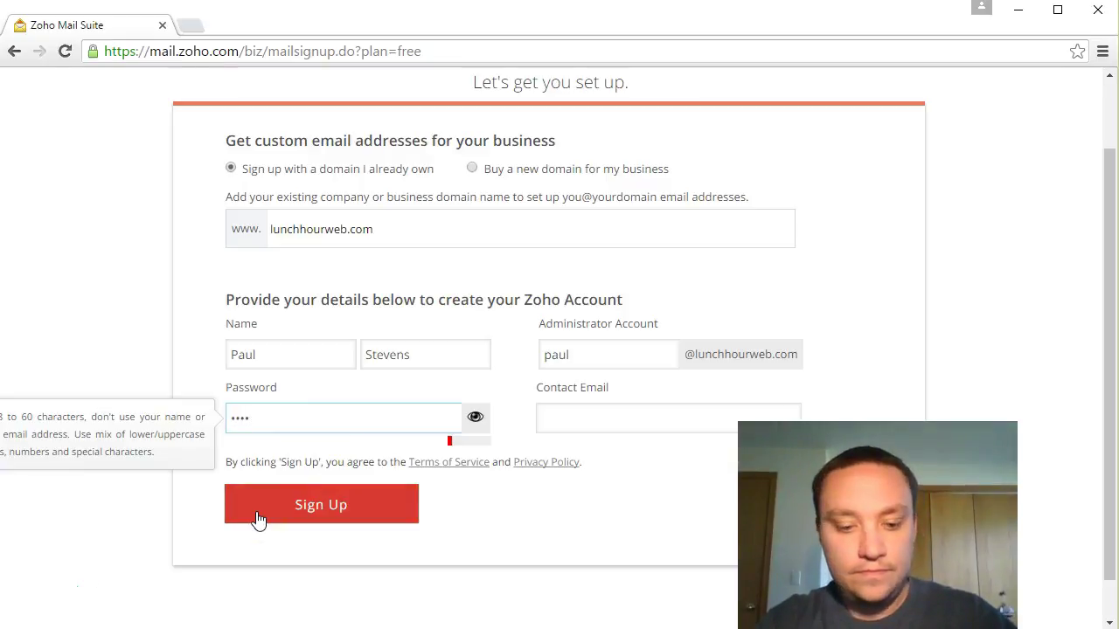
# Step: Enter the contact e-mail address, fix the too-short password, and submit the sign-up form
pyautogui.press('Tab')
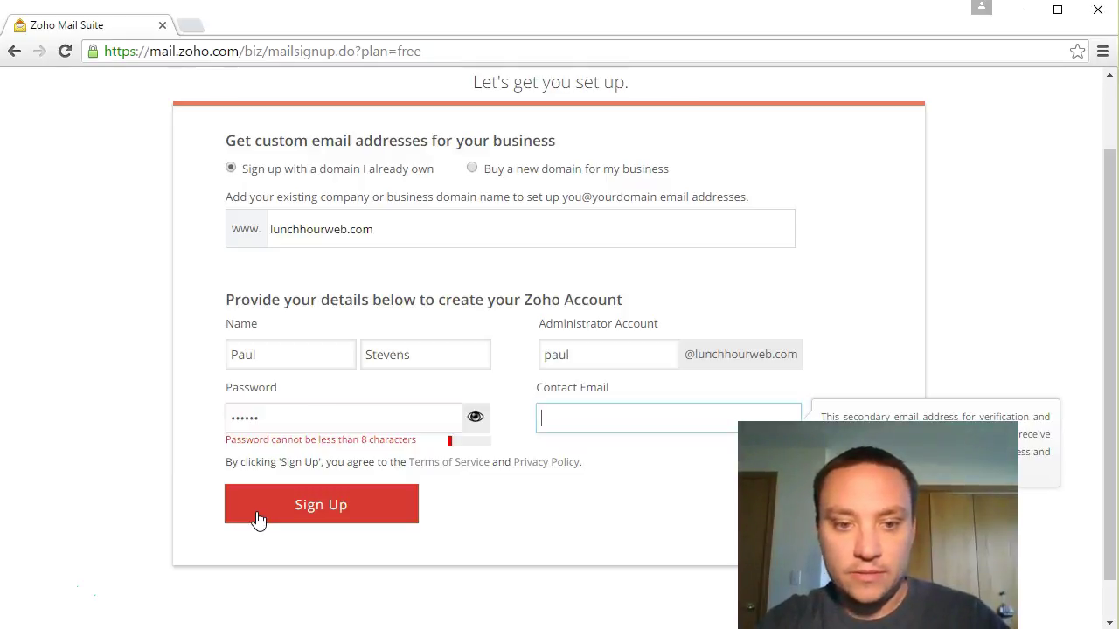
pyautogui.hotkey('shift', 'Tab')
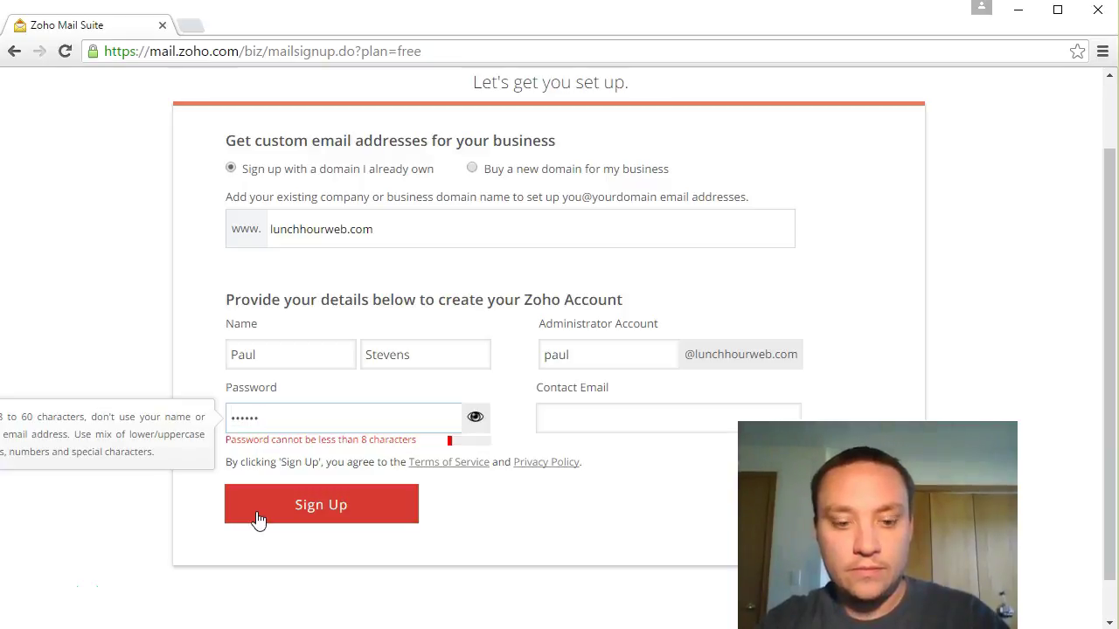
pyautogui.press('Tab')
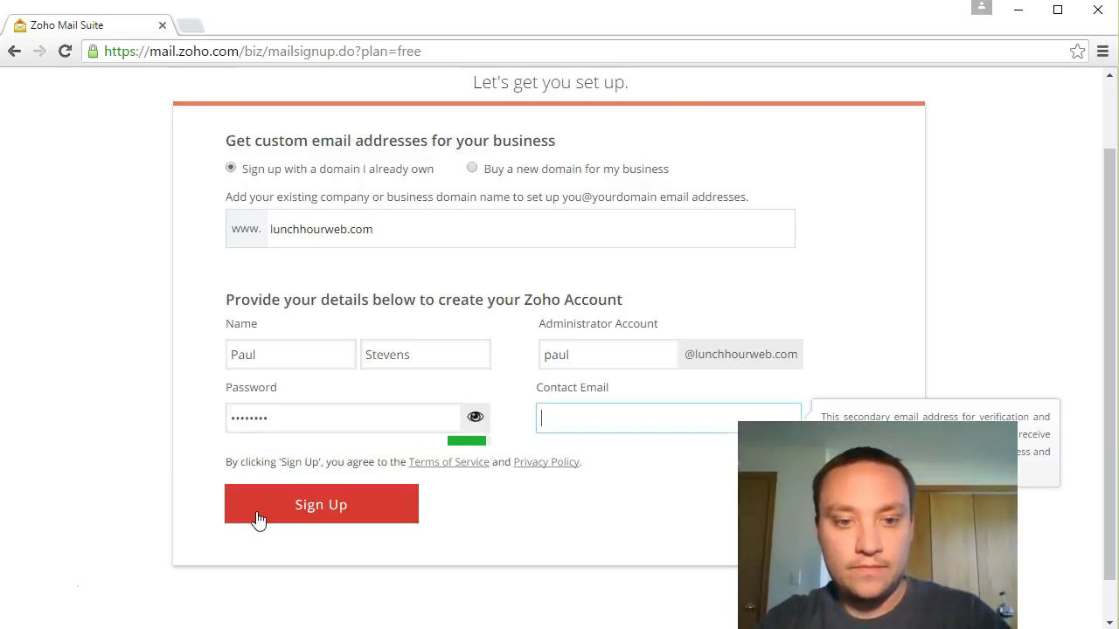
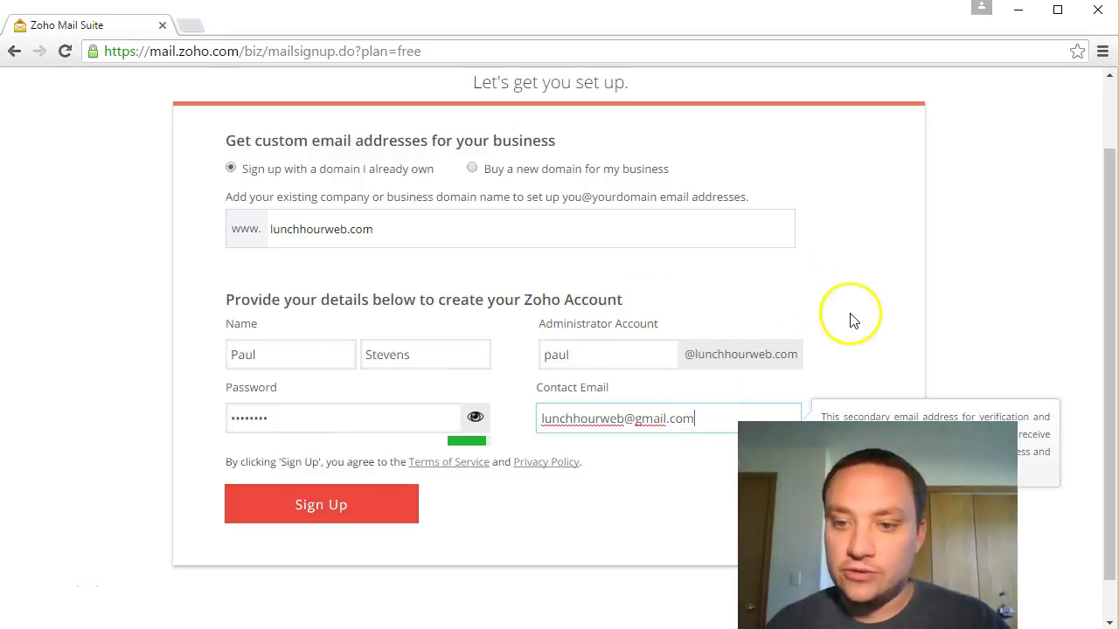
pyautogui.scroll(-1, 855, 323)
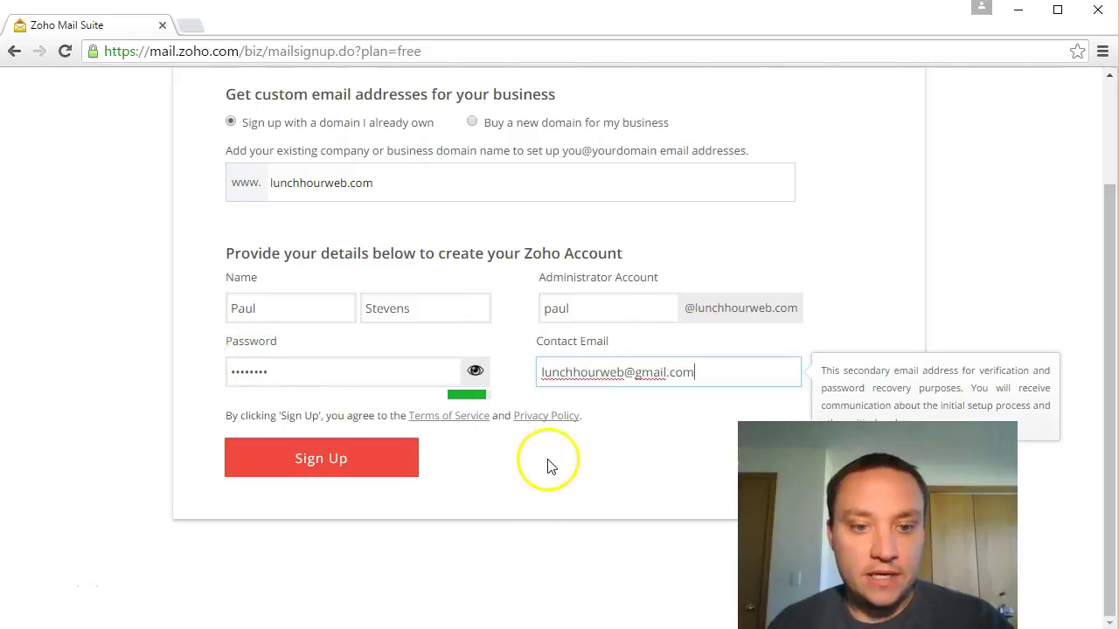
pyautogui.click(350, 372)
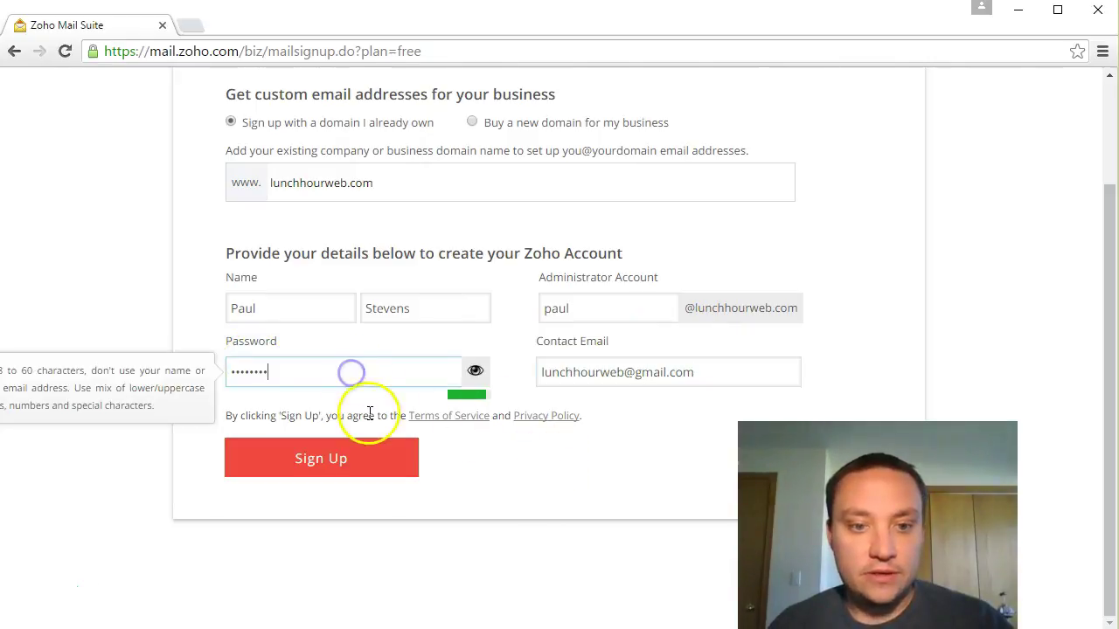
pyautogui.click(360, 472)
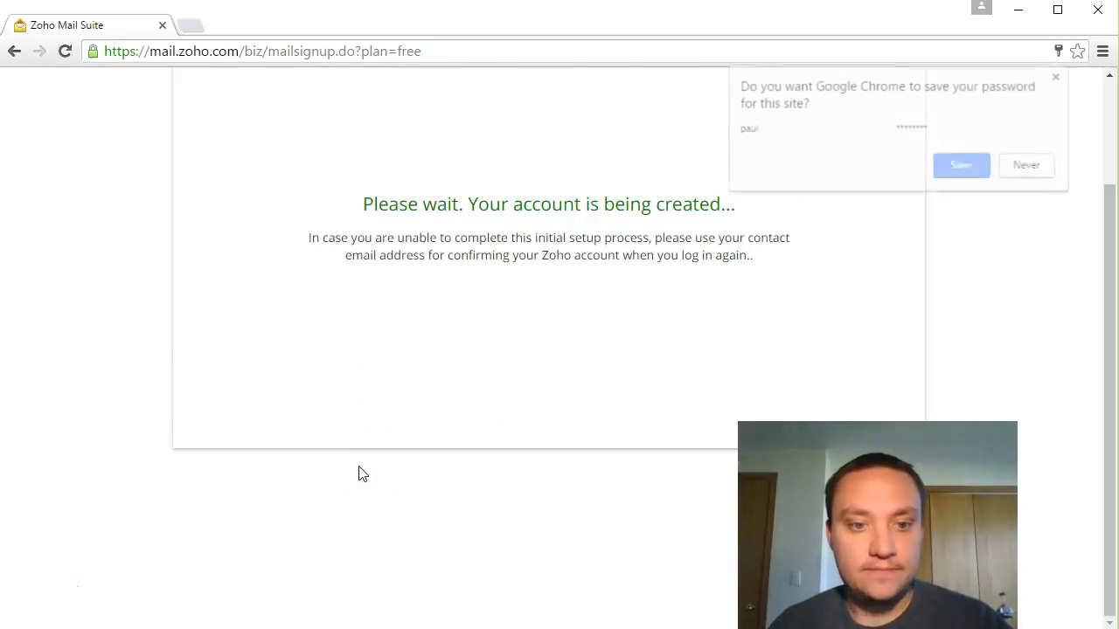
# Step: Save the new login in Chrome, then highlight the per-account mail storage and domain name
pyautogui.click(964, 167)
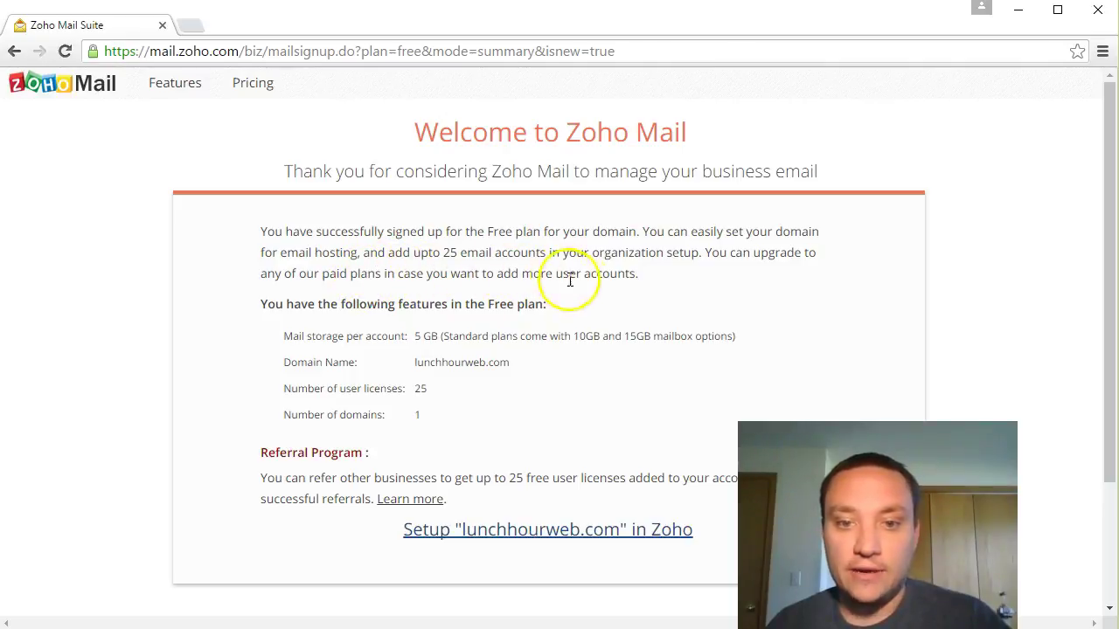
pyautogui.moveTo(303, 336); pyautogui.dragTo(507, 364)
pyautogui.click(418, 334)
# Step: Highlight the 25 user licenses and the referral program description on the welcome page
pyautogui.click(414, 393)
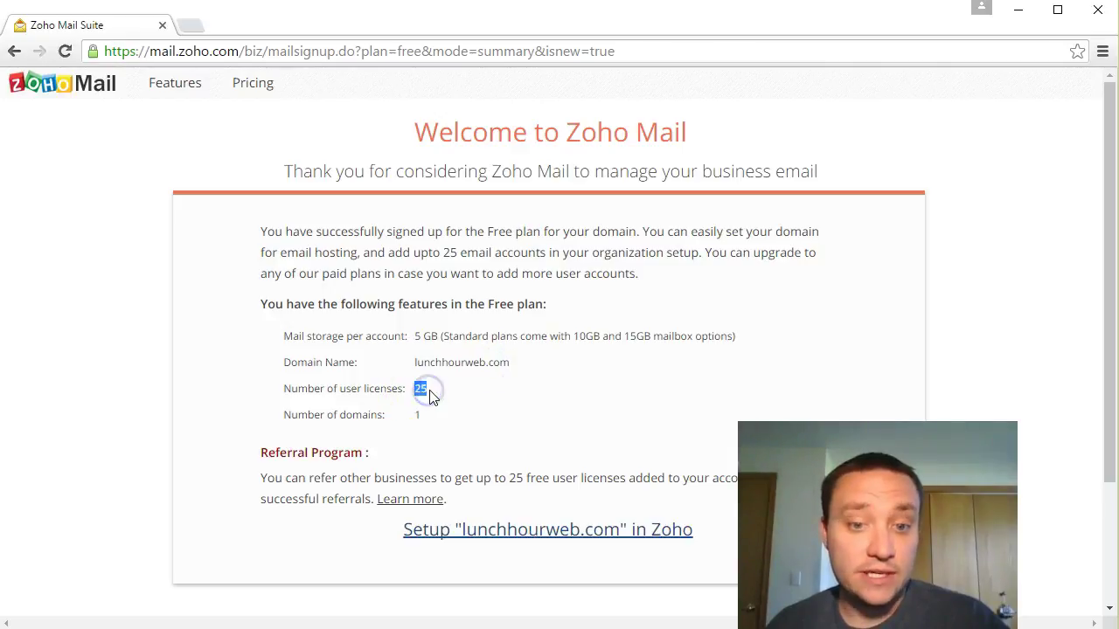
pyautogui.moveTo(410, 414); pyautogui.dragTo(426, 411)
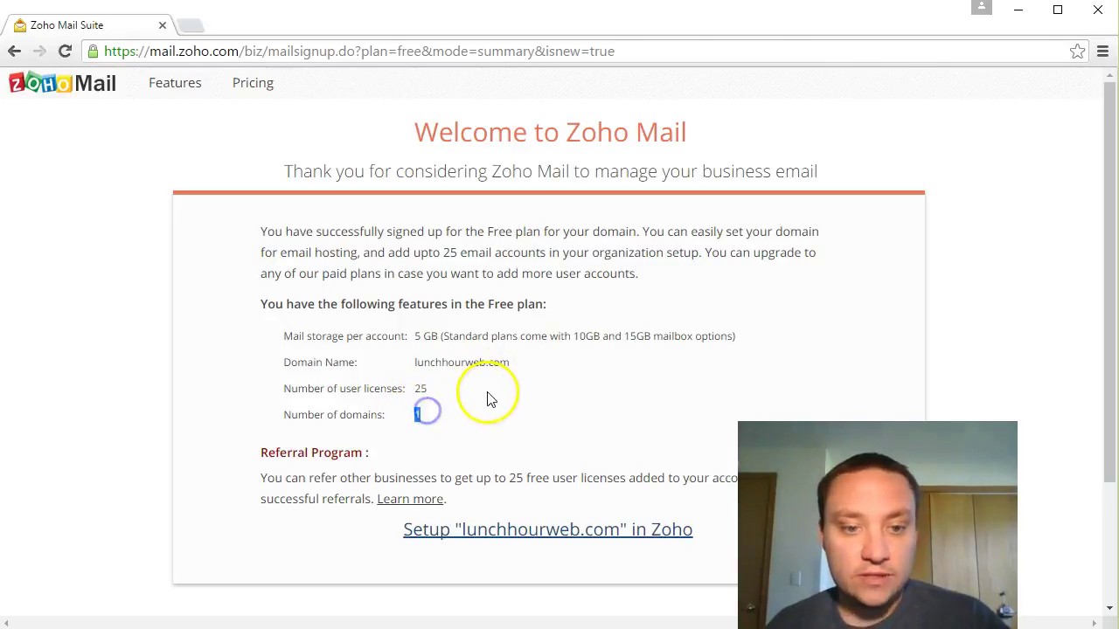
pyautogui.scroll(-1, 488, 393)
pyautogui.moveTo(307, 392); pyautogui.dragTo(652, 399)
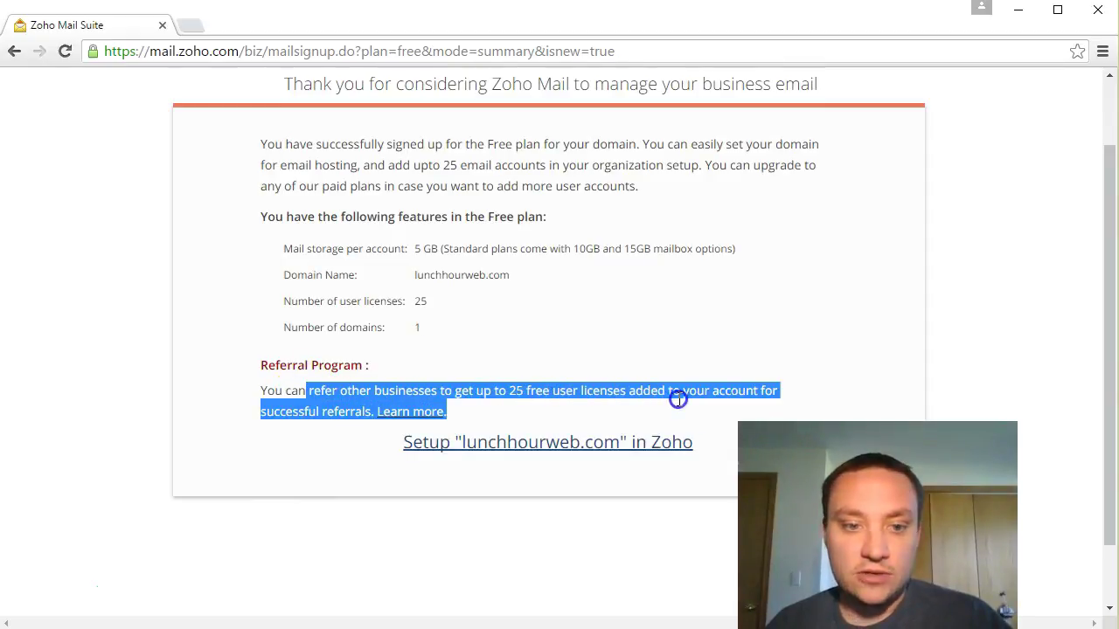
pyautogui.click(558, 374)
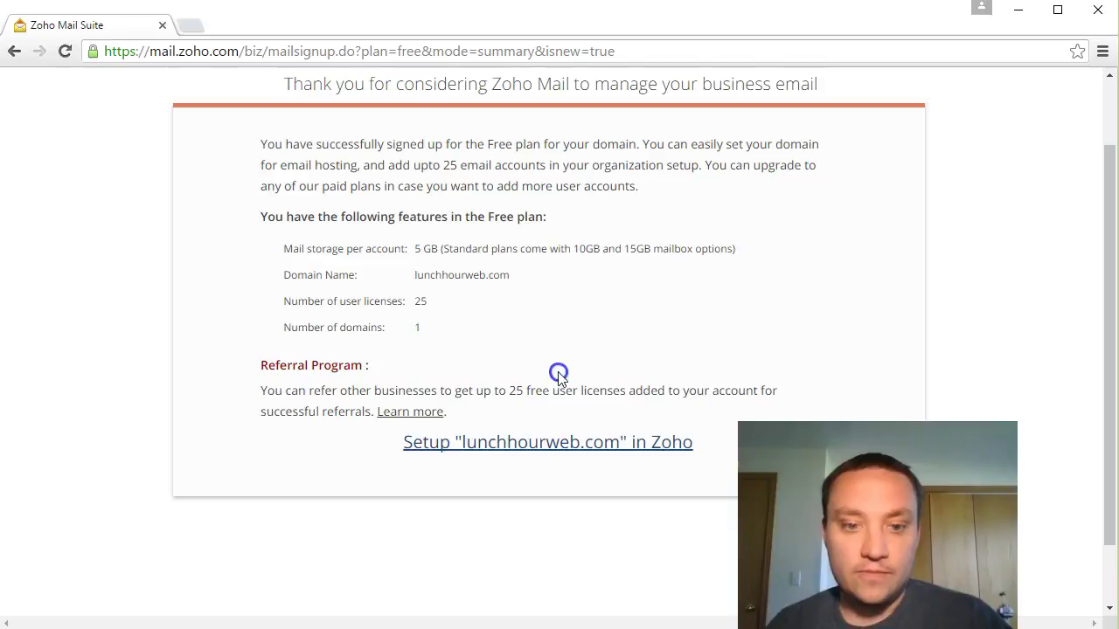
pyautogui.click(416, 423)
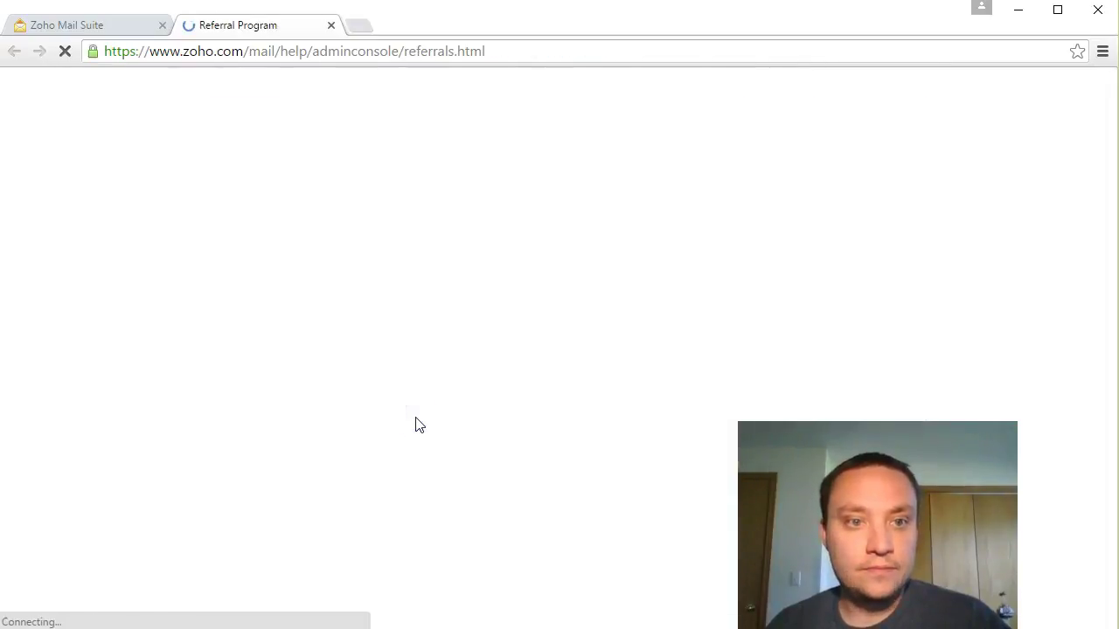
pyautogui.scroll(-2, 479, 393)
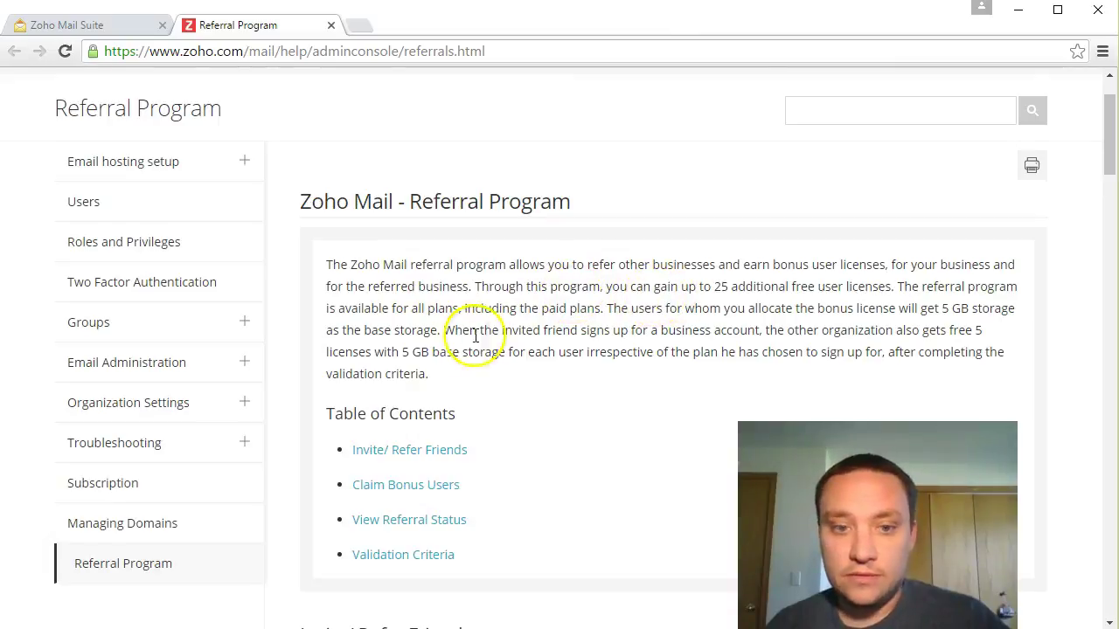
pyautogui.scroll(-3, 514, 337)
pyautogui.scroll(-5, 514, 337)
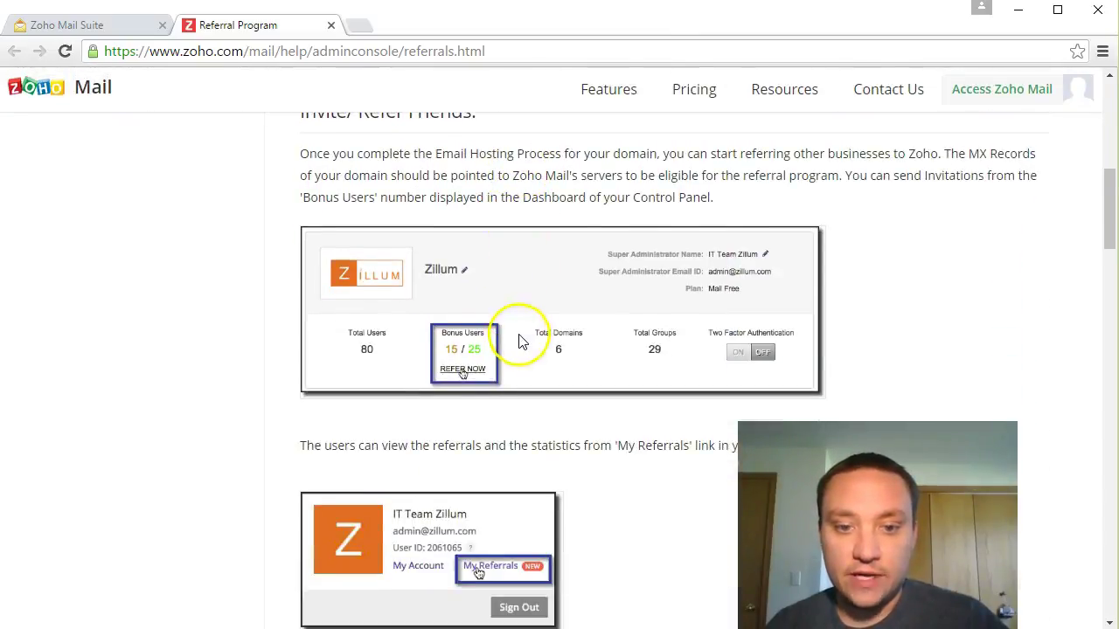
pyautogui.scroll(-3, 516, 344)
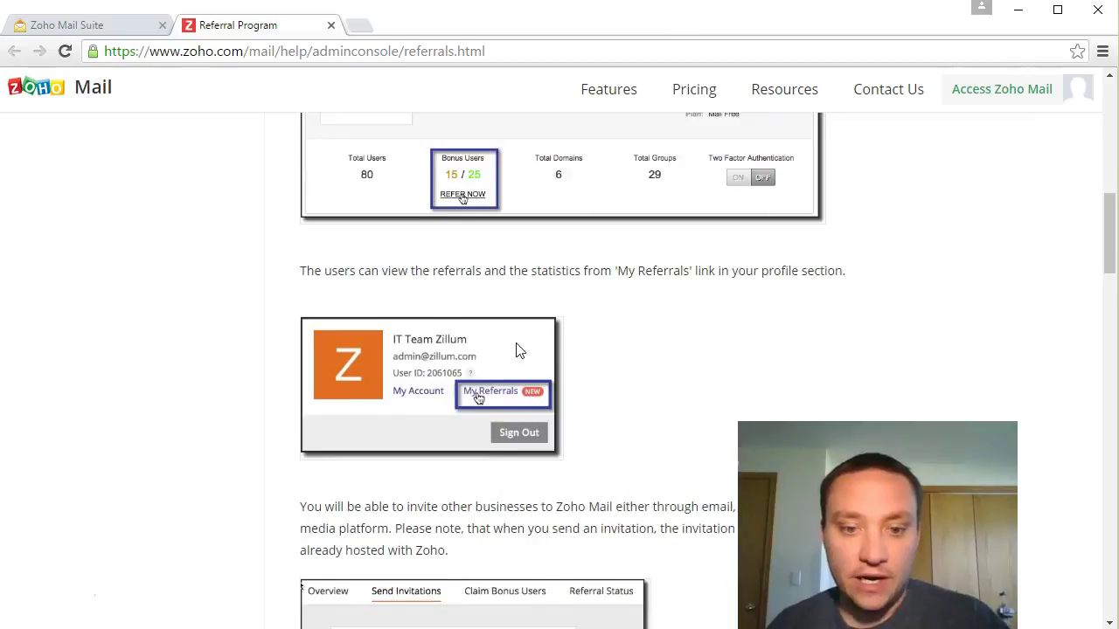
pyautogui.scroll(-2, 515, 349)
pyautogui.scroll(-2, 419, 201)
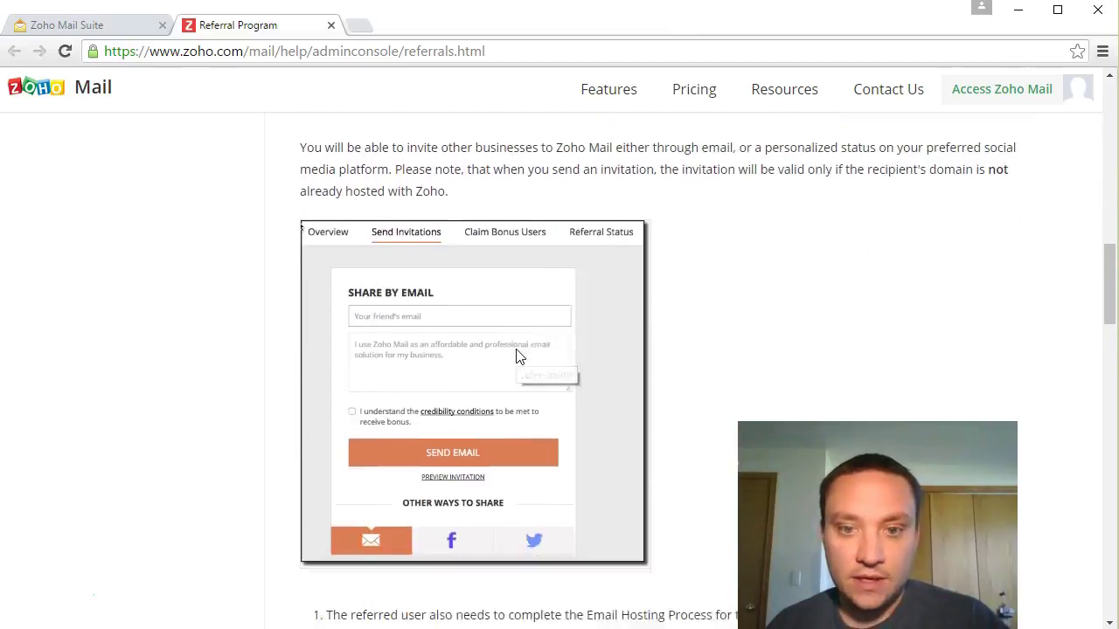
pyautogui.click(331, 26)
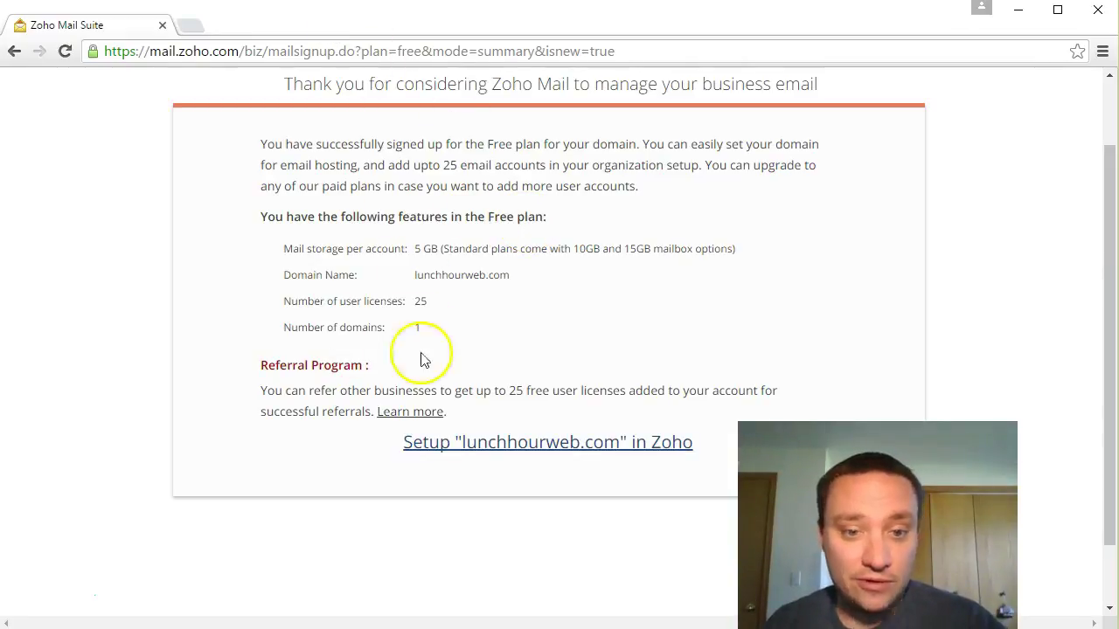
# Step: Start Setup "lunchhourweb.com" in Zoho and open the domain verification help page
pyautogui.scroll(-2, 559, 343)
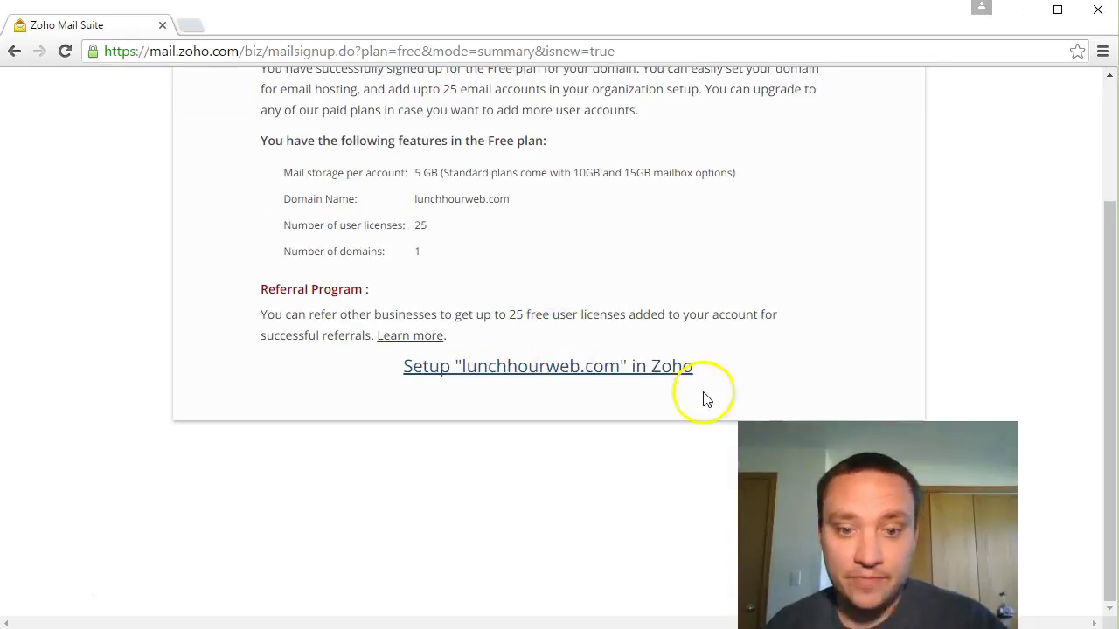
pyautogui.click(577, 367)
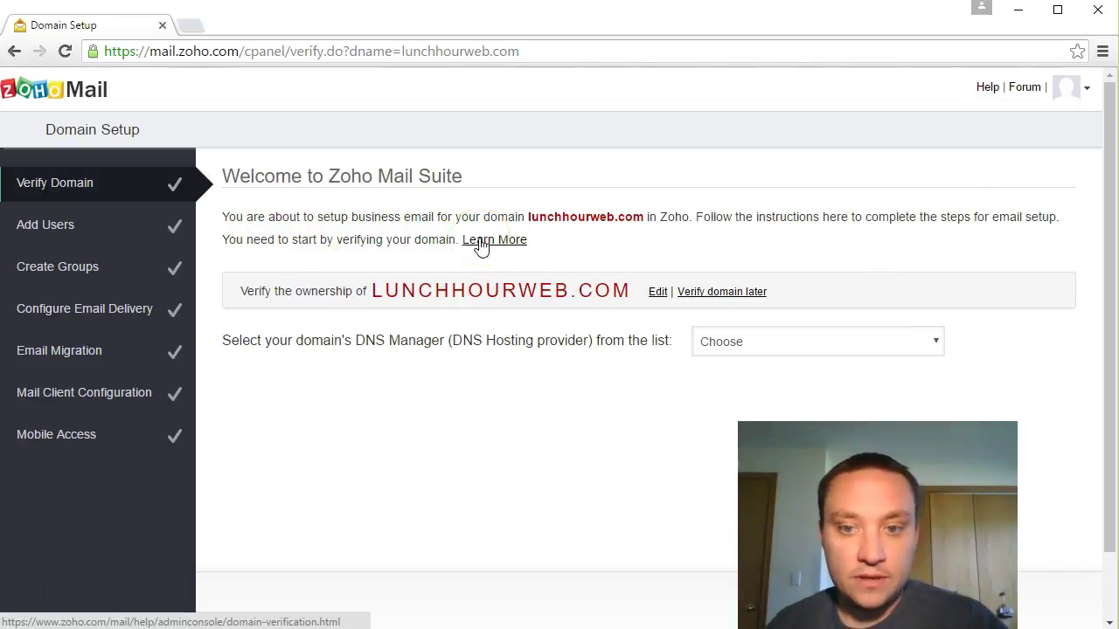
pyautogui.click(480, 245)
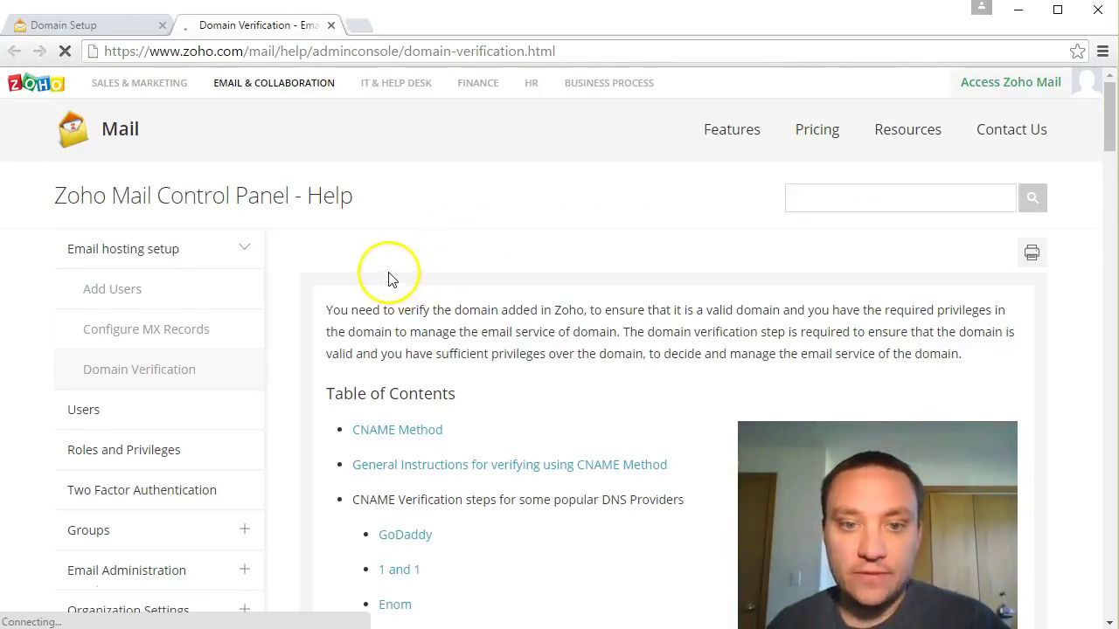
# Step: Scroll the verification help page and highlight the DNS provider verification steps heading
pyautogui.scroll(-1, 395, 291)
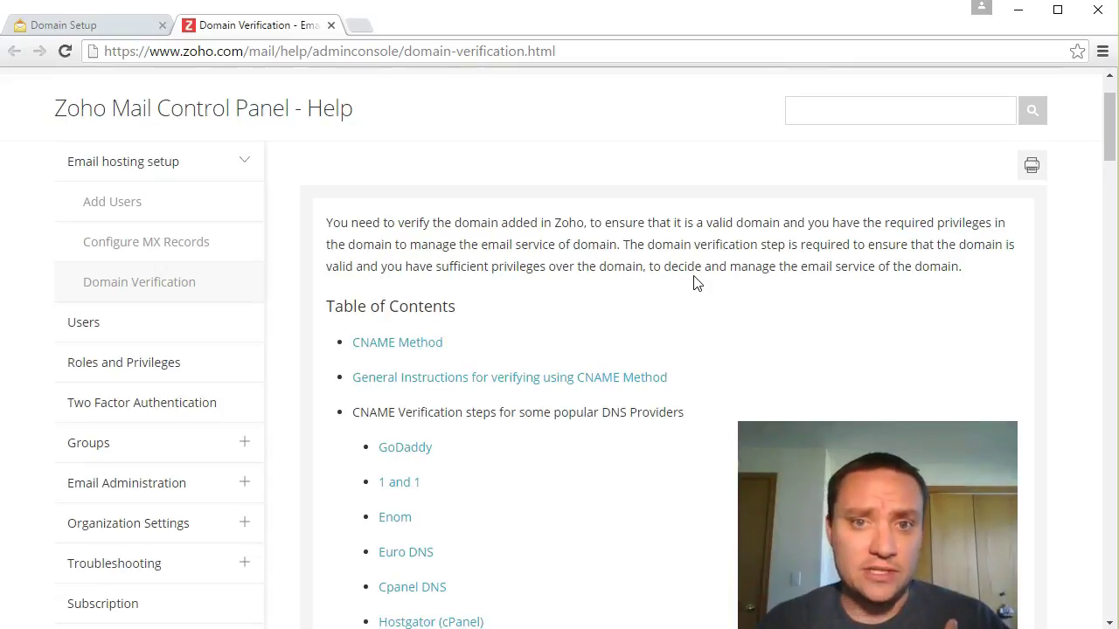
pyautogui.scroll(-1, 696, 282)
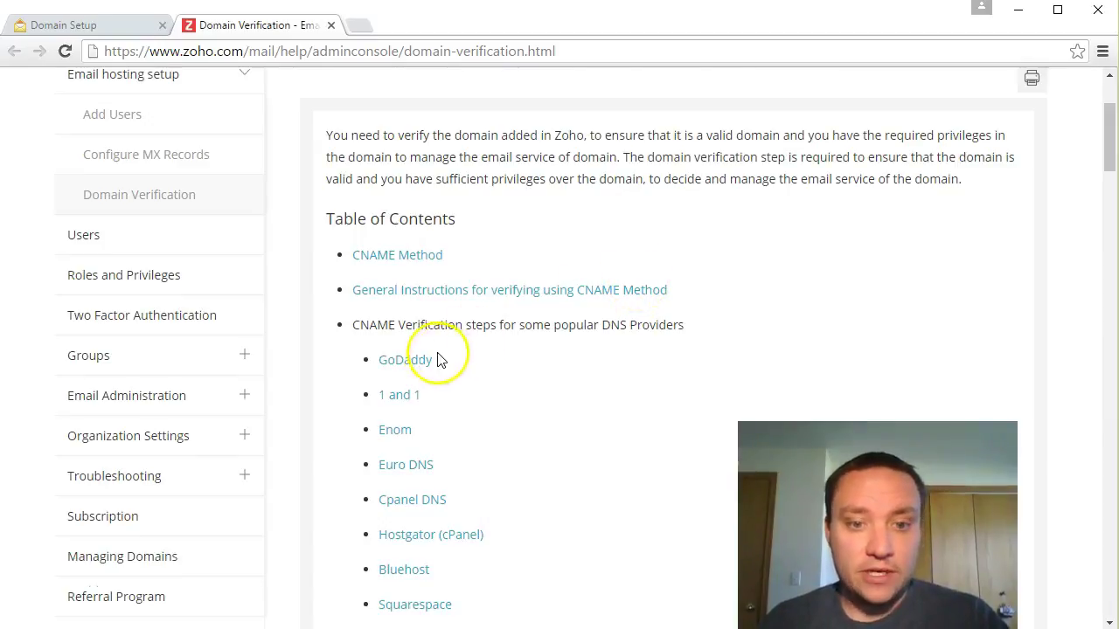
pyautogui.moveTo(364, 324); pyautogui.dragTo(650, 325)
pyautogui.click(498, 324)
pyautogui.click(409, 358)
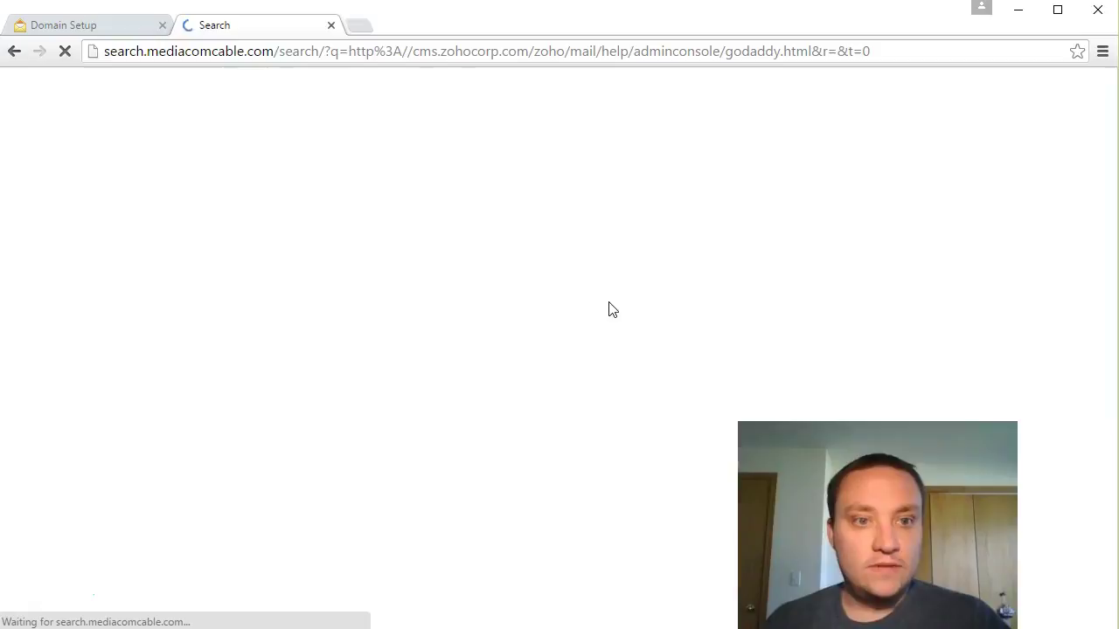
pyautogui.click(14, 50)
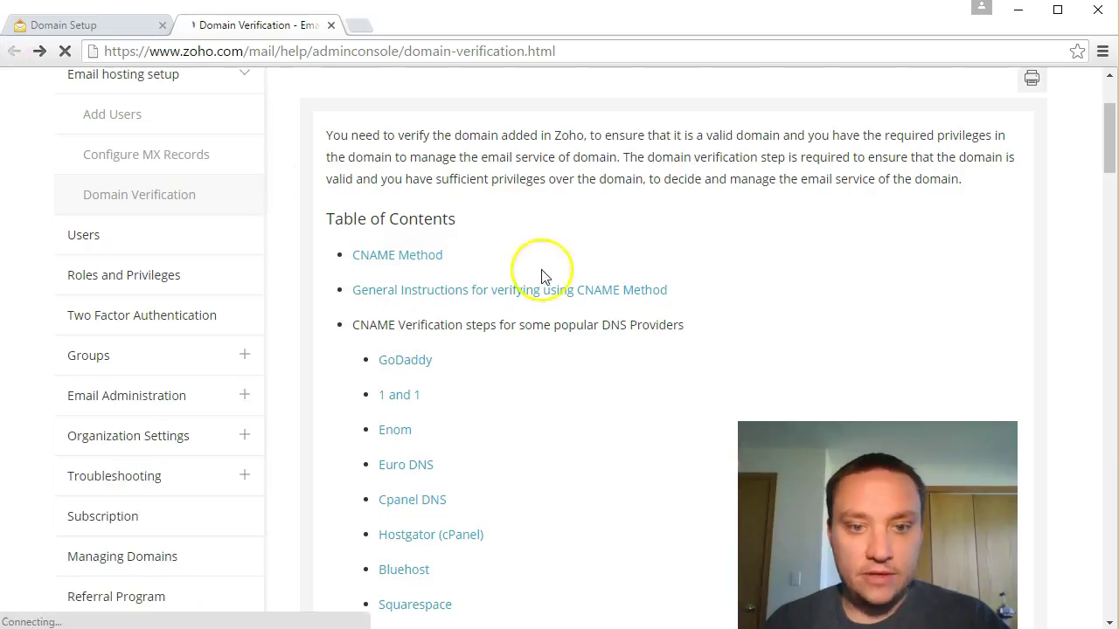
pyautogui.scroll(-5, 539, 279)
pyautogui.scroll(-4, 540, 292)
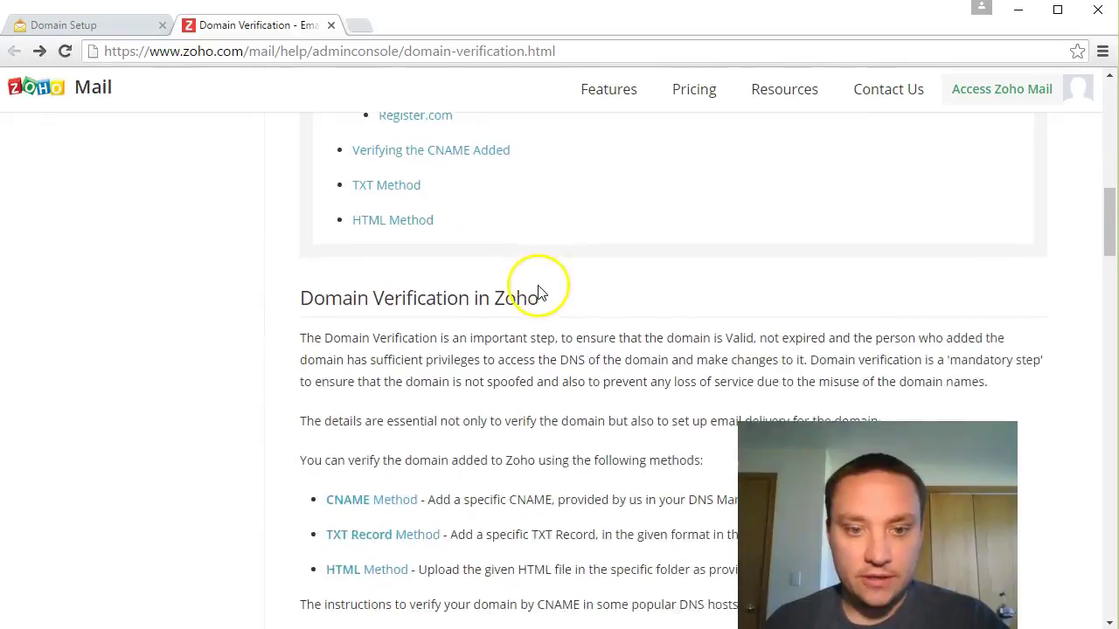
pyautogui.scroll(-7, 539, 292)
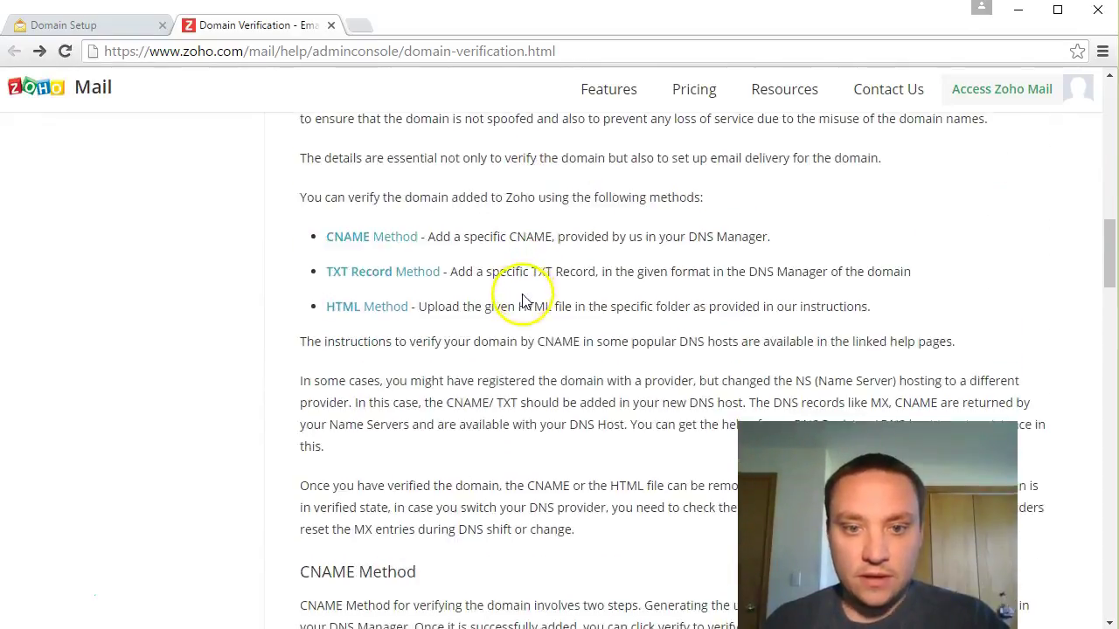
pyautogui.scroll(-9, 516, 301)
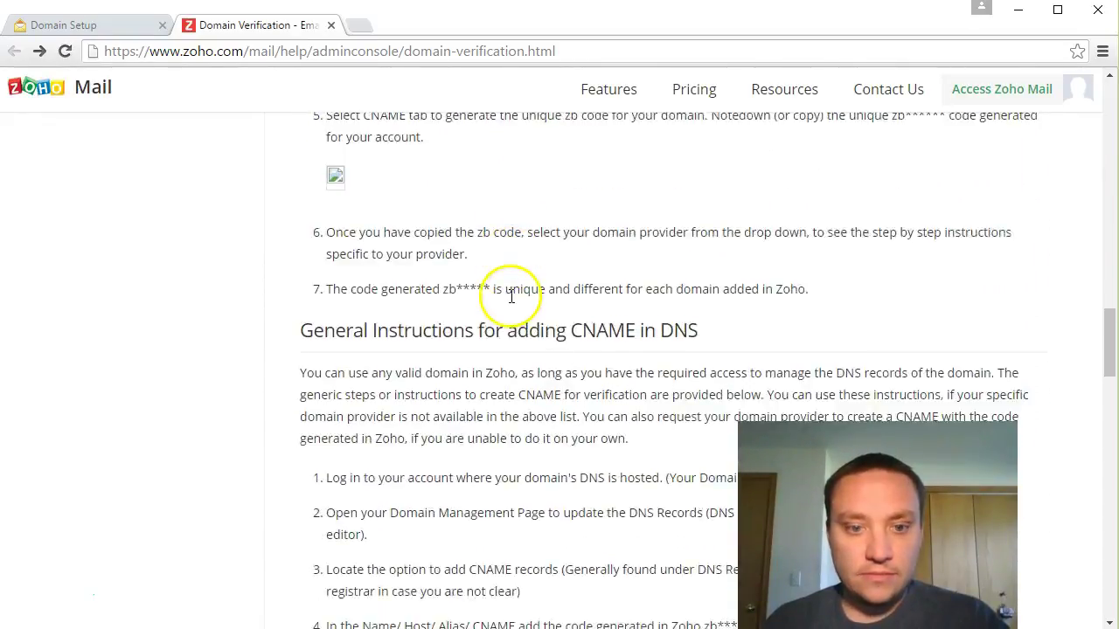
pyautogui.scroll(-10, 503, 301)
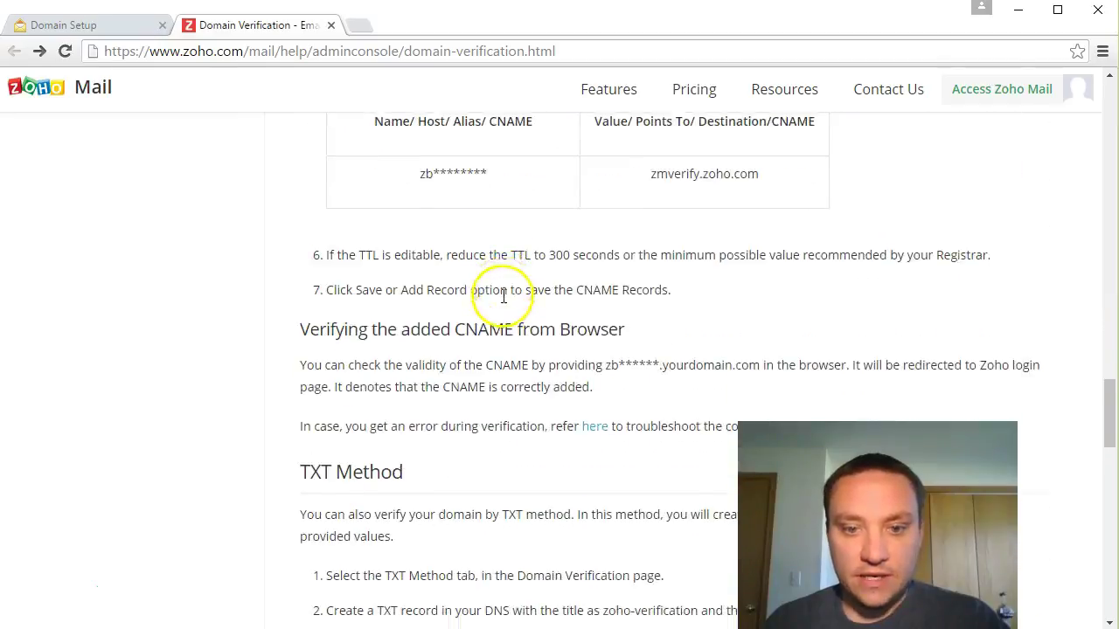
pyautogui.moveTo(1108, 498); pyautogui.dragTo(1092, 116)
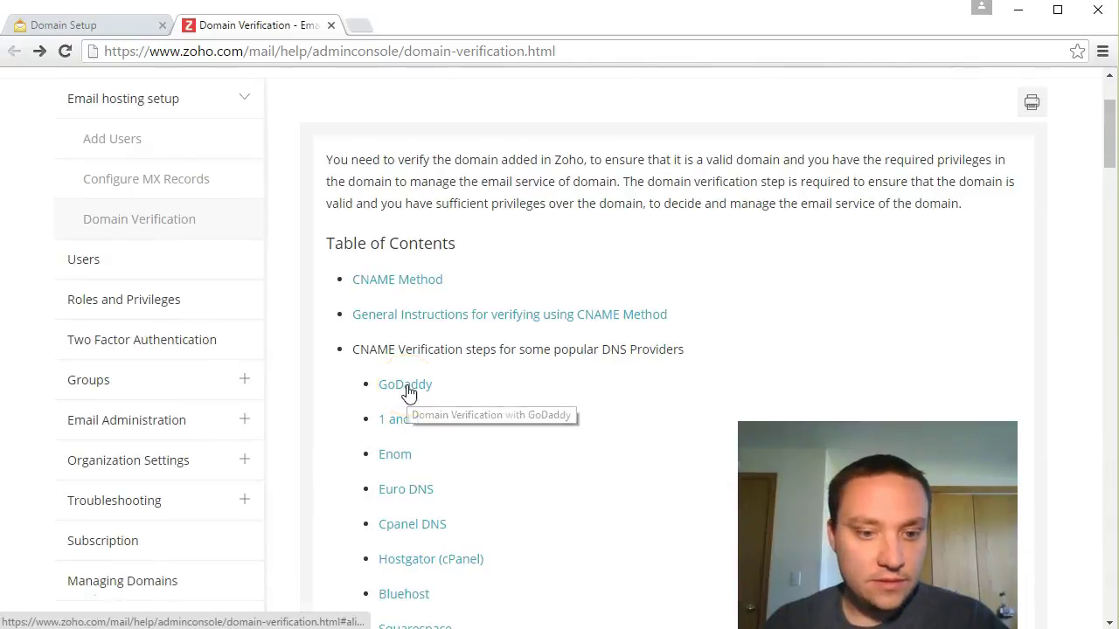
pyautogui.click(407, 392)
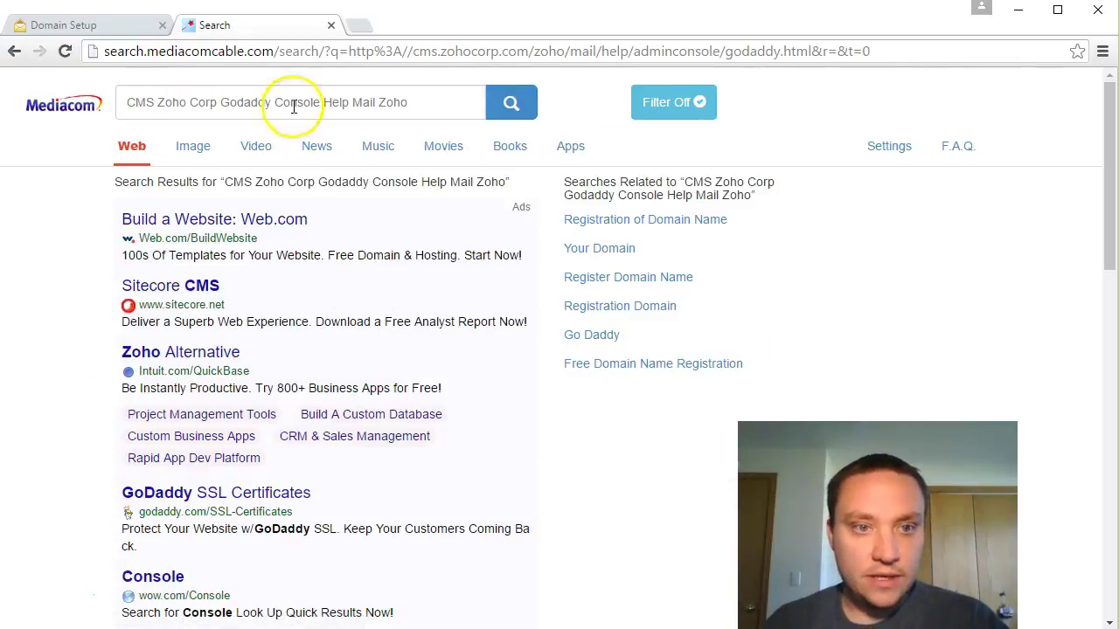
pyautogui.click(15, 52)
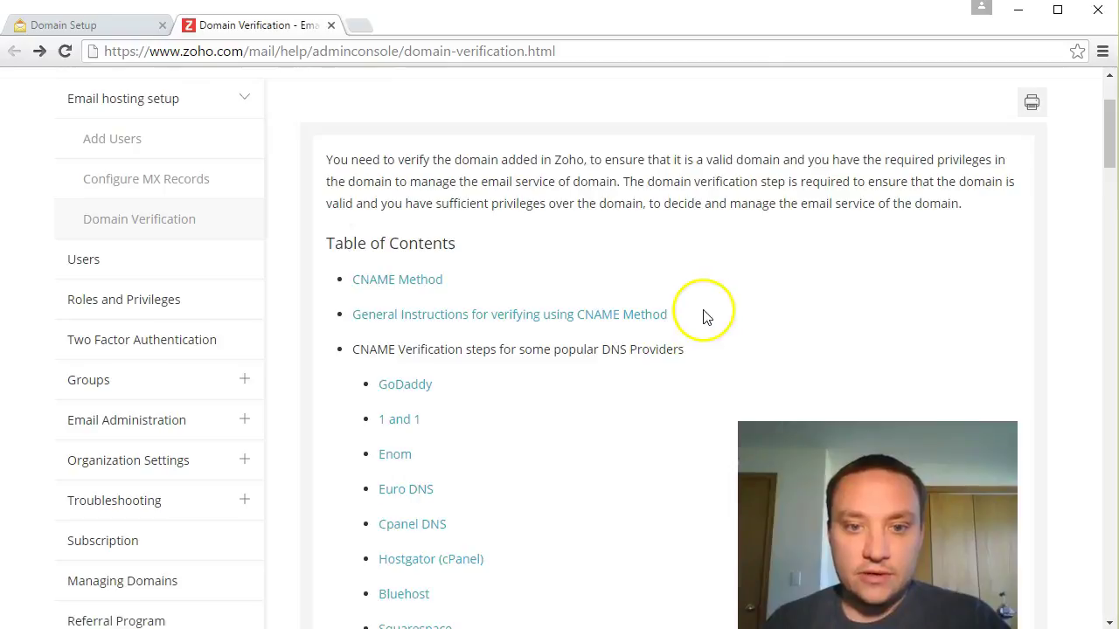
pyautogui.scroll(-9, 709, 321)
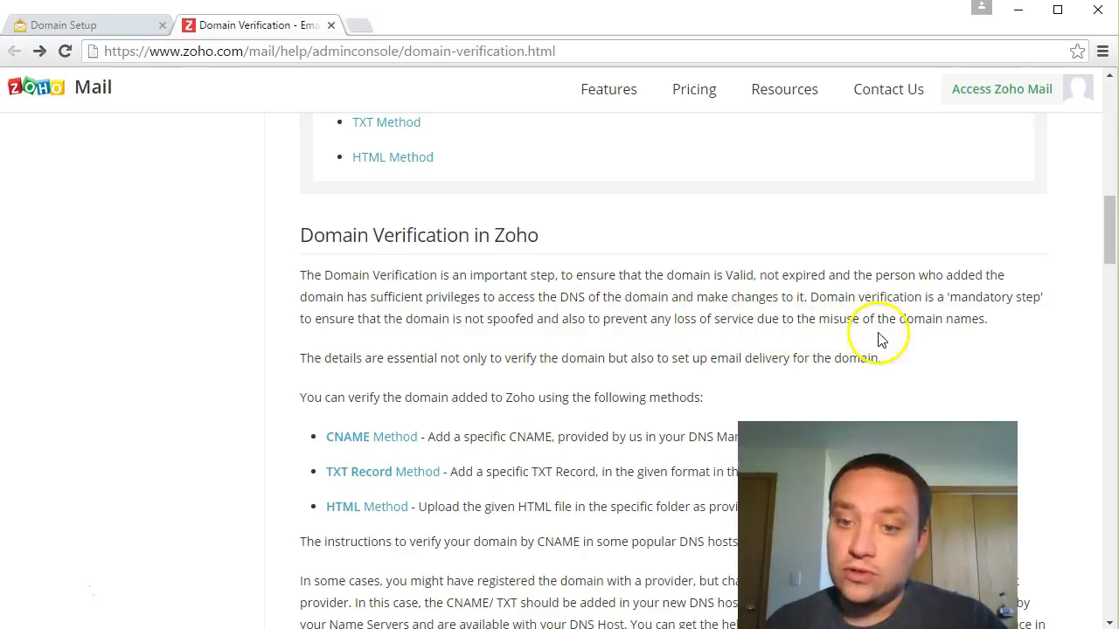
# Step: Highlight the CNAME, TXT Record and HTML verification method descriptions in the help article
pyautogui.scroll(-1, 350, 322)
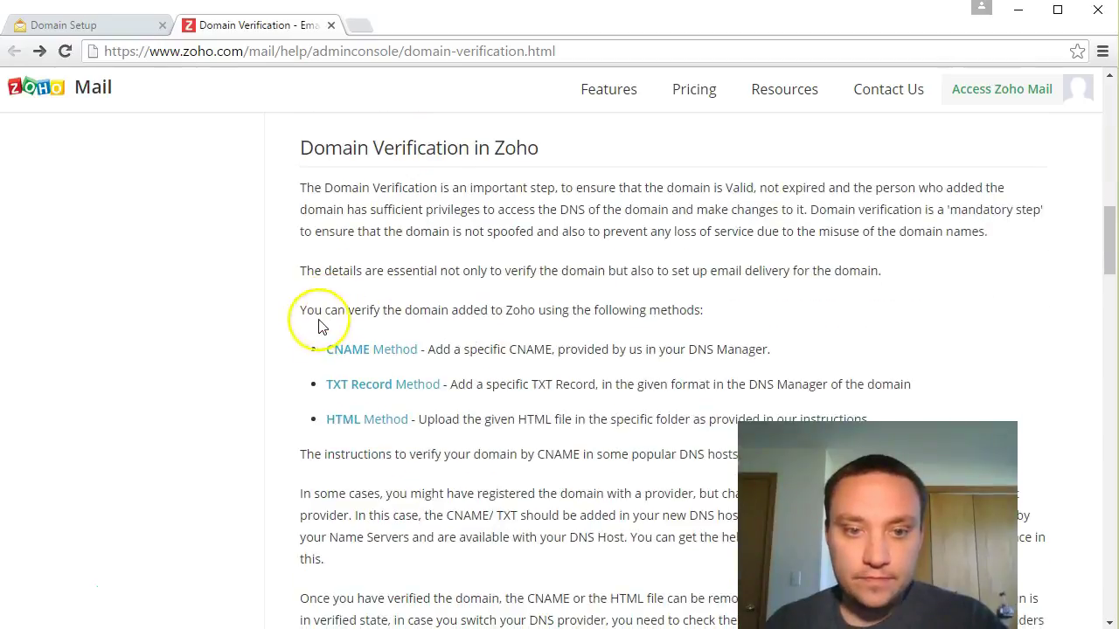
pyautogui.moveTo(295, 310); pyautogui.dragTo(680, 314)
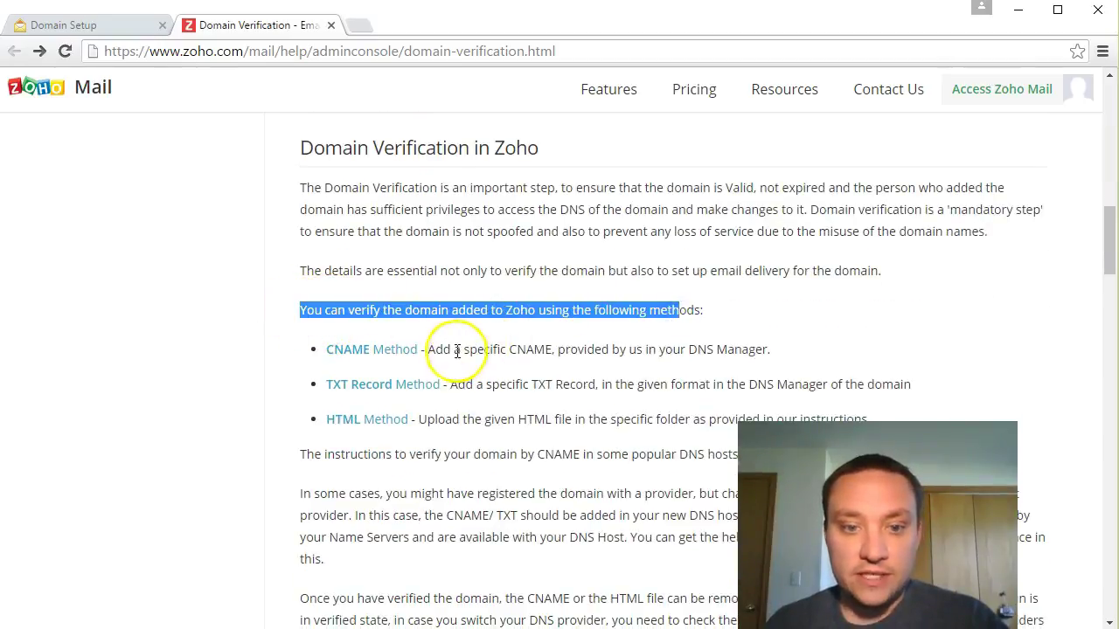
pyautogui.moveTo(435, 350); pyautogui.dragTo(569, 349)
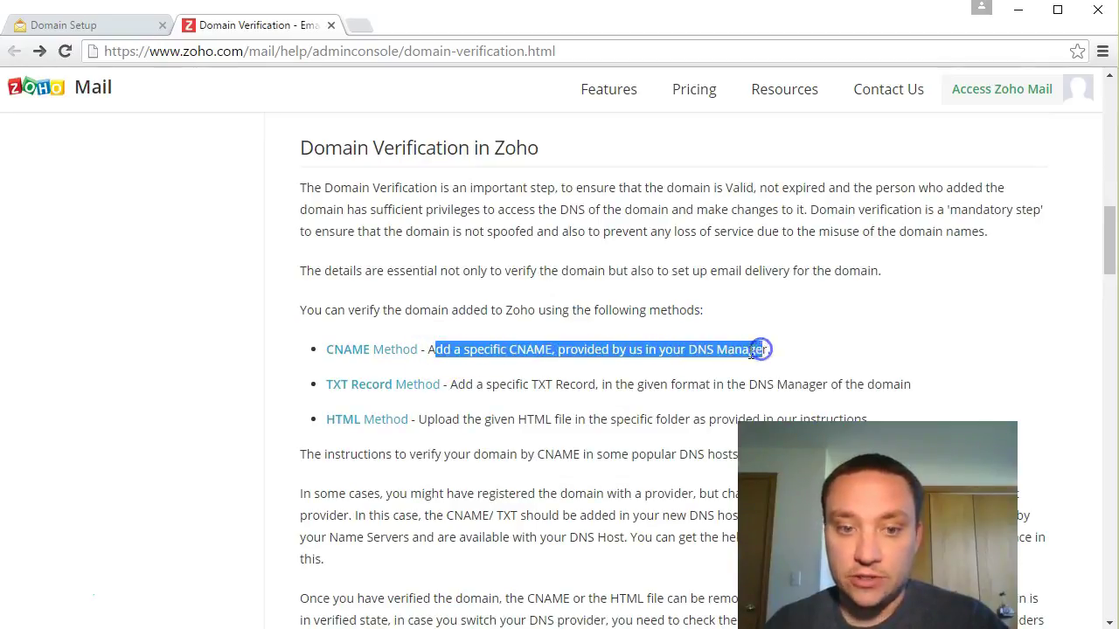
pyautogui.scroll(-1, 769, 352)
pyautogui.moveTo(464, 297); pyautogui.dragTo(480, 300)
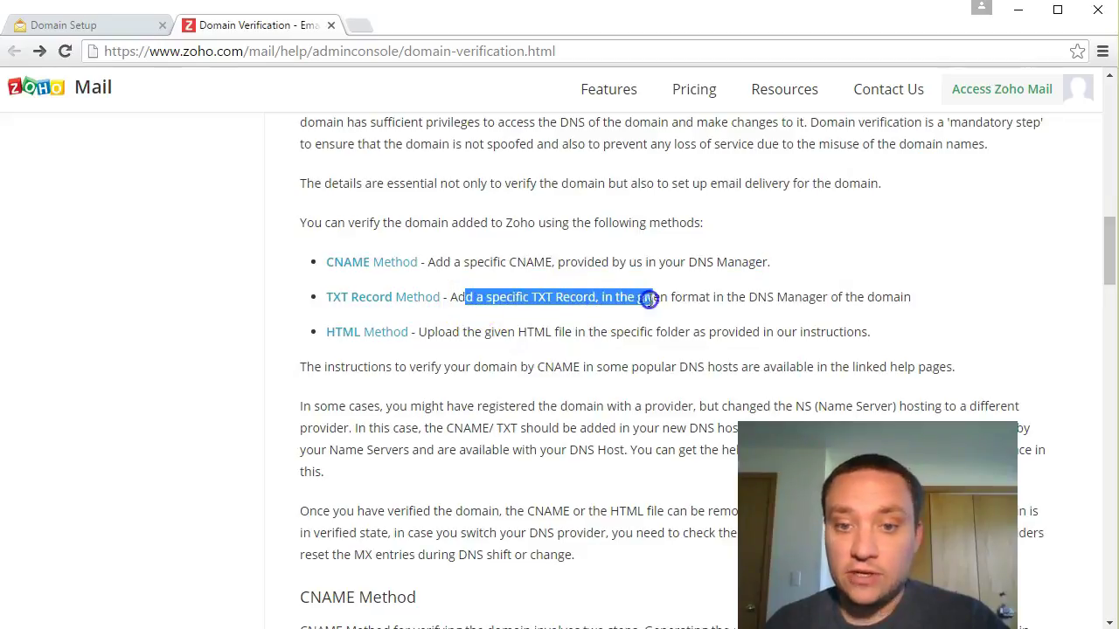
pyautogui.moveTo(649, 299); pyautogui.dragTo(742, 297)
pyautogui.click(453, 333)
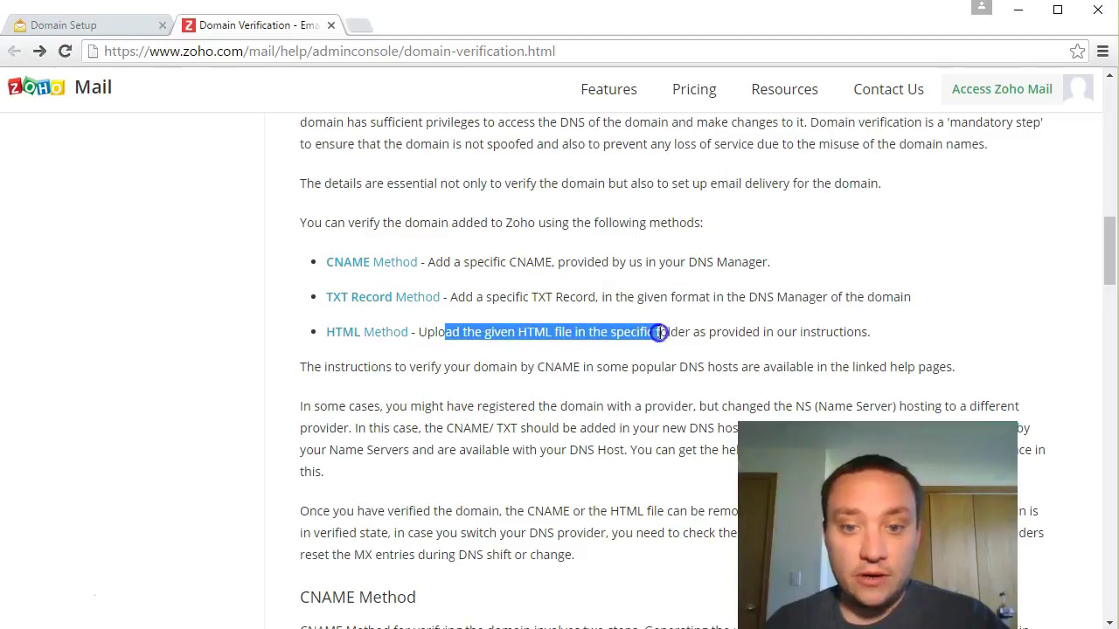
pyautogui.moveTo(697, 333); pyautogui.dragTo(751, 337)
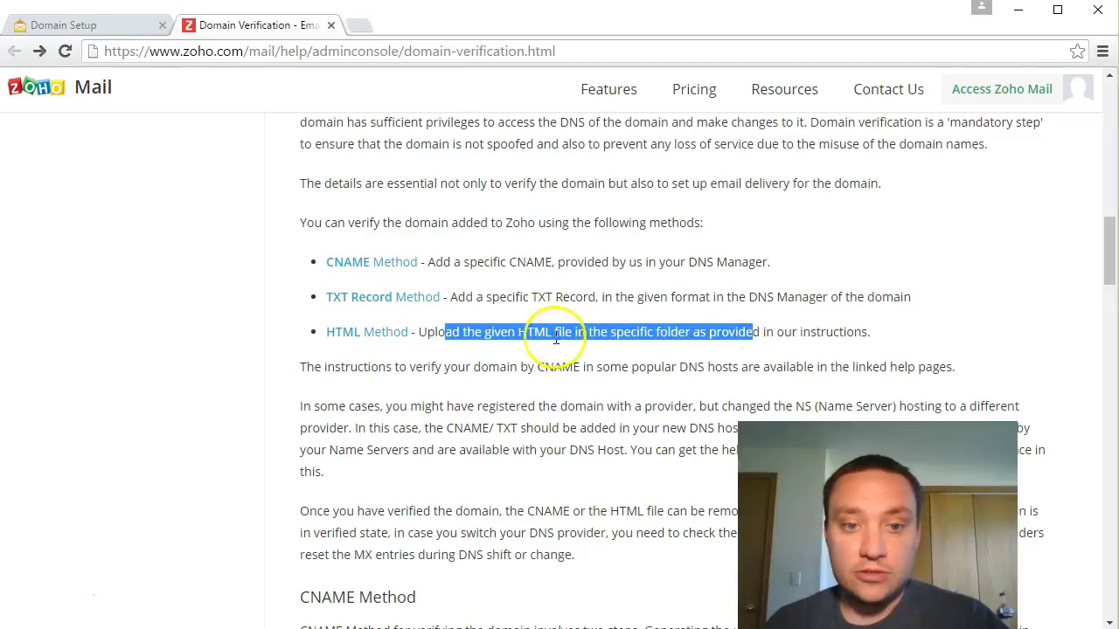
# Step: Scroll through the rest of the Domain Verification help article
pyautogui.scroll(-5, 298, 332)
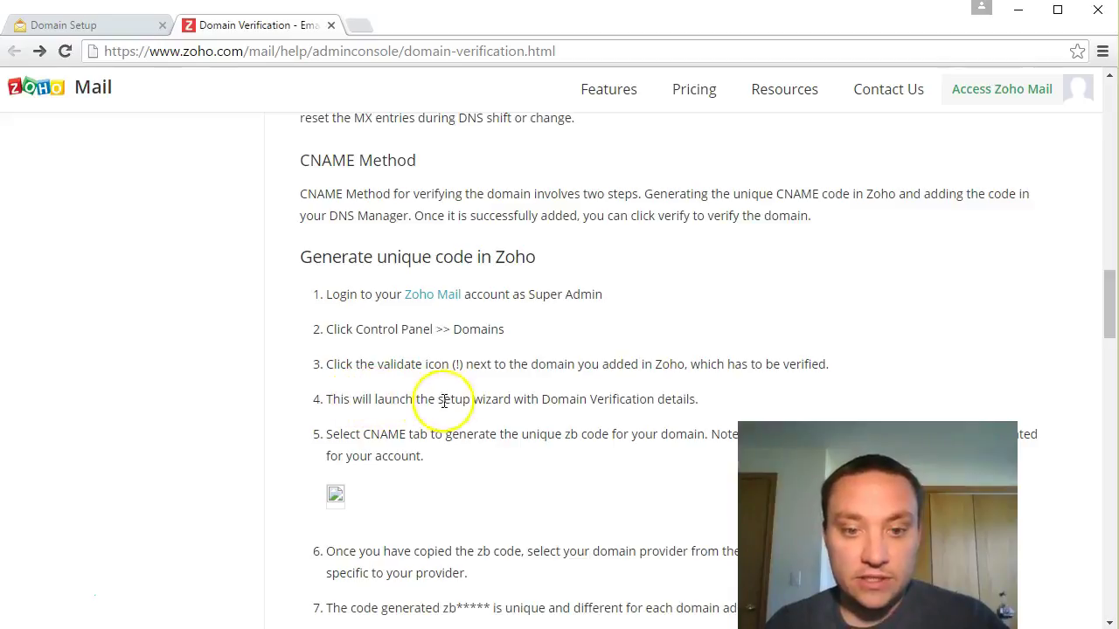
pyautogui.scroll(-1, 613, 400)
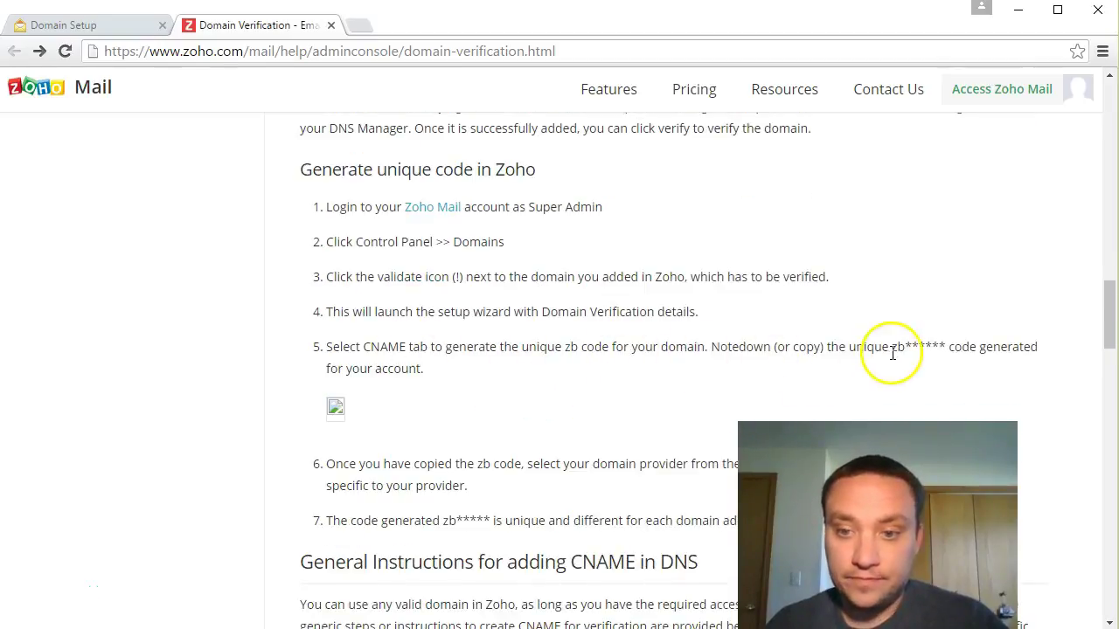
pyautogui.scroll(-1, 547, 378)
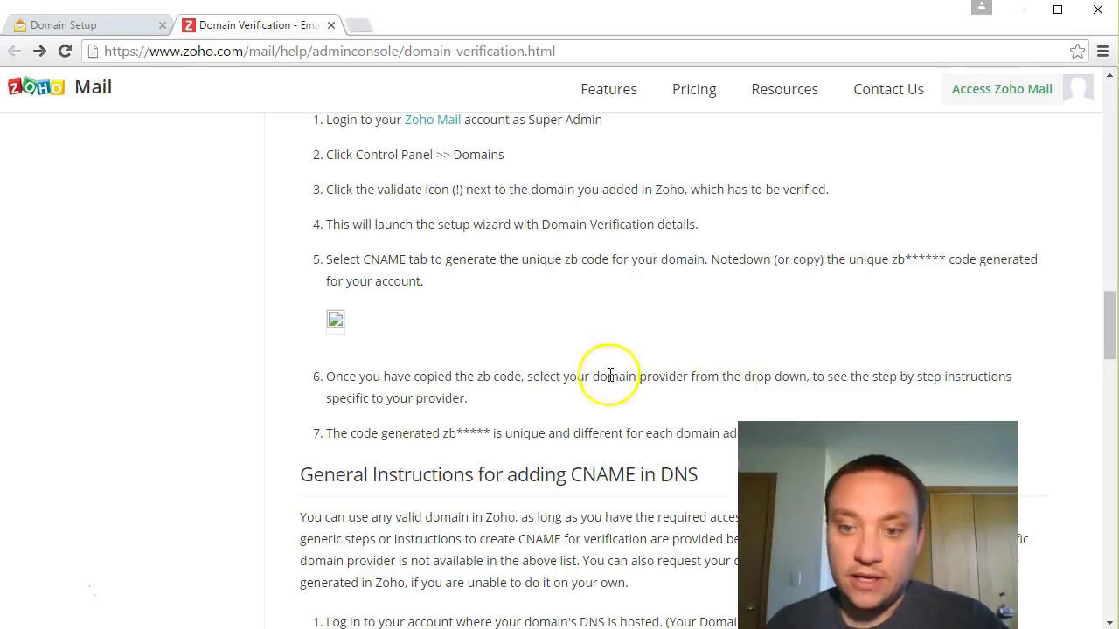
pyautogui.scroll(-1, 384, 358)
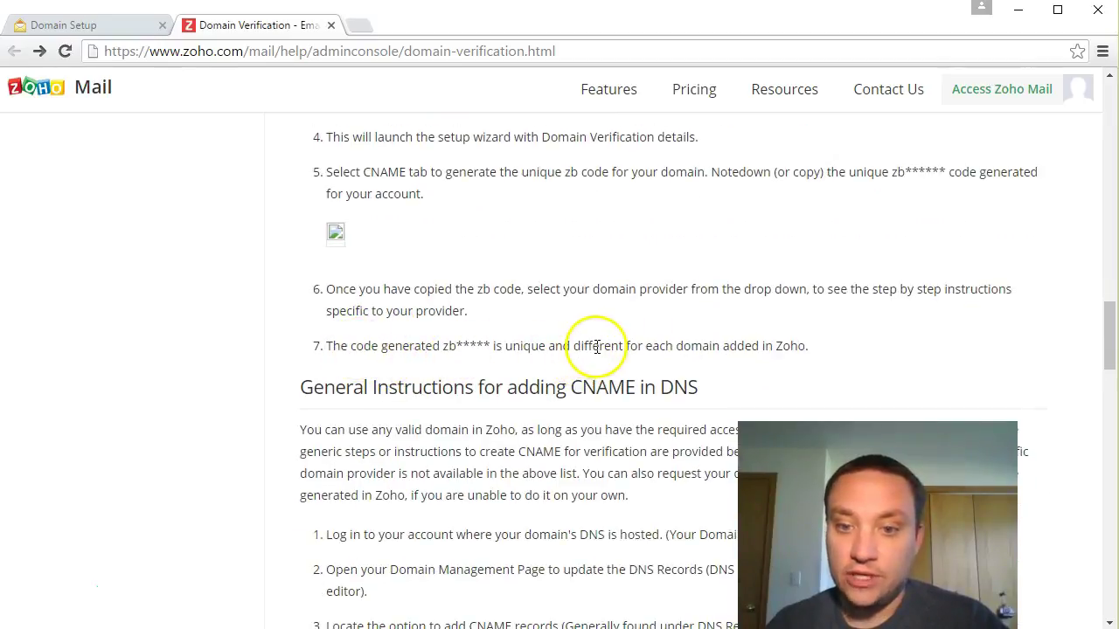
pyautogui.scroll(1, 597, 346)
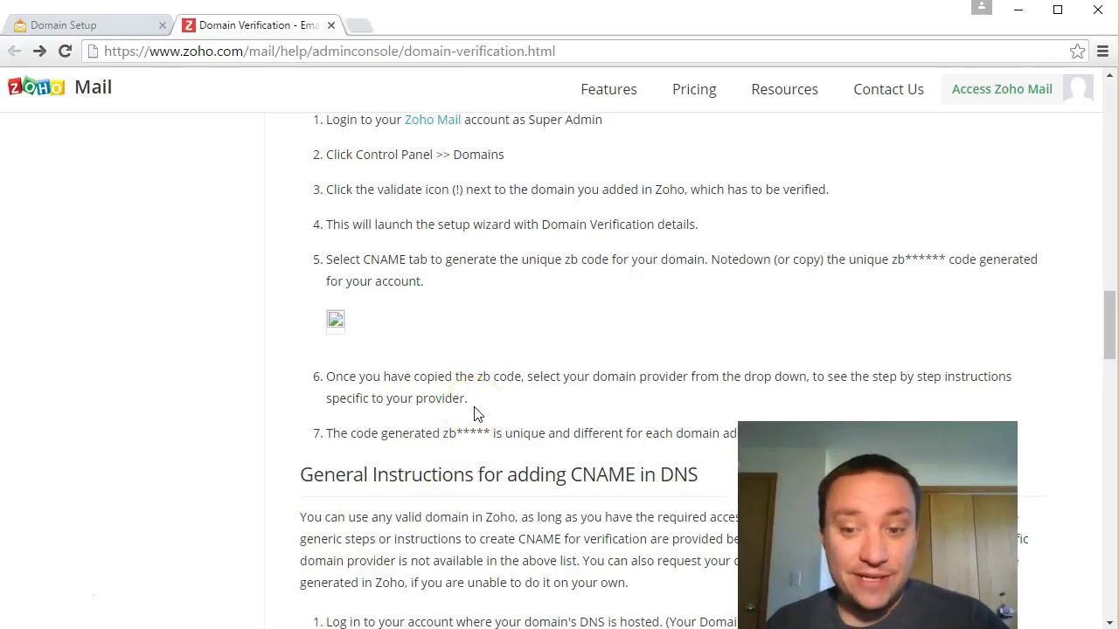
pyautogui.scroll(1, 472, 402)
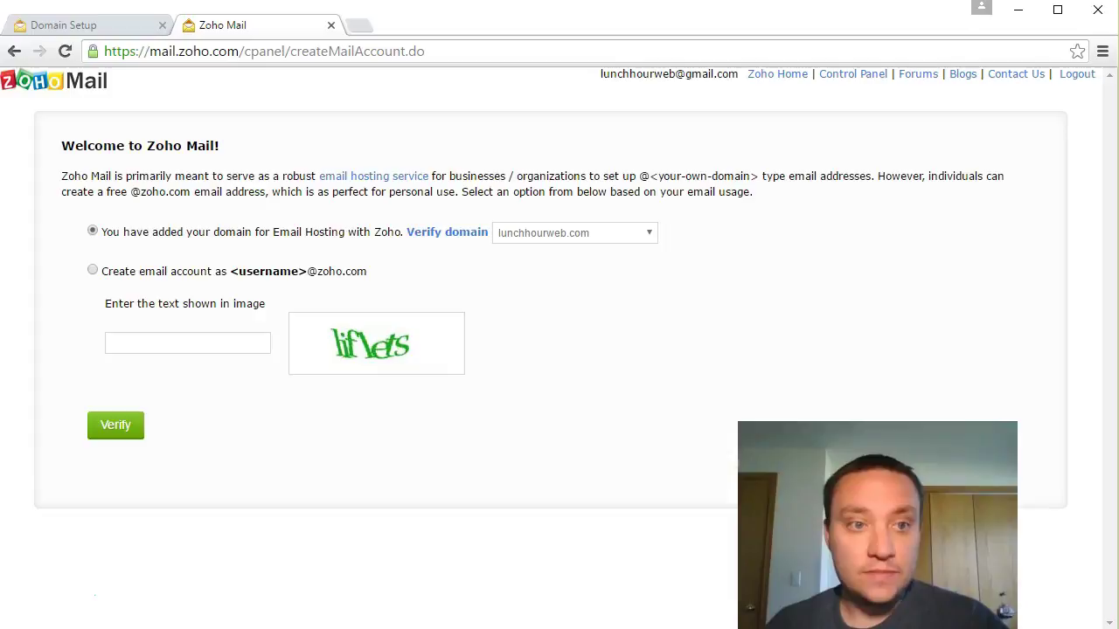
# Step: Open Access Zoho Mail in a new tab and pass the image-text check
pyautogui.click(15, 53)
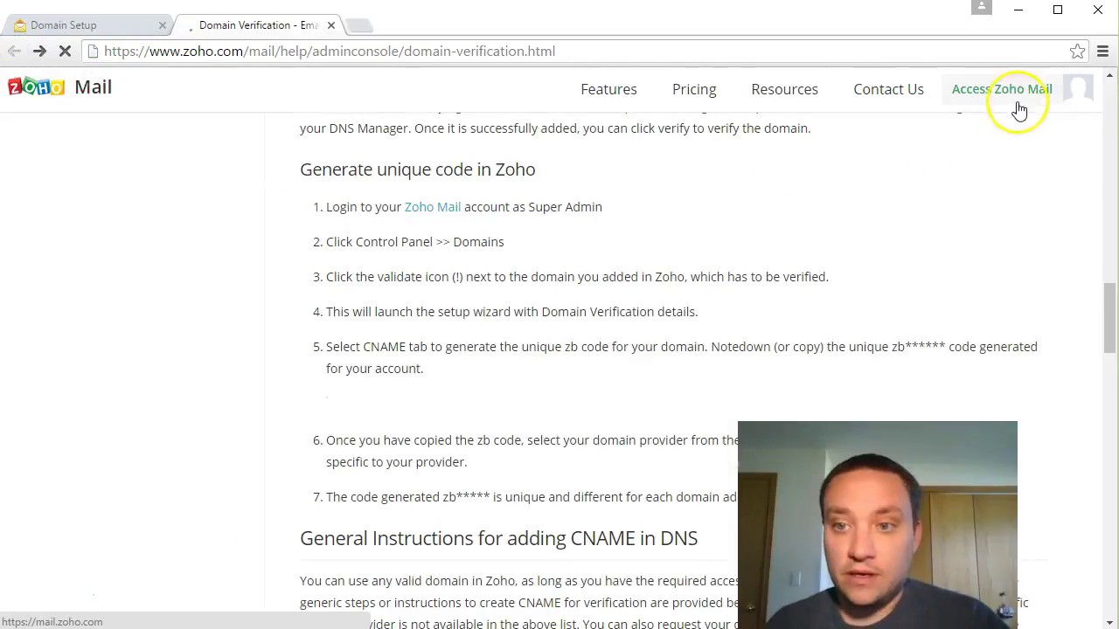
pyautogui.middleClick(1019, 102)
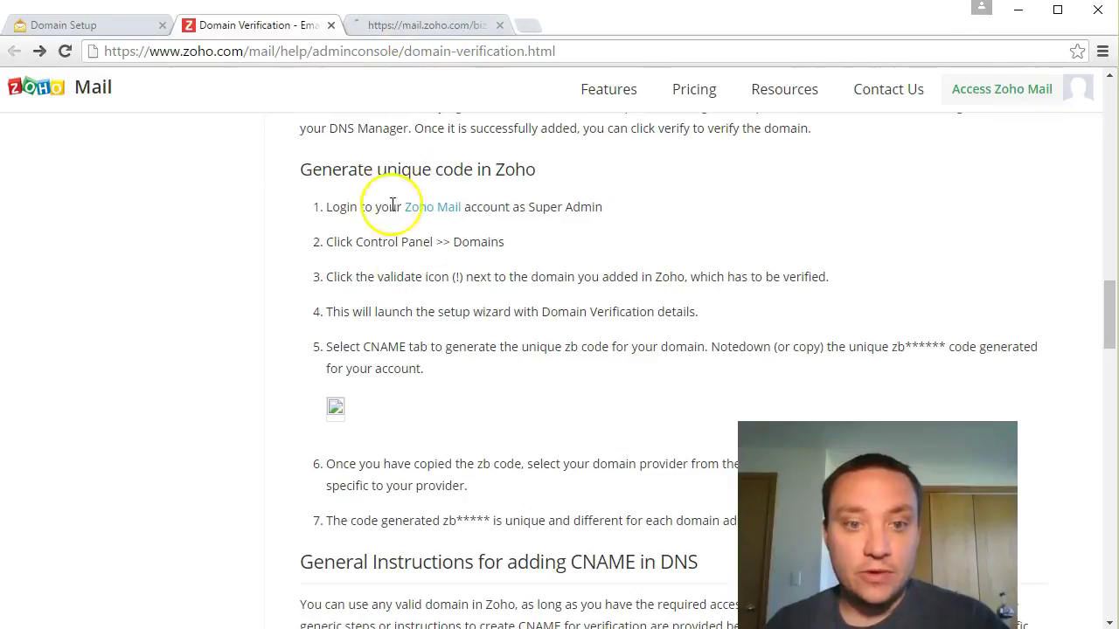
pyautogui.click(407, 27)
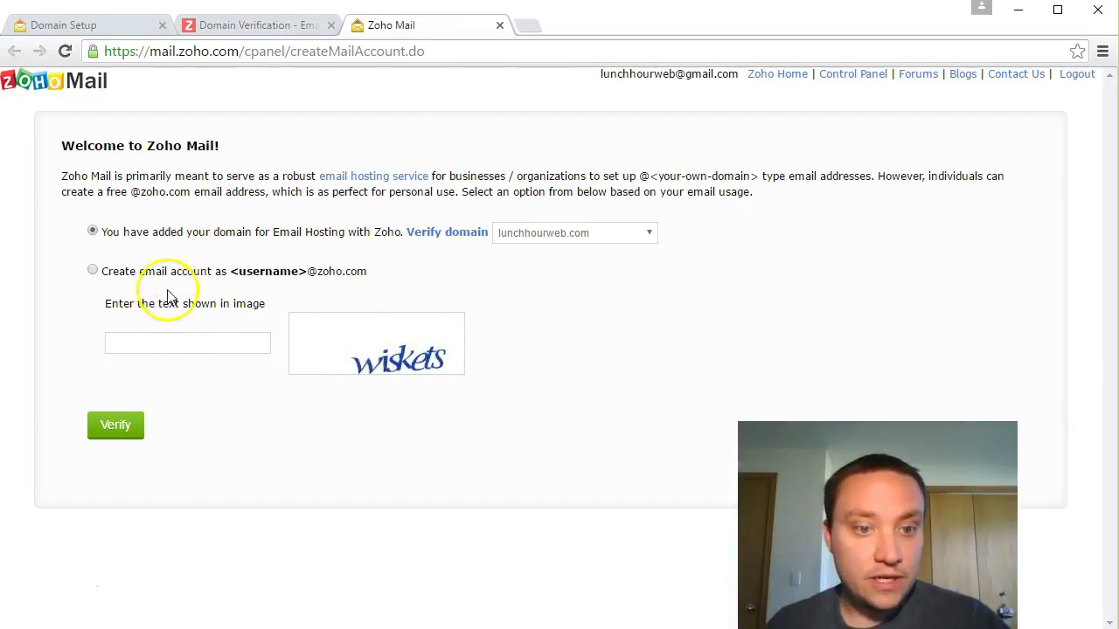
pyautogui.click(195, 347)
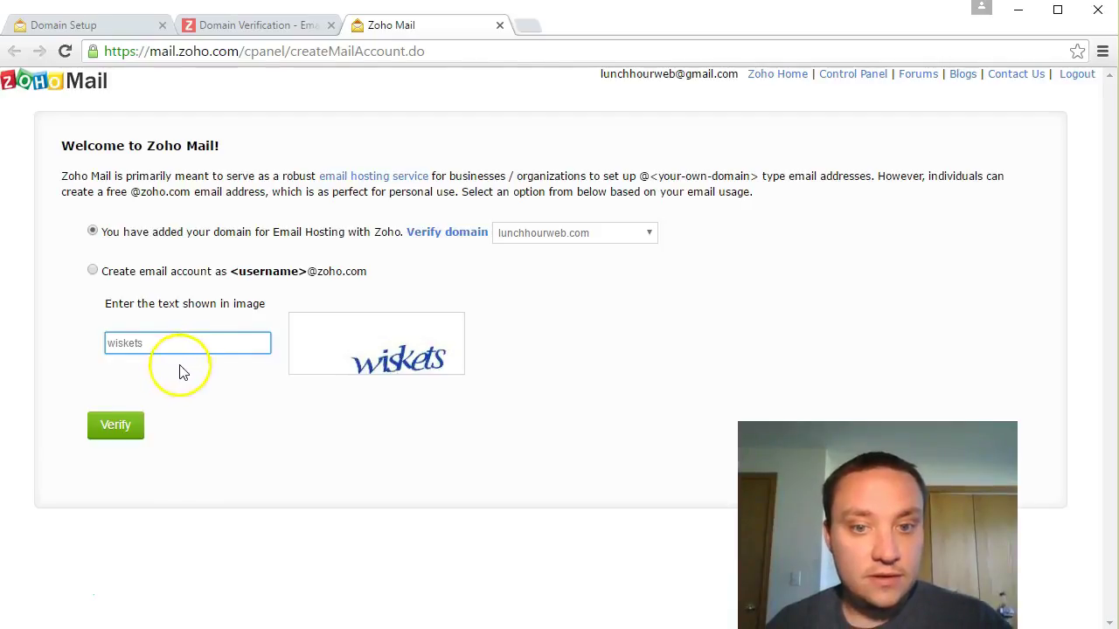
pyautogui.click(116, 425)
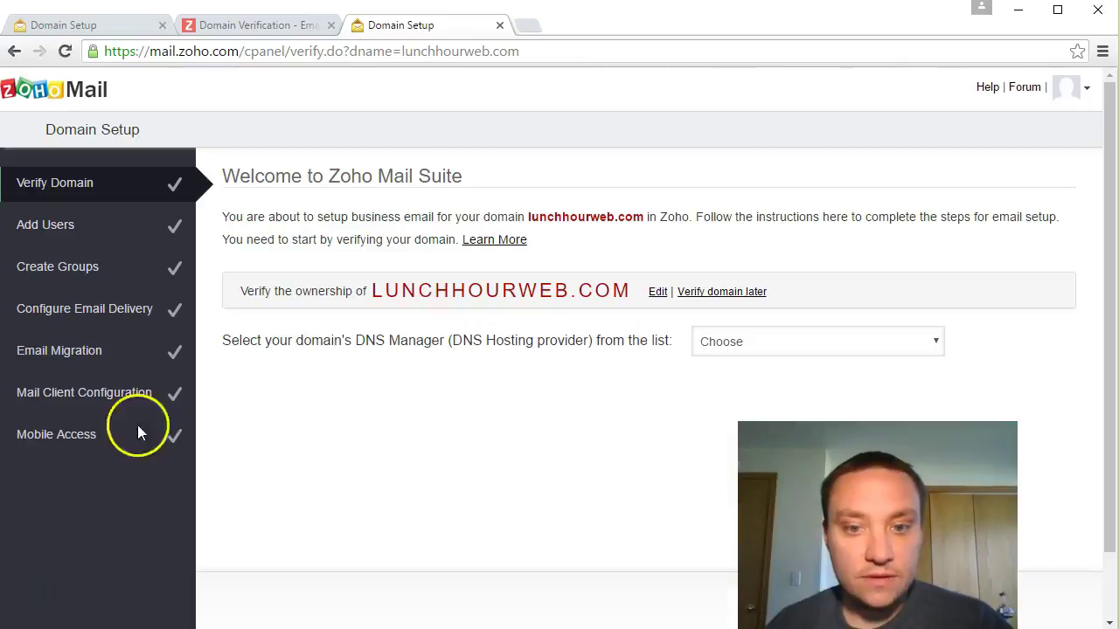
# Step: Choose GoDaddy as the DNS provider and copy the generated zb CNAME code
pyautogui.click(933, 344)
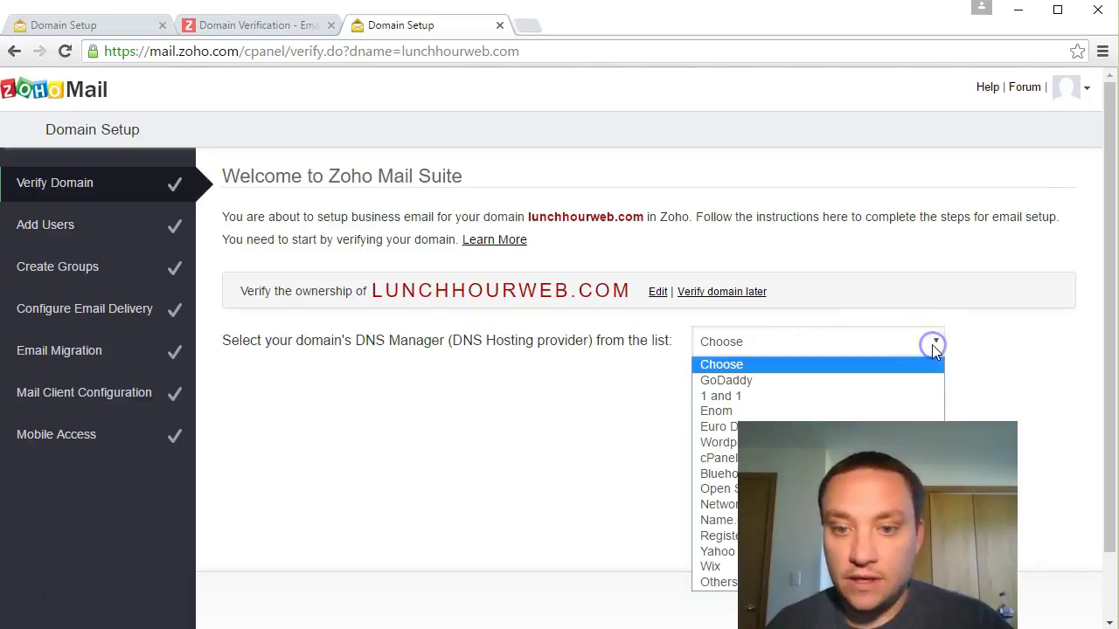
pyautogui.click(766, 385)
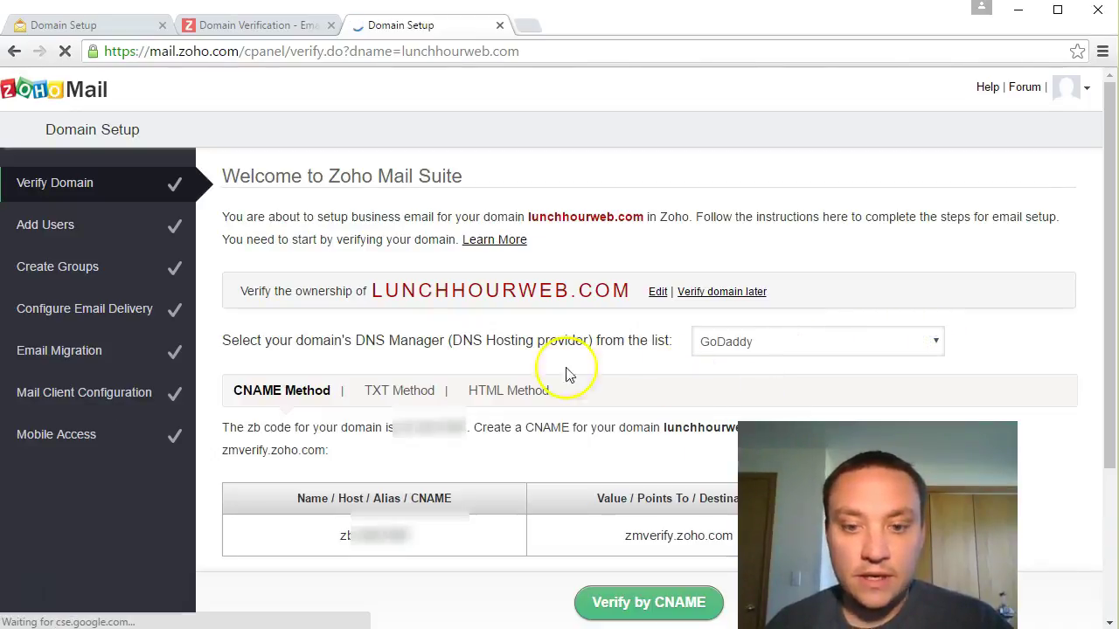
pyautogui.doubleClick(368, 539)
pyautogui.rightClick(368, 538)
pyautogui.click(409, 457)
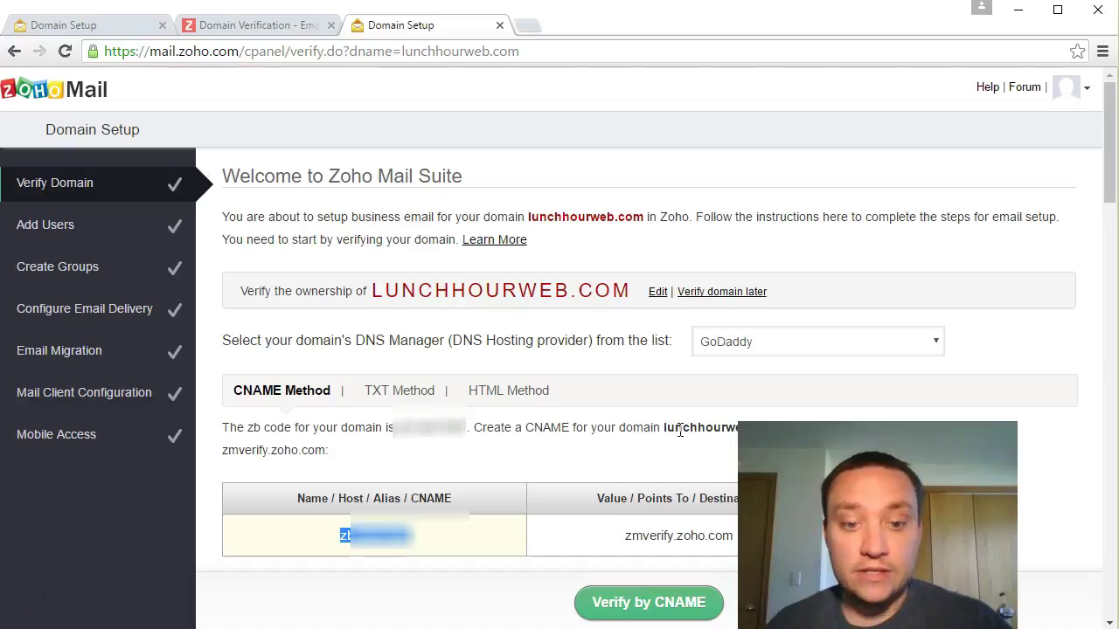
pyautogui.hotkey('alt', 'Tab')
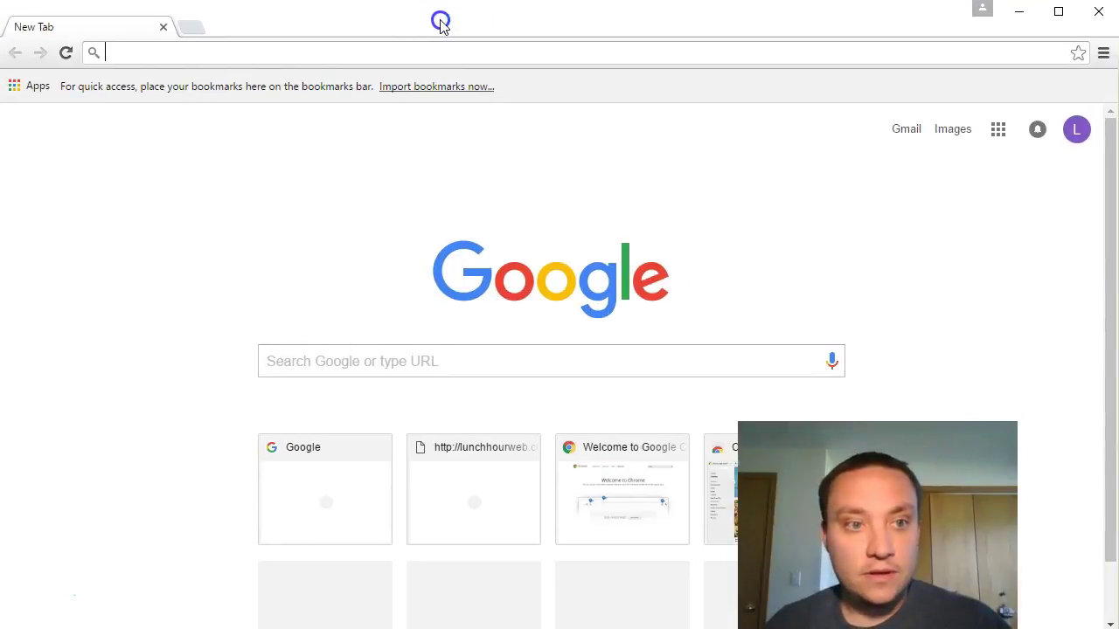
# Step: Search Google for 'godaddy', open godaddy.com and start signing in
pyautogui.click(453, 360)
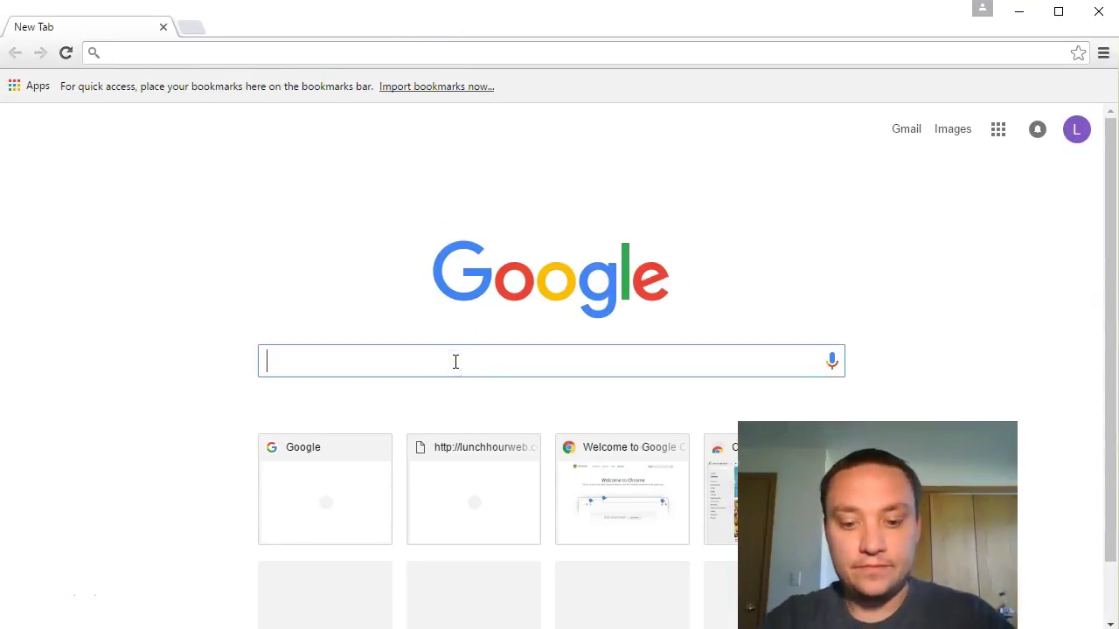
pyautogui.write('godaddy')
pyautogui.press('Return')
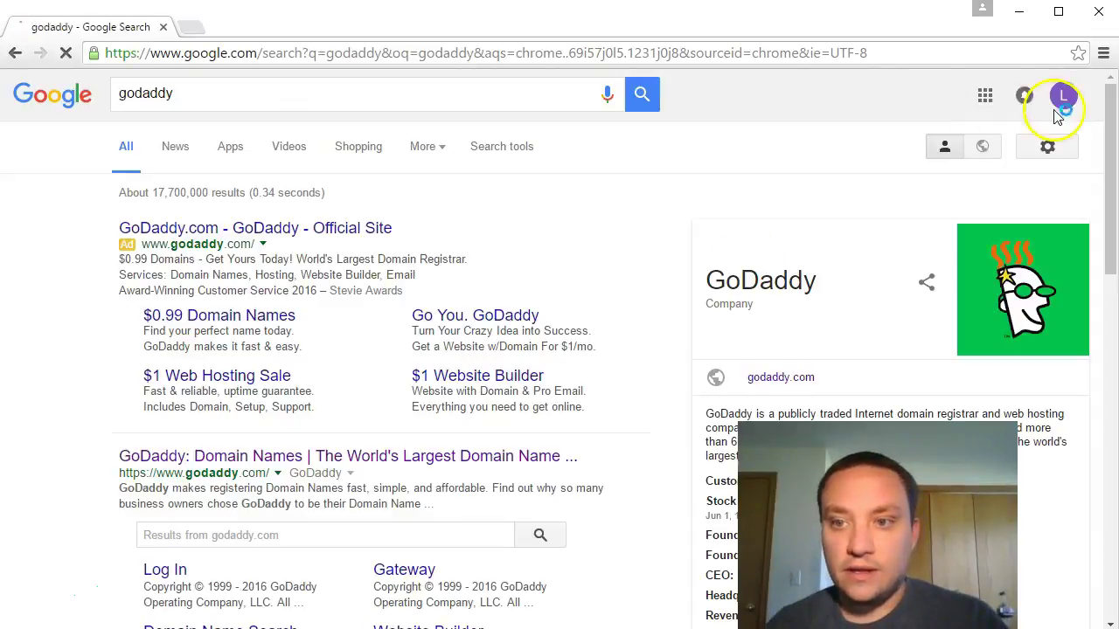
pyautogui.click(209, 459)
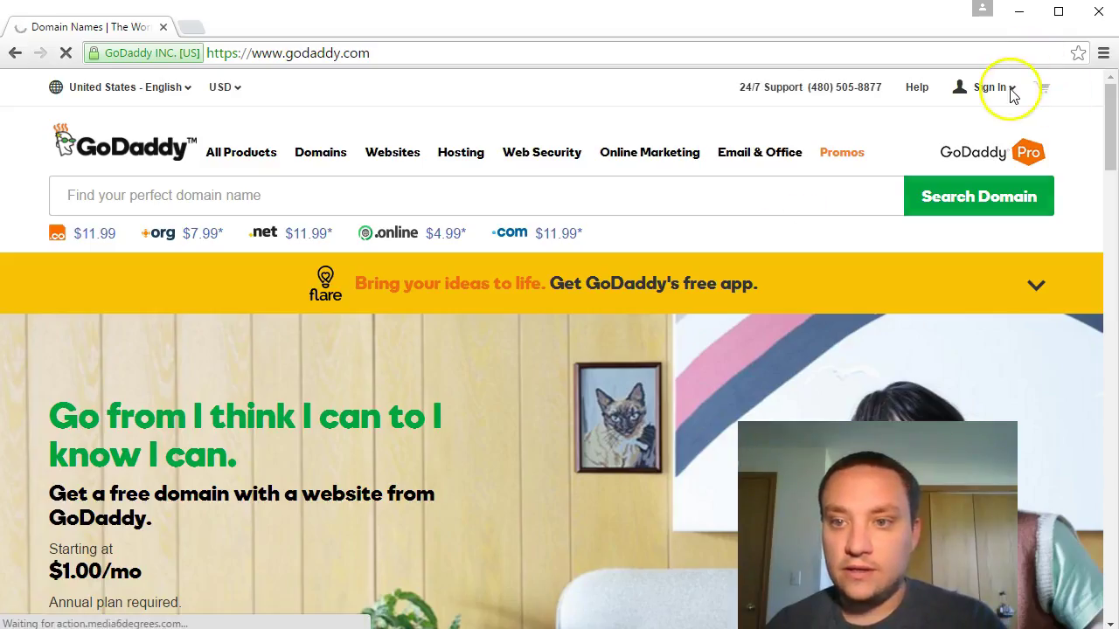
pyautogui.click(1009, 90)
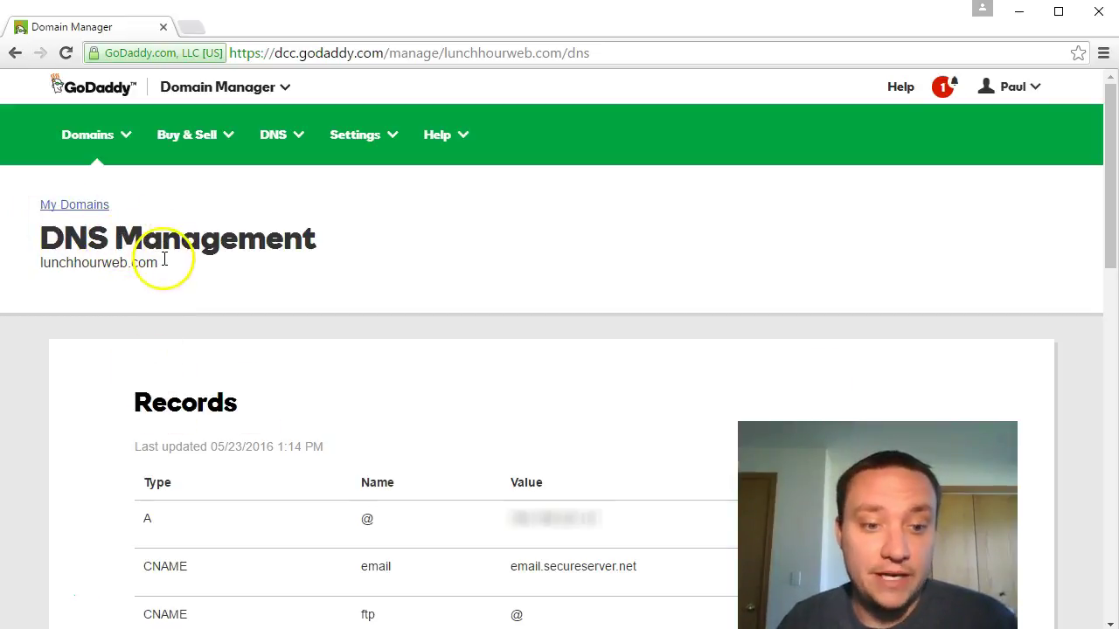
# Step: Copy Zoho's zb CNAME host value and return to GoDaddy's DNS records list
pyautogui.moveTo(1111, 213); pyautogui.dragTo(1106, 216)
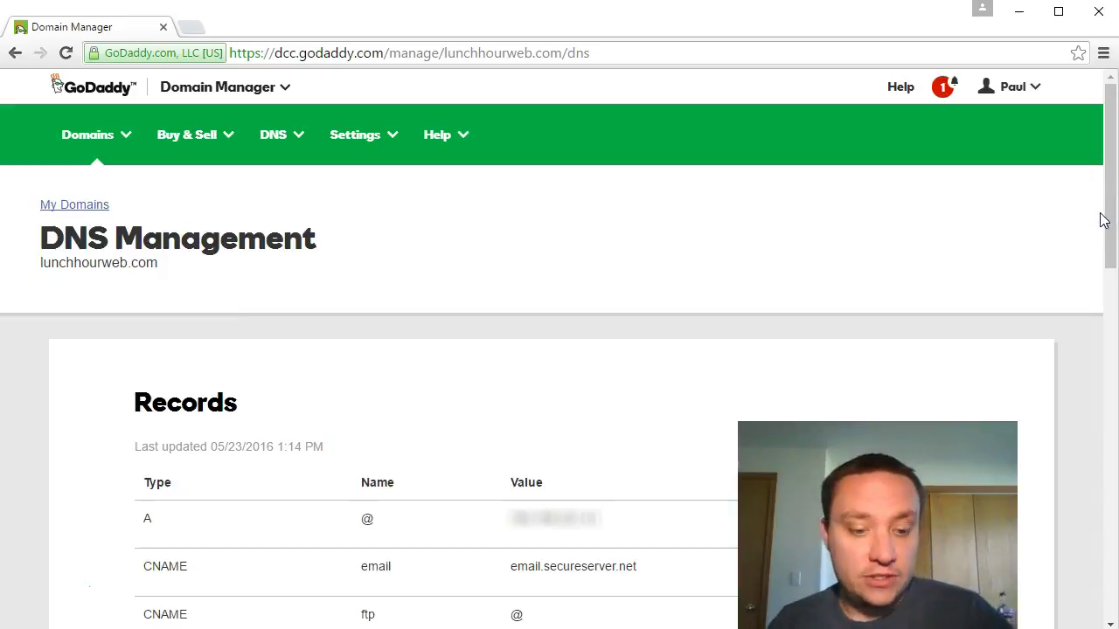
pyautogui.hotkey('alt', 'Tab')
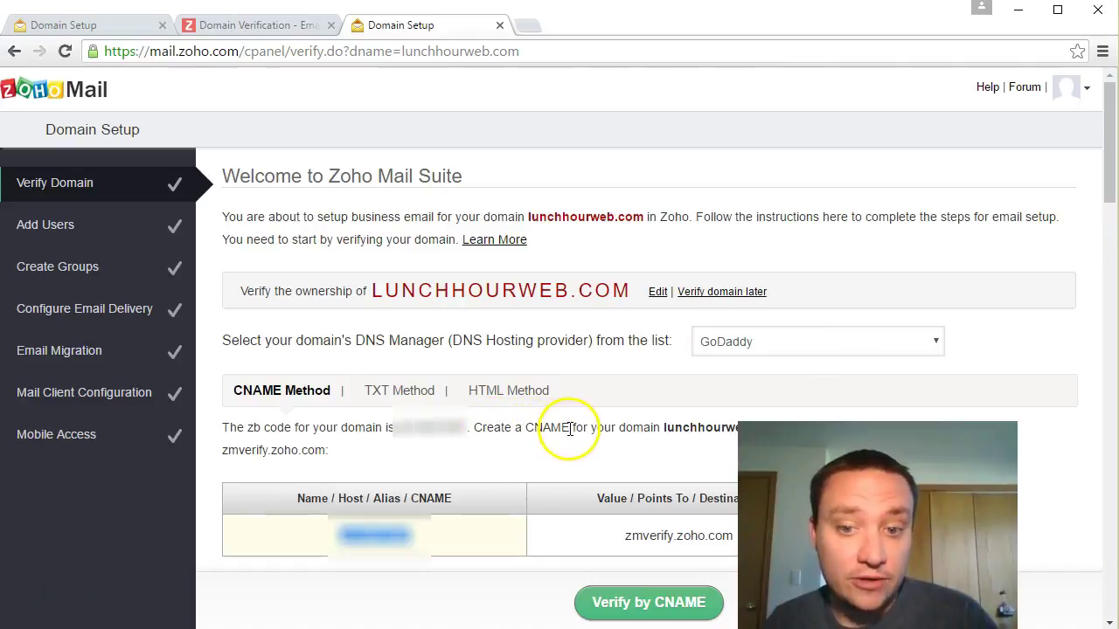
pyautogui.rightClick(363, 535)
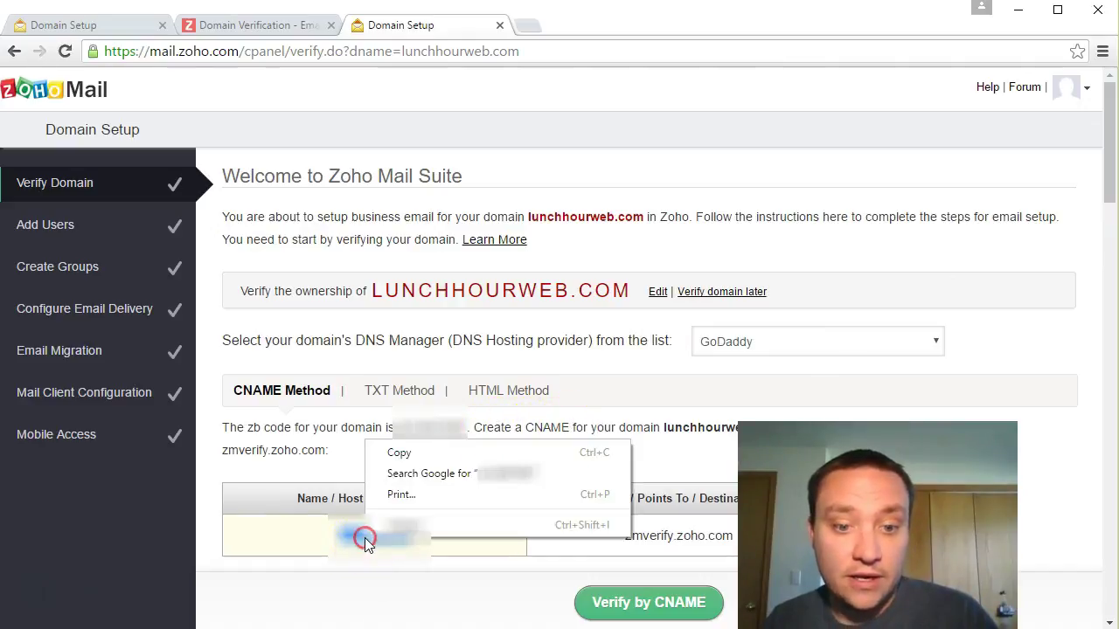
pyautogui.click(402, 456)
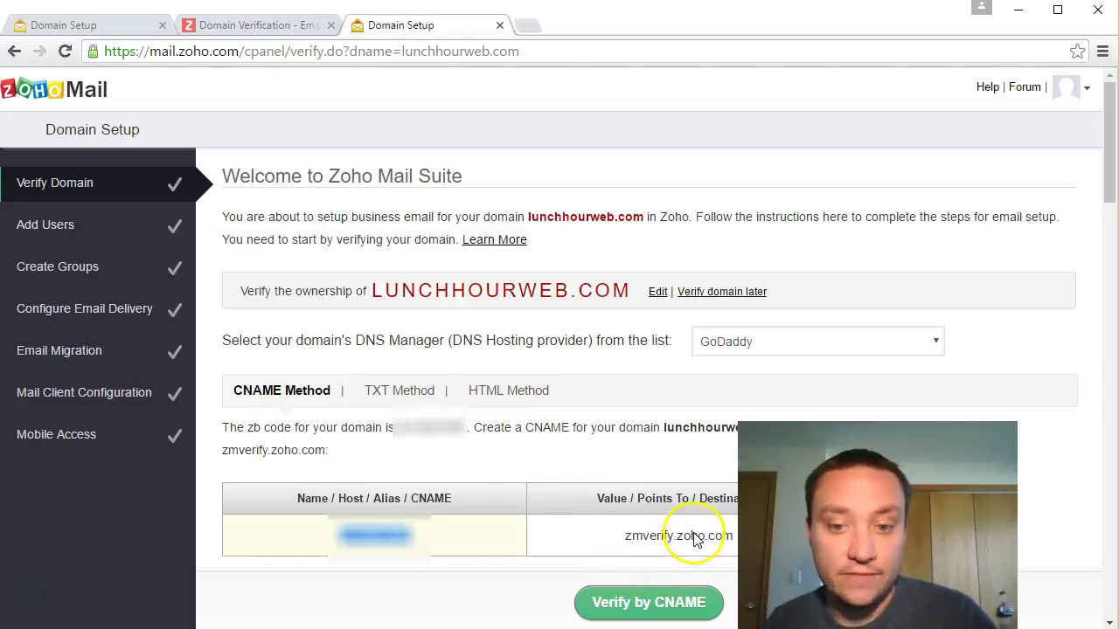
pyautogui.hotkey('alt', 'Tab')
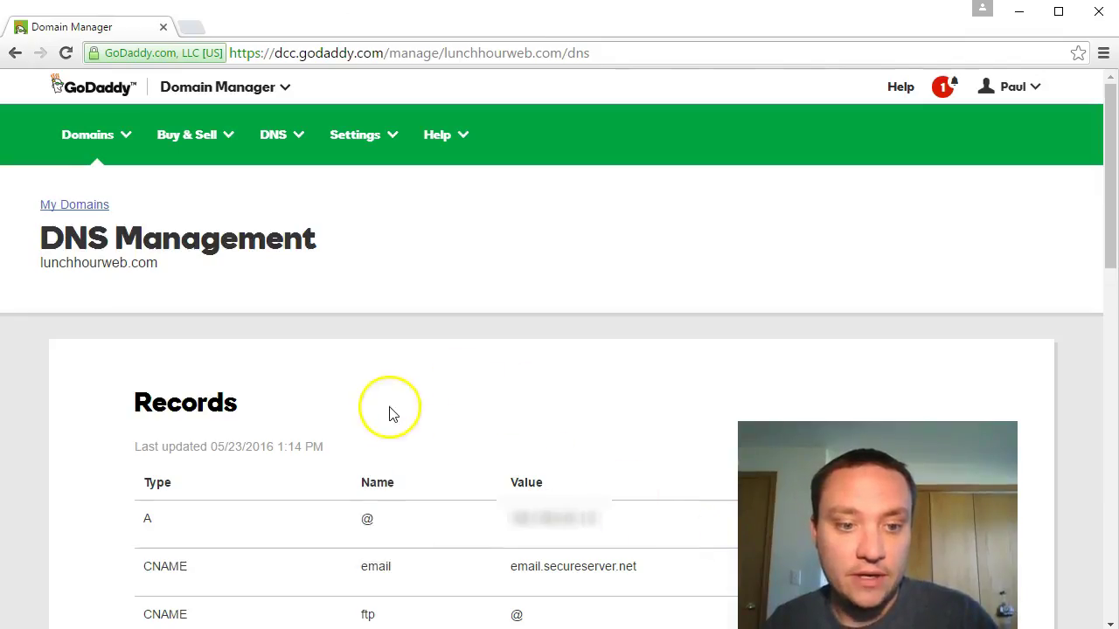
pyautogui.scroll(-1, 391, 403)
pyautogui.scroll(-2, 391, 399)
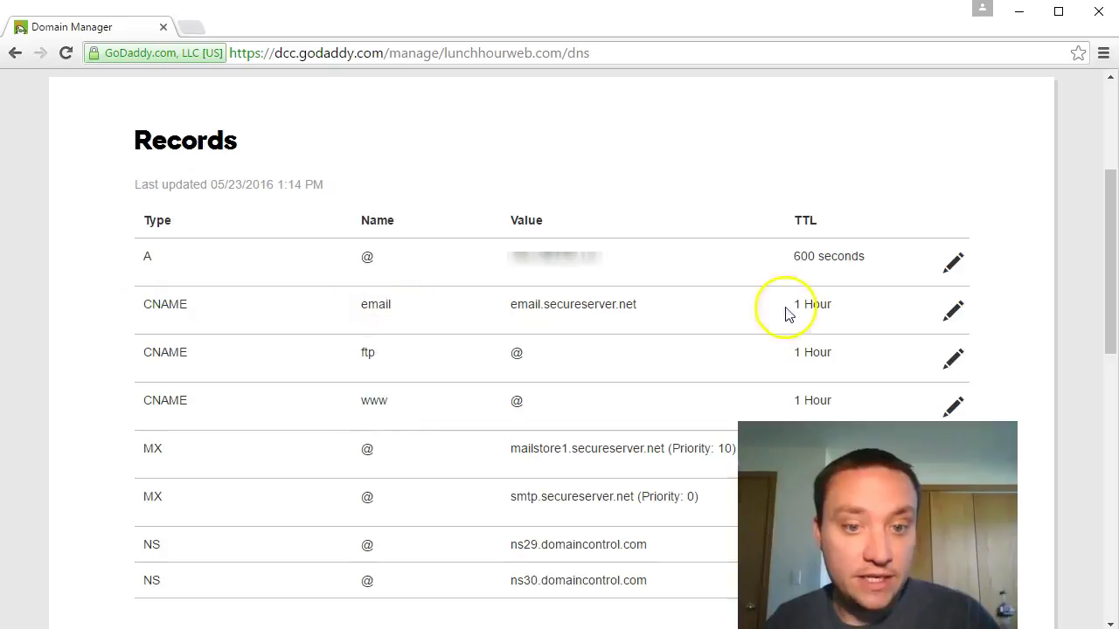
# Step: Start editing the email CNAME record, then cancel and review the records list
pyautogui.click(953, 310)
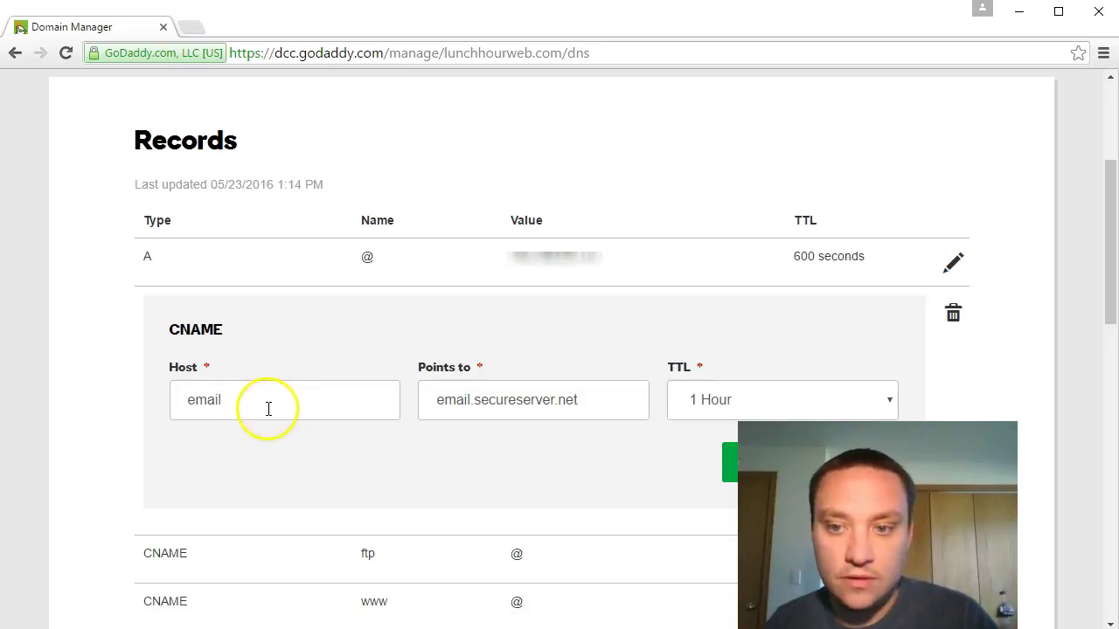
pyautogui.hotkey('alt', 'Tab')
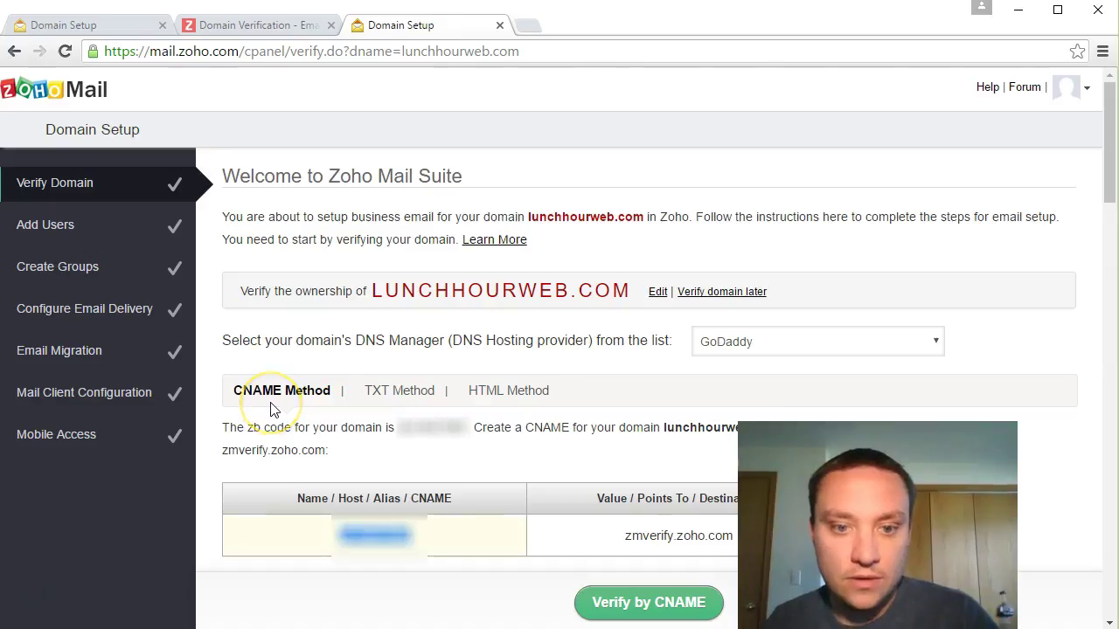
pyautogui.hotkey('alt', 'Tab')
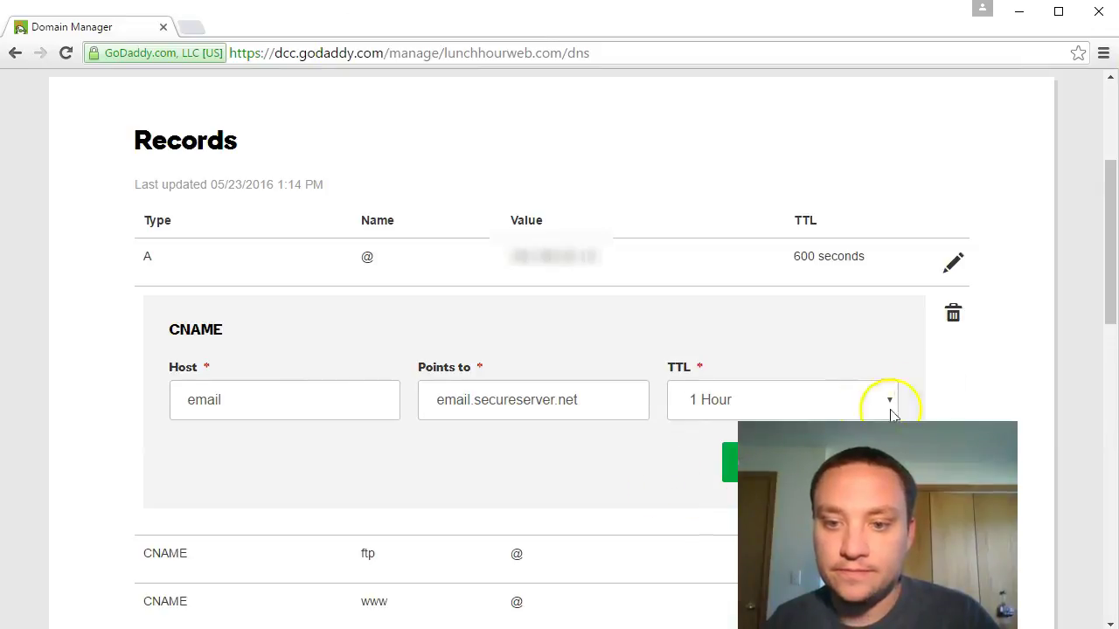
pyautogui.scroll(-2, 909, 384)
pyautogui.click(881, 289)
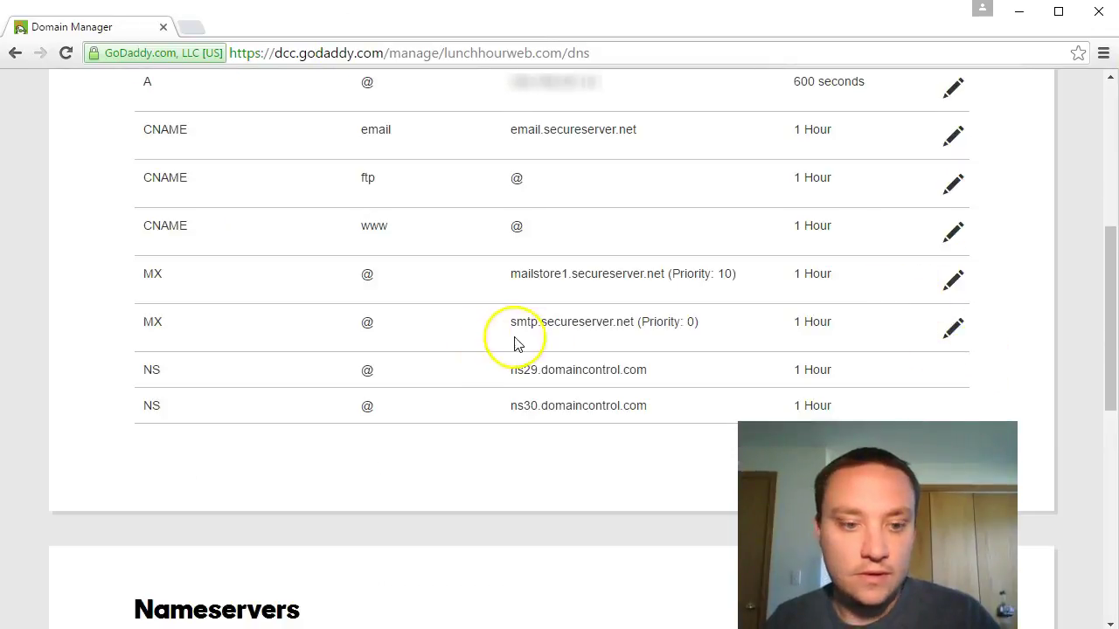
pyautogui.scroll(3, 516, 343)
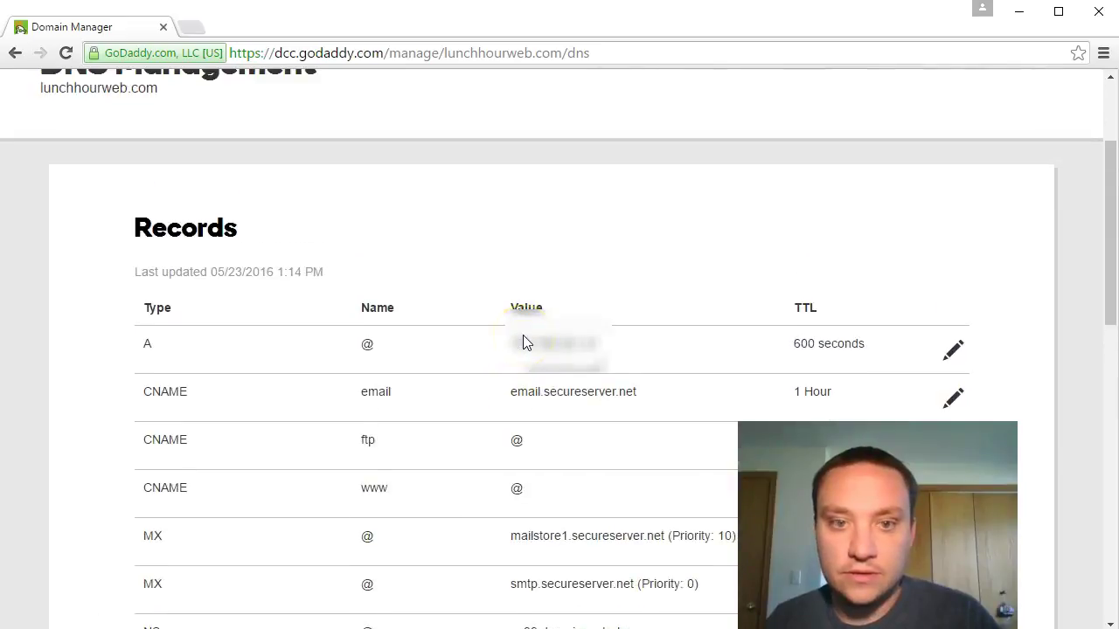
pyautogui.scroll(-9, 523, 335)
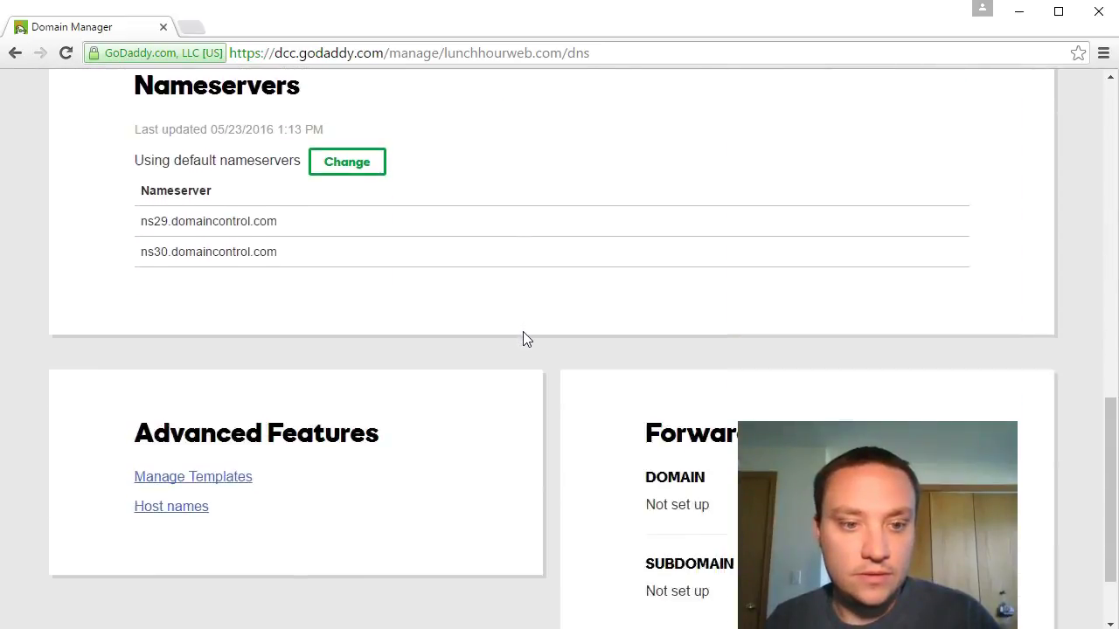
pyautogui.scroll(-2, 525, 339)
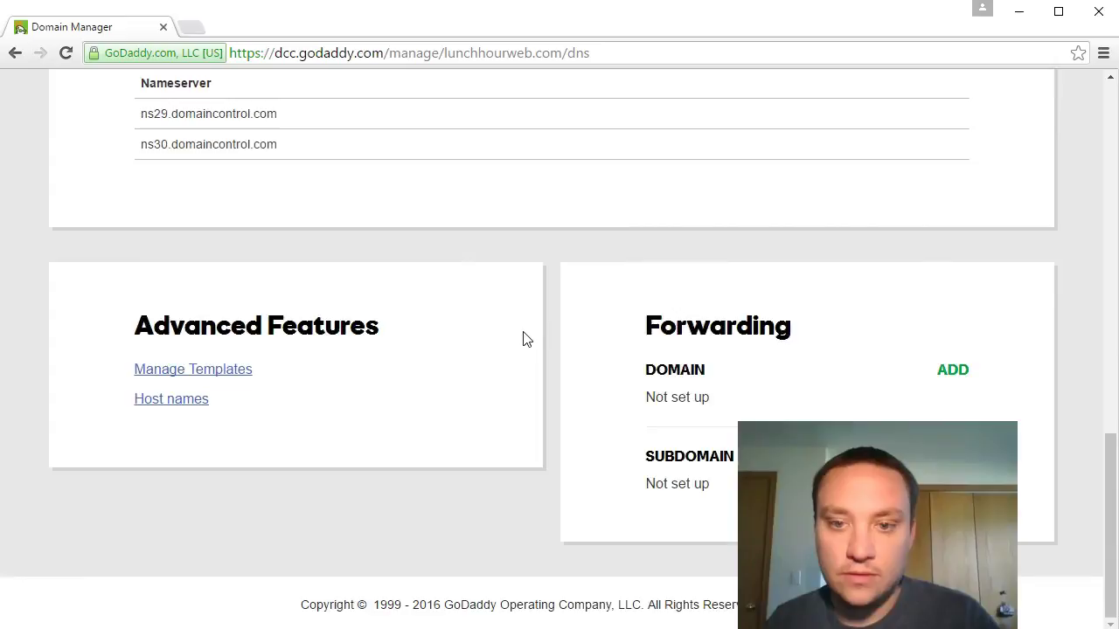
pyautogui.scroll(9, 524, 341)
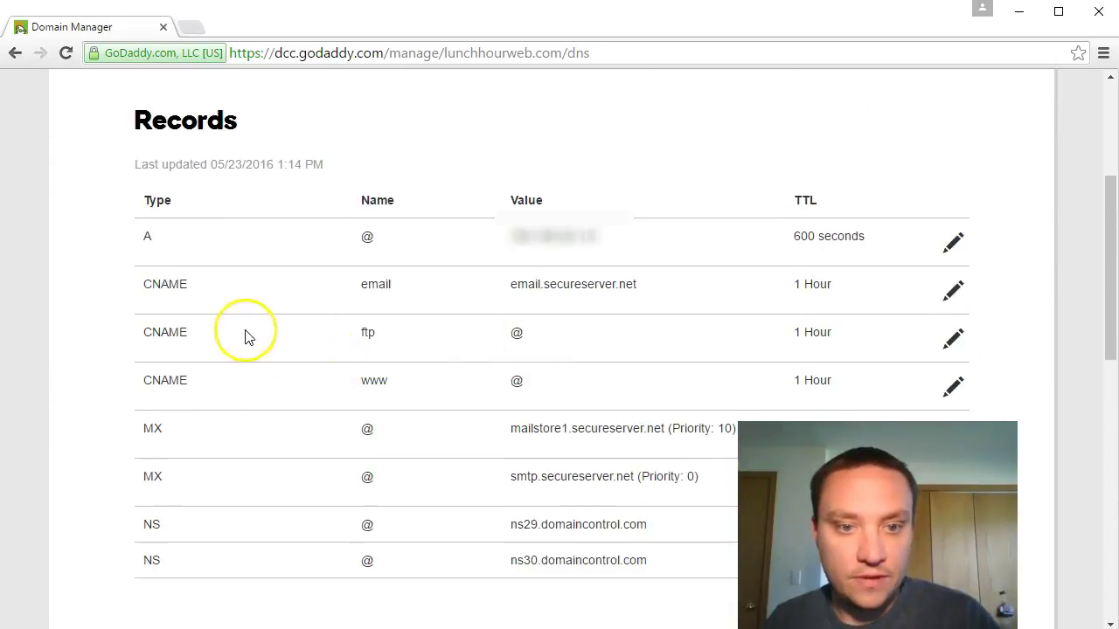
# Step: Reopen the email CNAME record and paste the zb verification code as its Host
pyautogui.click(959, 296)
pyautogui.click(282, 387)
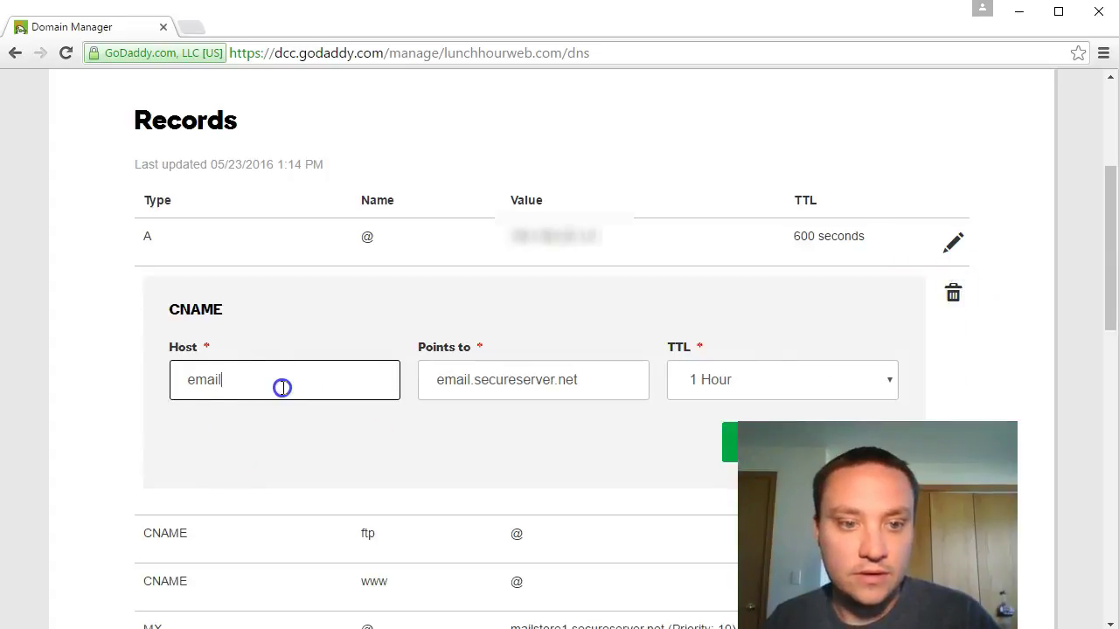
pyautogui.write('zoho')
pyautogui.press('Tab')
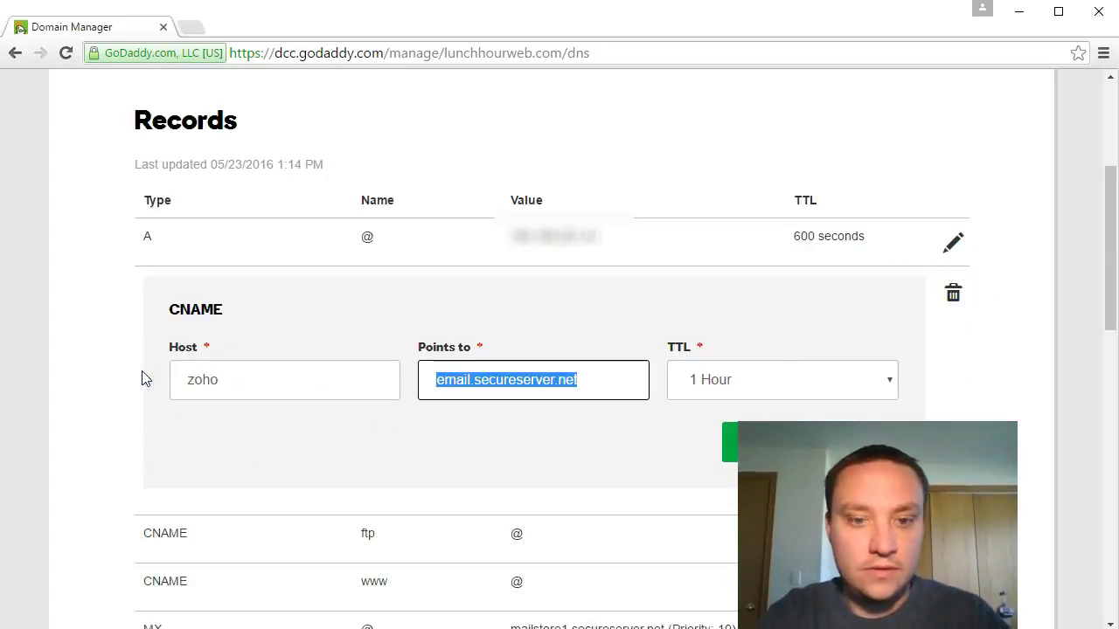
pyautogui.hotkey('shift', 'Tab')
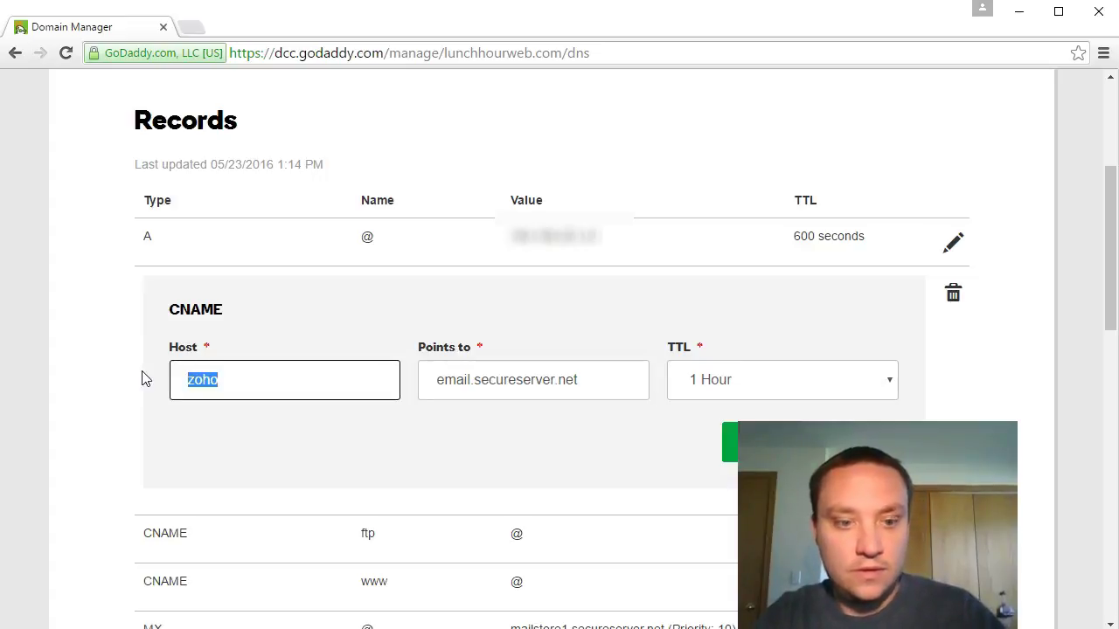
pyautogui.hotkey('ctrl', 'v')
pyautogui.press('Tab')
# Step: Set the record's Points to value to zmverify.zoho.com and save it
pyautogui.hotkey('alt', 'Tab')
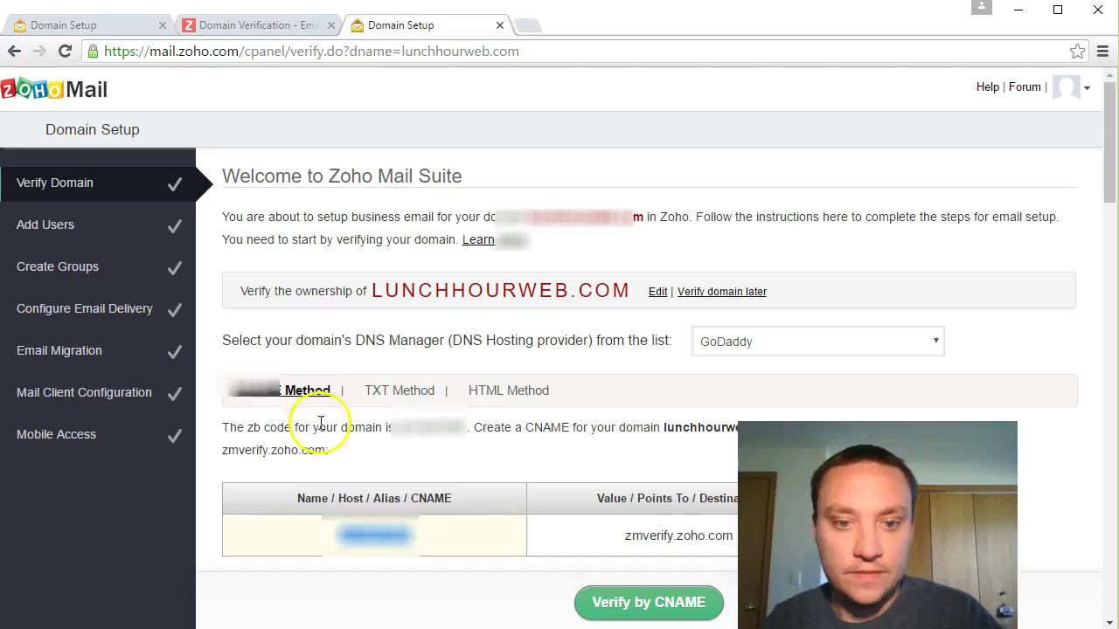
pyautogui.doubleClick(666, 536)
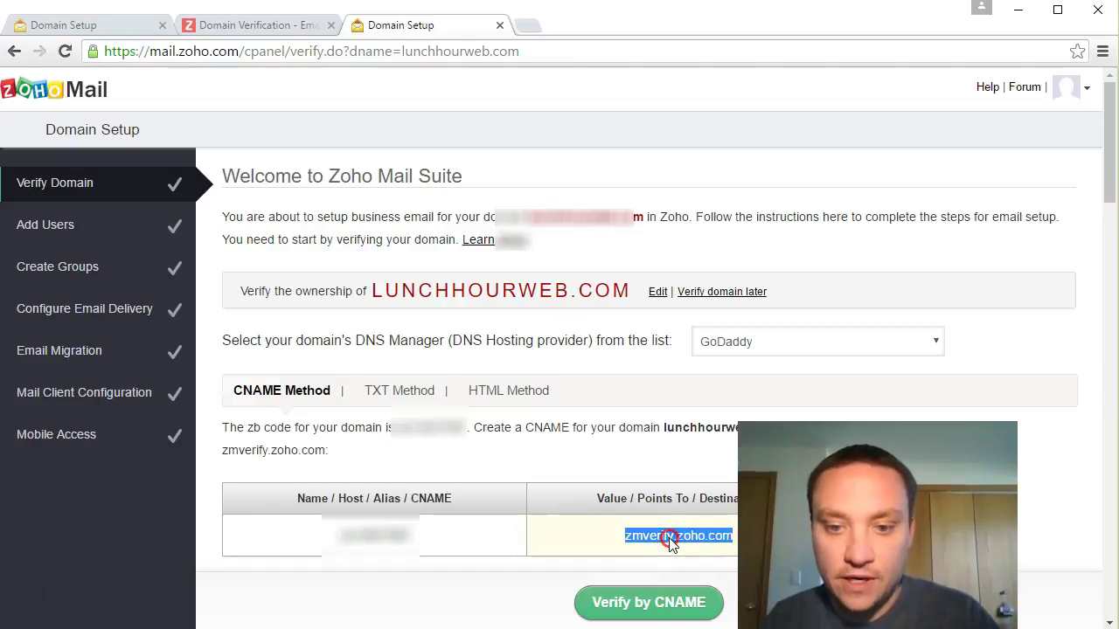
pyautogui.rightClick(669, 536)
pyautogui.click(717, 451)
pyautogui.hotkey('alt', 'Tab')
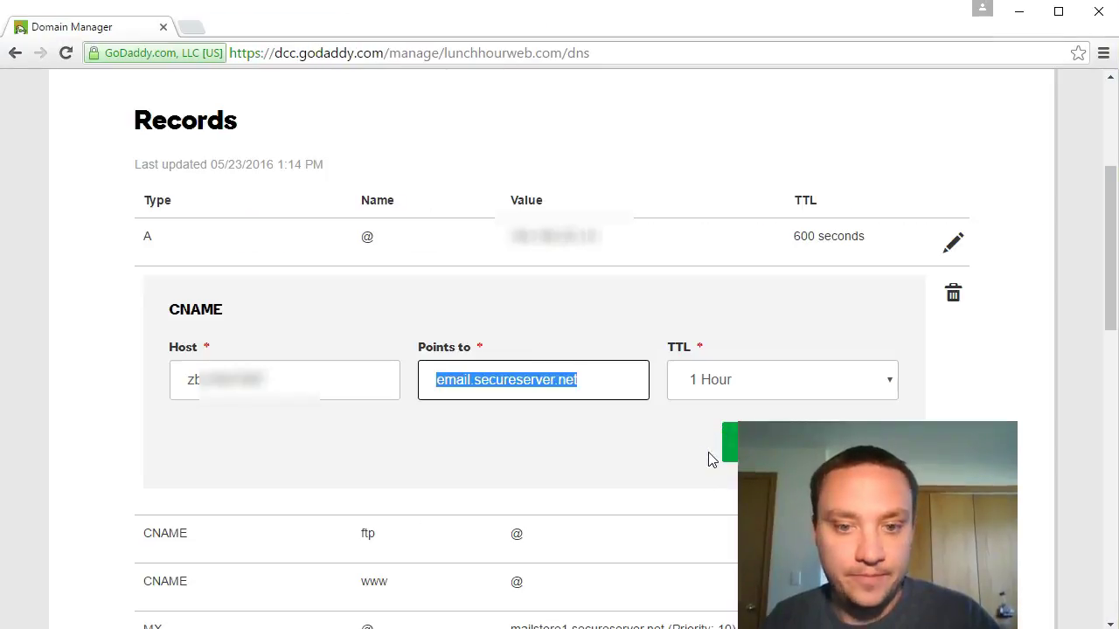
pyautogui.hotkey('ctrl', 'v')
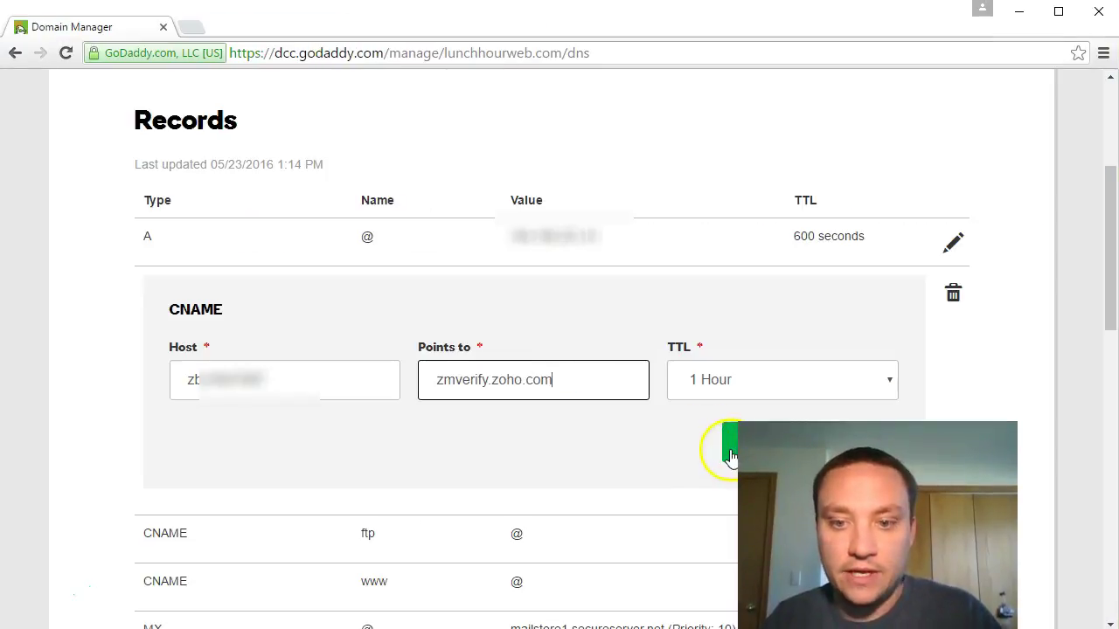
pyautogui.click(731, 456)
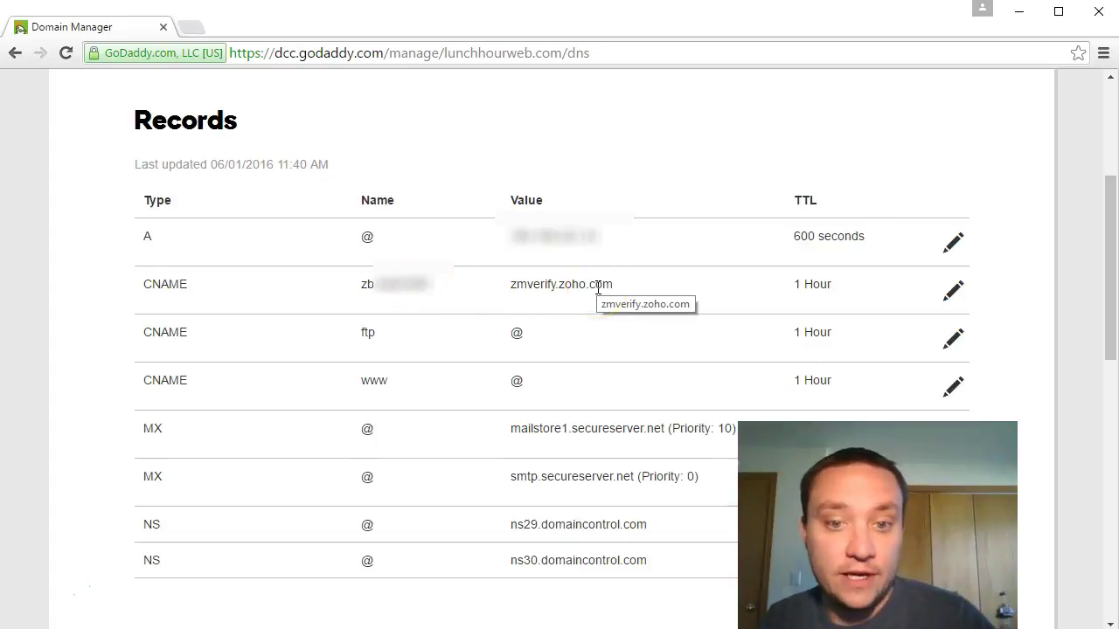
pyautogui.hotkey('alt', 'Tab')
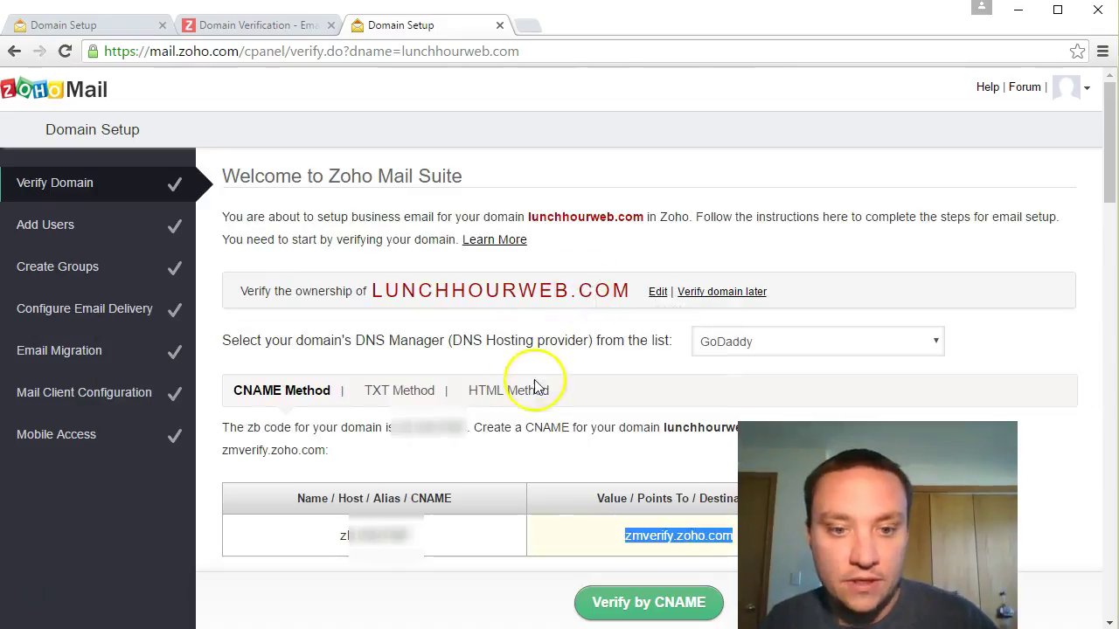
# Step: Review the GoDaddy CNAME instructions and request Verify by CNAME for lunchhourweb.com
pyautogui.scroll(-1, 538, 398)
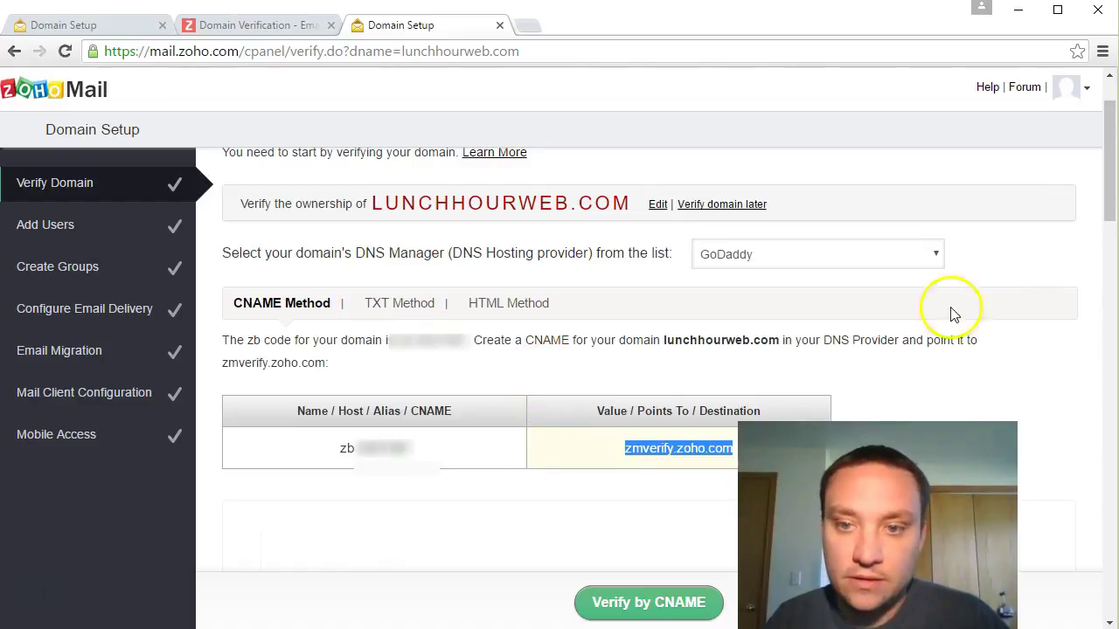
pyautogui.moveTo(1110, 181); pyautogui.dragTo(1113, 395)
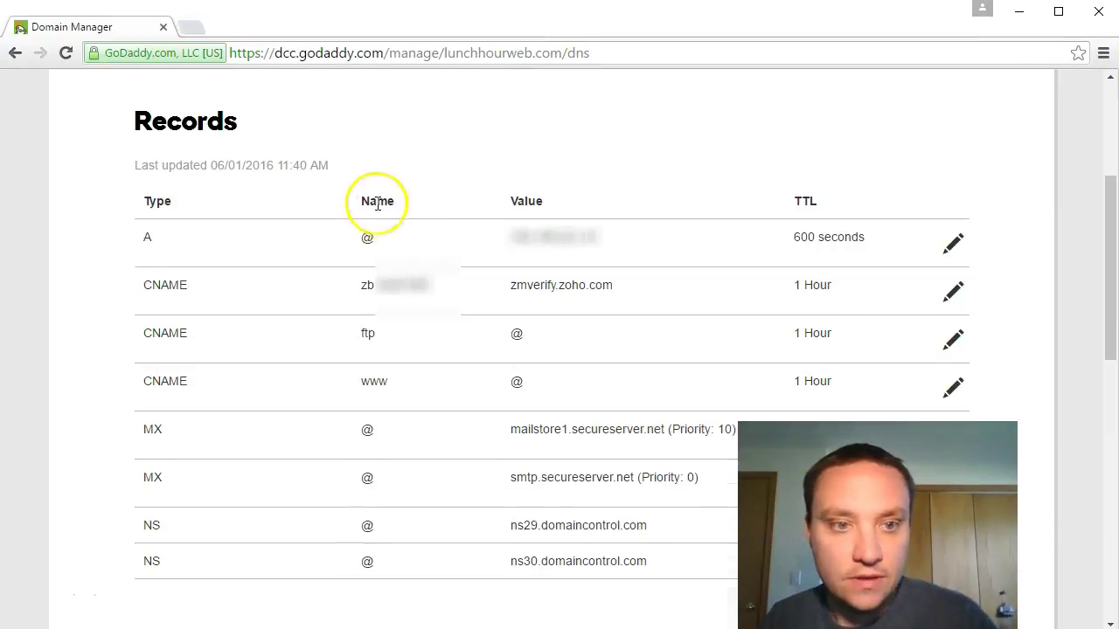
pyautogui.scroll(3, 380, 200)
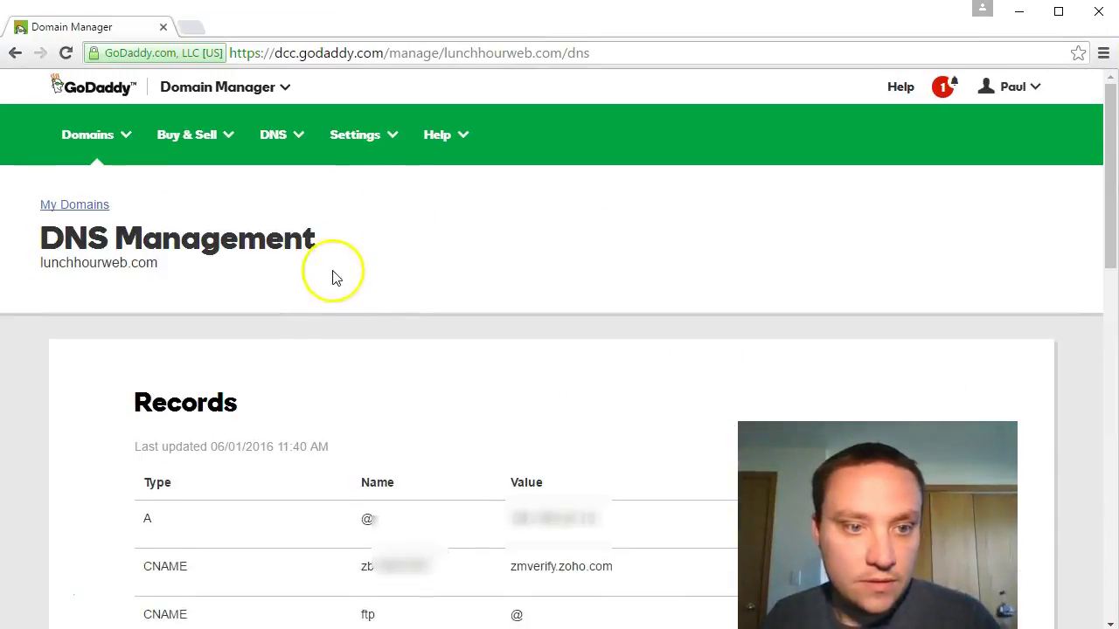
pyautogui.scroll(-8, 407, 253)
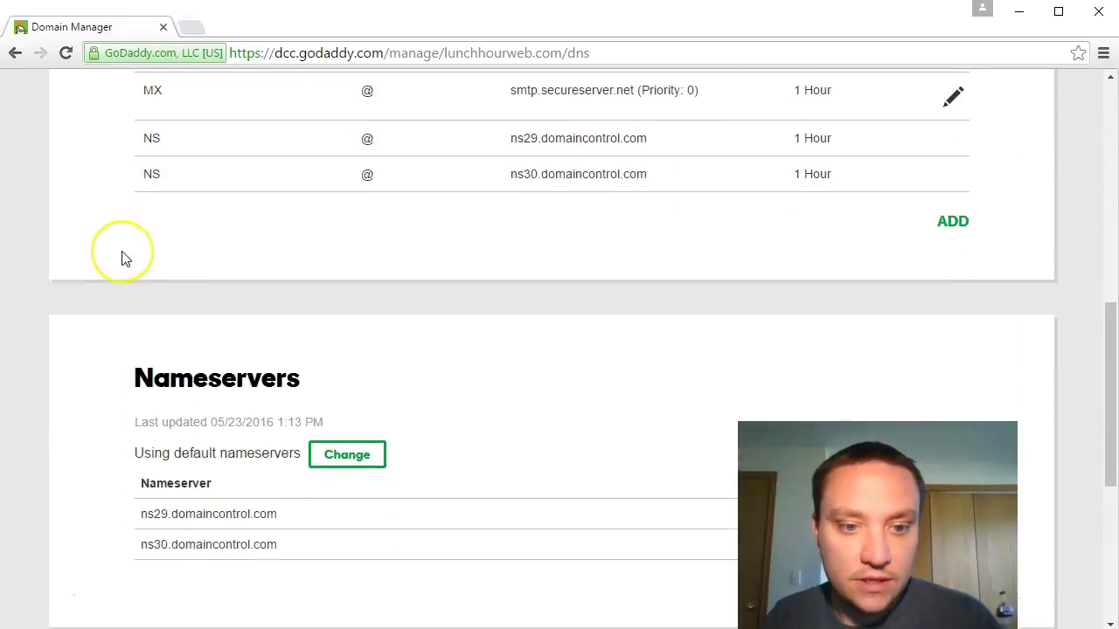
pyautogui.scroll(-5, 122, 255)
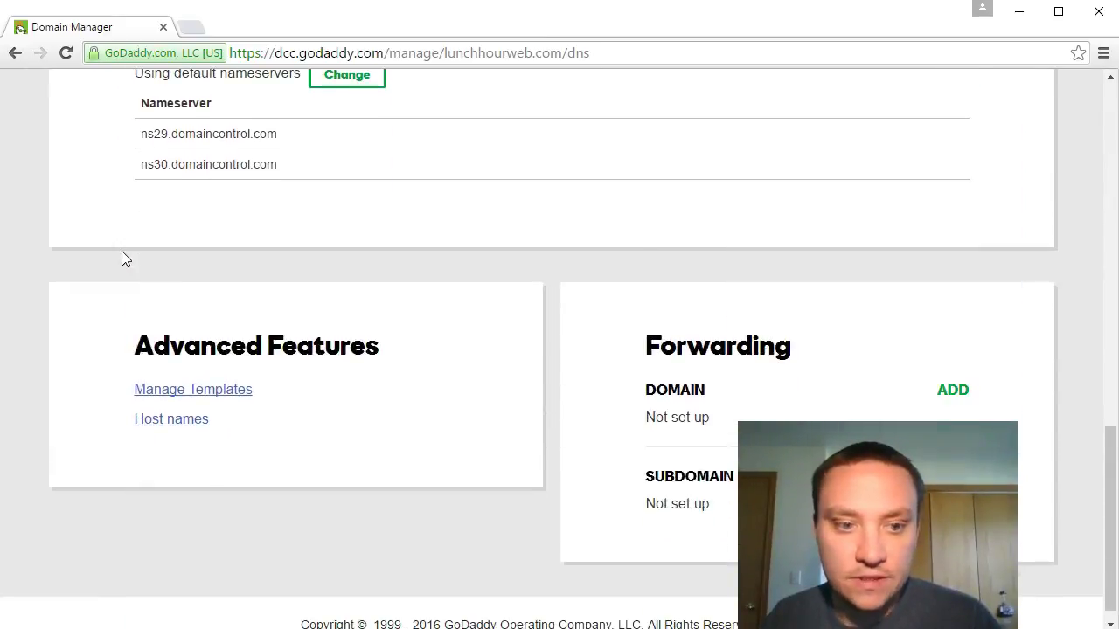
pyautogui.scroll(15, 121, 251)
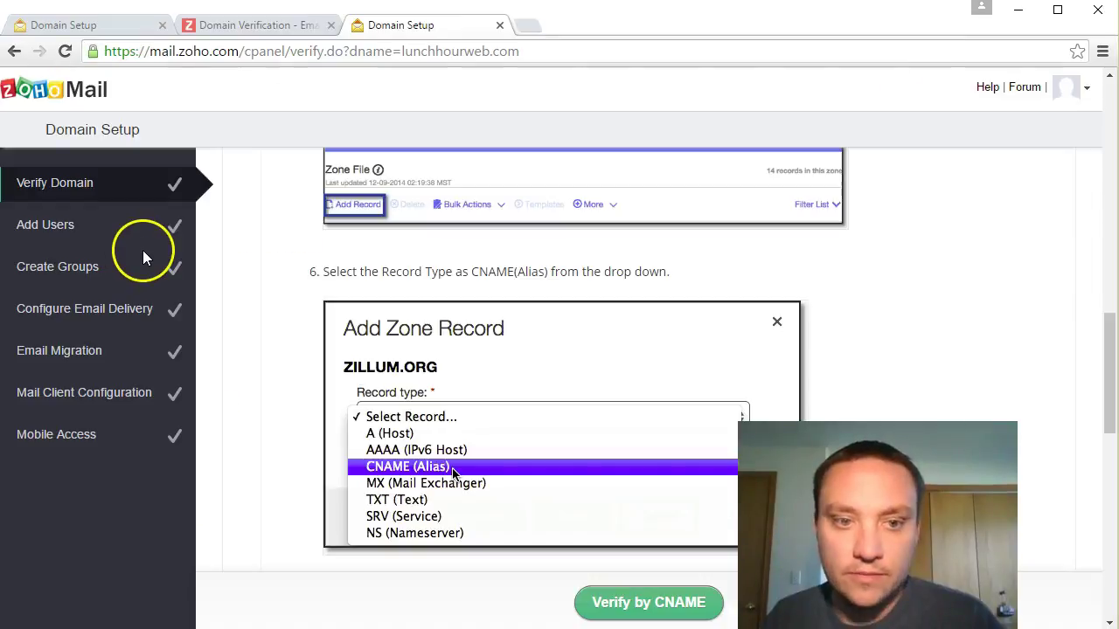
pyautogui.scroll(-3, 817, 317)
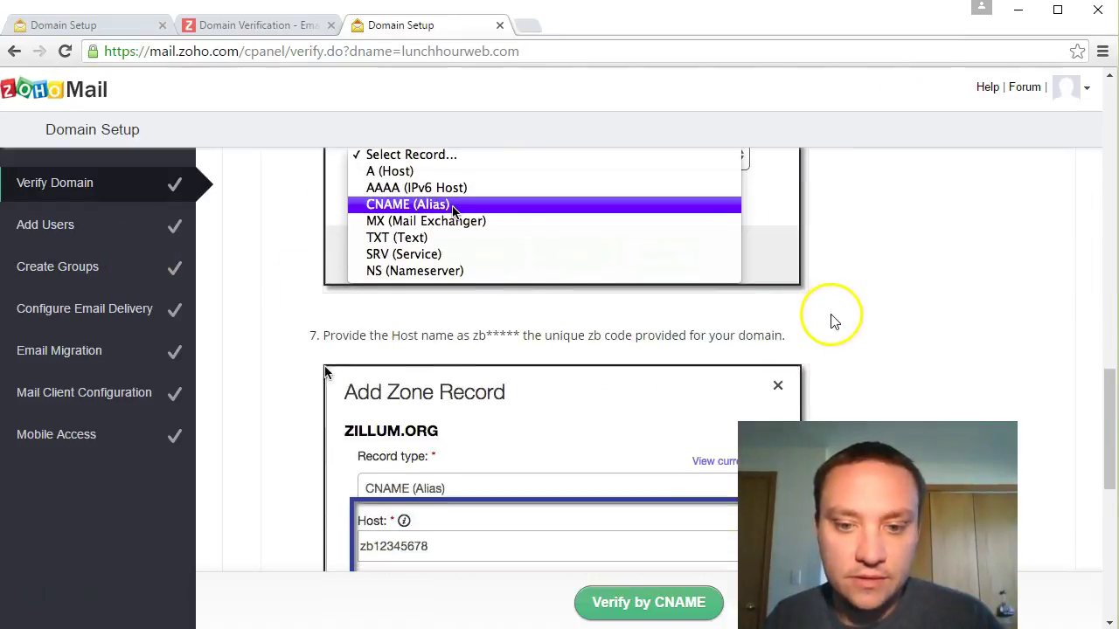
pyautogui.scroll(-6, 831, 319)
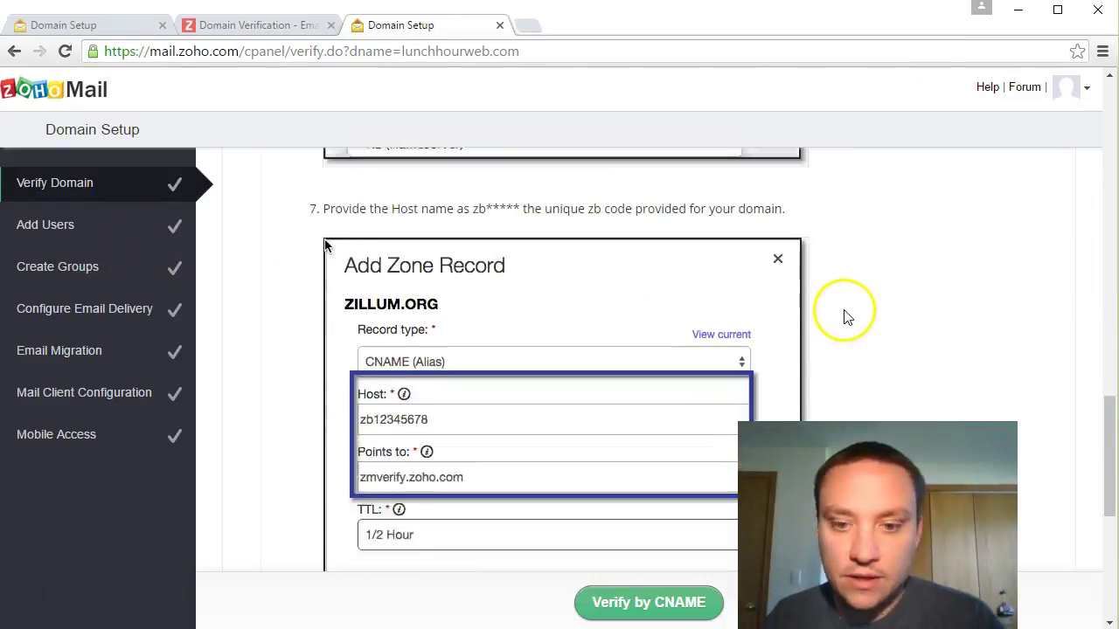
pyautogui.click(655, 602)
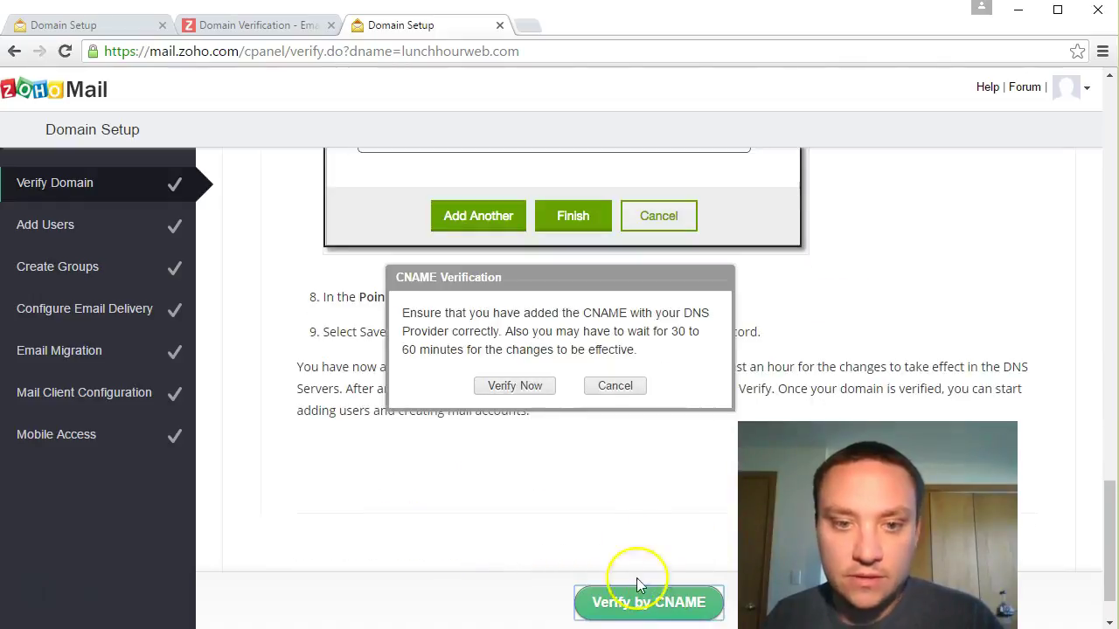
# Step: Verify lunchhourweb.com now and create the email account with the suggested username
pyautogui.click(529, 387)
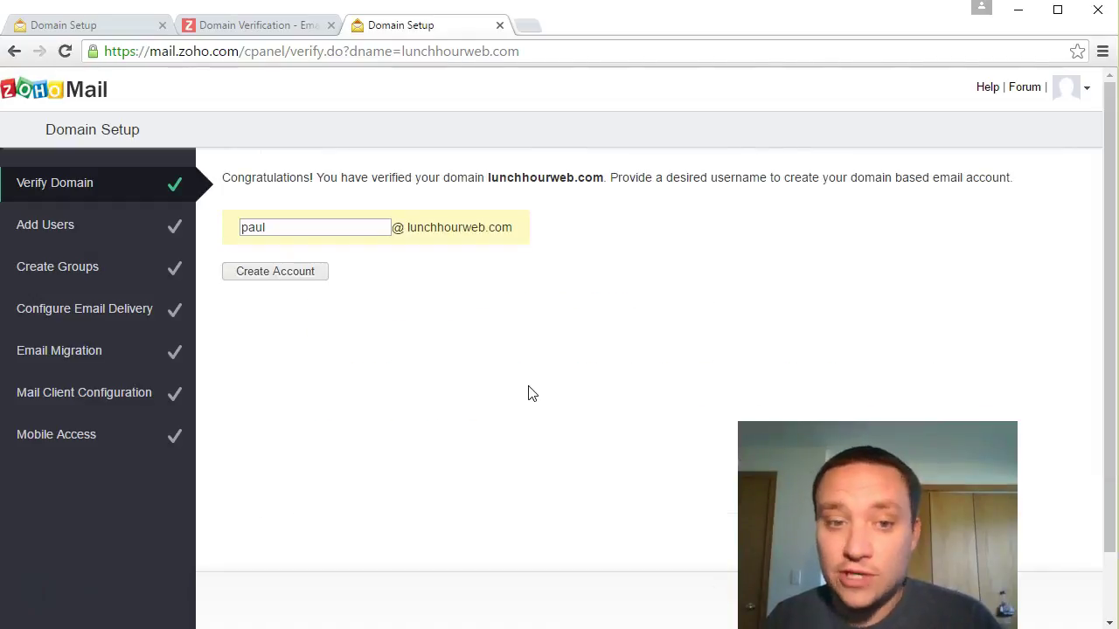
pyautogui.moveTo(340, 175); pyautogui.dragTo(607, 178)
pyautogui.click(295, 273)
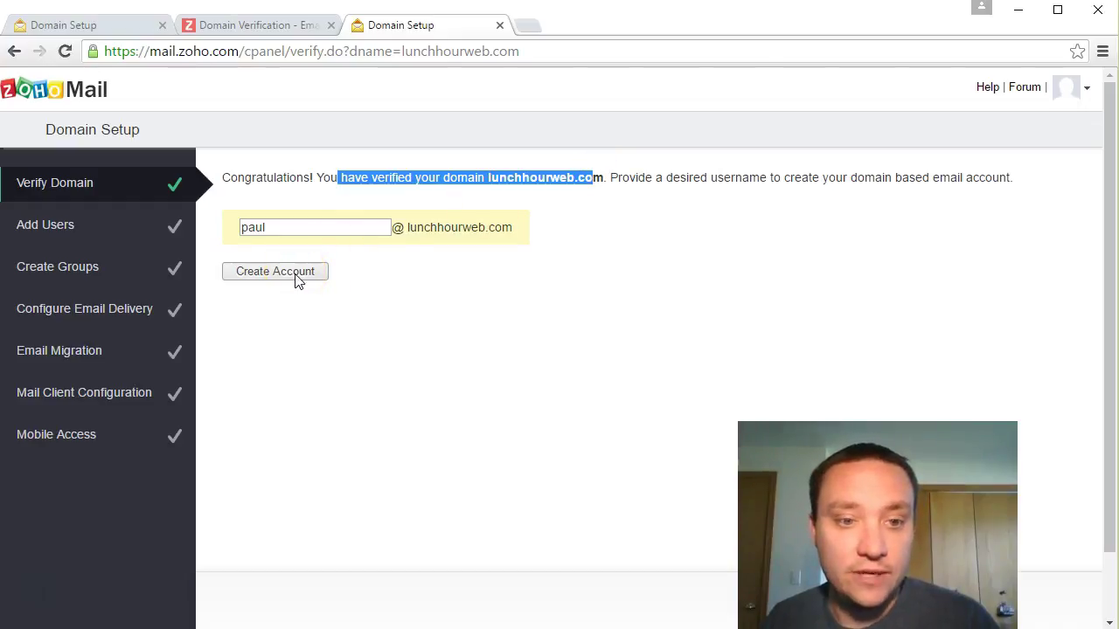
pyautogui.click(297, 276)
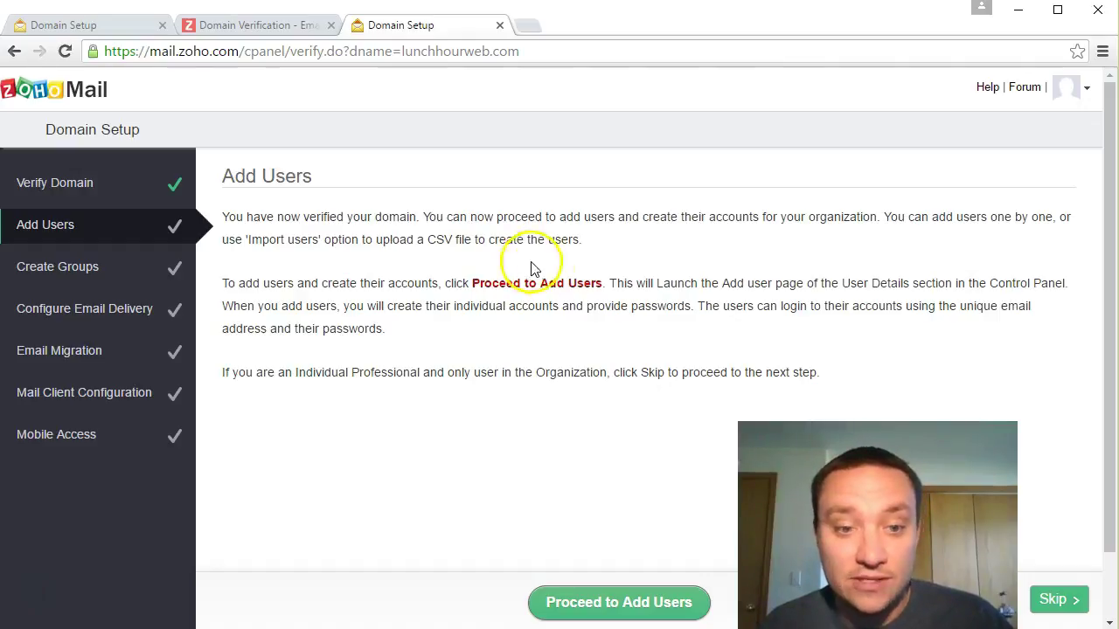
# Step: Skip the Add Users step and proceed to Create Groups
pyautogui.click(1056, 601)
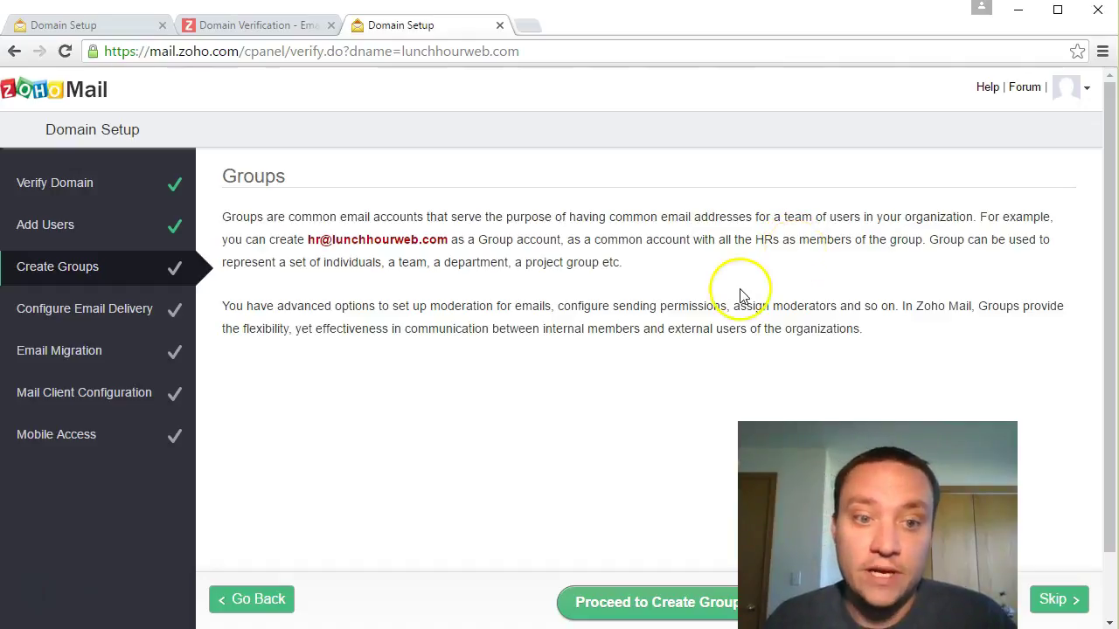
pyautogui.click(632, 602)
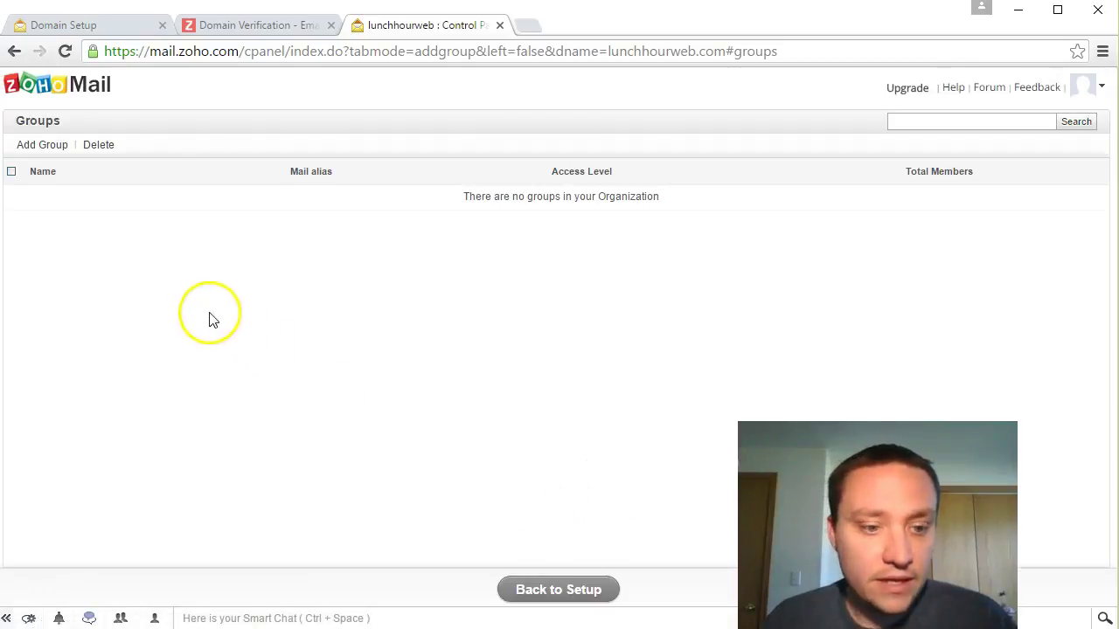
pyautogui.click(41, 145)
pyautogui.click(453, 241)
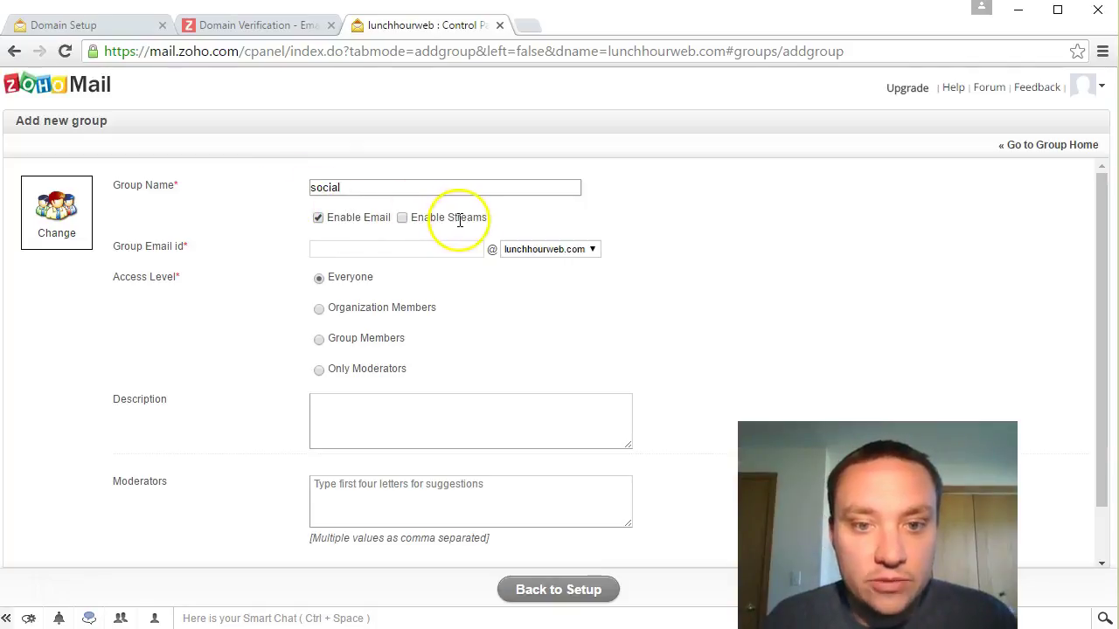
pyautogui.click(429, 241)
pyautogui.click(430, 248)
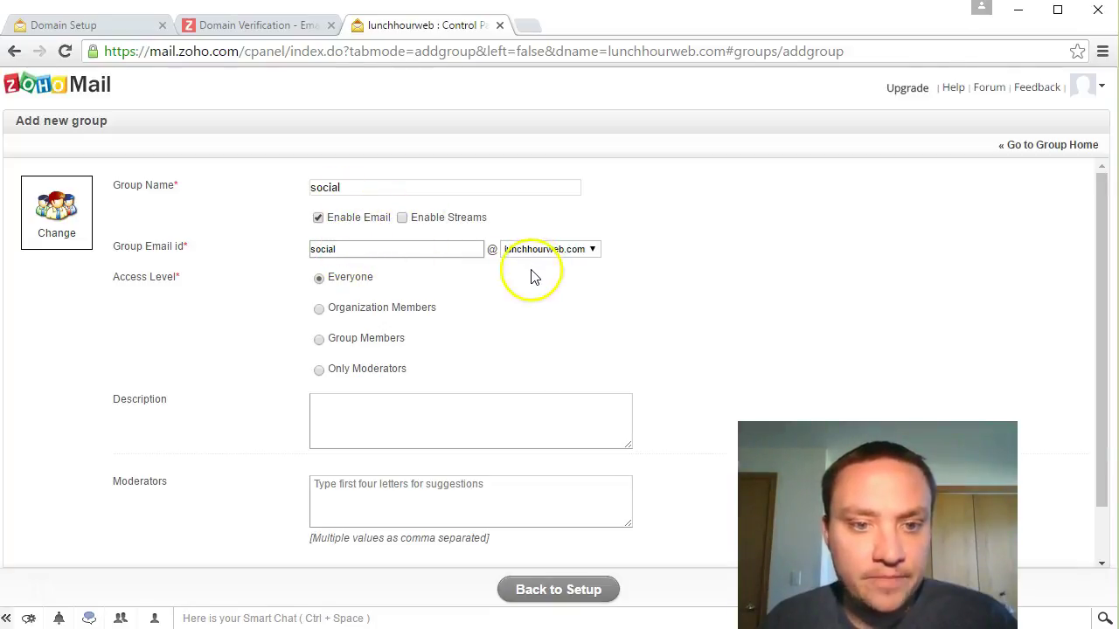
pyautogui.click(319, 341)
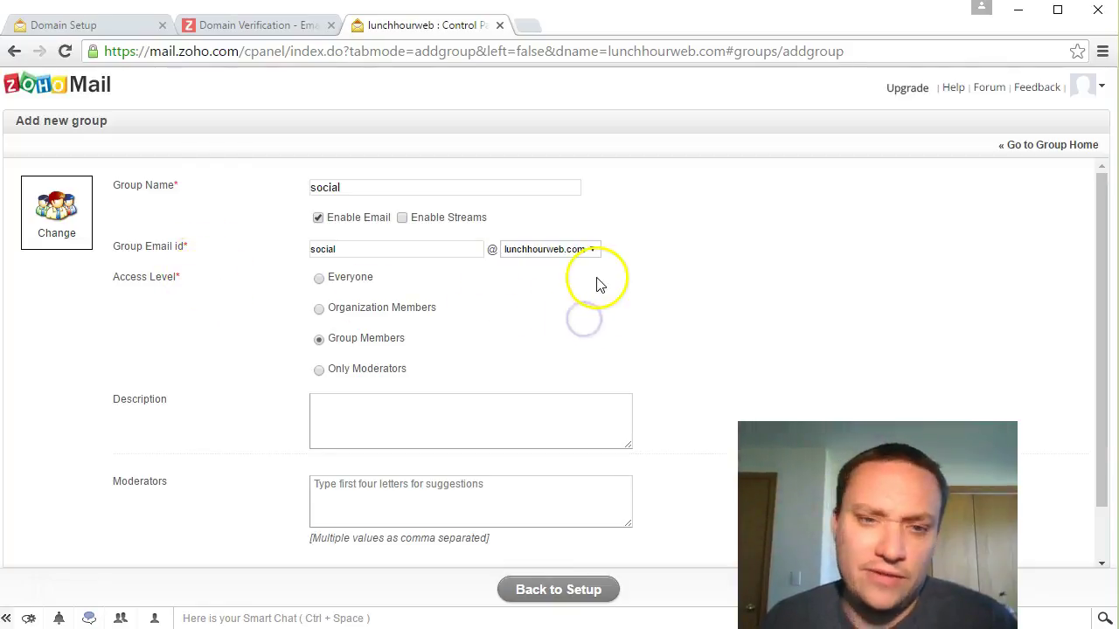
pyautogui.scroll(-1, 603, 289)
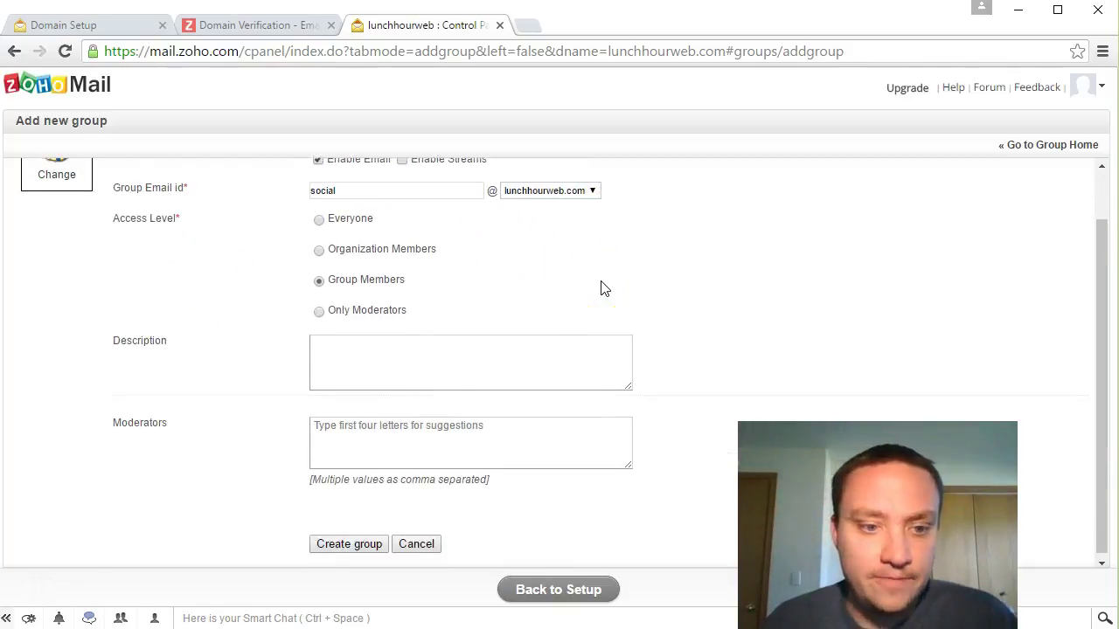
pyautogui.click(450, 441)
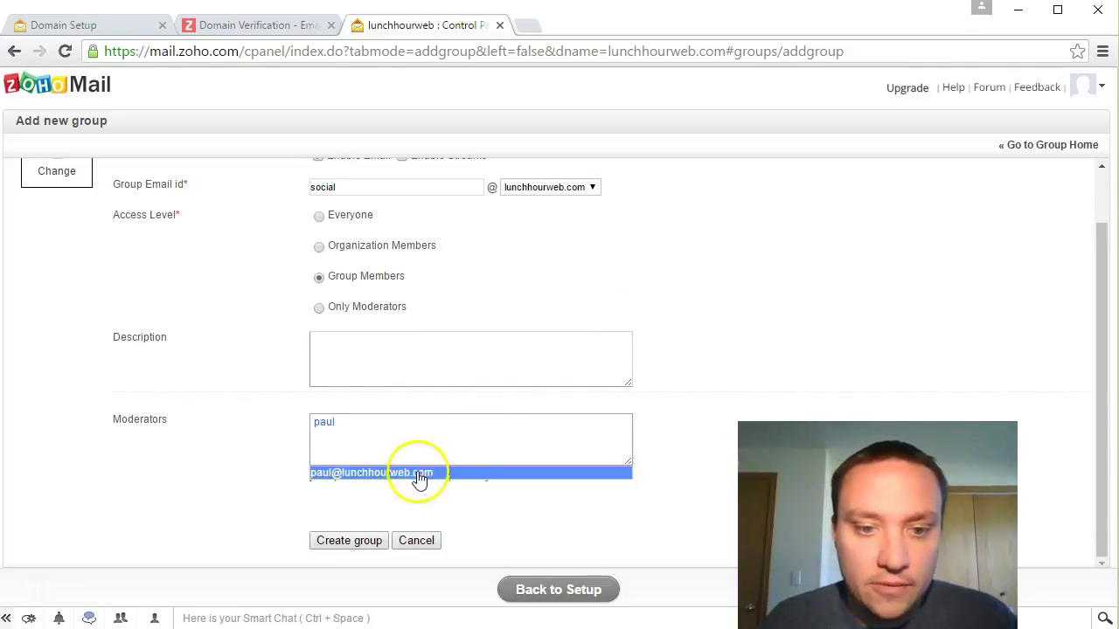
pyautogui.click(418, 473)
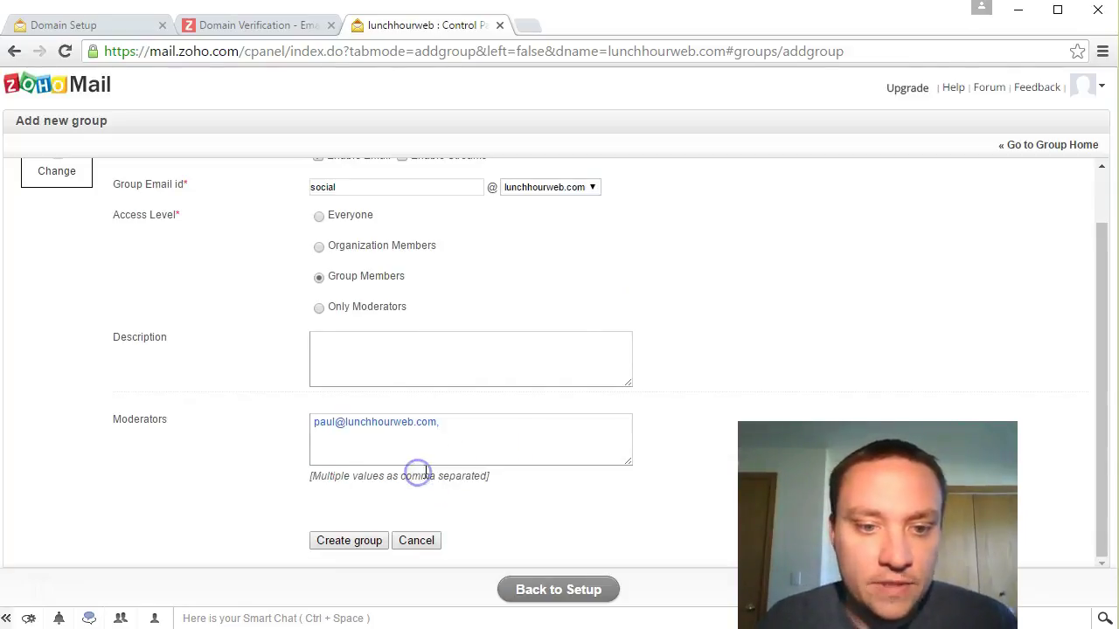
pyautogui.click(366, 546)
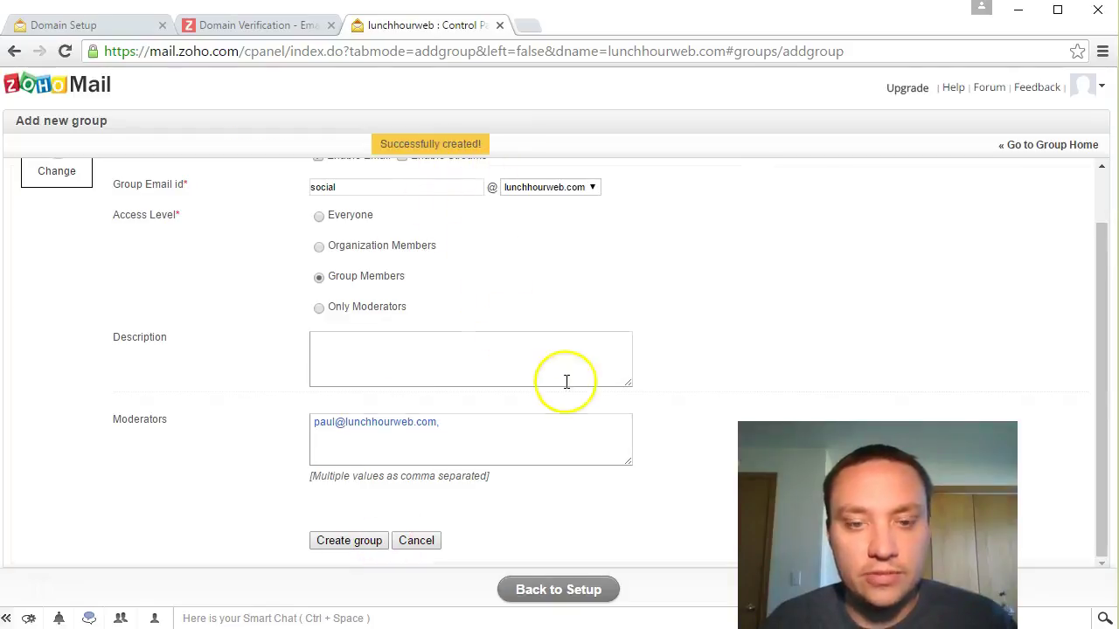
# Step: Try adding the domain account's address as a member of the social group
pyautogui.click(353, 230)
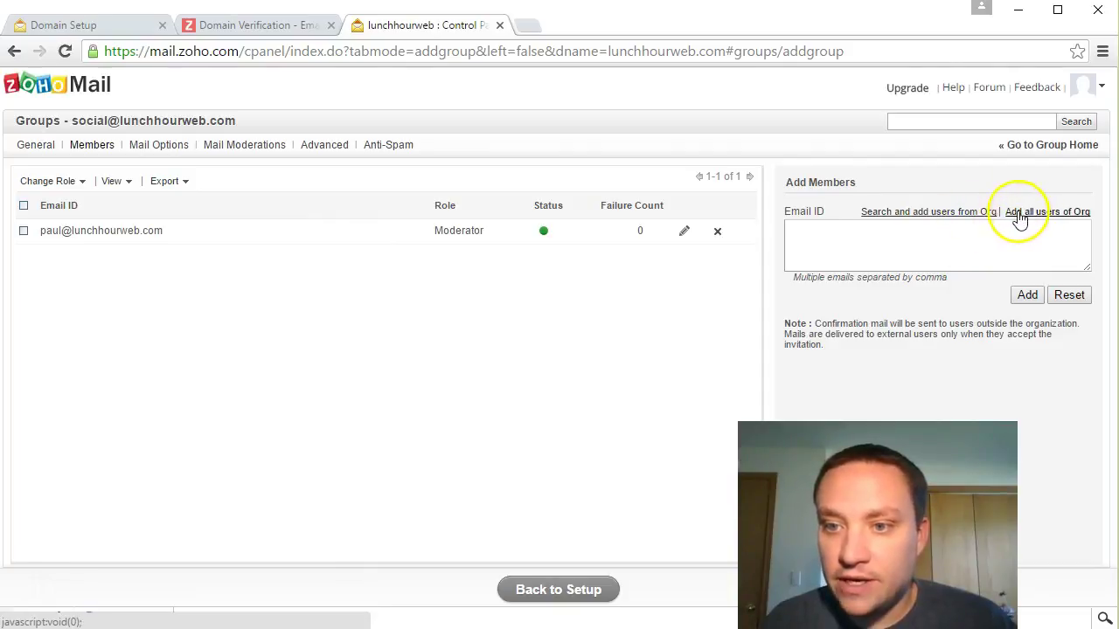
pyautogui.click(904, 233)
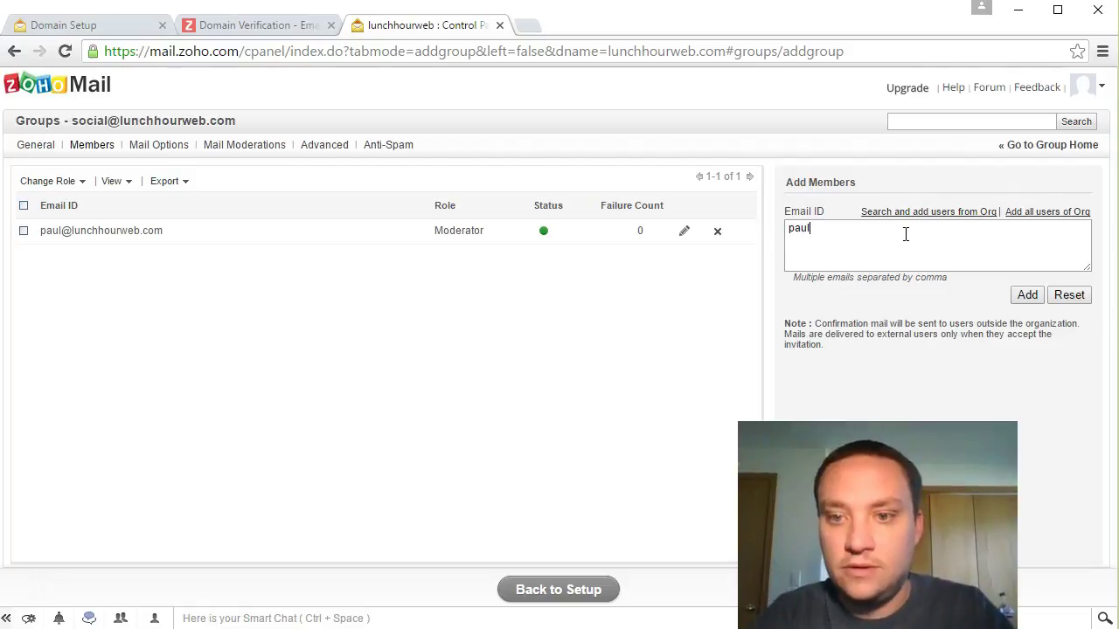
pyautogui.moveTo(962, 213); pyautogui.dragTo(956, 208)
pyautogui.click(556, 366)
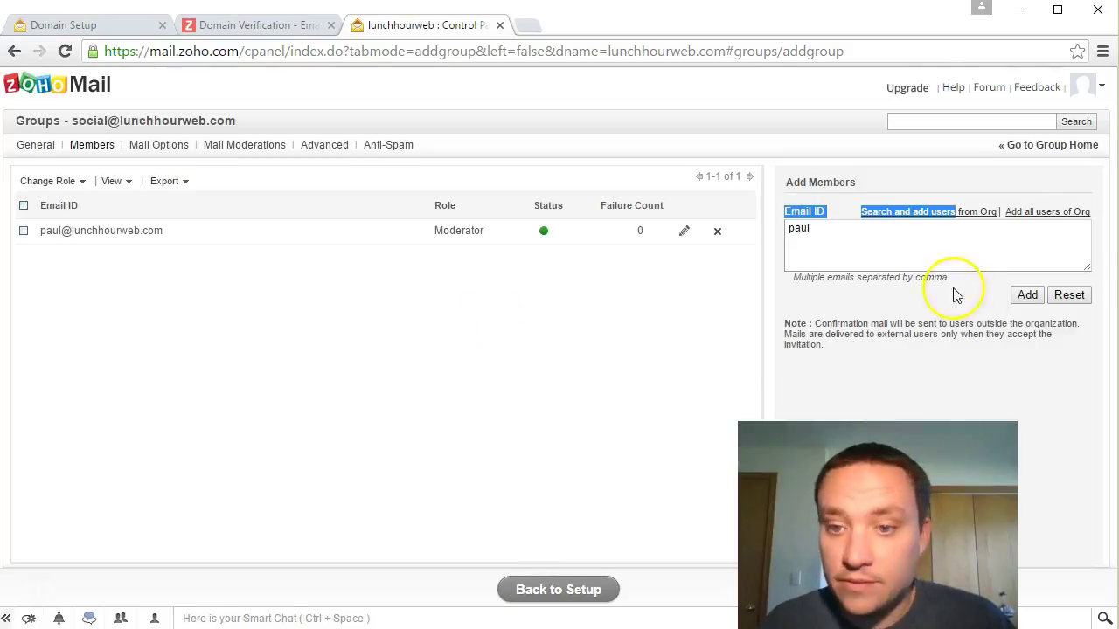
pyautogui.click(930, 261)
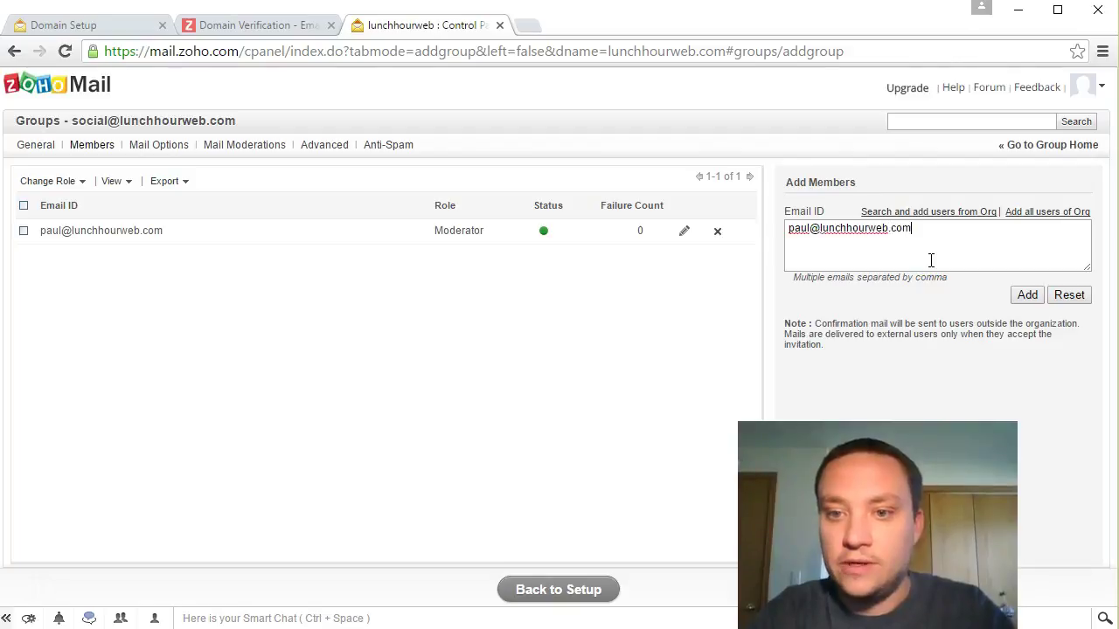
pyautogui.click(1027, 294)
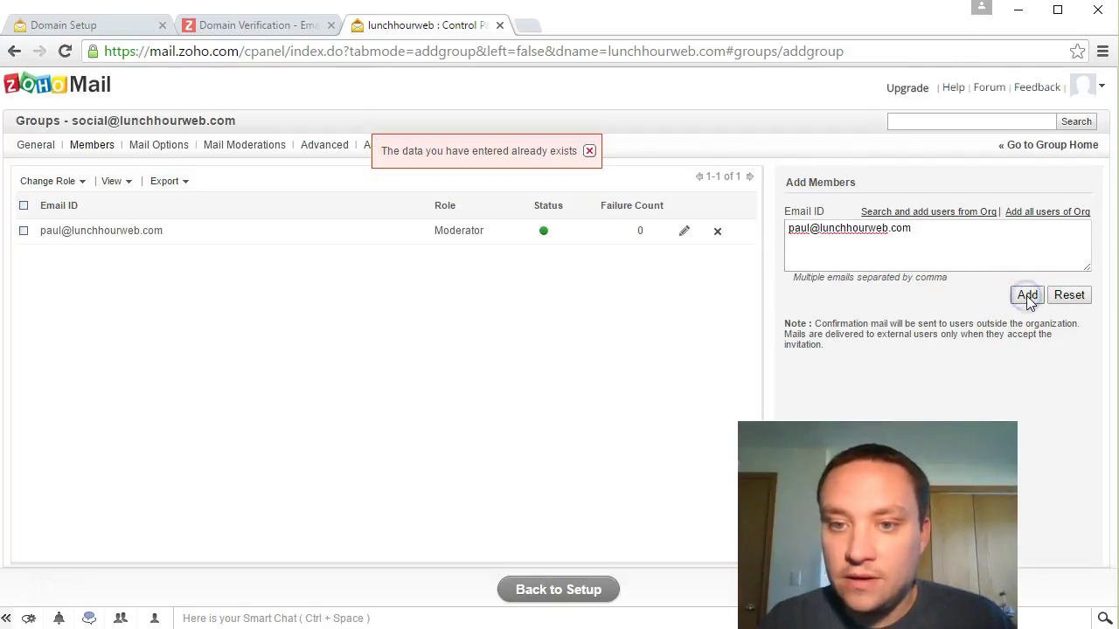
# Step: Dismiss the already-exists error, clear the member box, and go back to domain setup
pyautogui.click(589, 150)
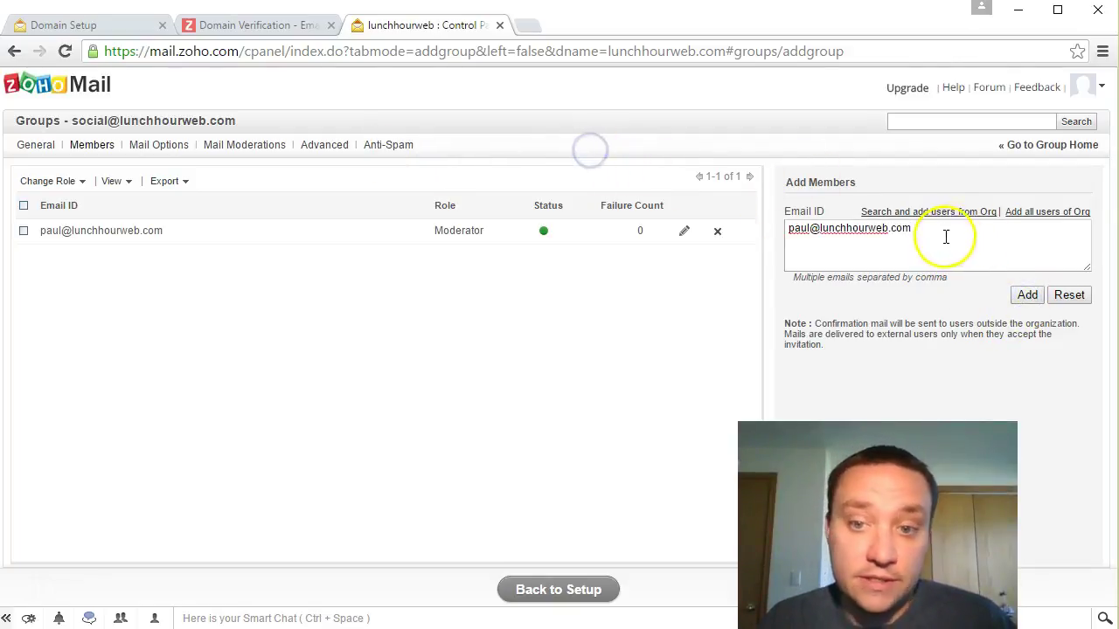
pyautogui.moveTo(944, 233); pyautogui.dragTo(775, 230)
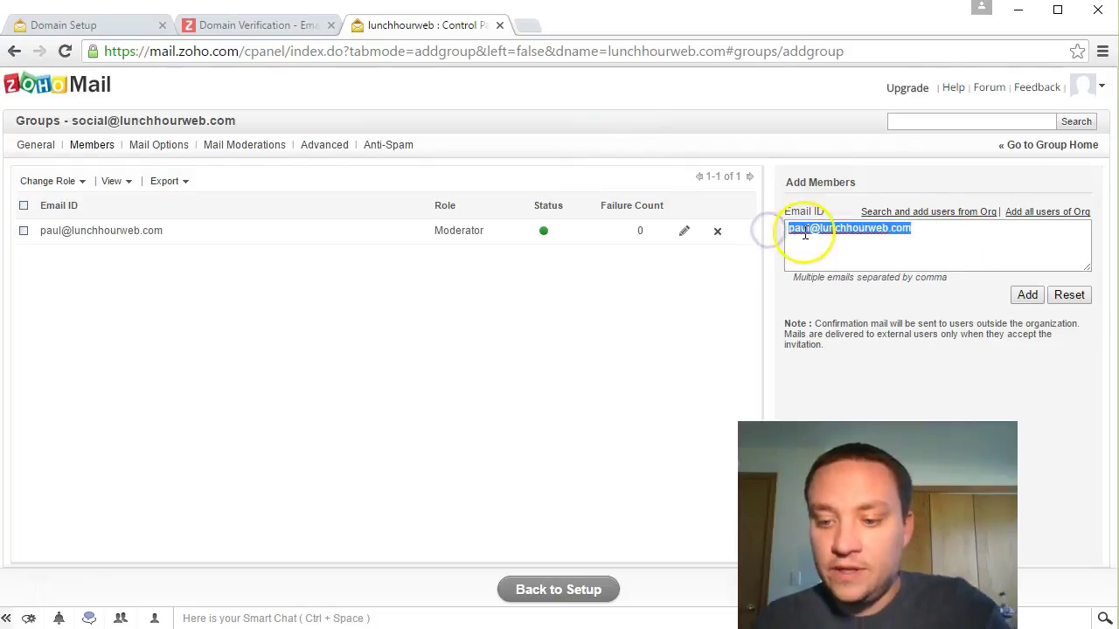
pyautogui.press('BackSpace')
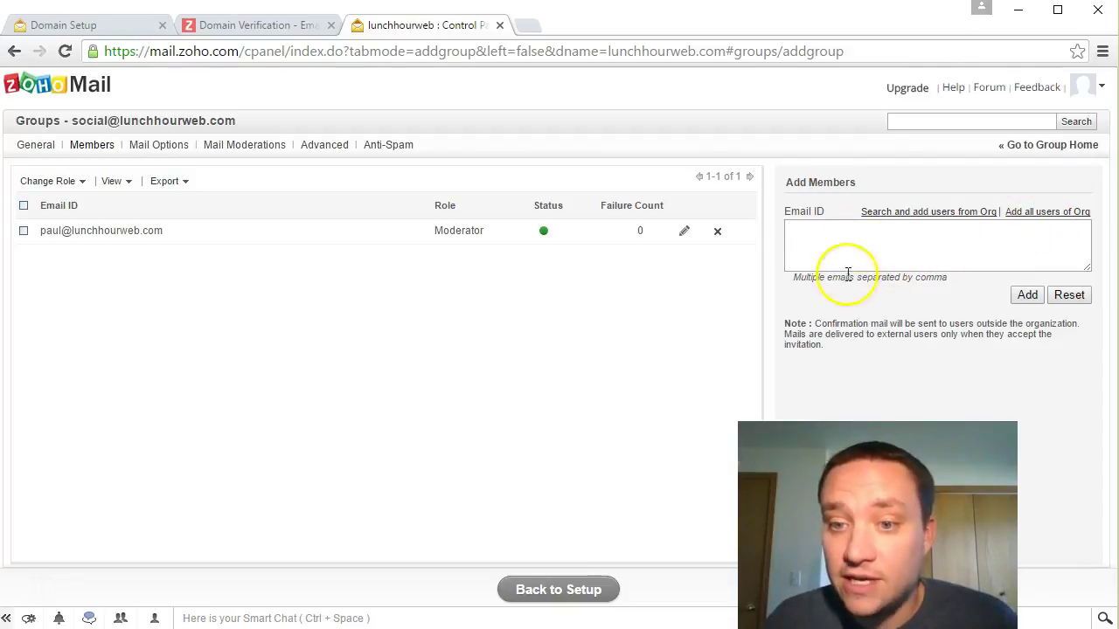
pyautogui.moveTo(835, 329); pyautogui.dragTo(959, 323)
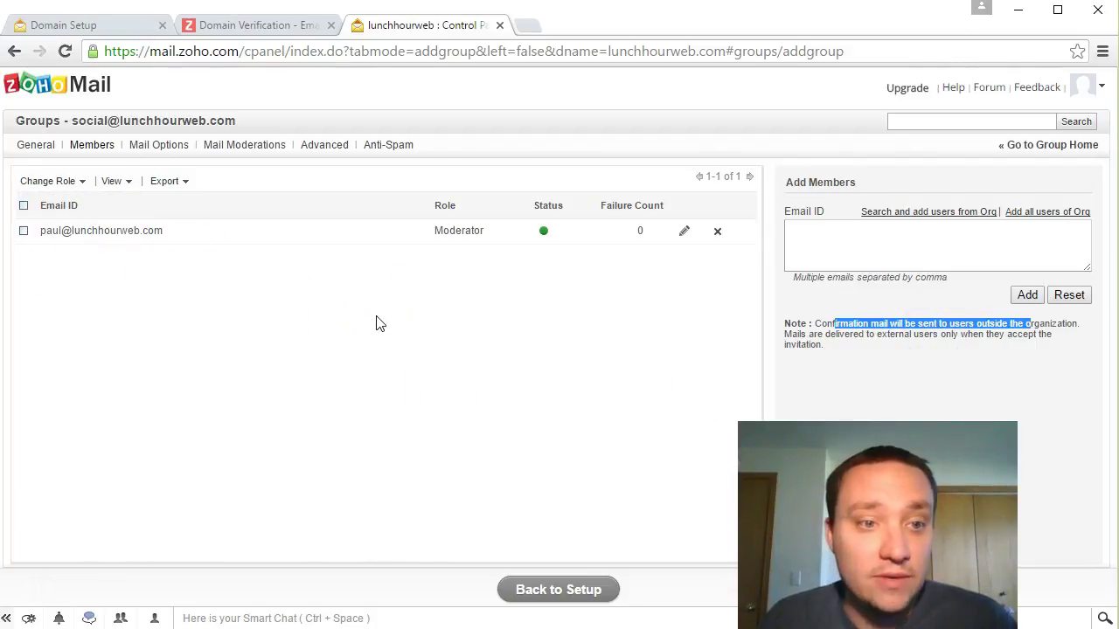
pyautogui.click(558, 590)
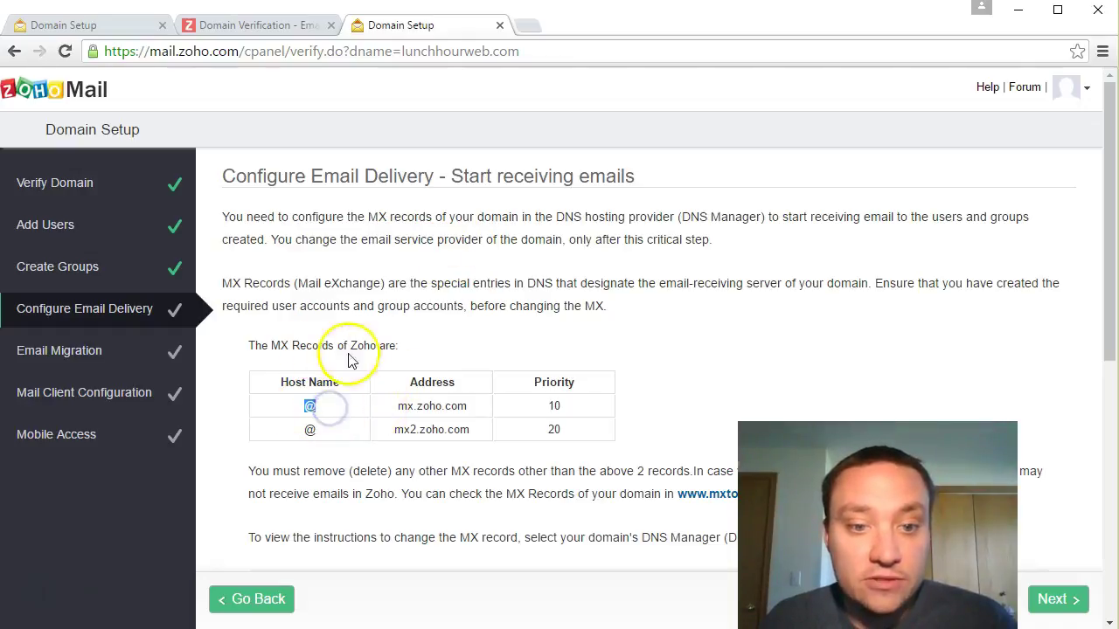
# Step: Copy mx.zoho.com from the Configure Email Delivery MX table
pyautogui.moveTo(400, 407); pyautogui.dragTo(470, 415)
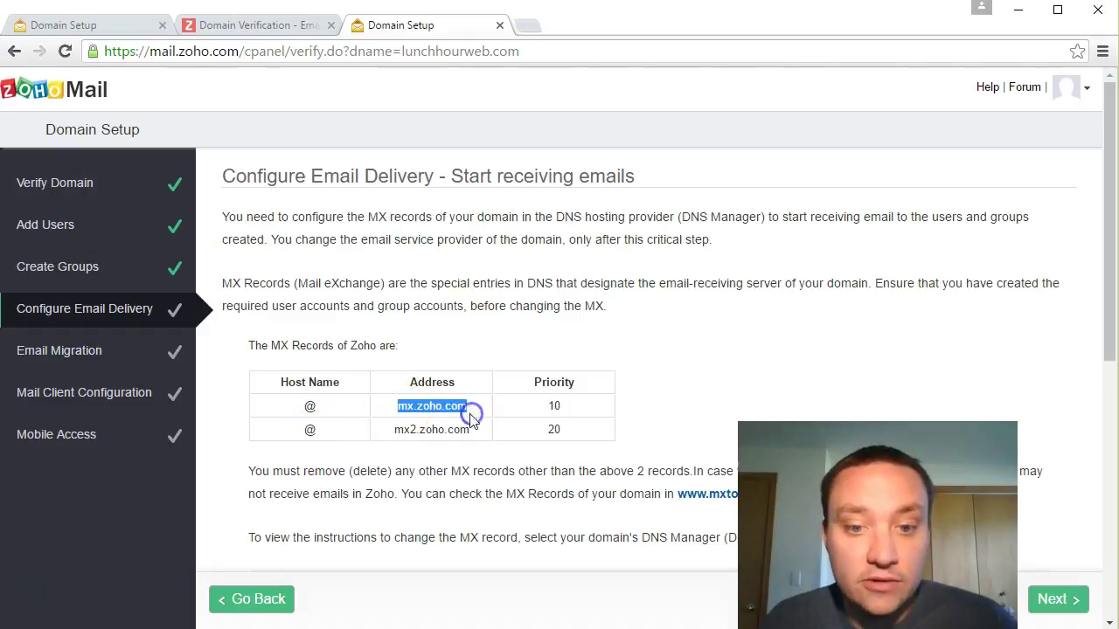
pyautogui.rightClick(470, 418)
pyautogui.click(475, 429)
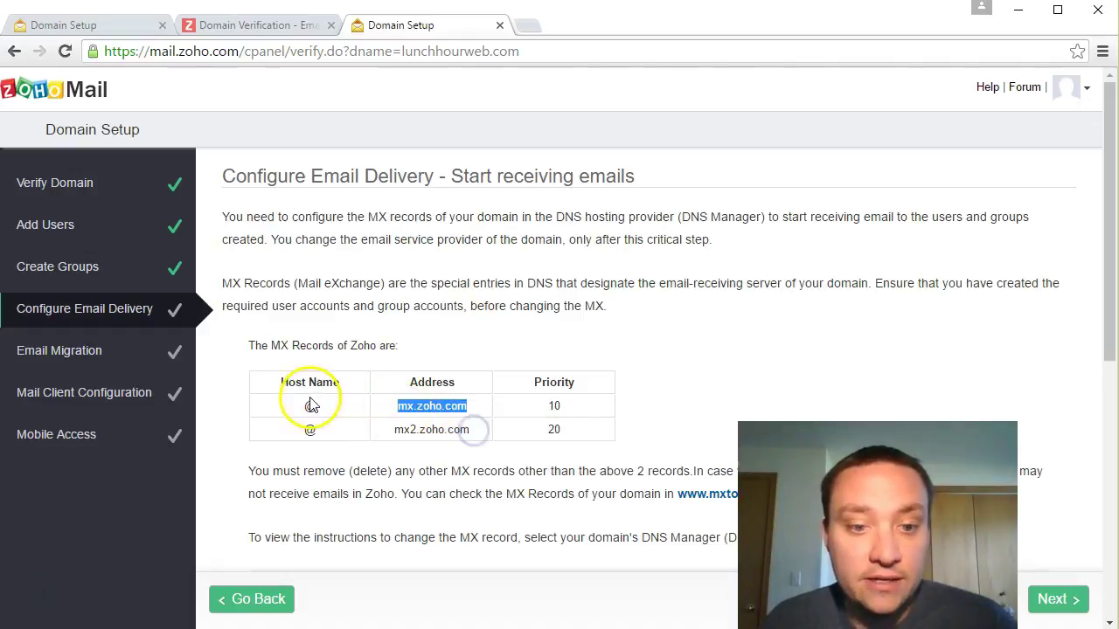
# Step: Compare GoDaddy's existing DNS records against Zoho's required MX records
pyautogui.hotkey('alt', 'Tab')
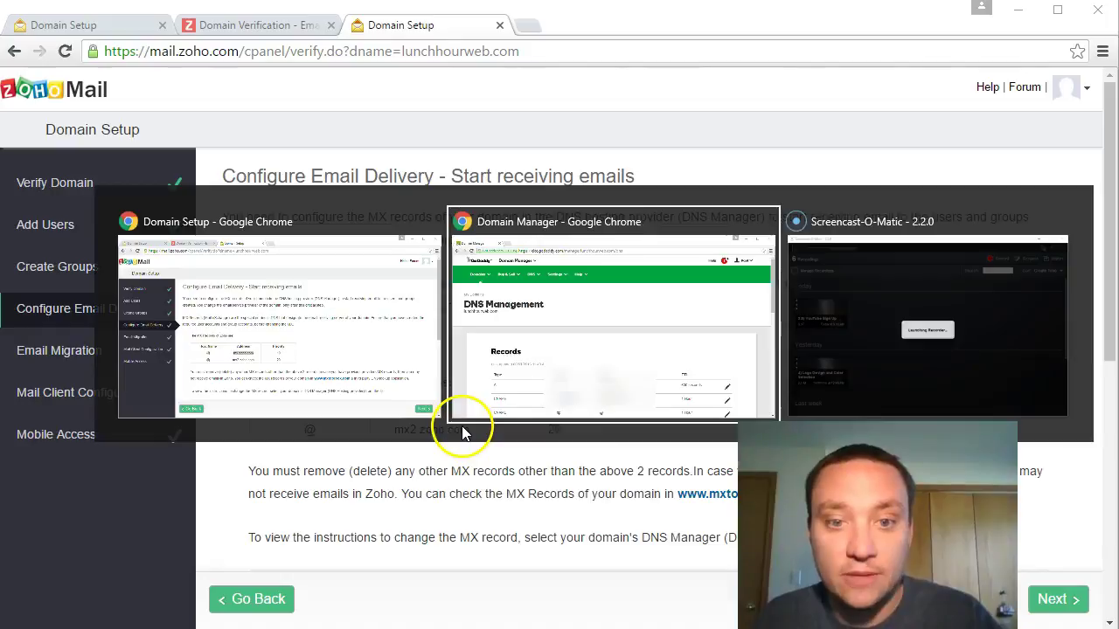
pyautogui.scroll(-1, 453, 404)
pyautogui.scroll(-2, 453, 404)
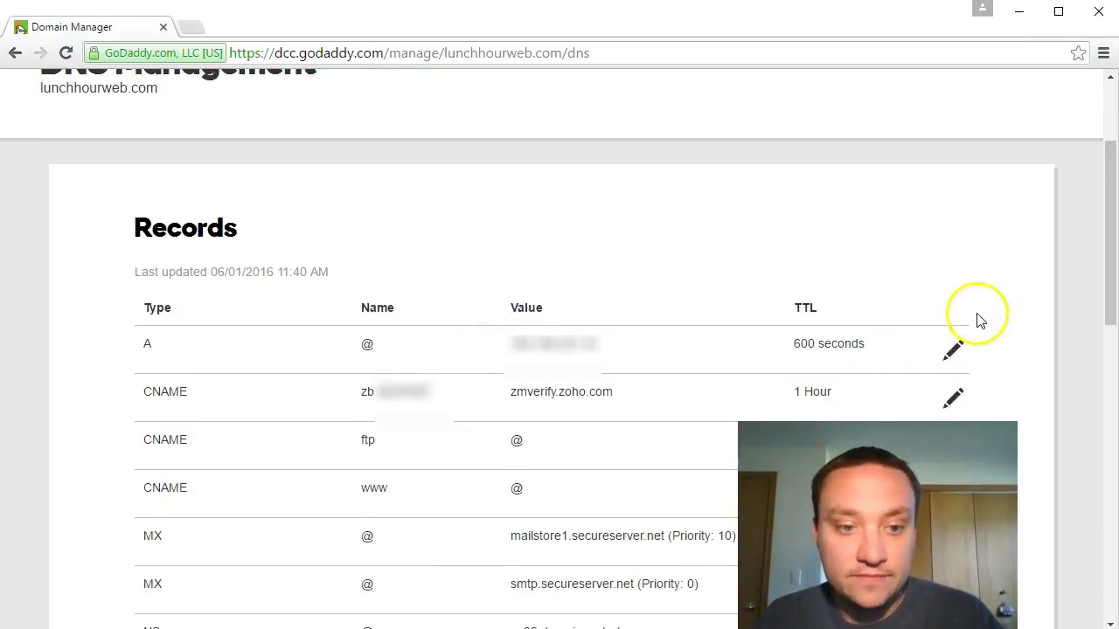
pyautogui.hotkey('alt', 'Tab')
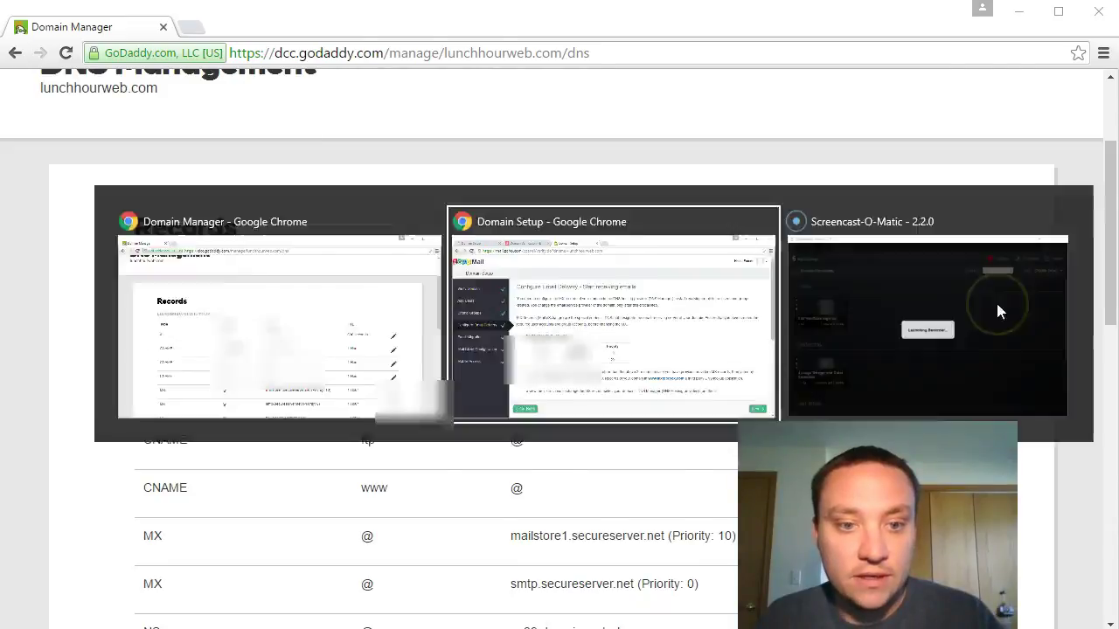
pyautogui.hotkey('alt', 'Tab')
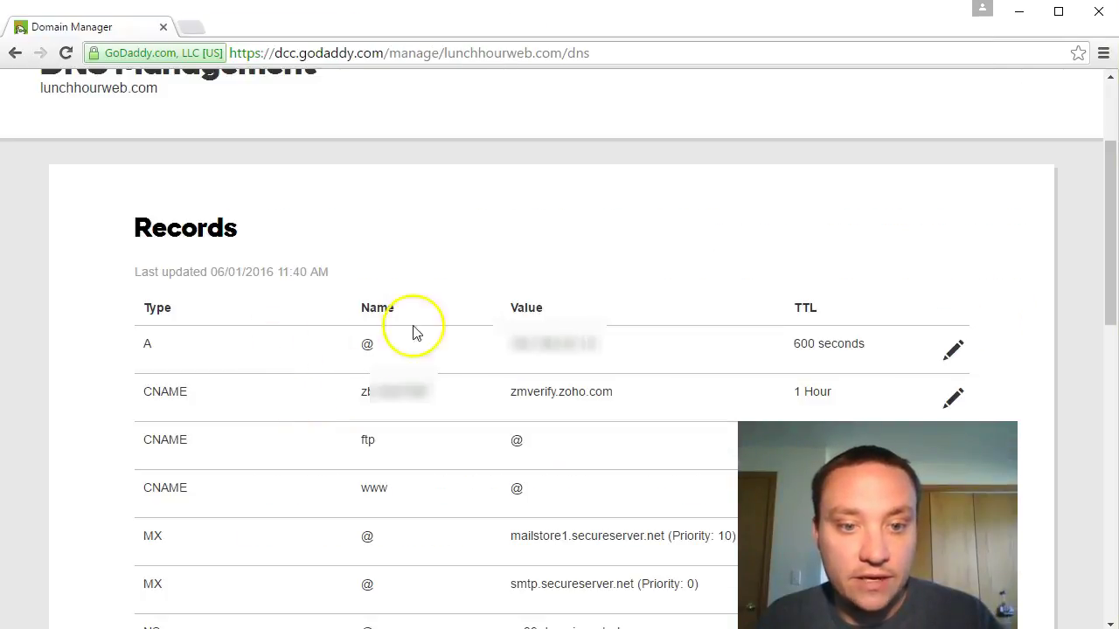
pyautogui.scroll(-1, 419, 315)
pyautogui.scroll(-4, 65, 266)
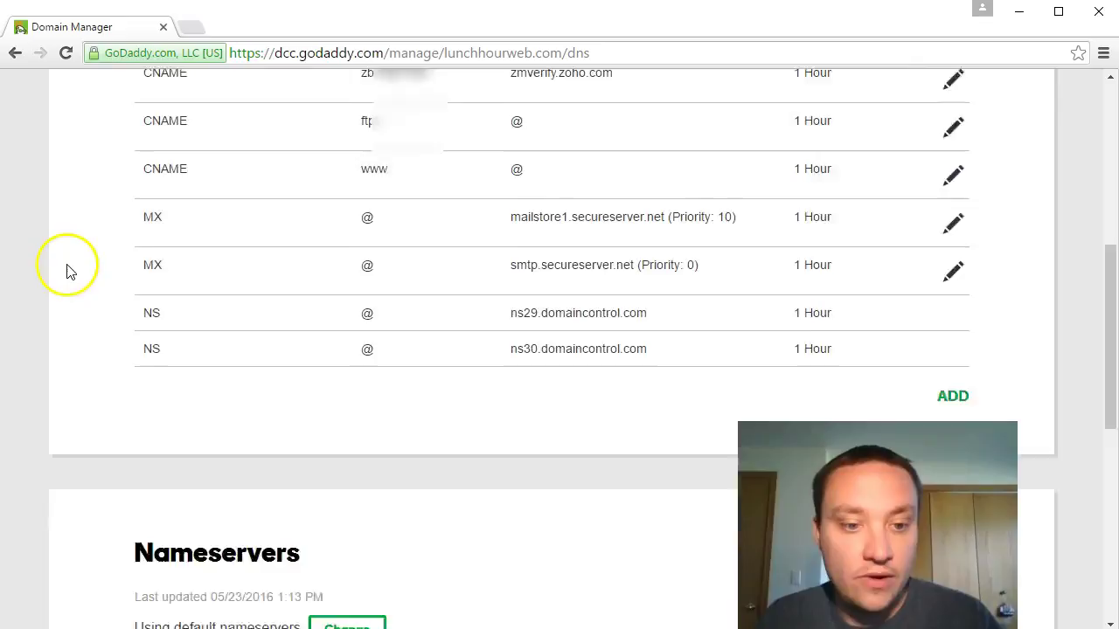
pyautogui.scroll(4, 67, 269)
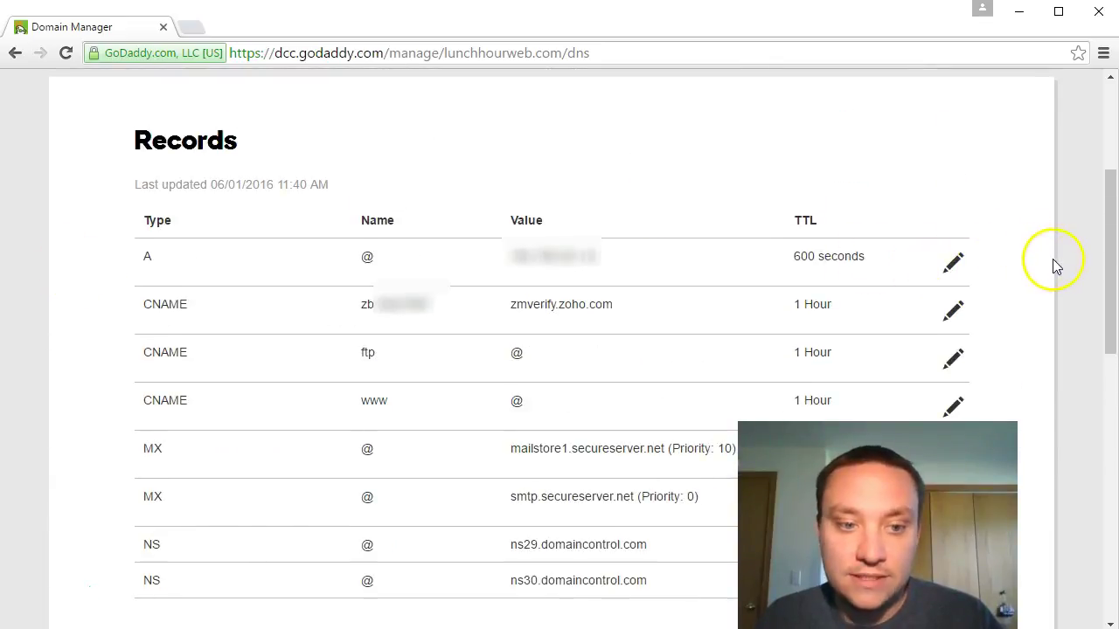
pyautogui.hotkey('alt', 'Tab')
pyautogui.moveTo(250, 347); pyautogui.dragTo(387, 348)
pyautogui.hotkey('alt', 'Tab')
pyautogui.moveTo(123, 458); pyautogui.dragTo(205, 462)
pyautogui.scroll(-1, 342, 387)
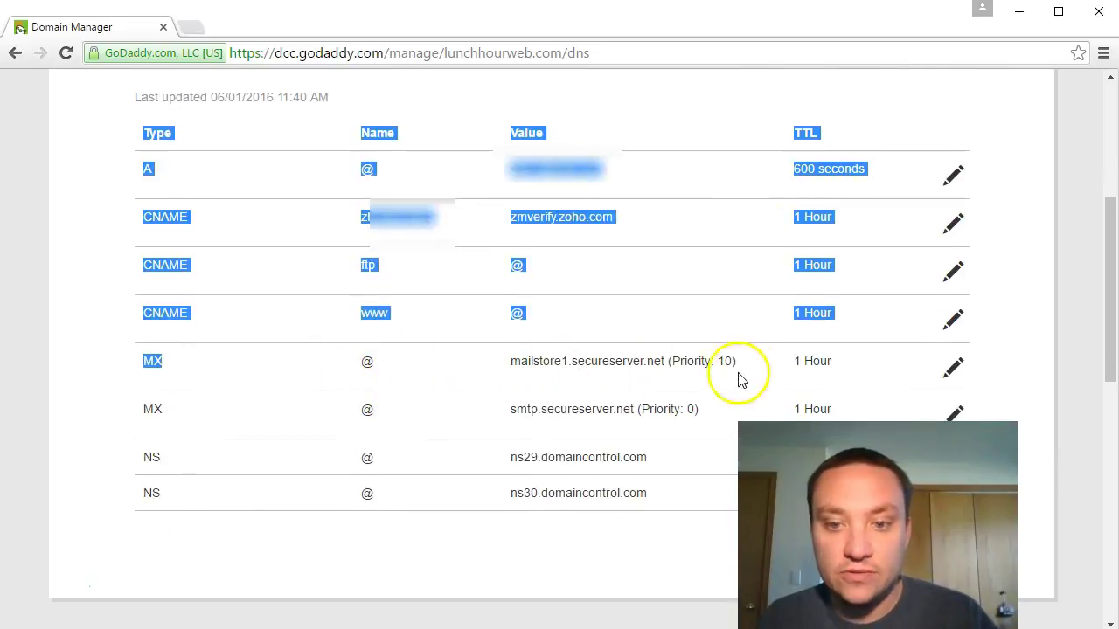
# Step: Change the mailstore1 MX record to point to mx.zoho.com and save it
pyautogui.click(953, 371)
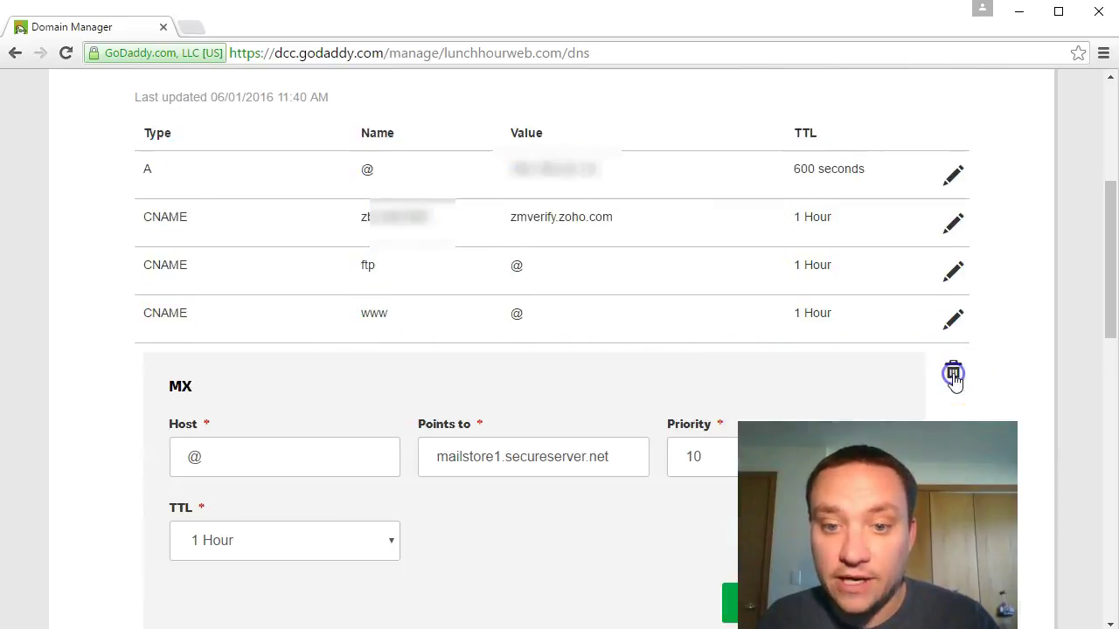
pyautogui.scroll(-1, 384, 420)
pyautogui.click(583, 378)
pyautogui.hotkey('ctrl', 'a')
pyautogui.write('mx.zoho.com')
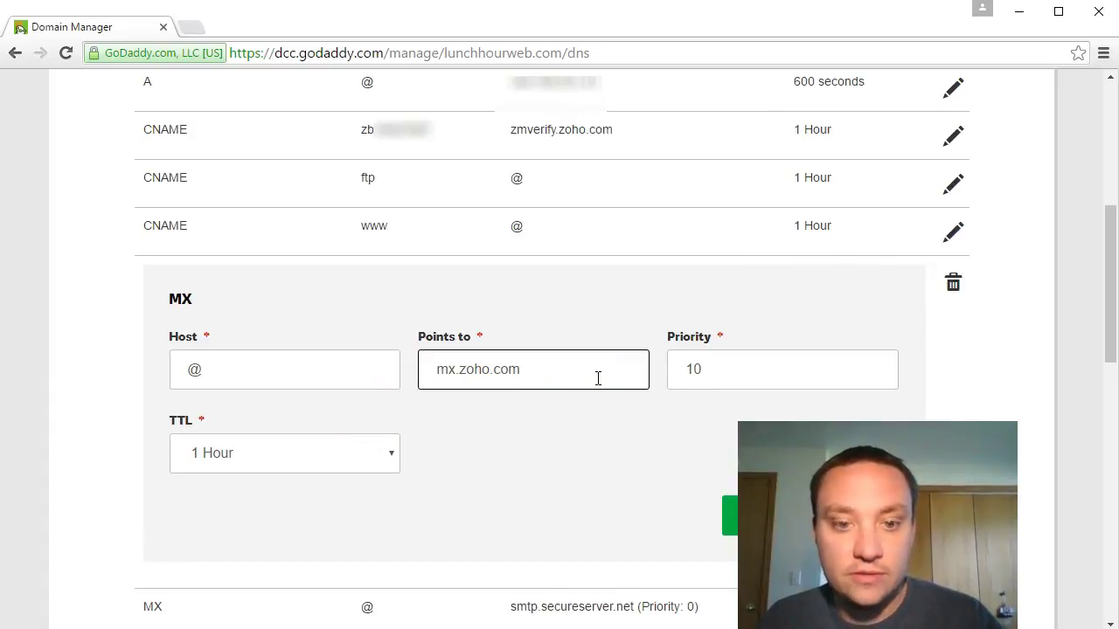
pyautogui.hotkey('alt', 'Tab')
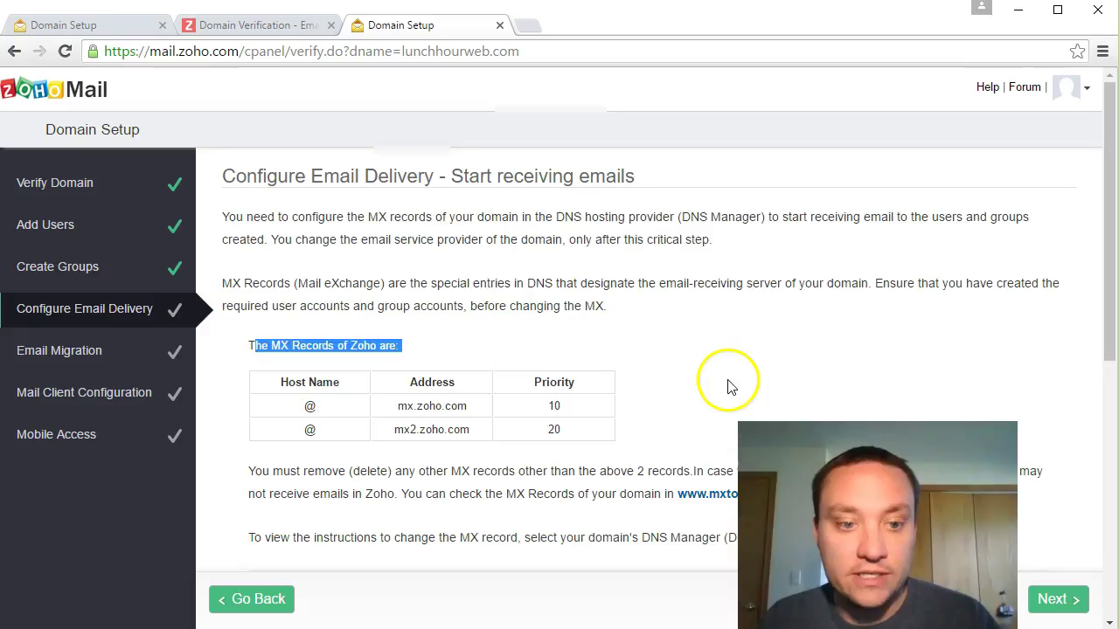
pyautogui.hotkey('alt', 'Tab')
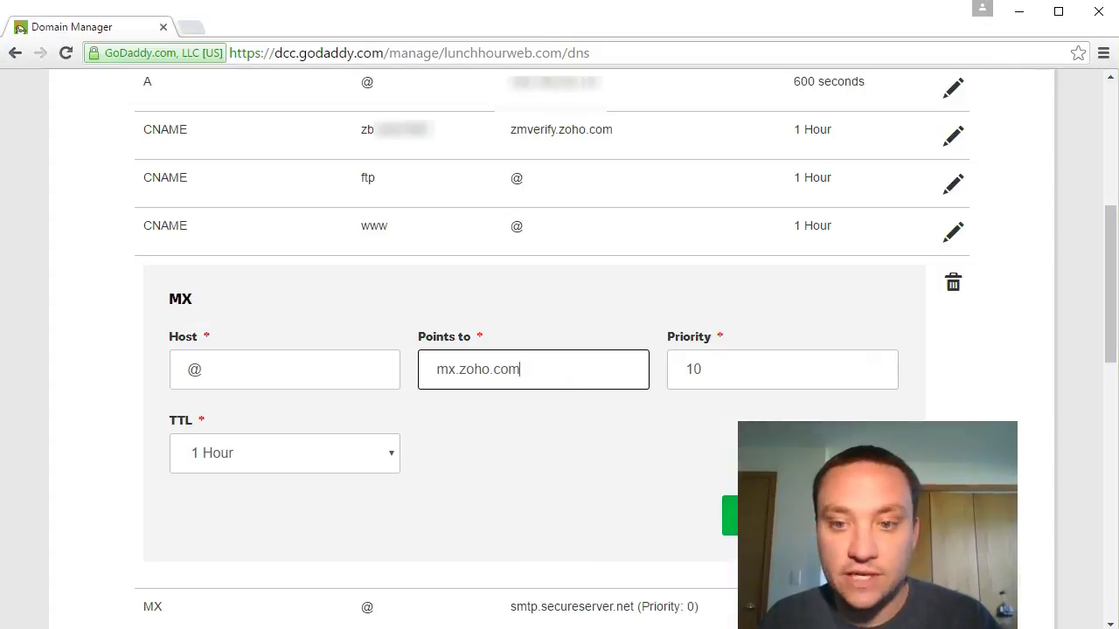
pyautogui.click(727, 514)
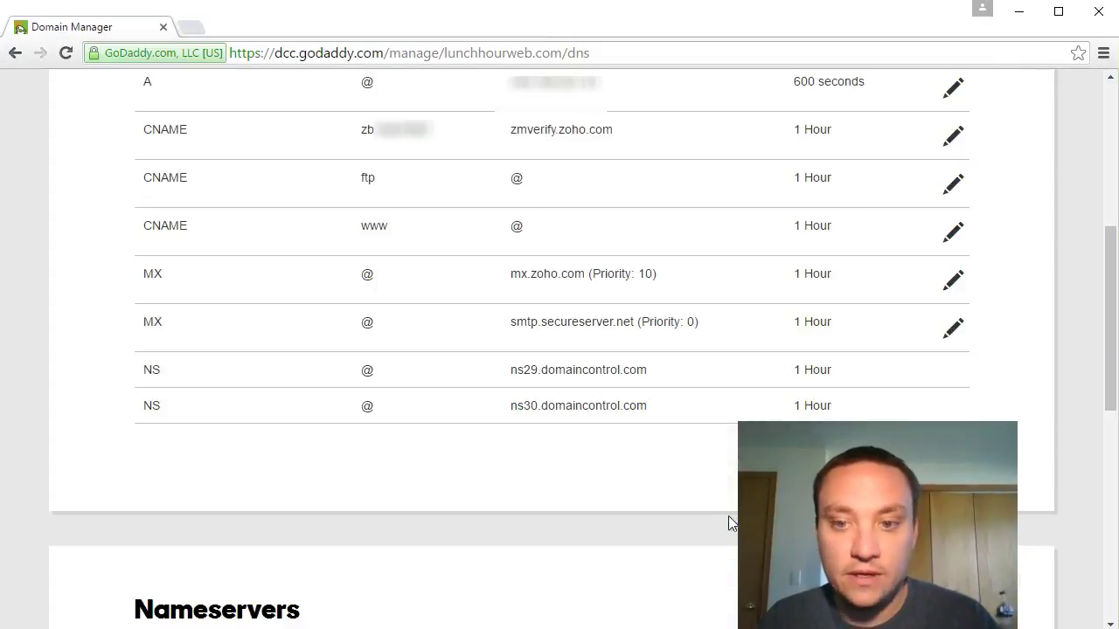
# Step: Replace the smtp.secureserver.net MX record with mx2.zoho.com at priority 20 and save
pyautogui.click(961, 339)
pyautogui.hotkey('alt', 'Tab')
pyautogui.moveTo(473, 429); pyautogui.dragTo(388, 440)
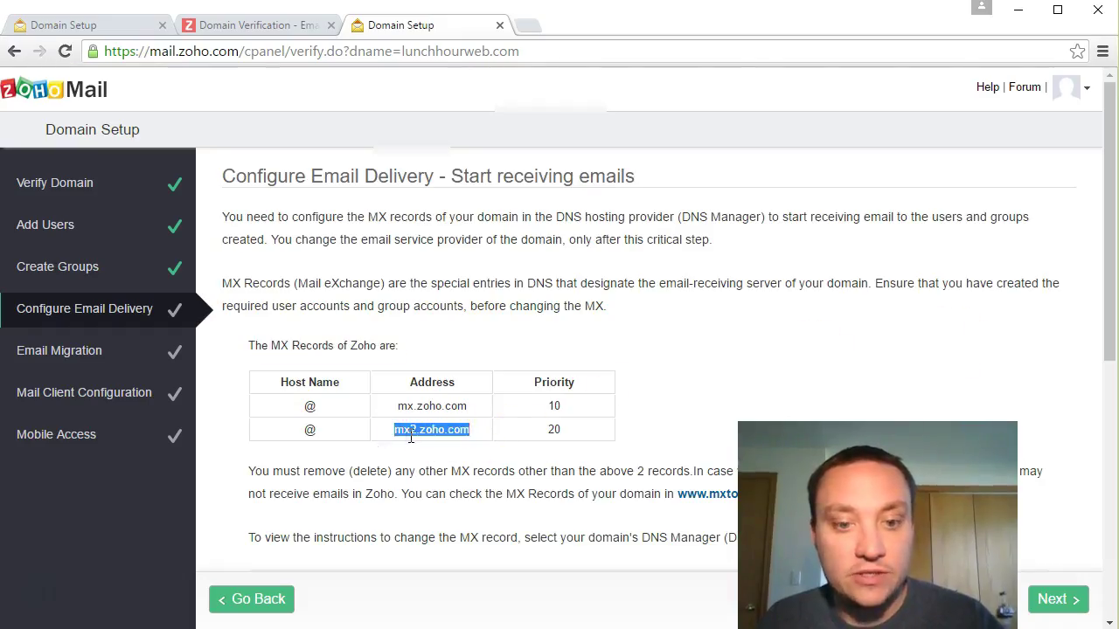
pyautogui.hotkey('ctrl', 'c')
pyautogui.hotkey('alt', 'Tab')
pyautogui.moveTo(595, 425); pyautogui.dragTo(307, 399)
pyautogui.hotkey('ctrl', 'v')
pyautogui.click(700, 423)
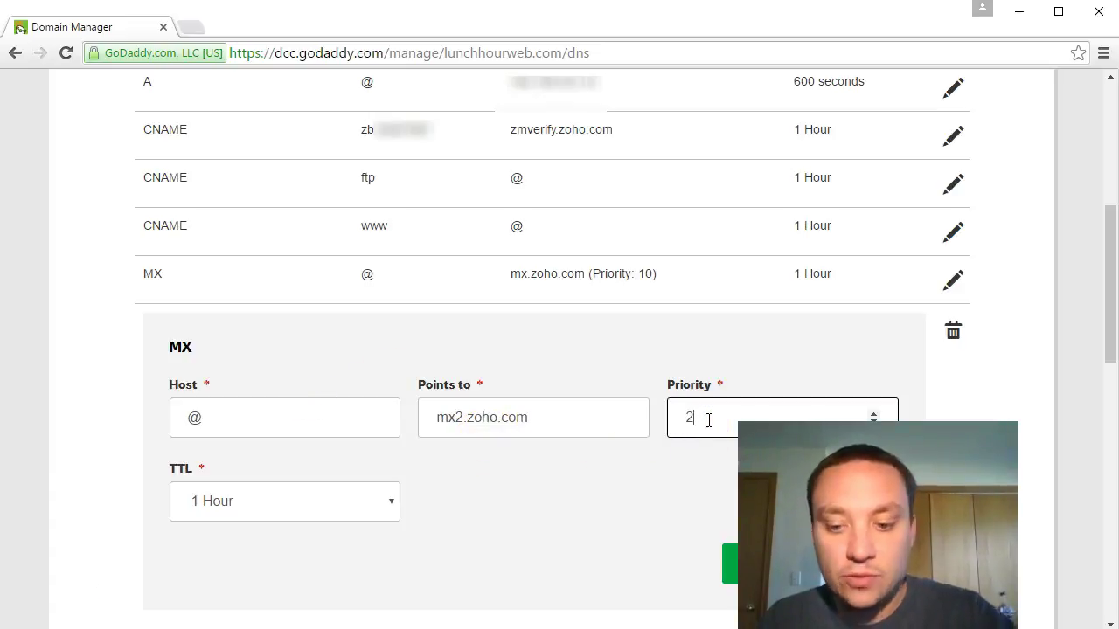
pyautogui.click(729, 566)
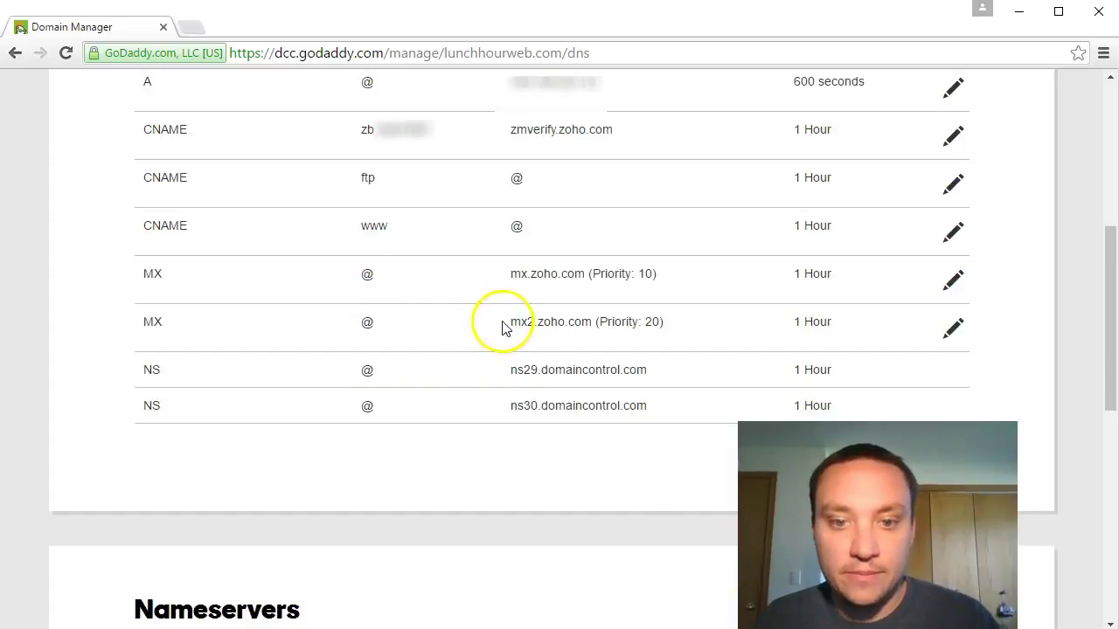
# Step: Review the rest of Zoho's MX instructions, then return to GoDaddy
pyautogui.hotkey('alt', 'Tab')
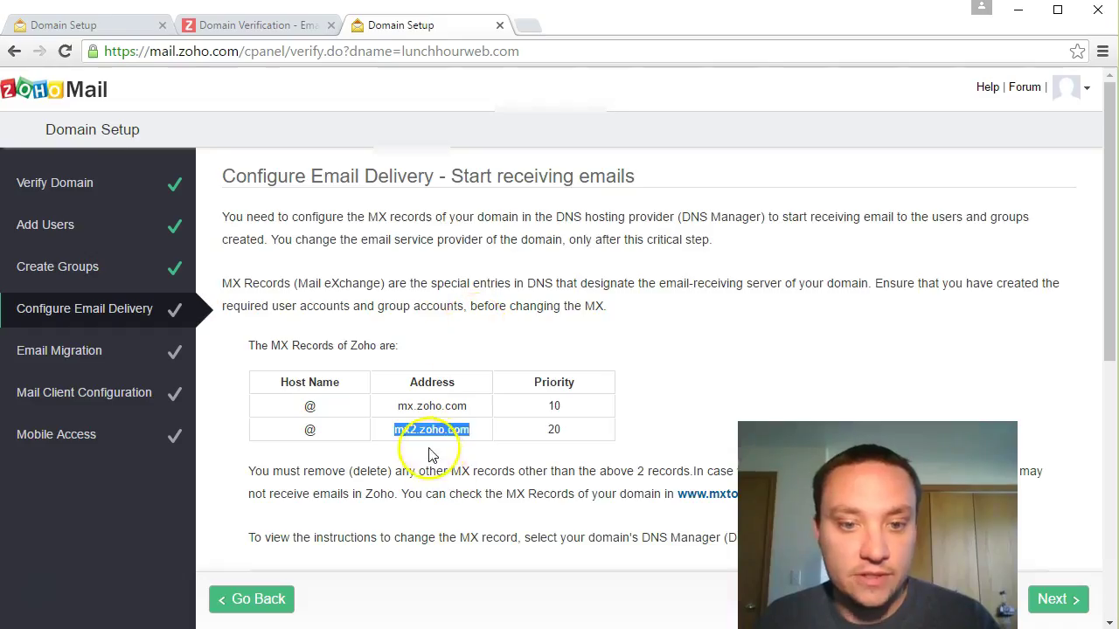
pyautogui.moveTo(451, 472); pyautogui.dragTo(462, 472)
pyautogui.scroll(-2, 402, 454)
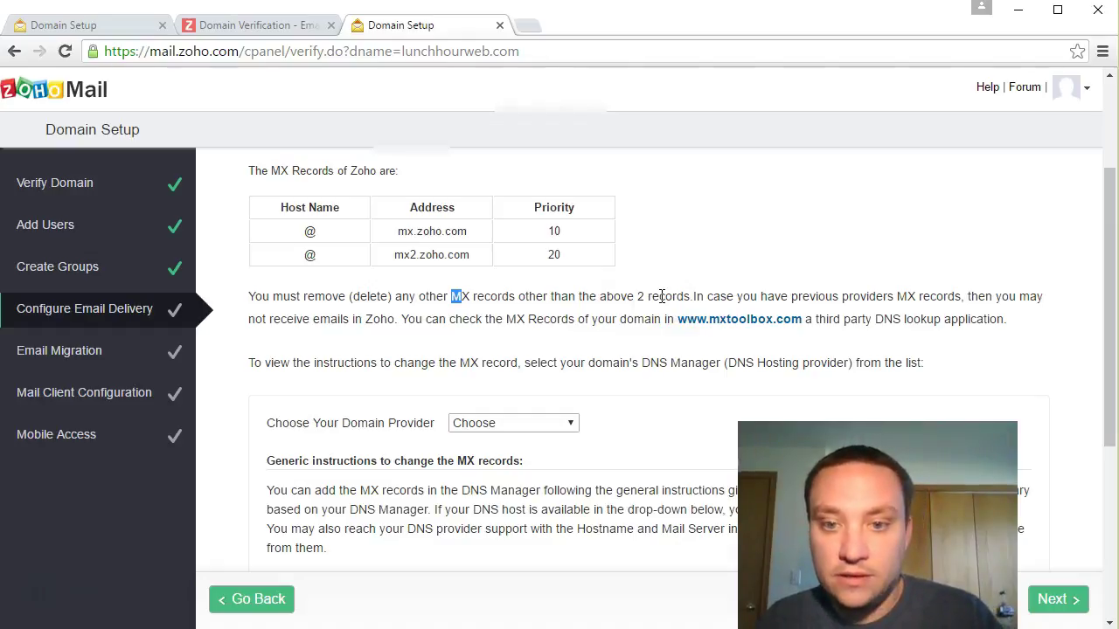
pyautogui.hotkey('alt', 'Tab')
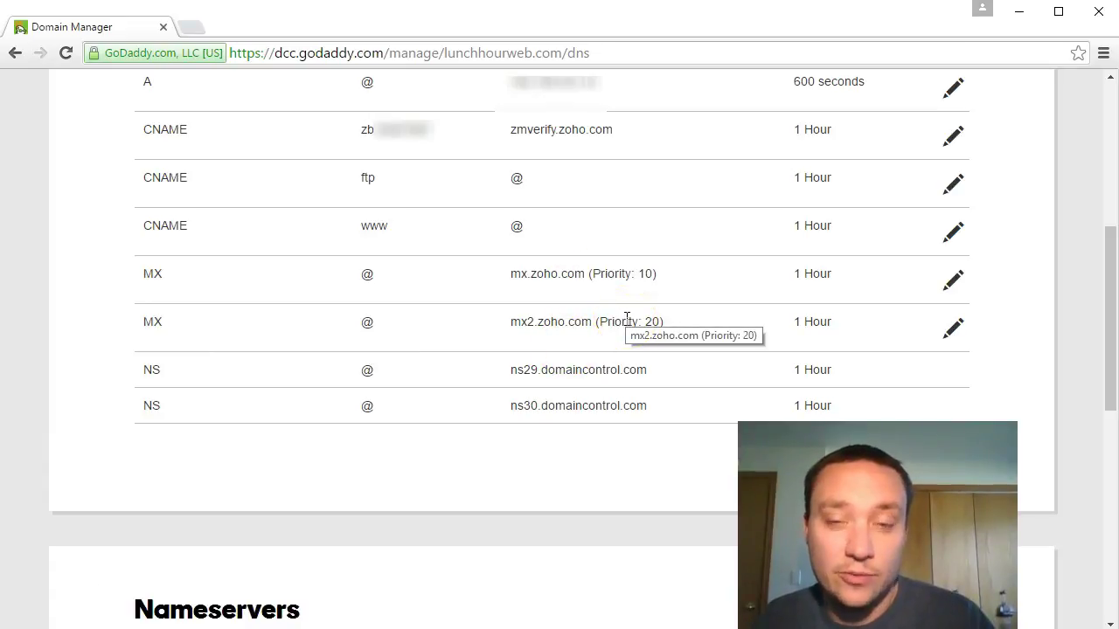
# Step: Read through the Zoho MX instructions and complete the Configure Email Delivery step
pyautogui.hotkey('alt', 'Tab')
pyautogui.scroll(-2, 614, 378)
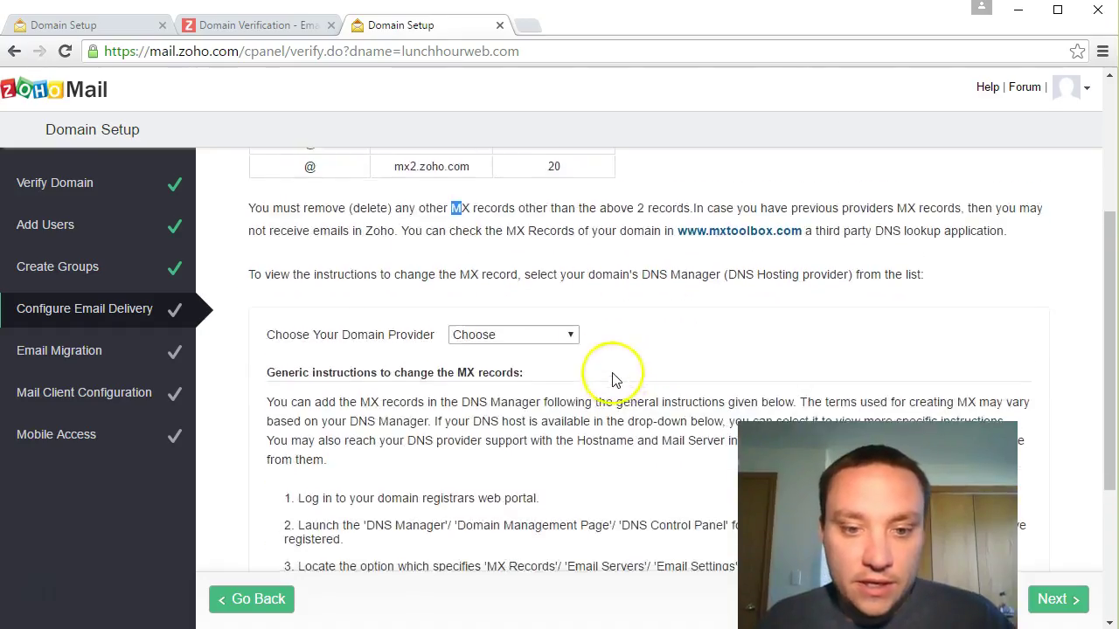
pyautogui.scroll(-3, 615, 378)
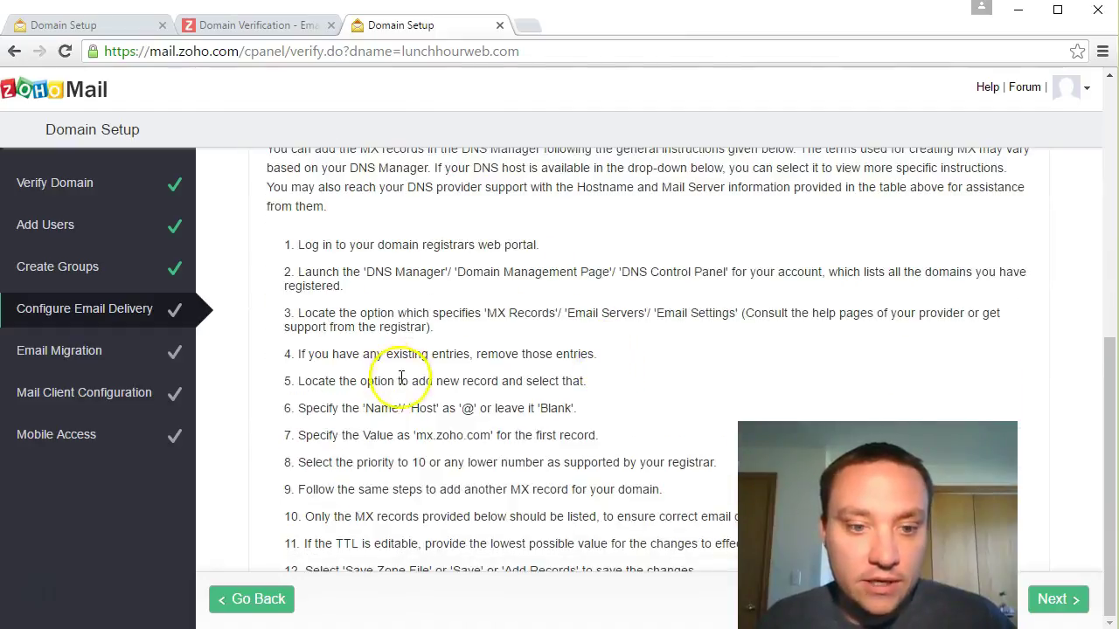
pyautogui.click(1074, 605)
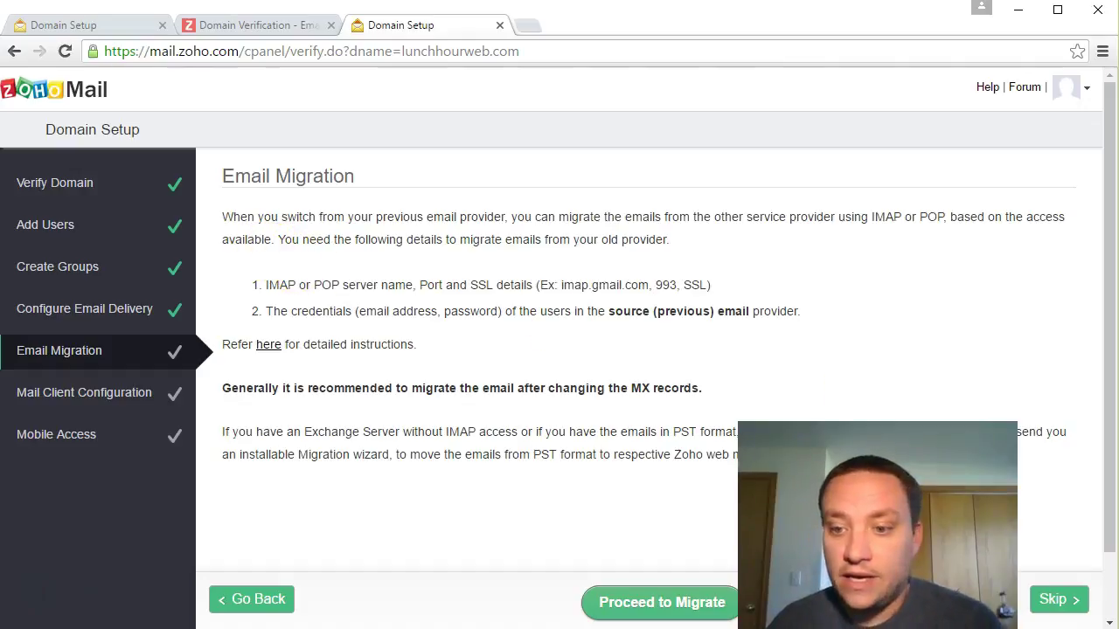
# Step: Skip the Email Migration step
pyautogui.click(1055, 616)
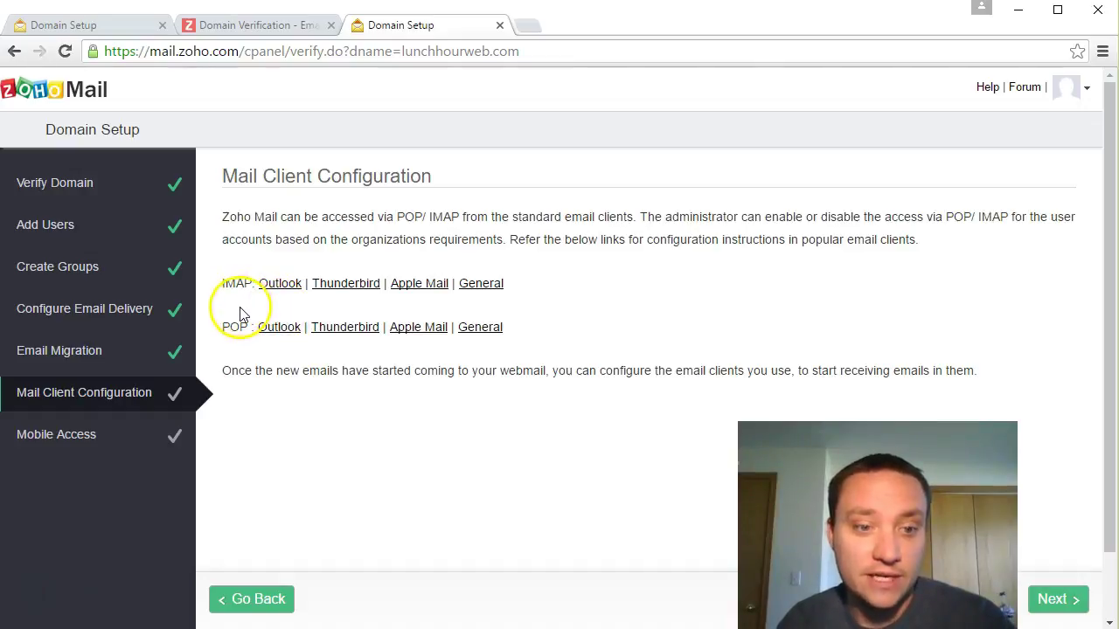
# Step: Move past mail client setup, read the Mobile Access page, and proceed to Mobile Accounts
pyautogui.click(1072, 605)
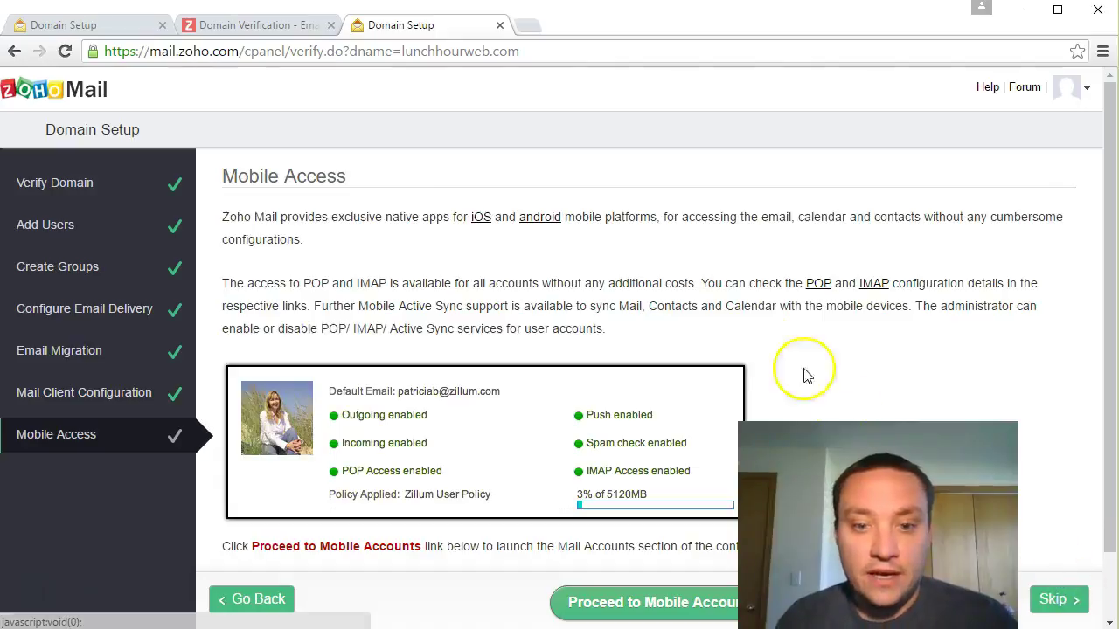
pyautogui.moveTo(244, 216); pyautogui.dragTo(636, 244)
pyautogui.click(772, 262)
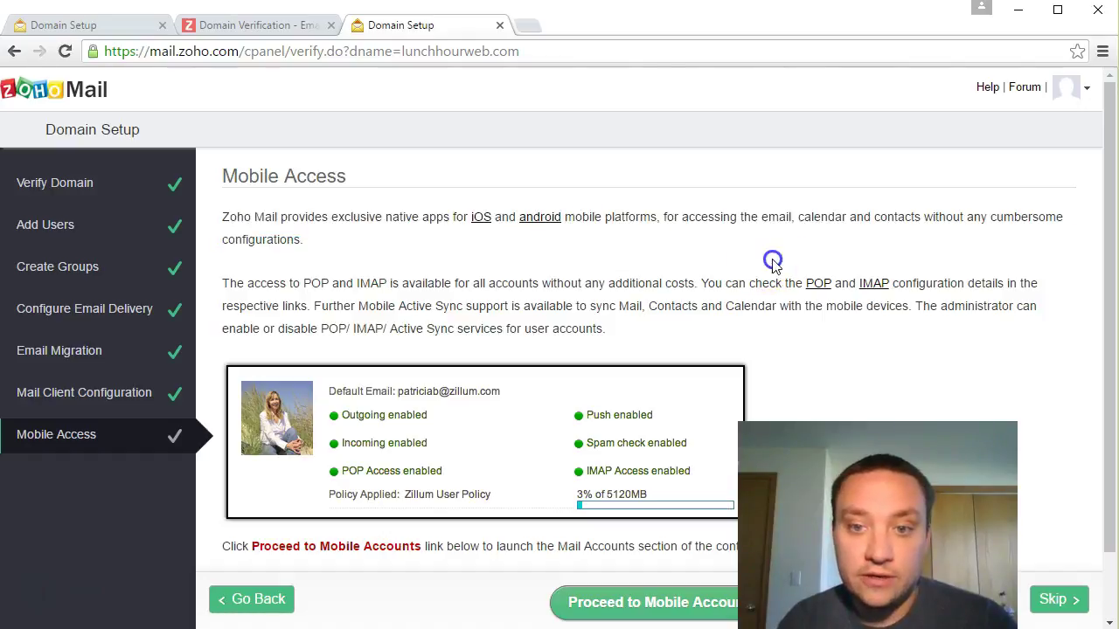
pyautogui.moveTo(772, 262); pyautogui.dragTo(775, 261)
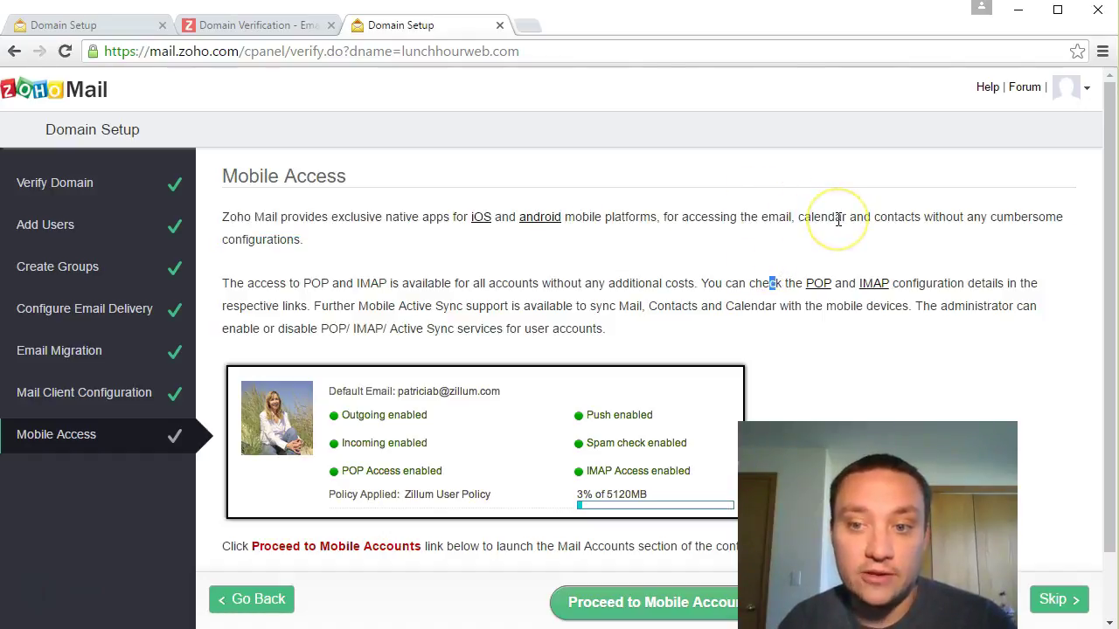
pyautogui.scroll(-1, 740, 250)
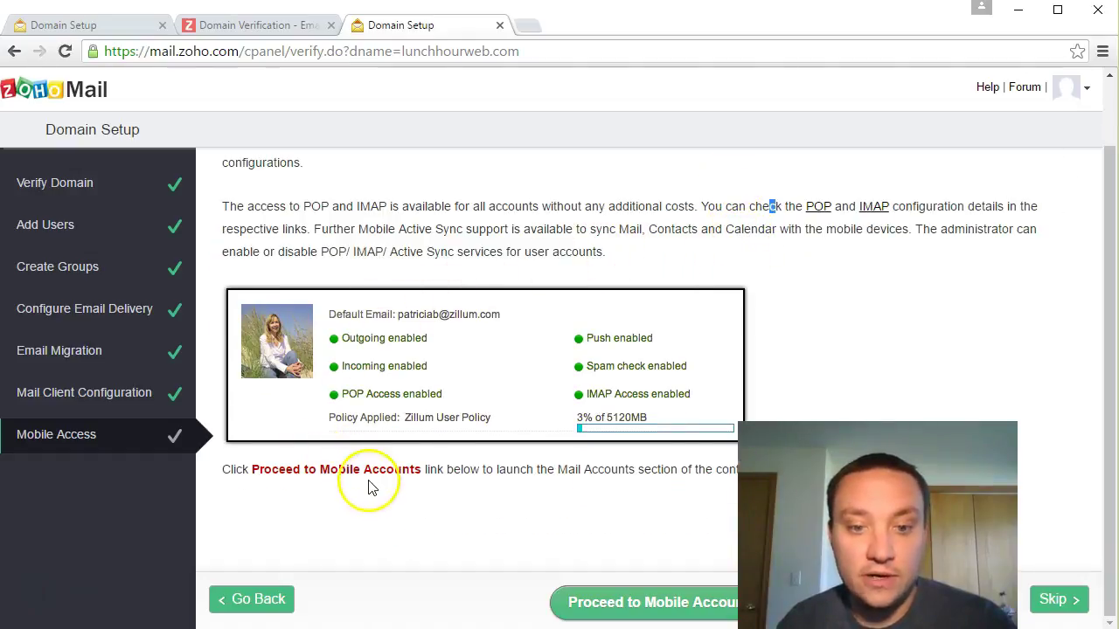
pyautogui.click(654, 602)
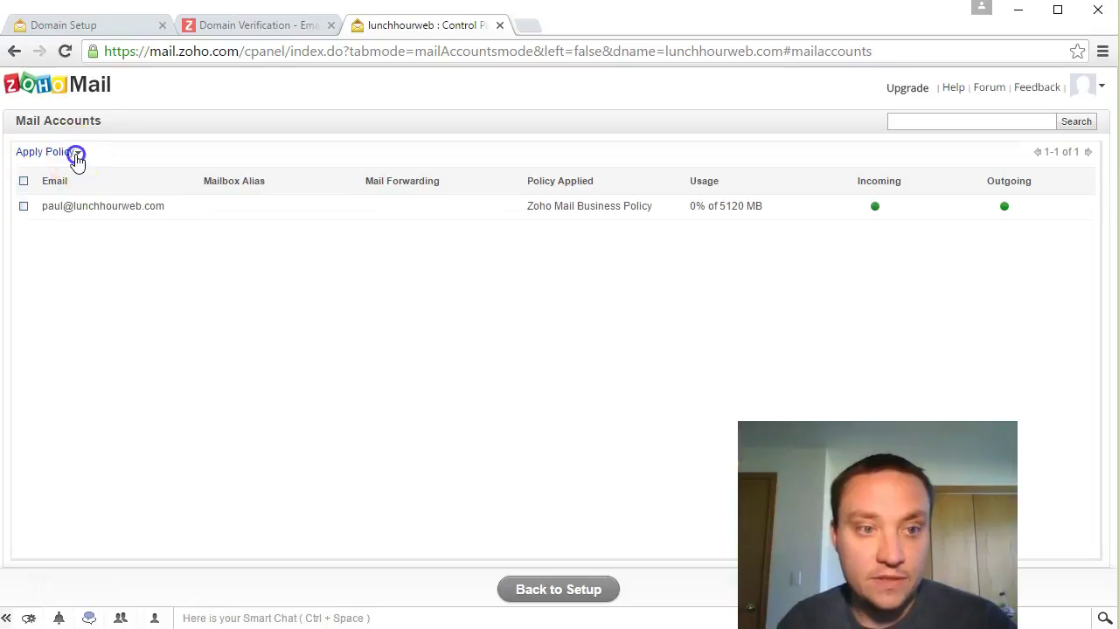
# Step: Enable IMAP and ActiveSync and disable POP for the domain's mail account
pyautogui.click(72, 153)
pyautogui.click(206, 210)
pyautogui.click(132, 208)
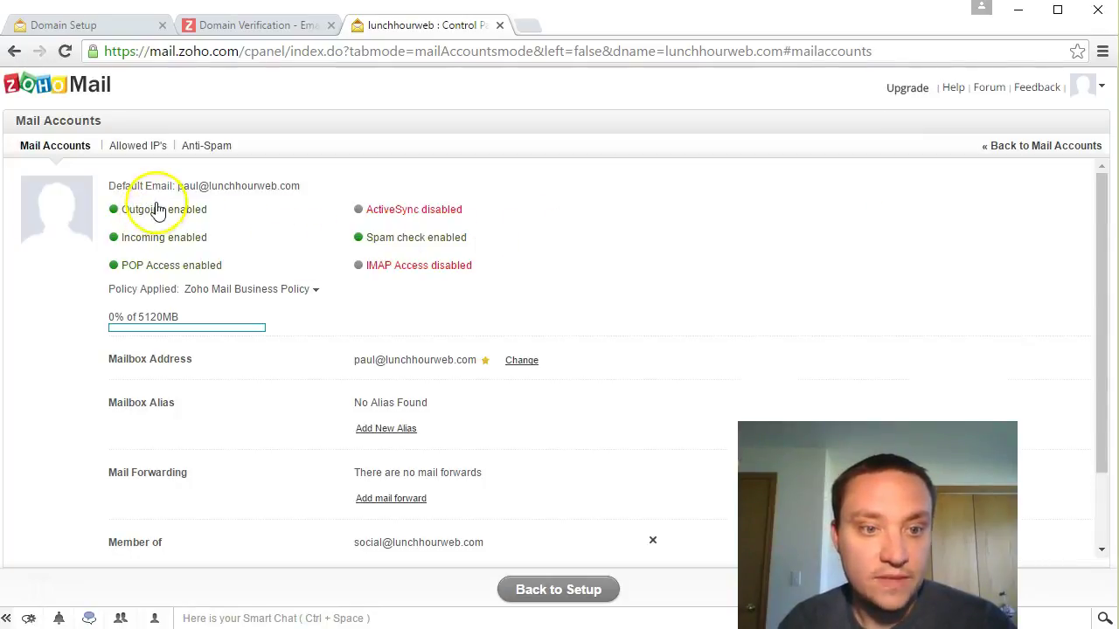
pyautogui.click(398, 276)
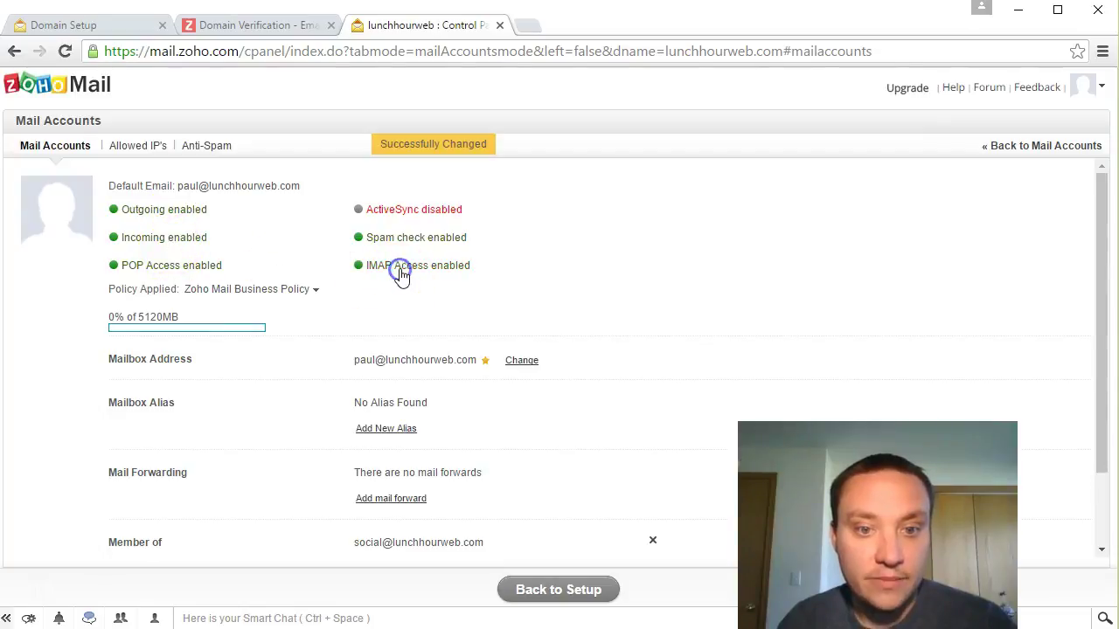
pyautogui.click(187, 266)
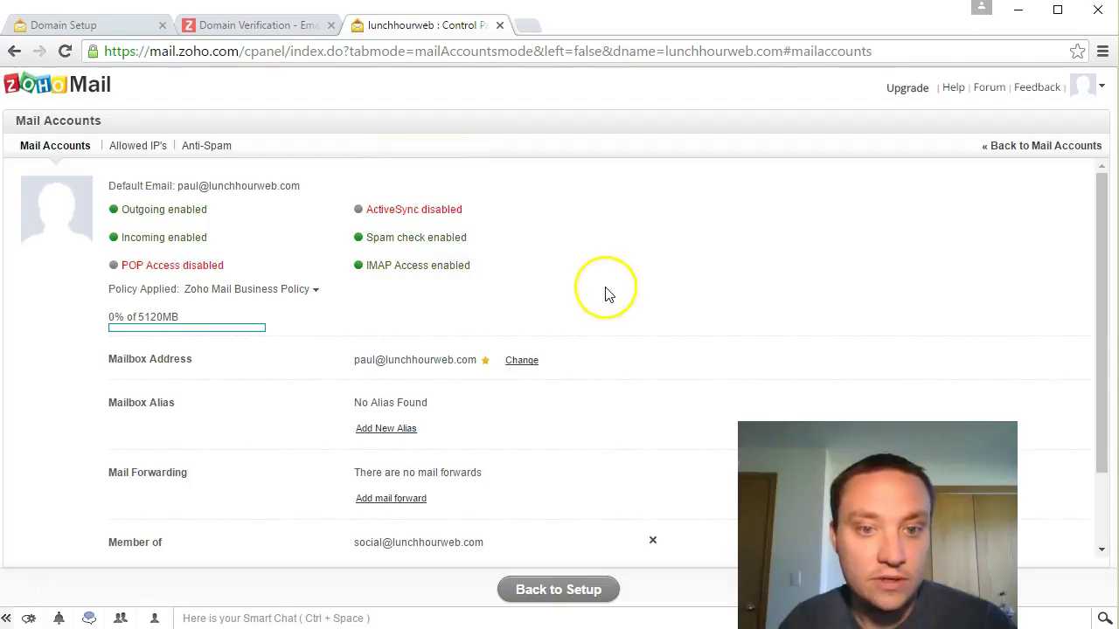
pyautogui.click(428, 217)
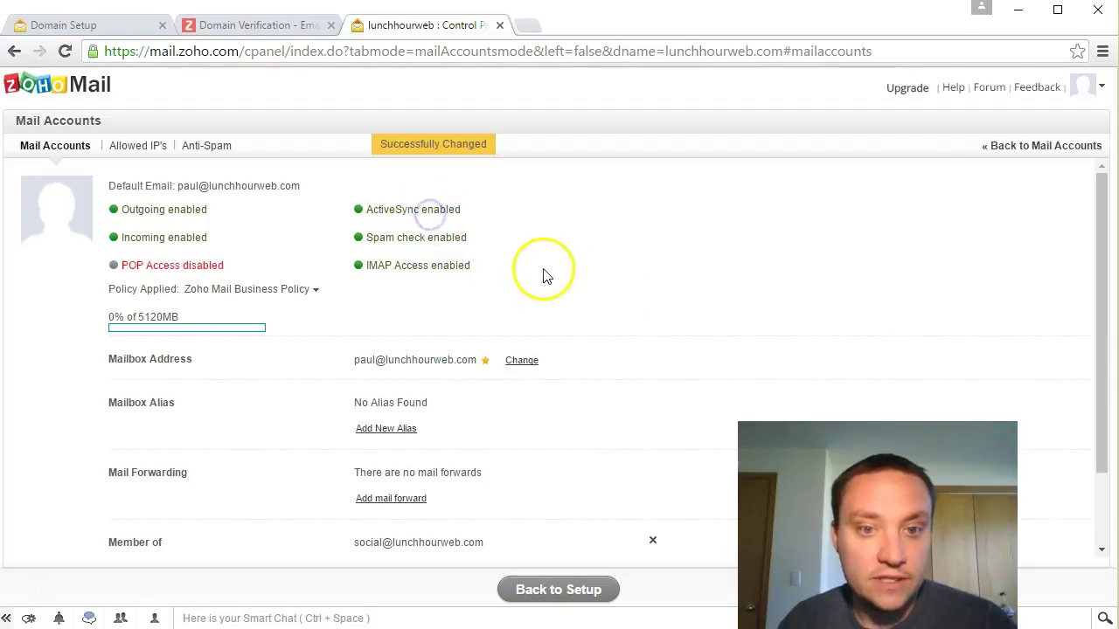
# Step: Review the account settings and return to the completed setup summary
pyautogui.scroll(-2, 619, 282)
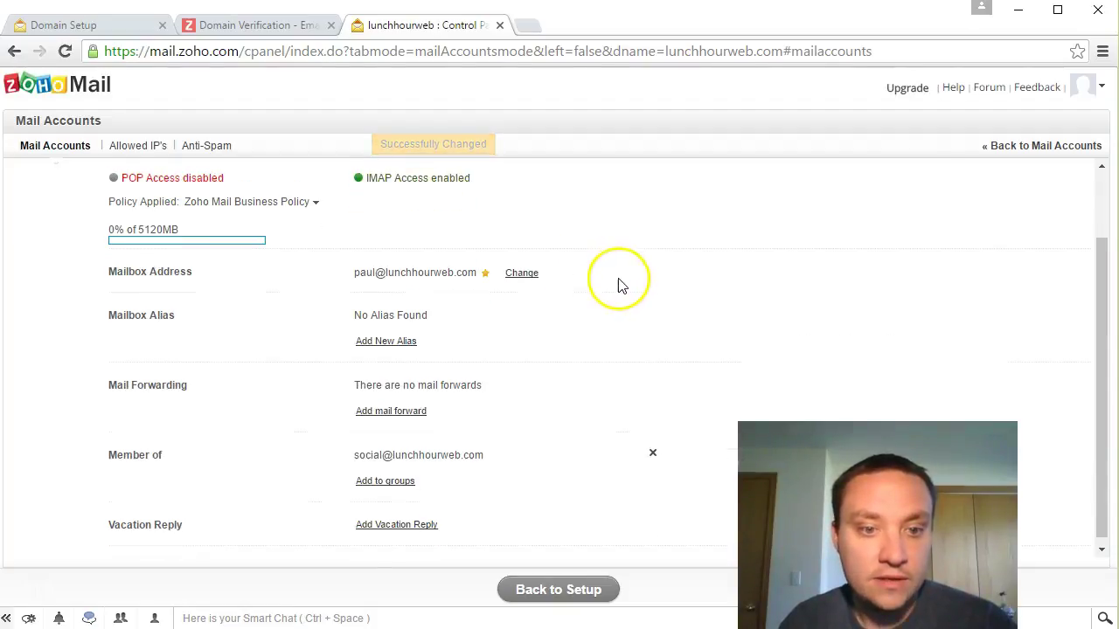
pyautogui.scroll(-1, 619, 282)
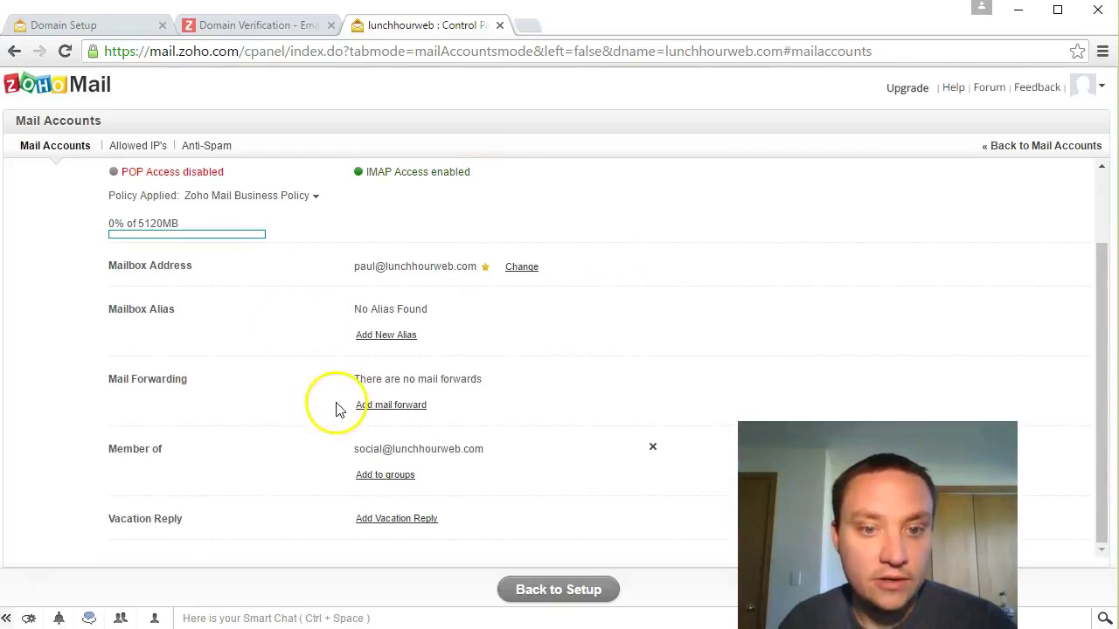
pyautogui.scroll(2, 479, 426)
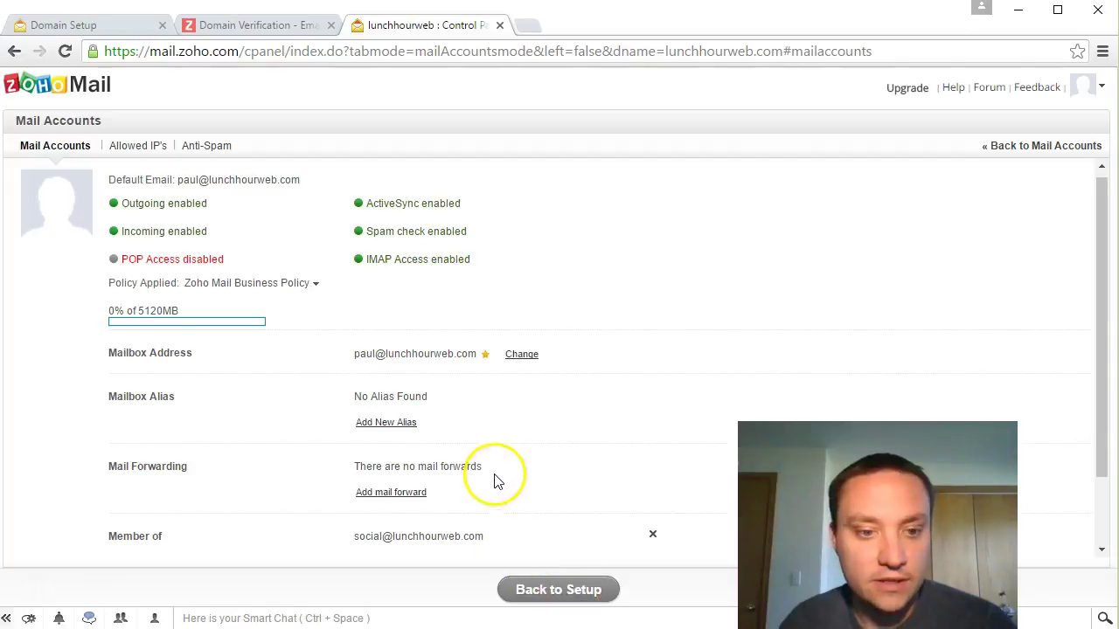
pyautogui.scroll(-2, 497, 477)
pyautogui.click(558, 584)
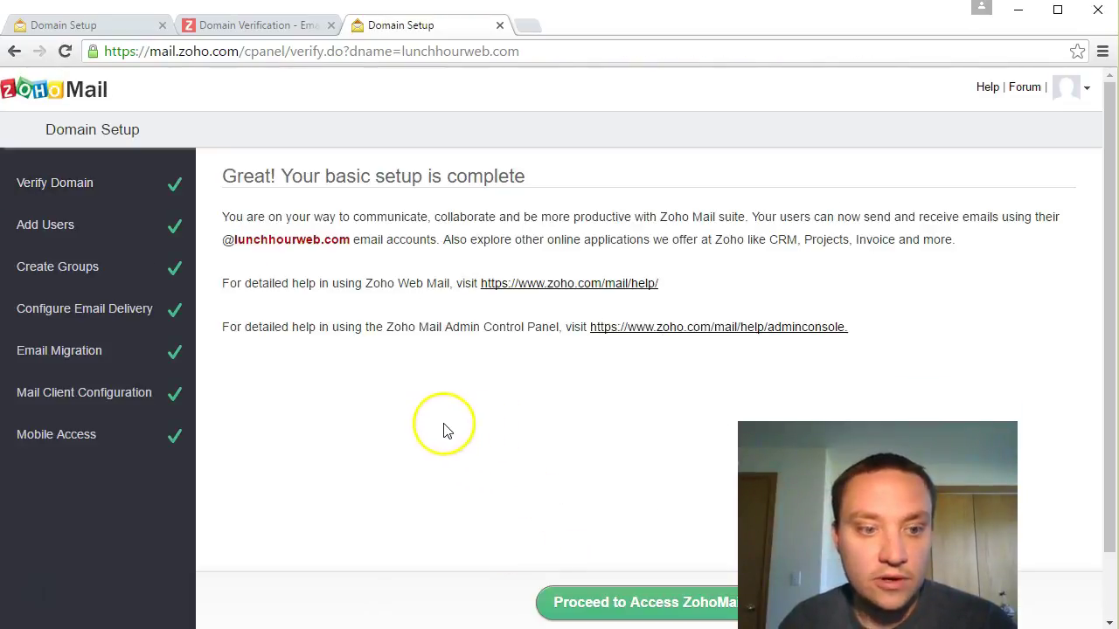
# Step: Enter the inbox, close the weekly updates popup, play the Streams video, dismiss notifications
pyautogui.scroll(-1, 529, 424)
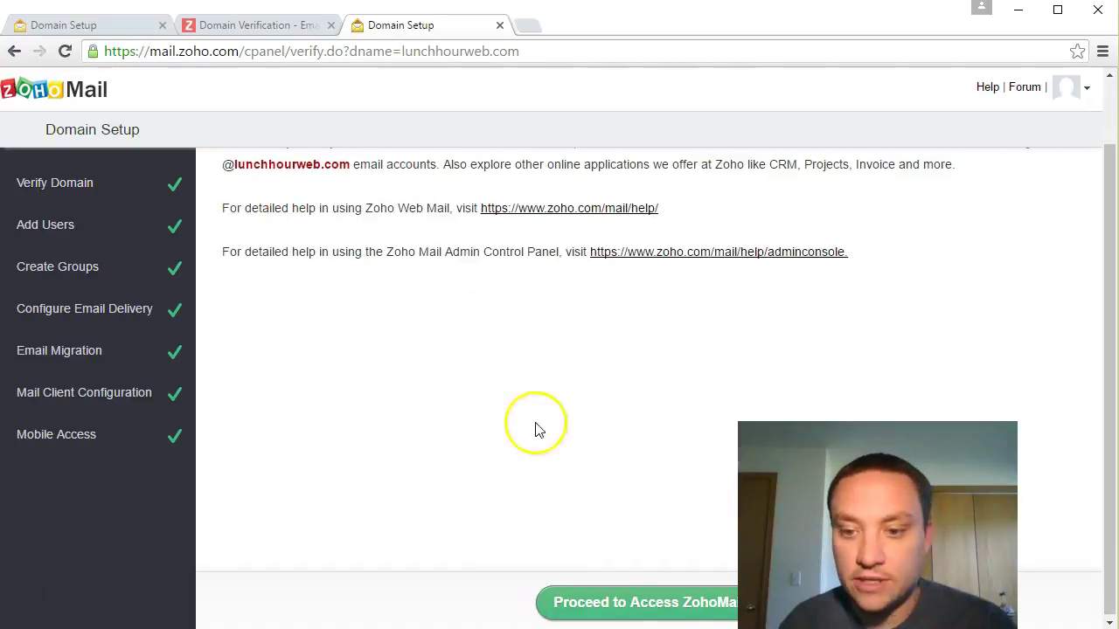
pyautogui.click(603, 601)
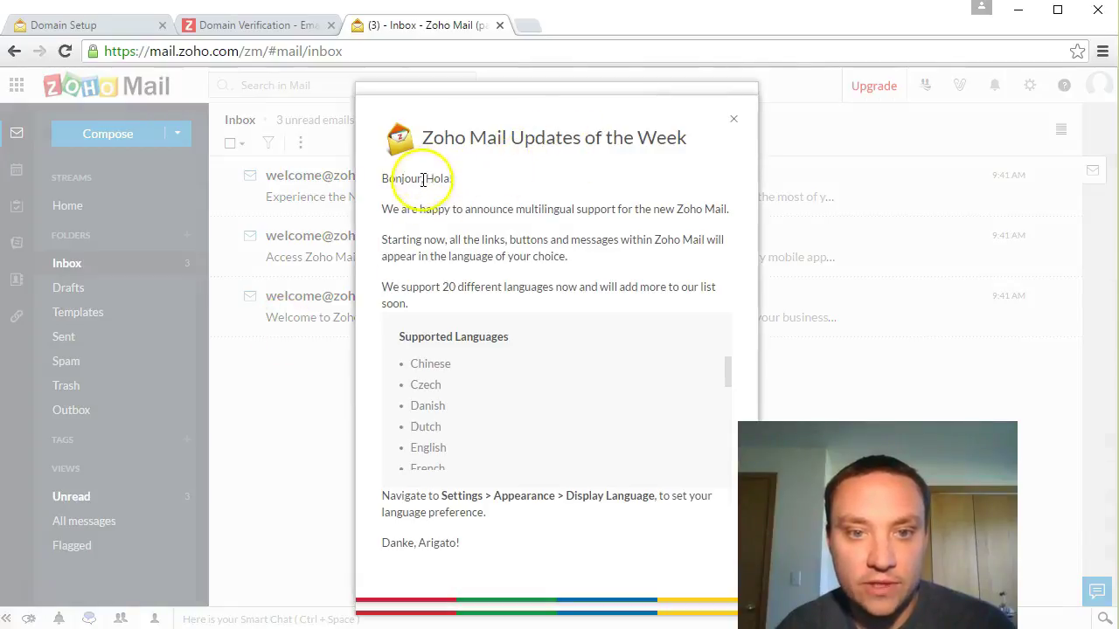
pyautogui.scroll(-5, 601, 345)
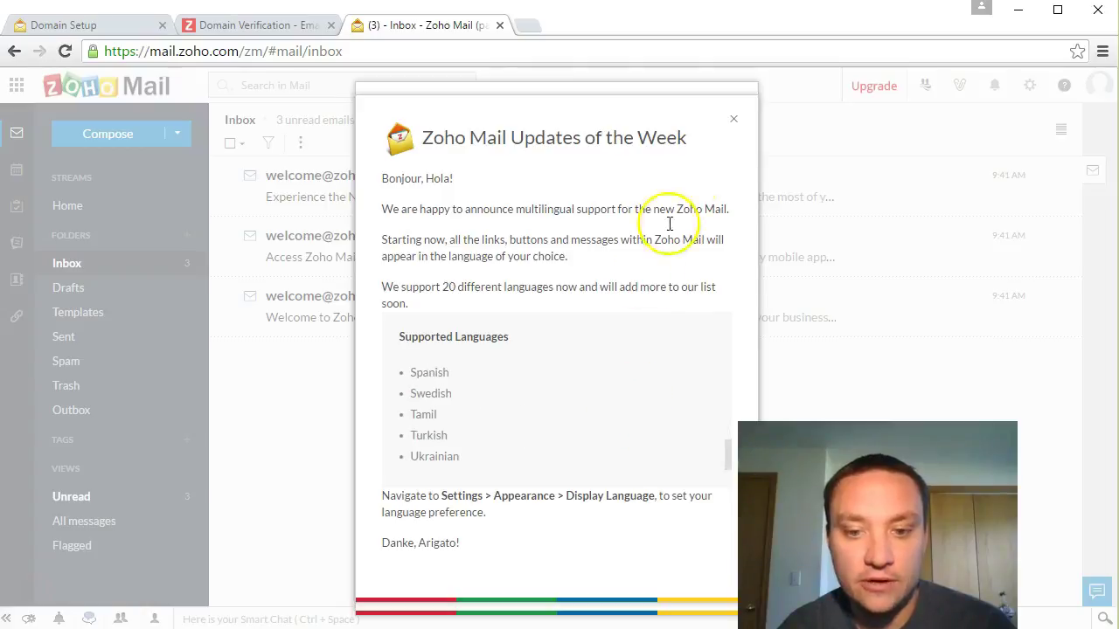
pyautogui.click(733, 118)
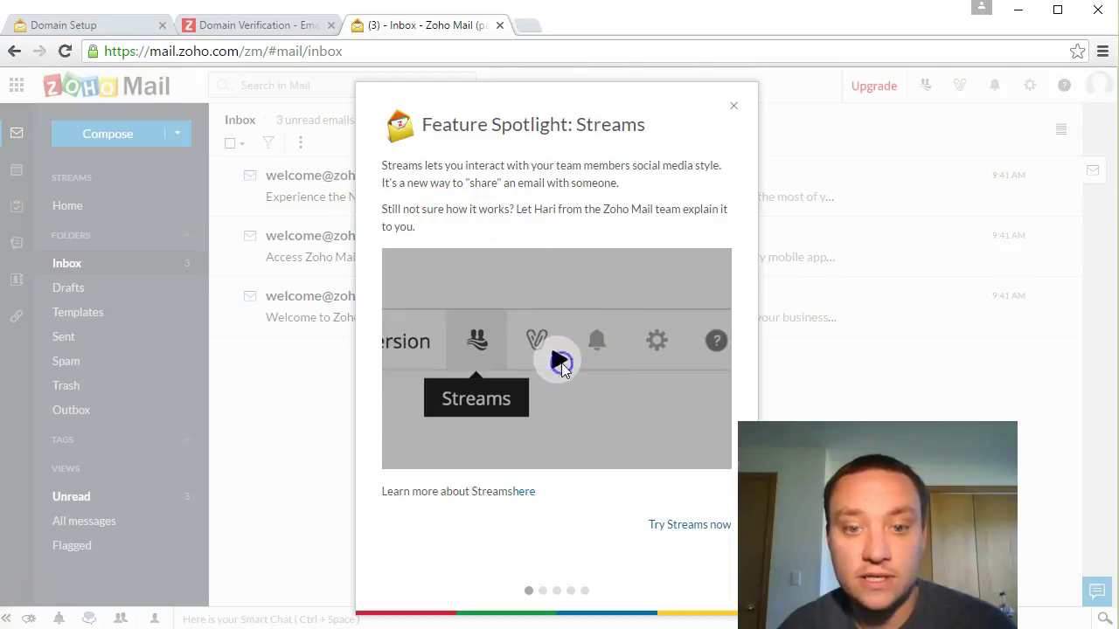
pyautogui.click(559, 361)
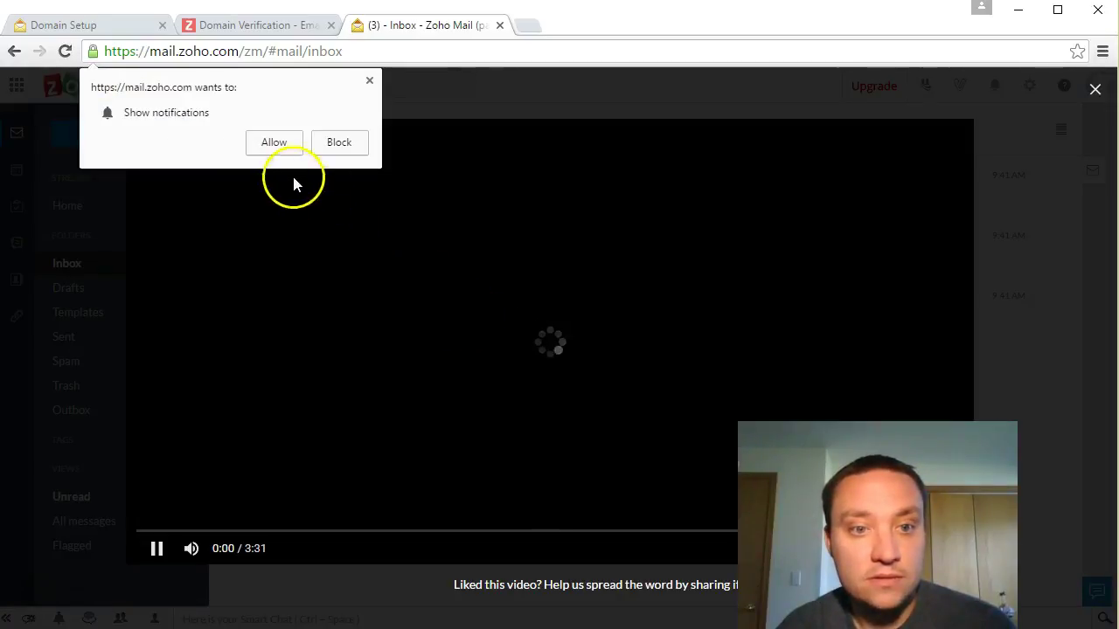
pyautogui.click(274, 142)
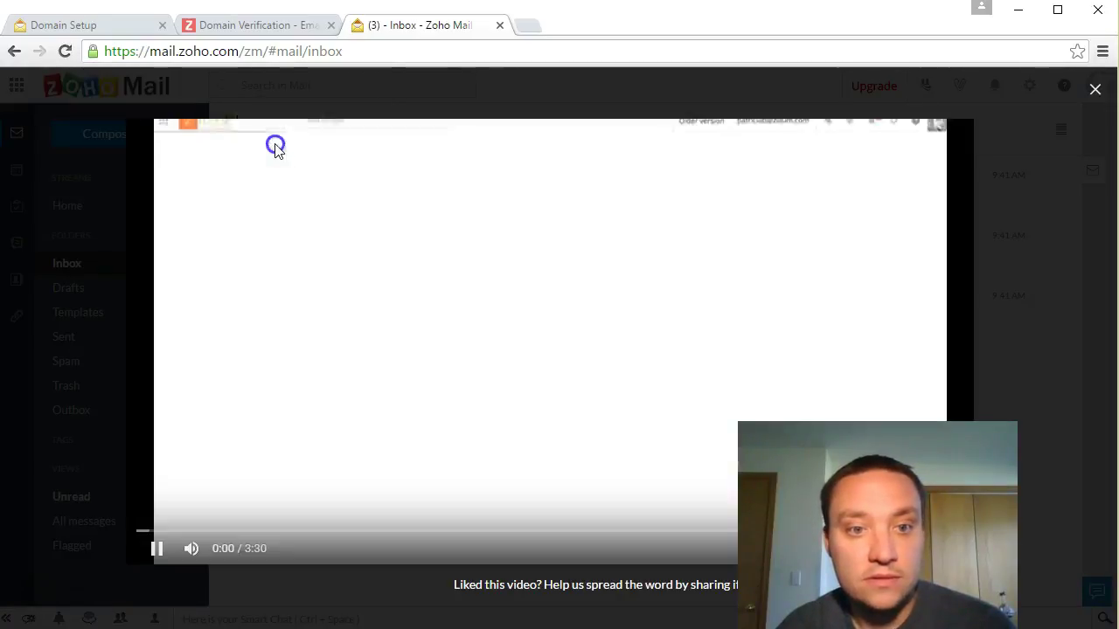
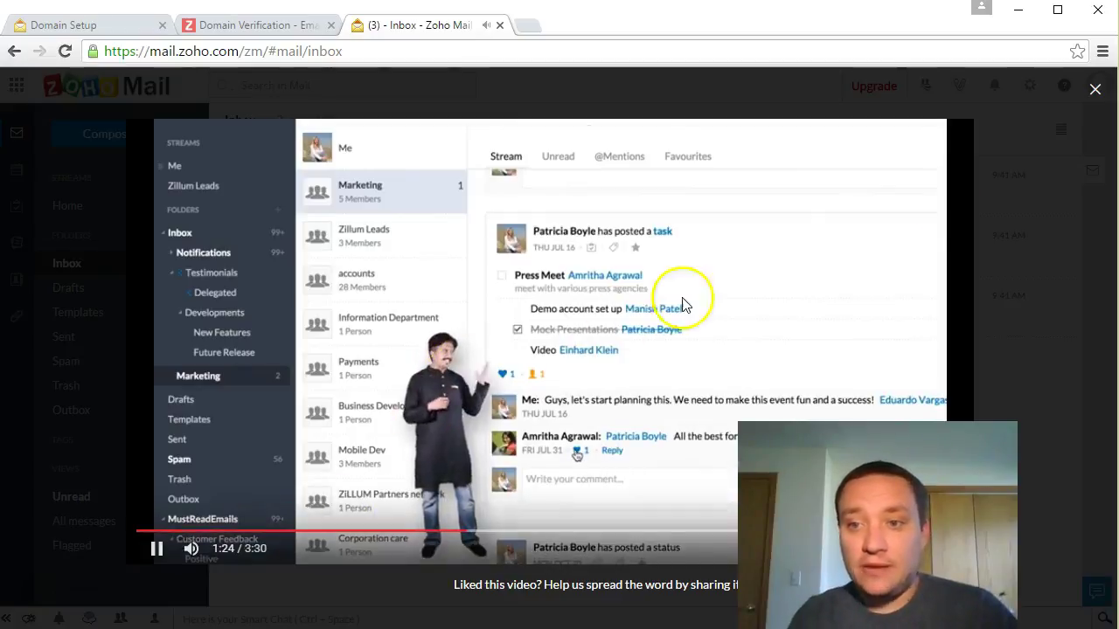
# Step: Close the Streams intro video and the Feature Spotlight: Streams dialog
pyautogui.click(1095, 88)
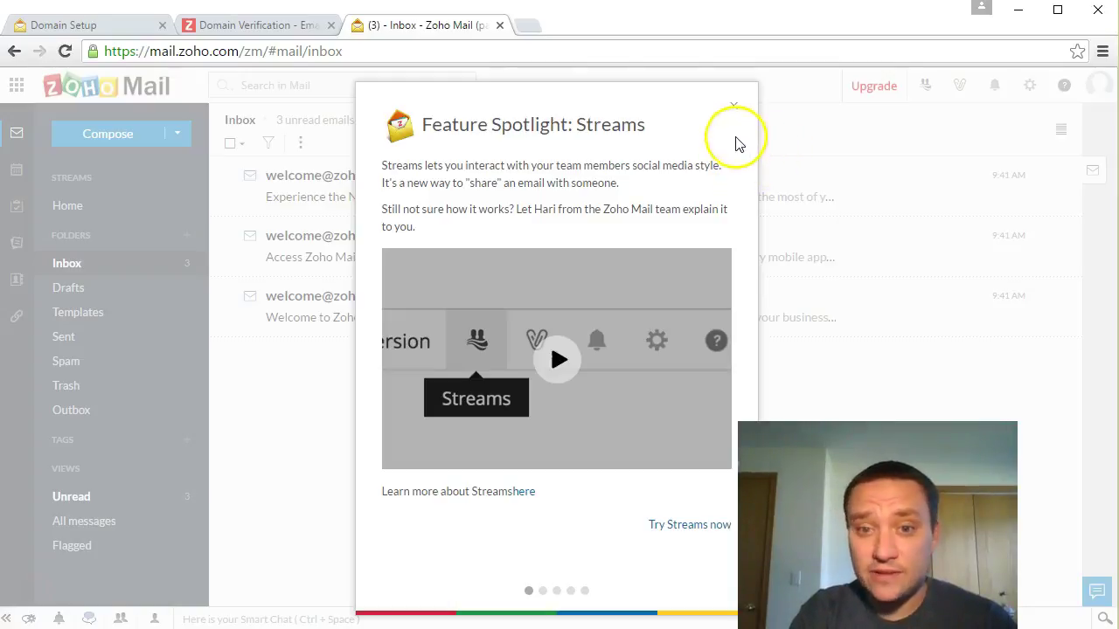
pyautogui.click(734, 108)
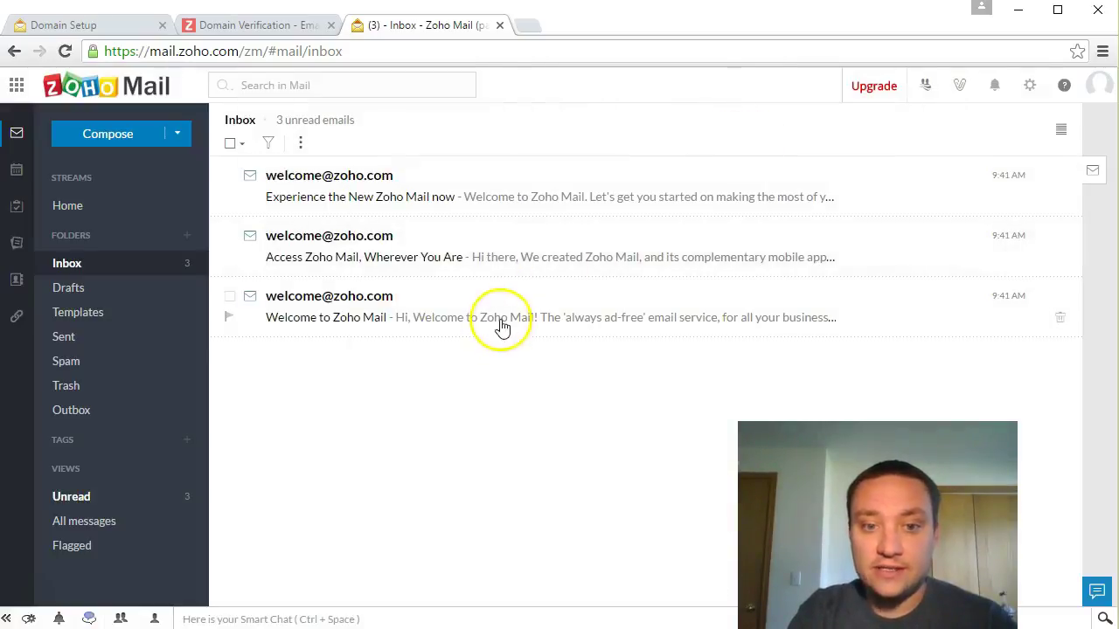
# Step: Open the Welcome to Zoho Mail email and scroll through its body
pyautogui.click(500, 326)
pyautogui.scroll(-1, 573, 297)
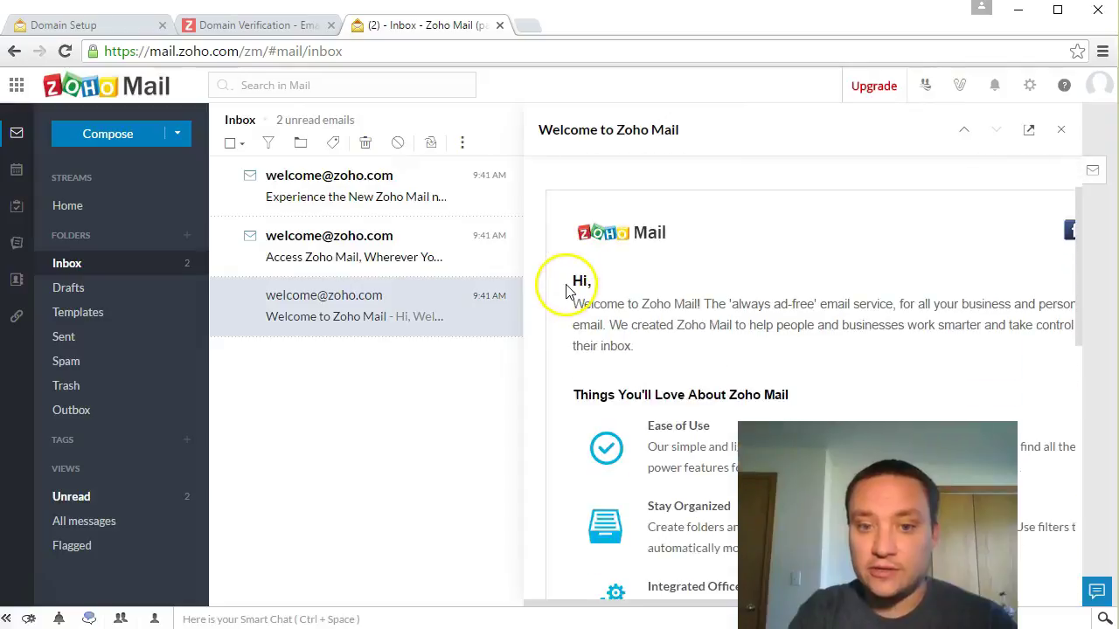
pyautogui.scroll(-1, 566, 291)
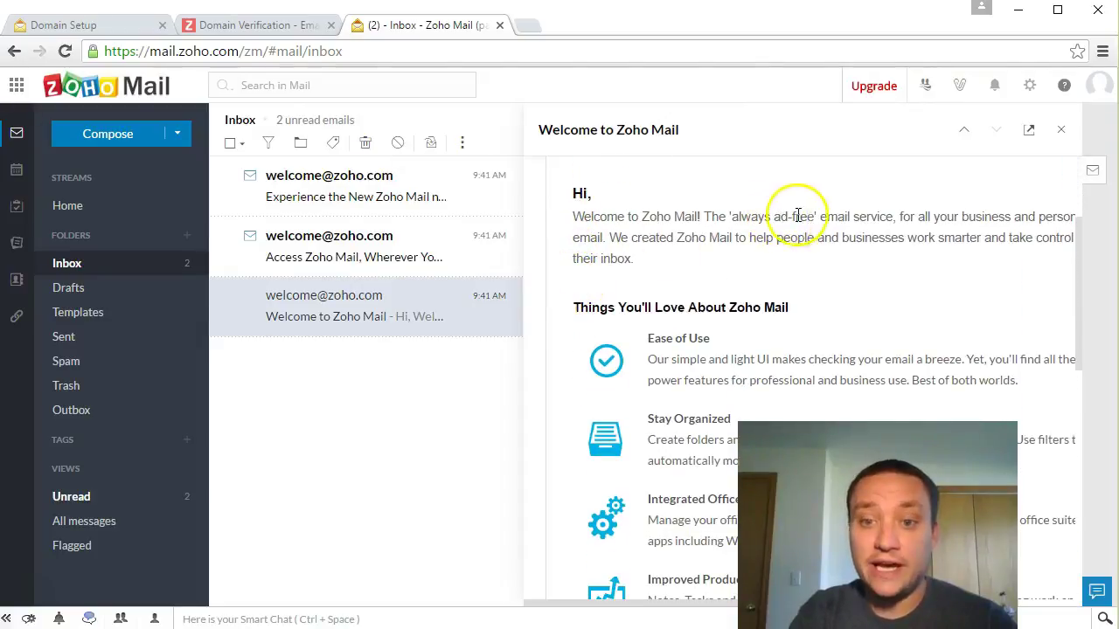
pyautogui.scroll(-1, 738, 256)
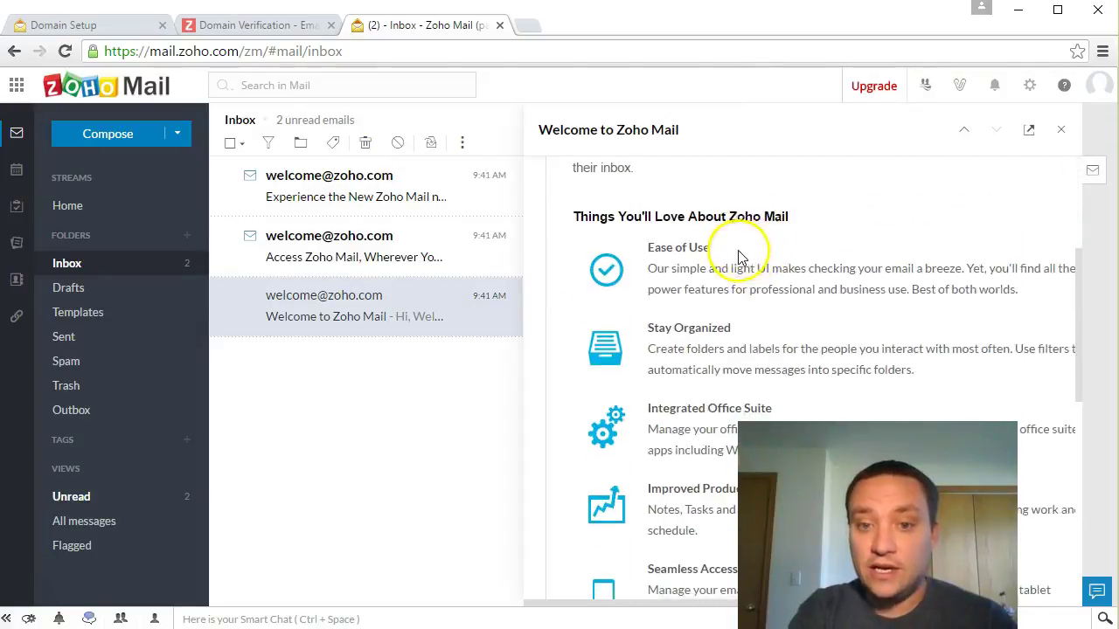
pyautogui.scroll(-1, 738, 256)
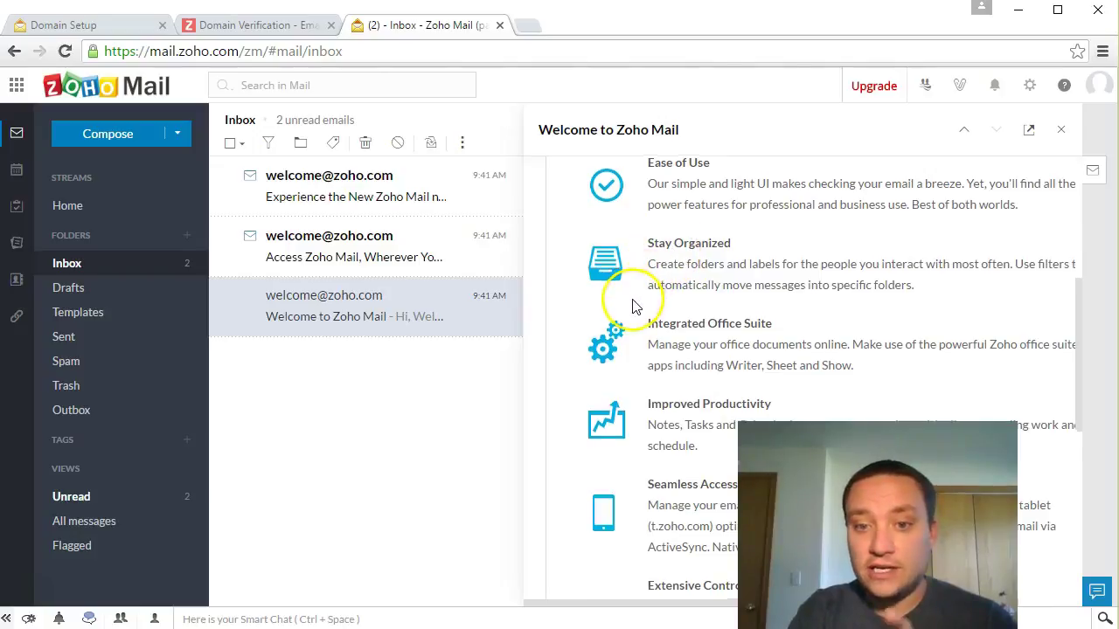
pyautogui.scroll(-1, 635, 306)
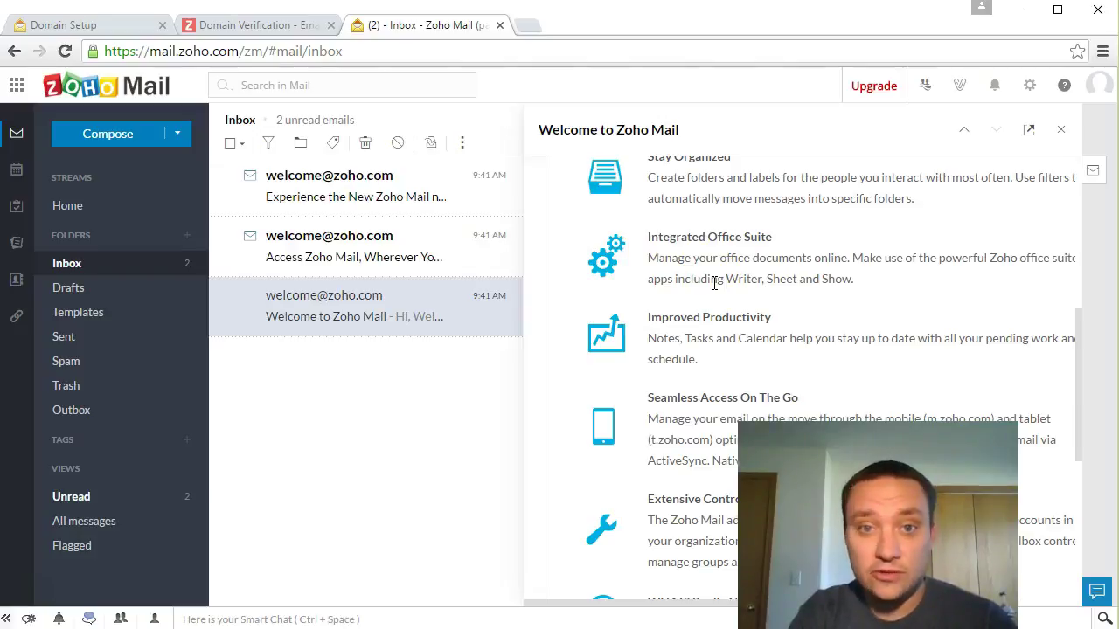
pyautogui.scroll(-1, 710, 290)
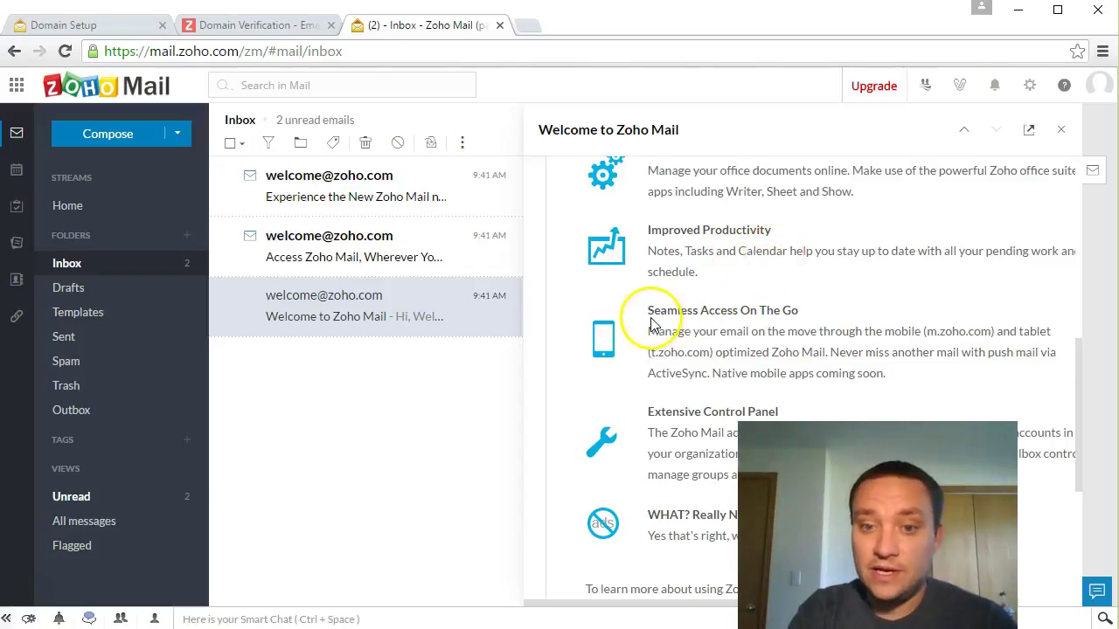
pyautogui.scroll(-1, 645, 325)
# Step: Highlight the Seamless Access and Extensive Control Panel descriptions, then open the Access Zoho Mail email
pyautogui.moveTo(671, 244); pyautogui.dragTo(821, 271)
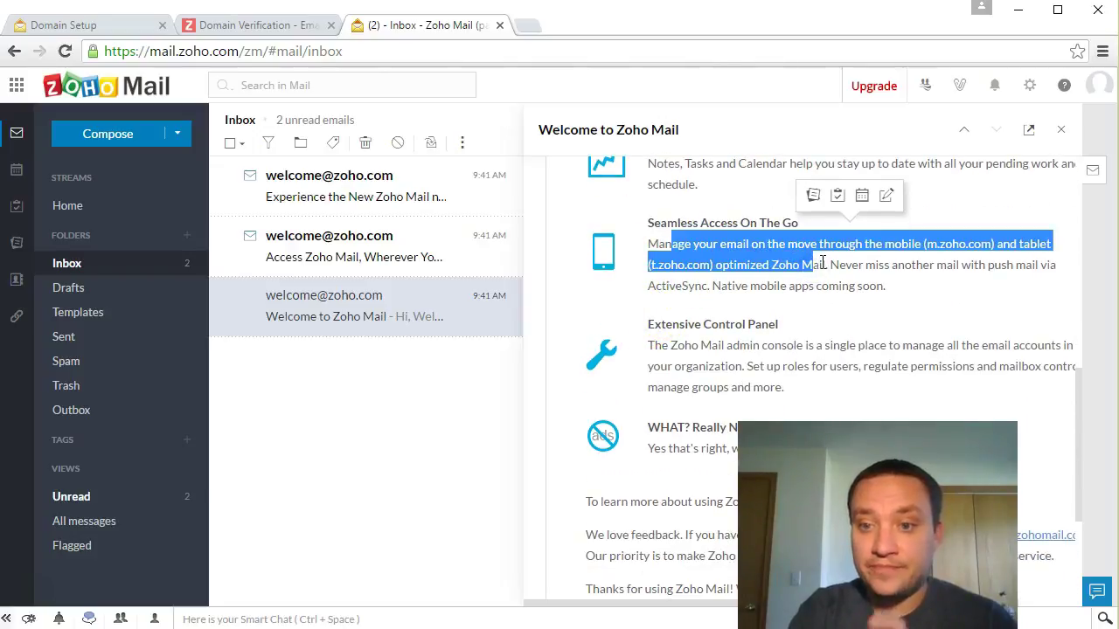
pyautogui.scroll(-1, 657, 209)
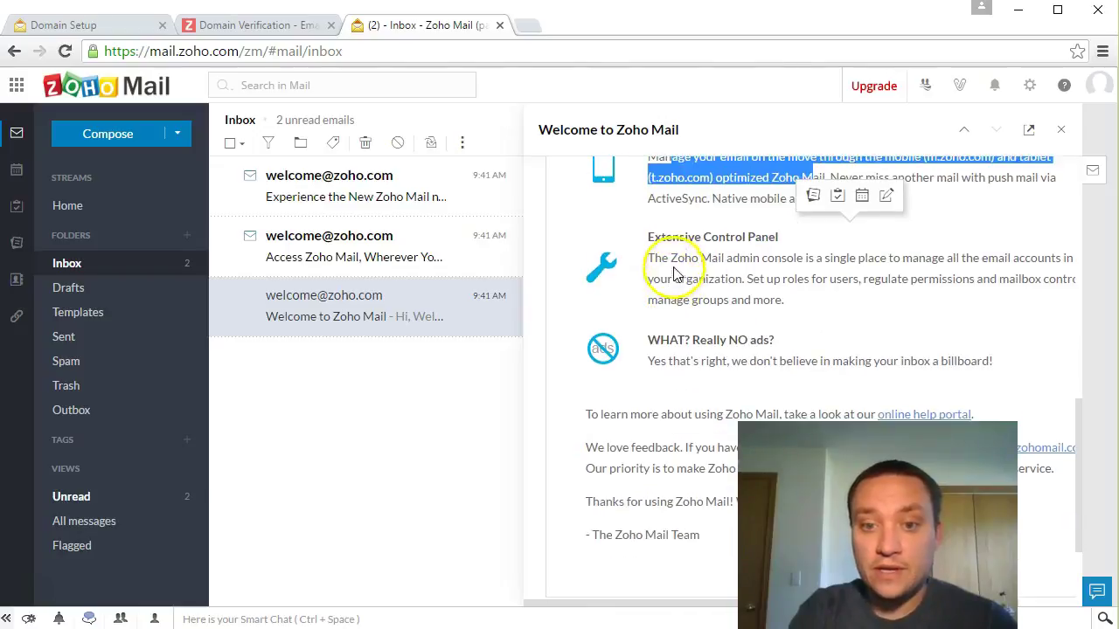
pyautogui.moveTo(666, 241); pyautogui.dragTo(718, 279)
pyautogui.scroll(-1, 698, 303)
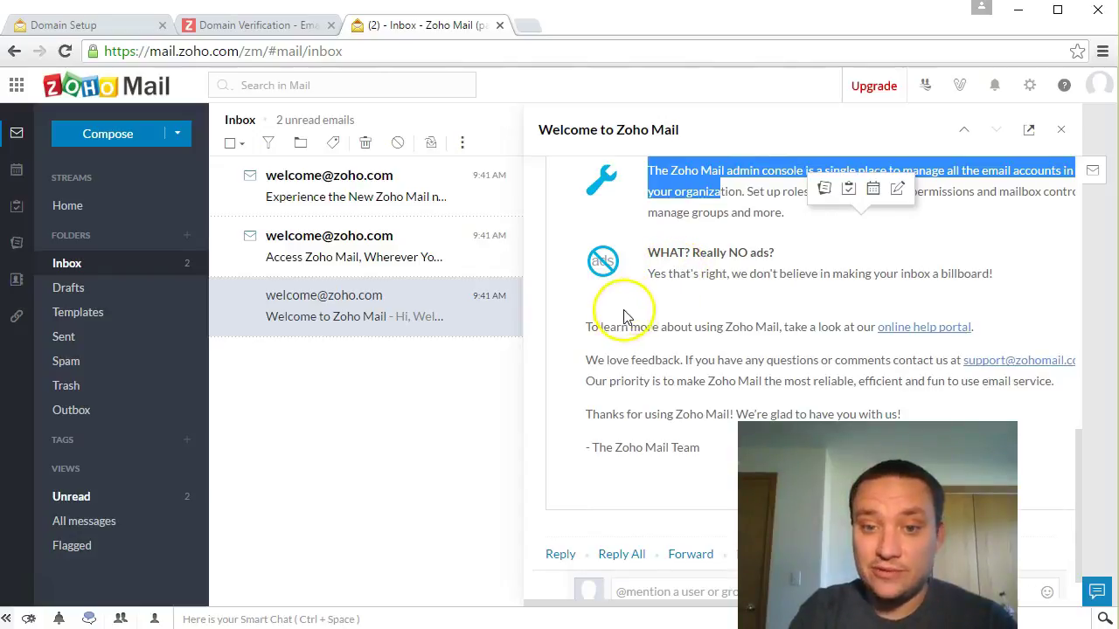
pyautogui.click(357, 264)
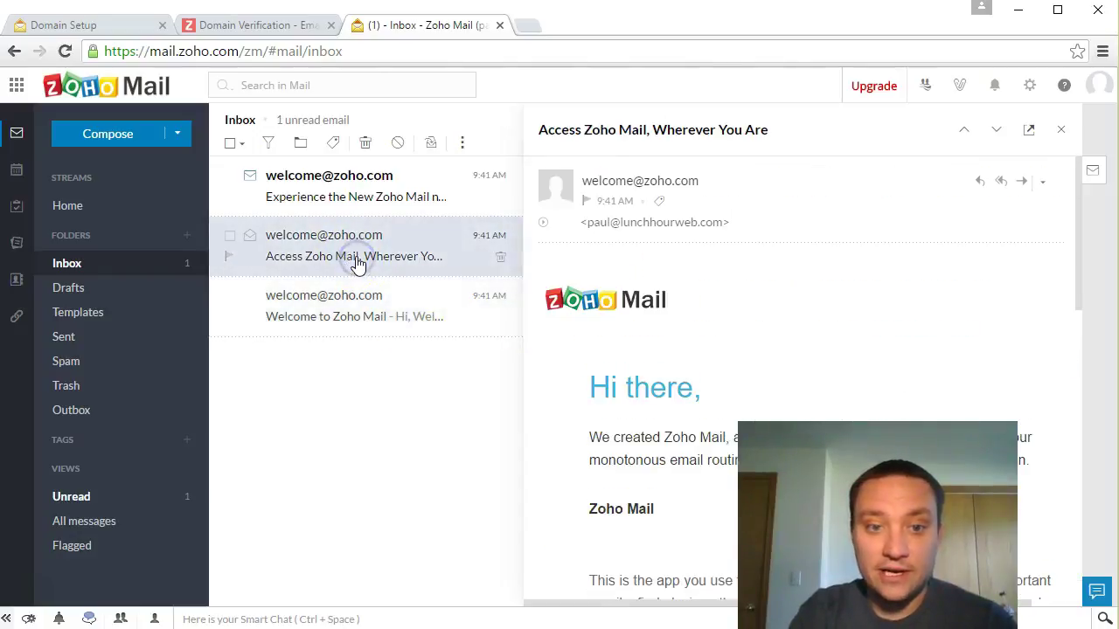
# Step: Scroll through the whole Access Zoho Mail, Wherever You Are email
pyautogui.scroll(-2, 591, 302)
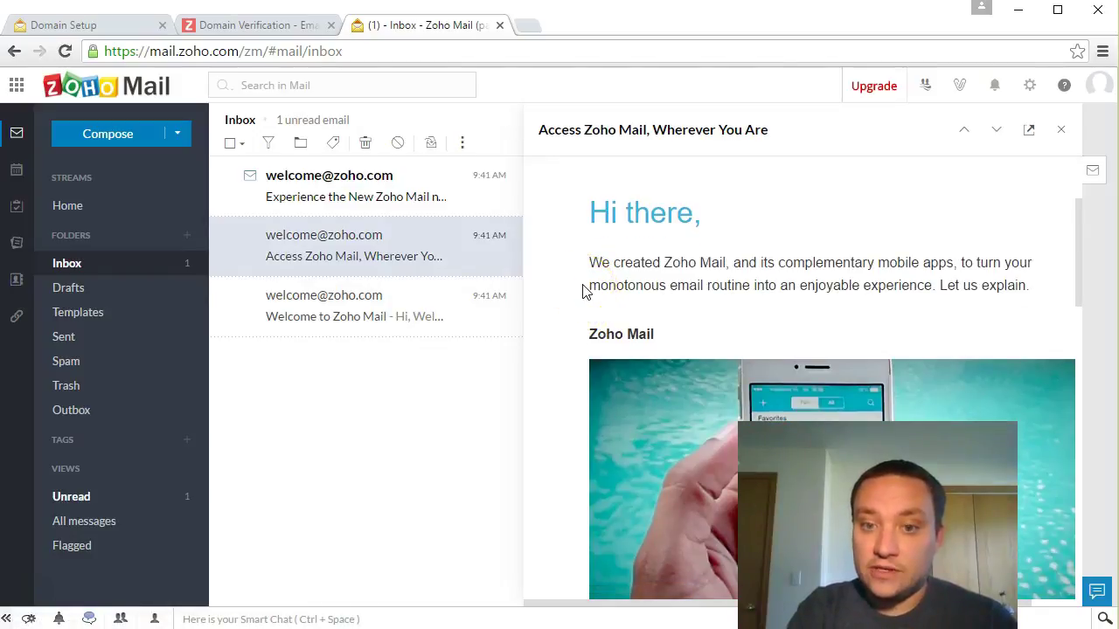
pyautogui.scroll(-2, 586, 292)
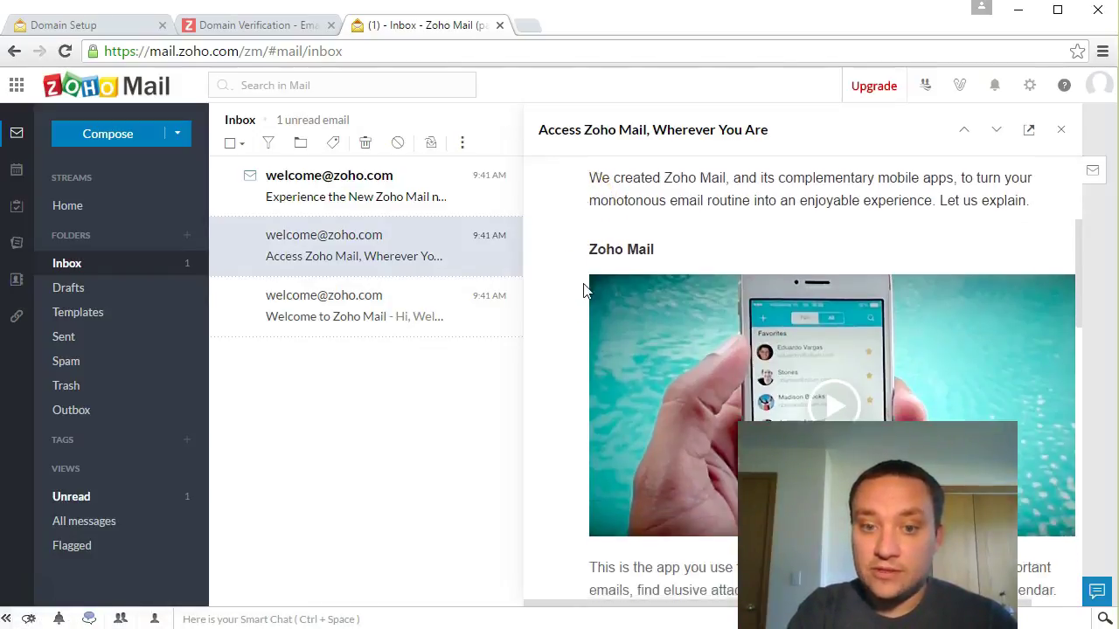
pyautogui.scroll(1, 585, 291)
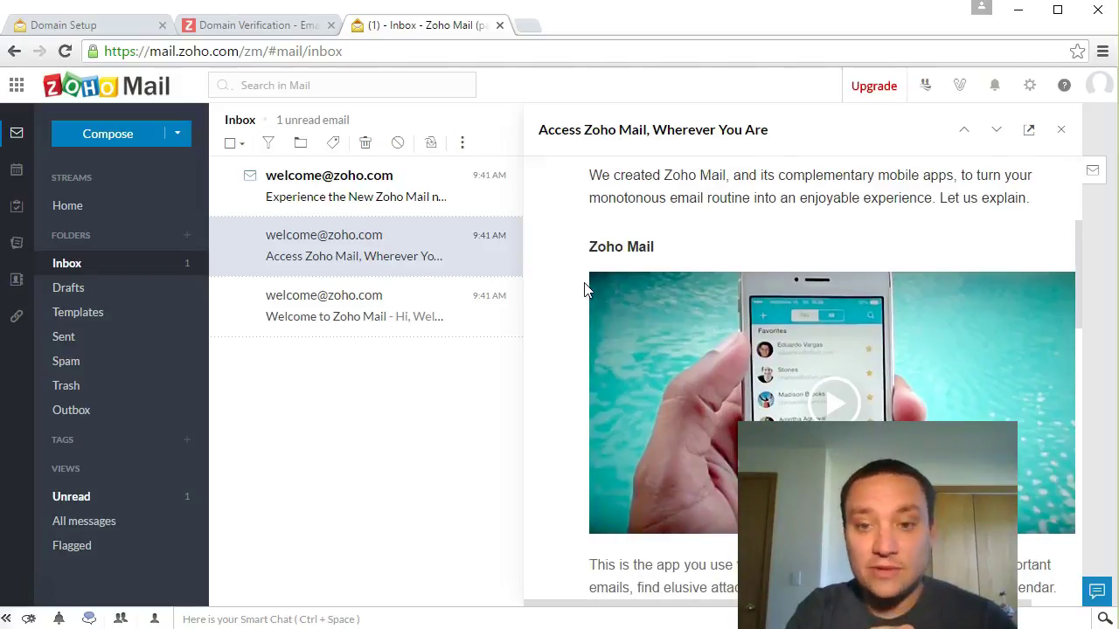
pyautogui.scroll(-2, 581, 297)
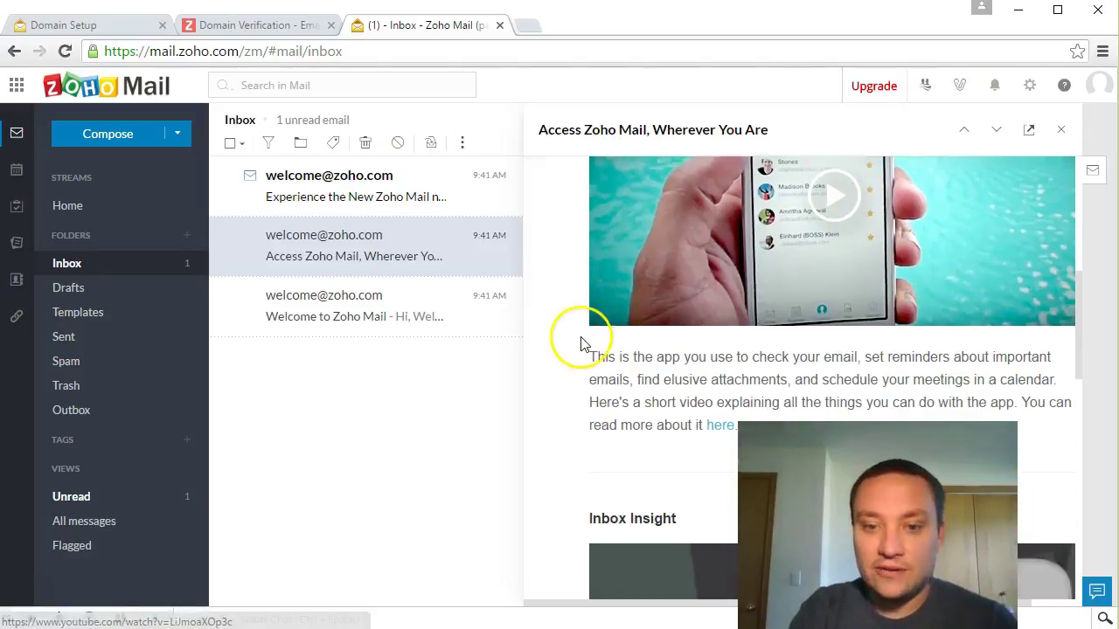
pyautogui.scroll(-3, 577, 346)
pyautogui.scroll(-2, 577, 345)
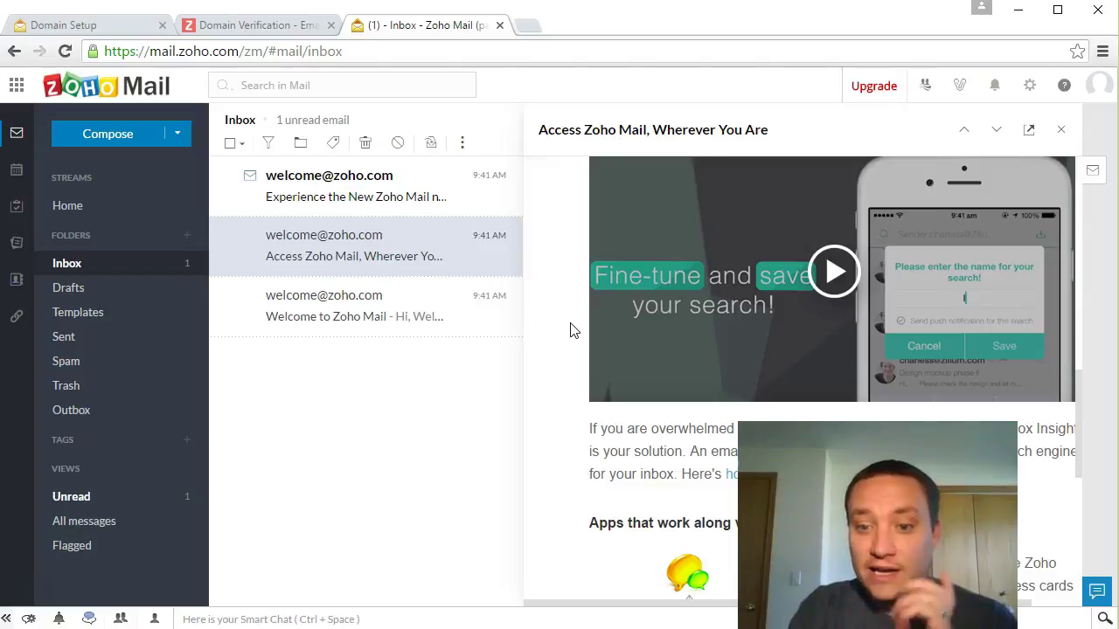
pyautogui.scroll(-6, 577, 337)
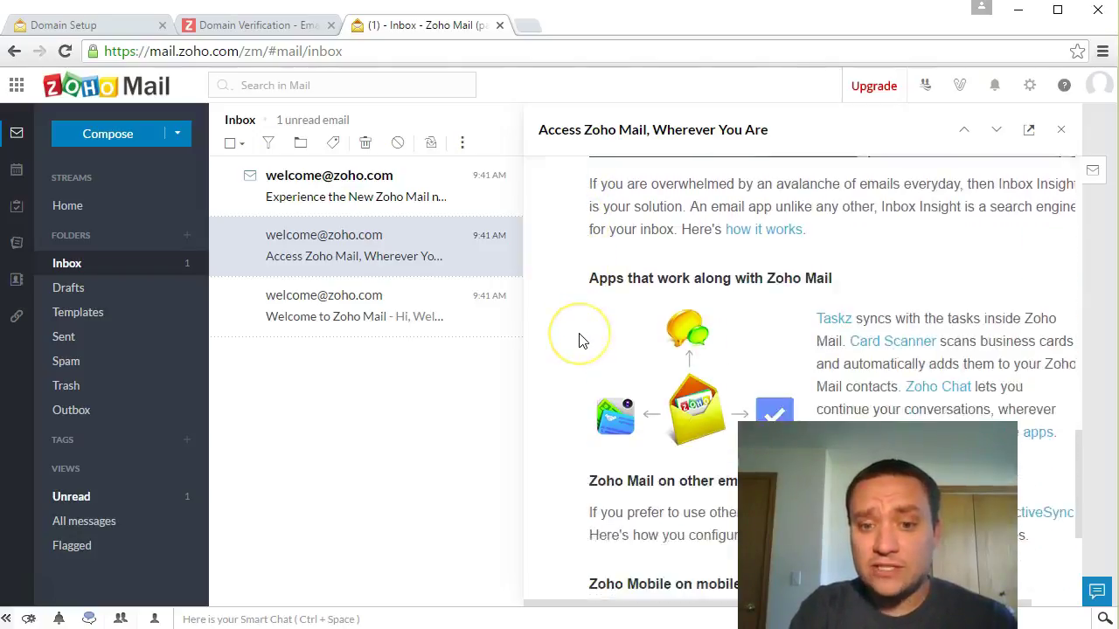
pyautogui.scroll(-1, 581, 343)
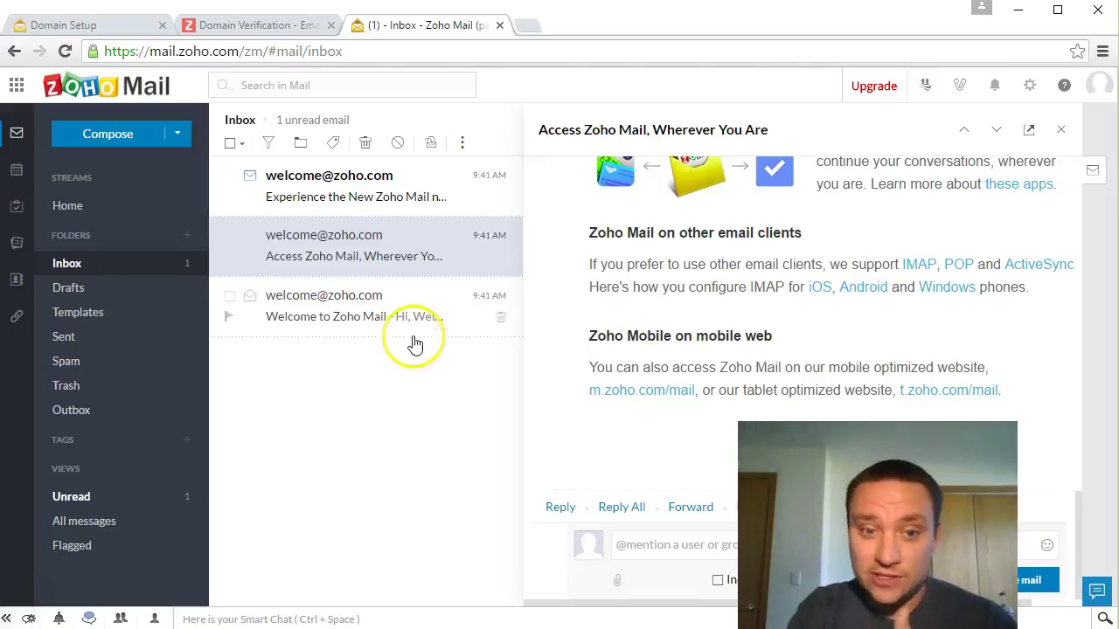
# Step: Open Experience the New Zoho Mail, scroll to A Quick Tour and play its video
pyautogui.click(383, 208)
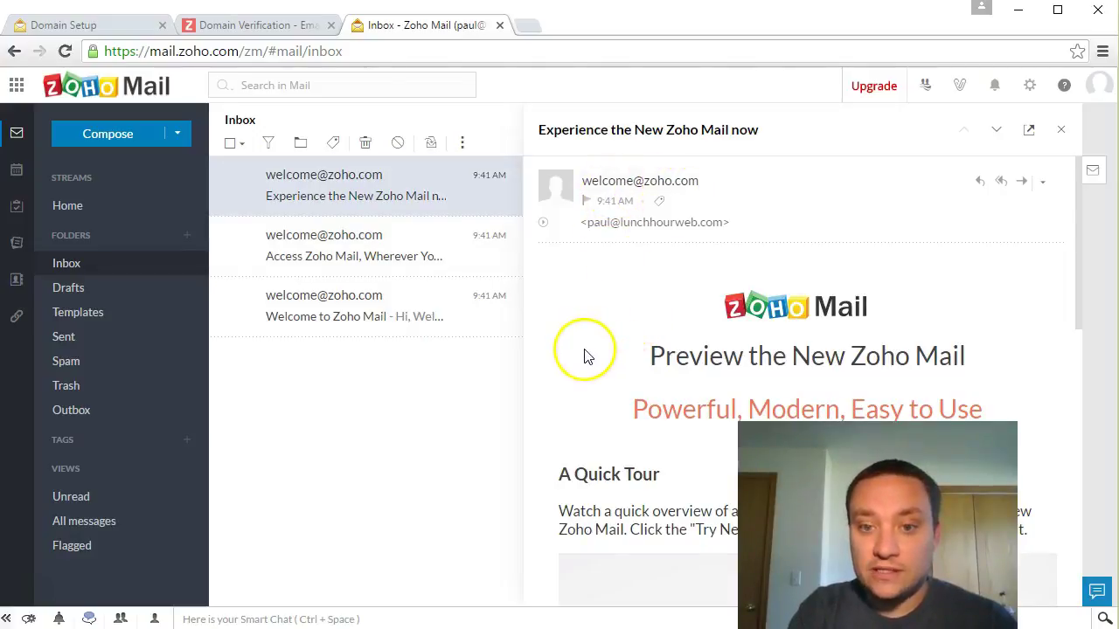
pyautogui.scroll(-2, 580, 351)
pyautogui.scroll(-1, 579, 351)
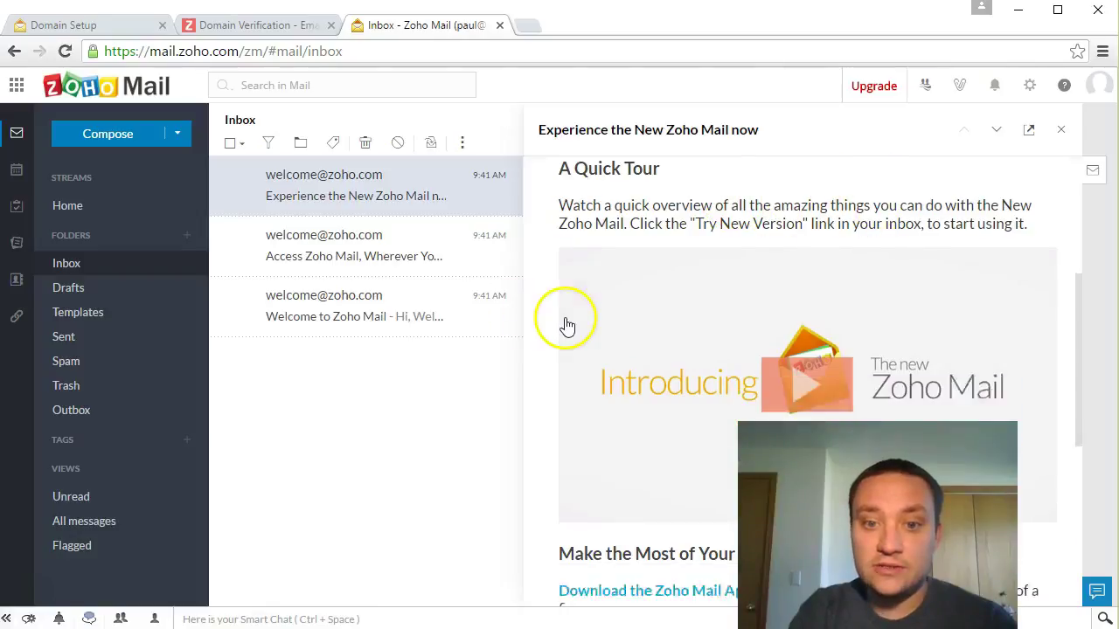
pyautogui.scroll(-1, 568, 325)
pyautogui.click(690, 326)
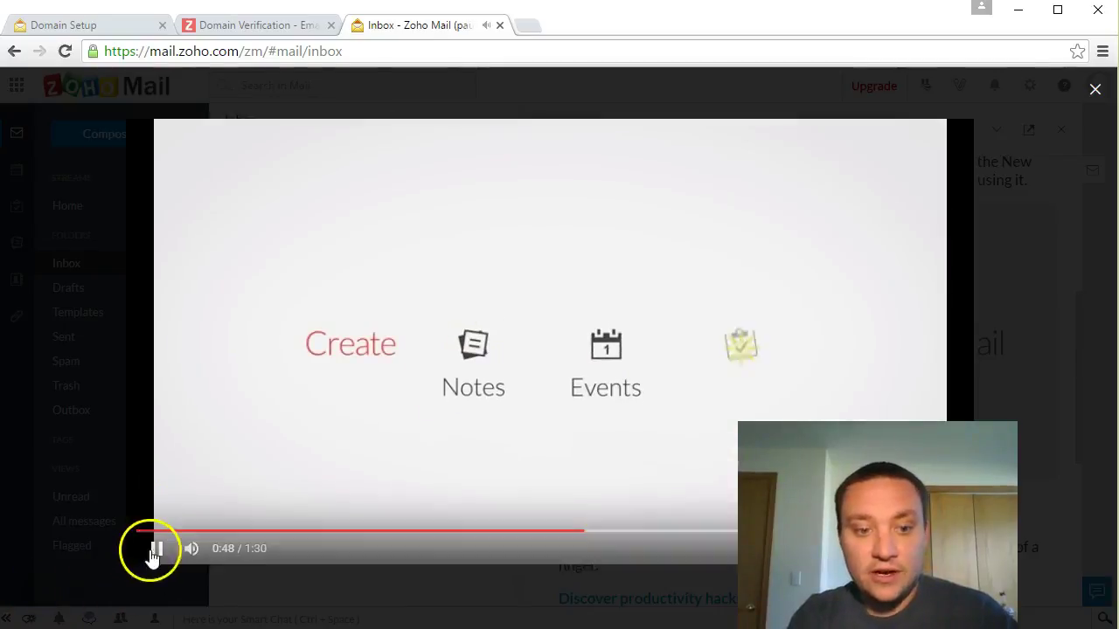
# Step: Pause the intro video and seek it back to about 0:45
pyautogui.click(154, 548)
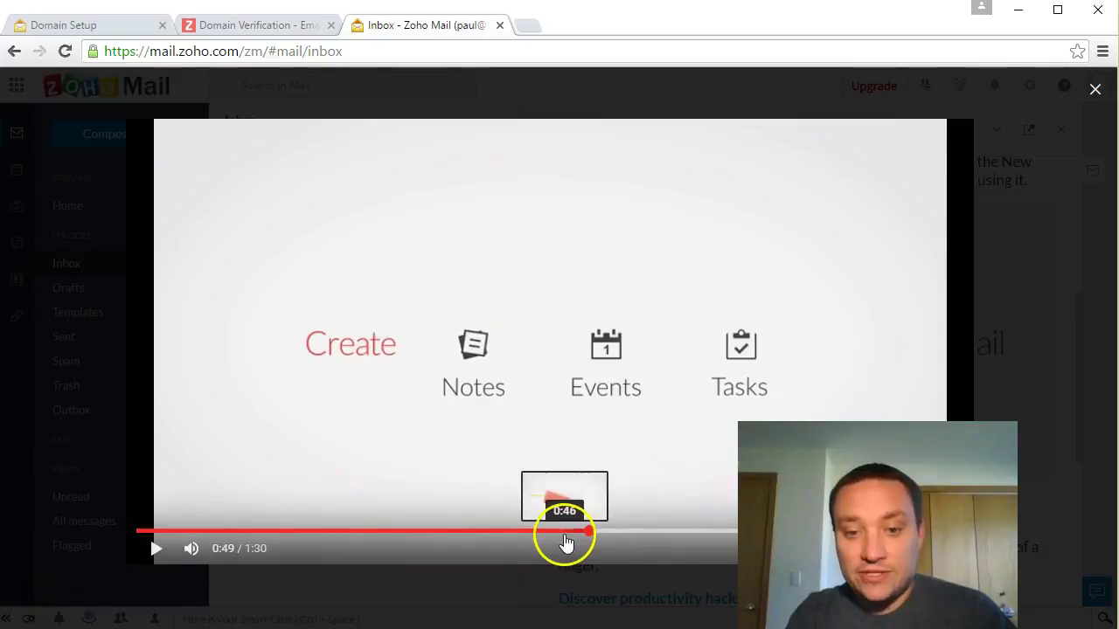
pyautogui.click(564, 533)
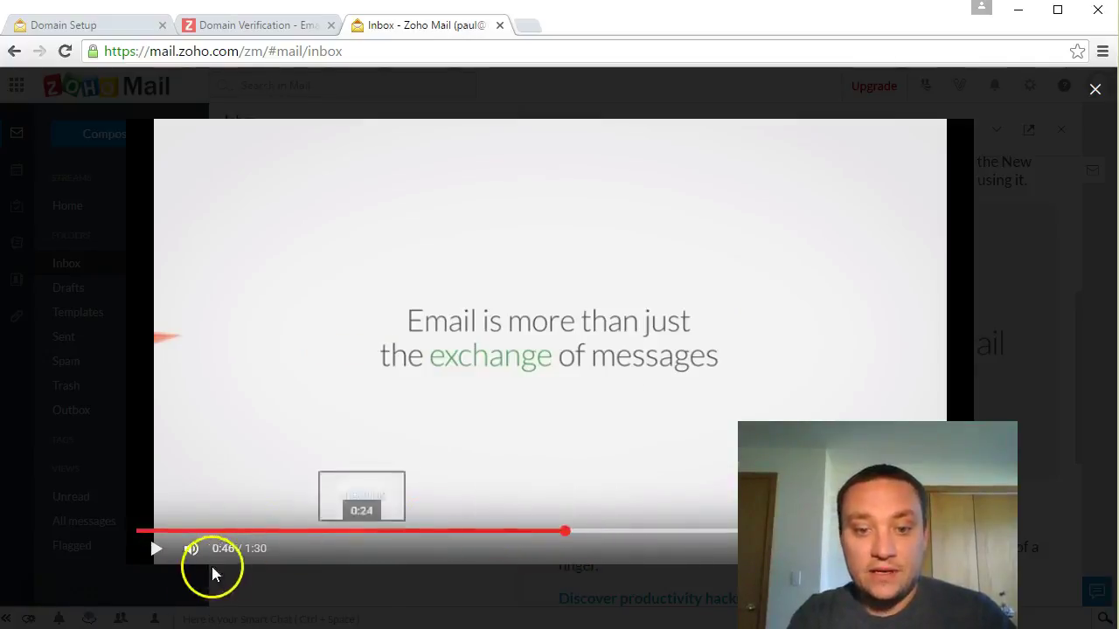
pyautogui.click(154, 548)
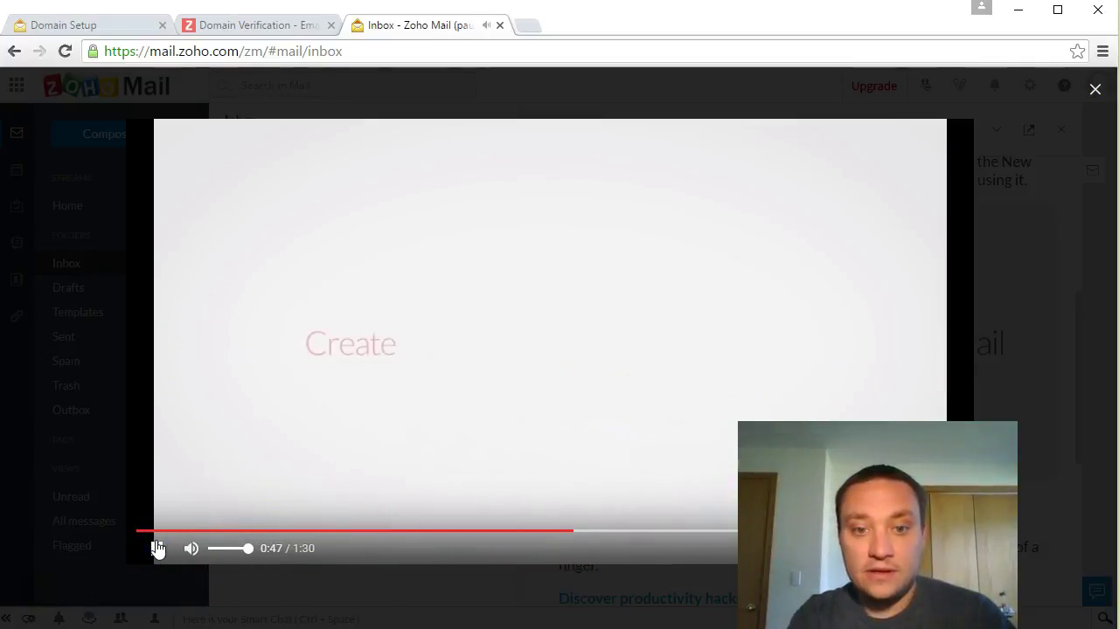
pyautogui.click(527, 532)
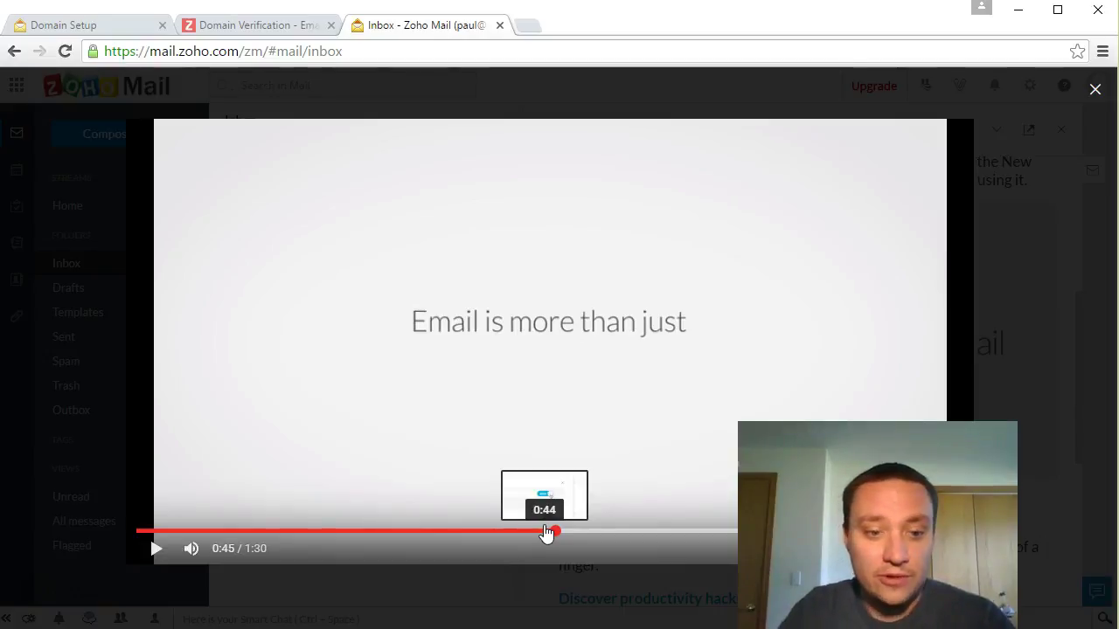
# Step: Play the intro video to the end, pausing briefly at 1:15, then close it
pyautogui.click(155, 549)
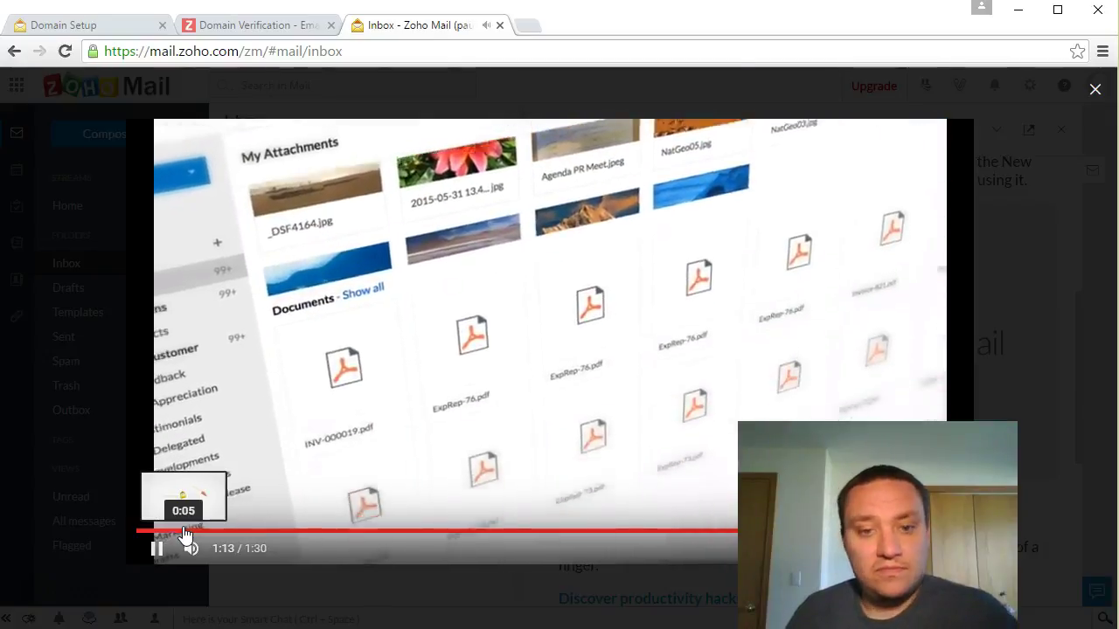
pyautogui.click(158, 549)
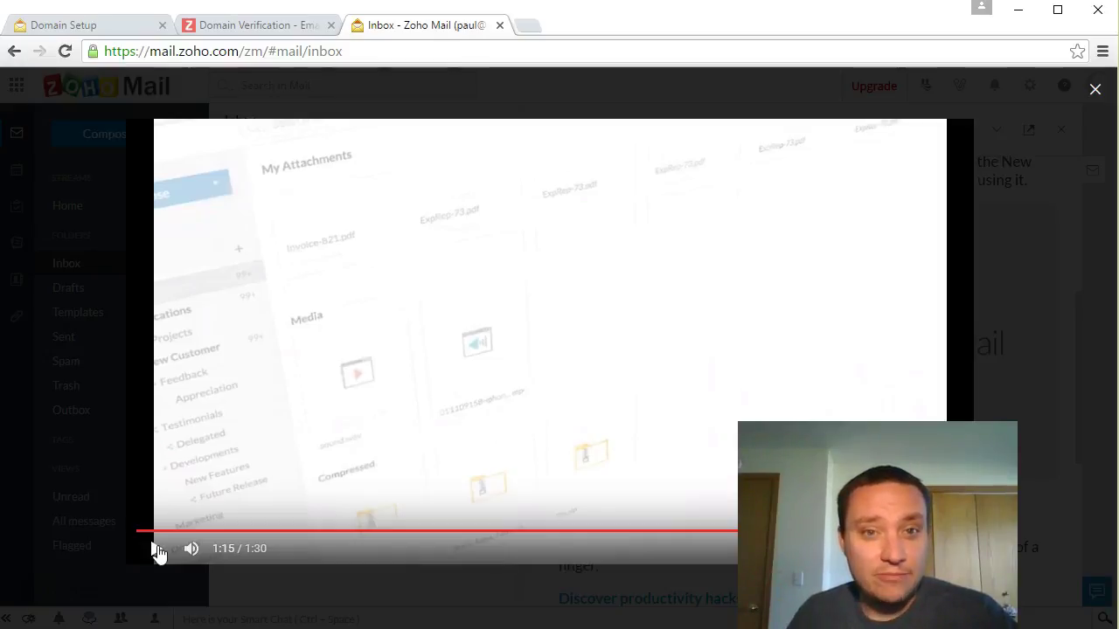
pyautogui.click(157, 548)
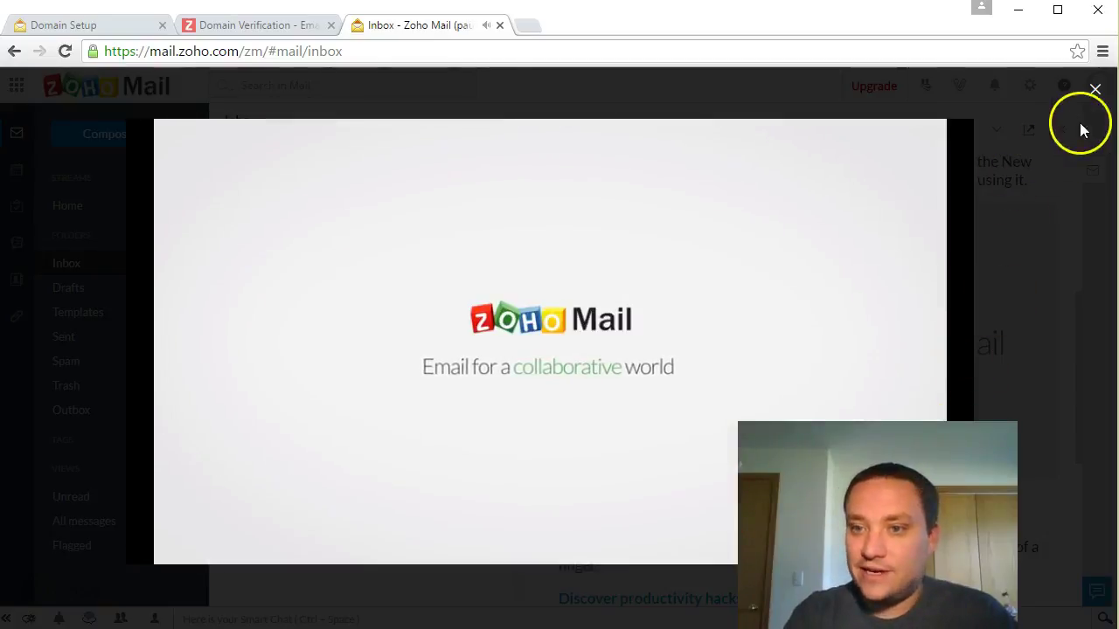
pyautogui.click(1094, 90)
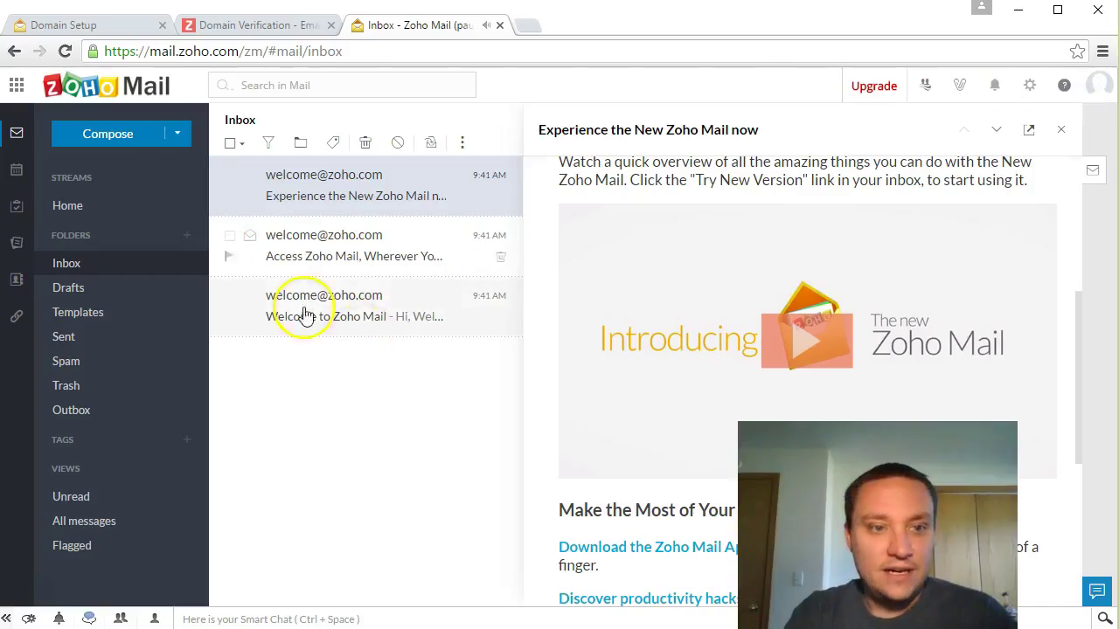
# Step: Email the Gmail address with subject 'Test sending an email' and body 'This is just a test!'
pyautogui.click(140, 135)
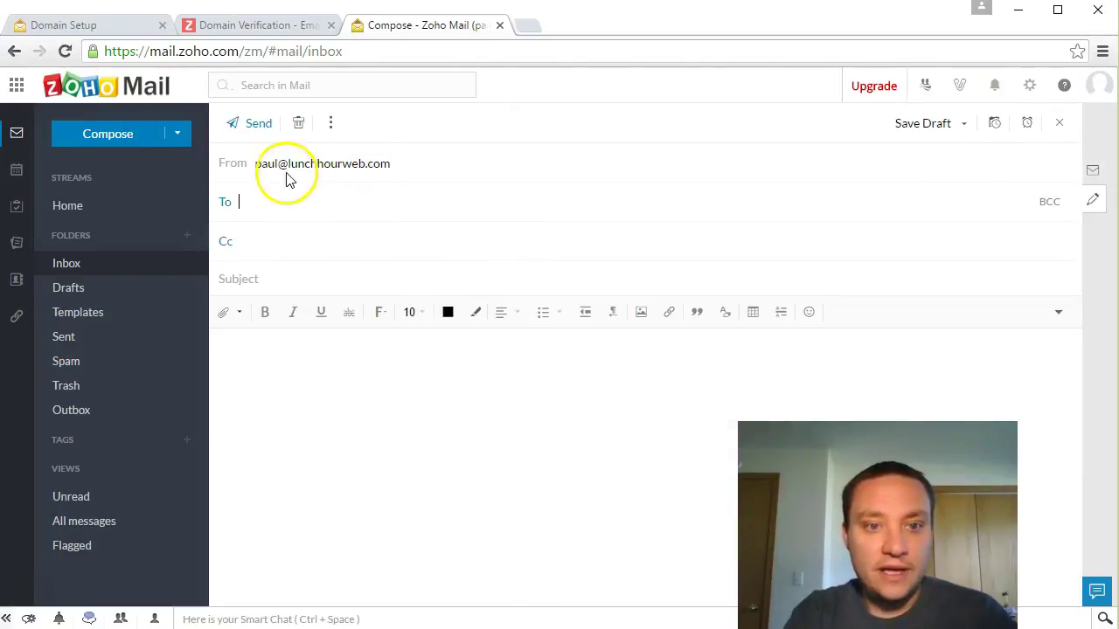
pyautogui.click(314, 190)
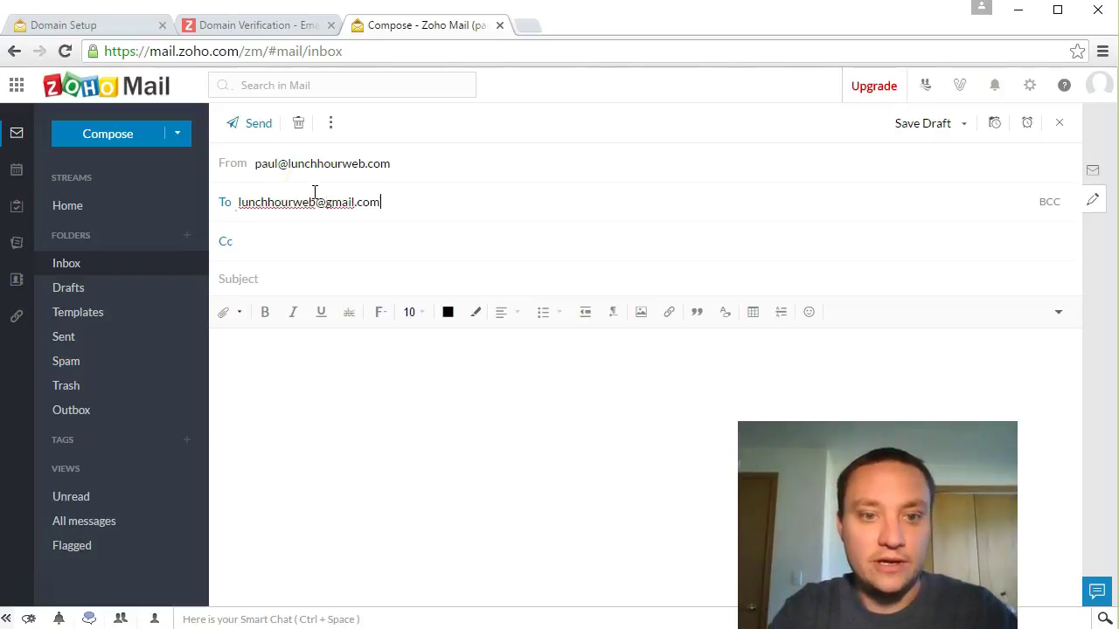
pyautogui.press('Tab')
pyautogui.write('Test sending an email')
pyautogui.press('Tab')
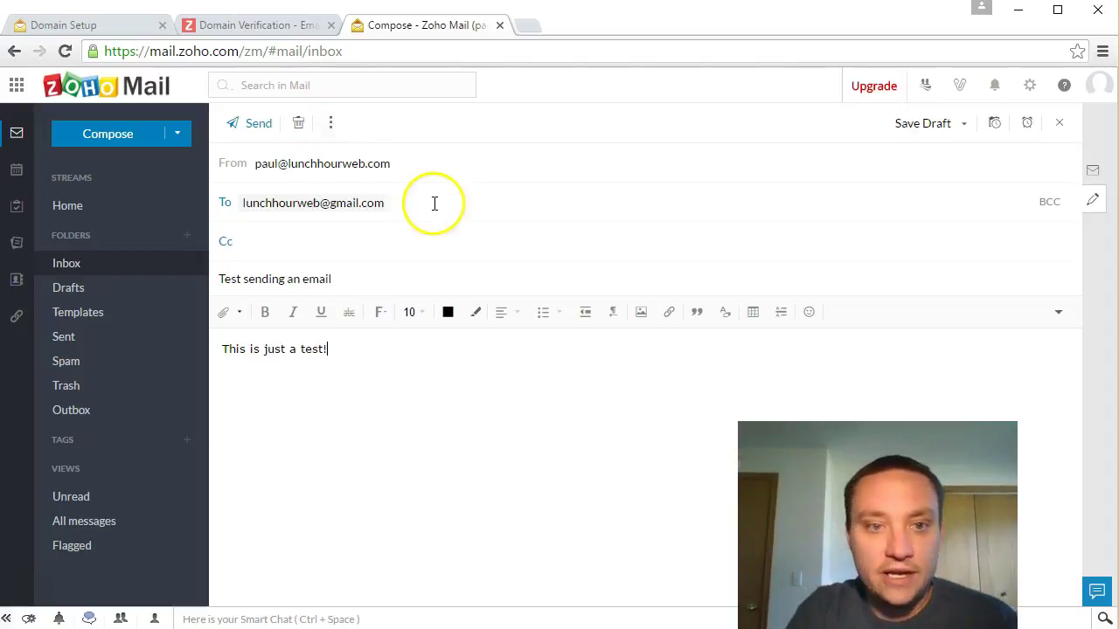
pyautogui.click(252, 126)
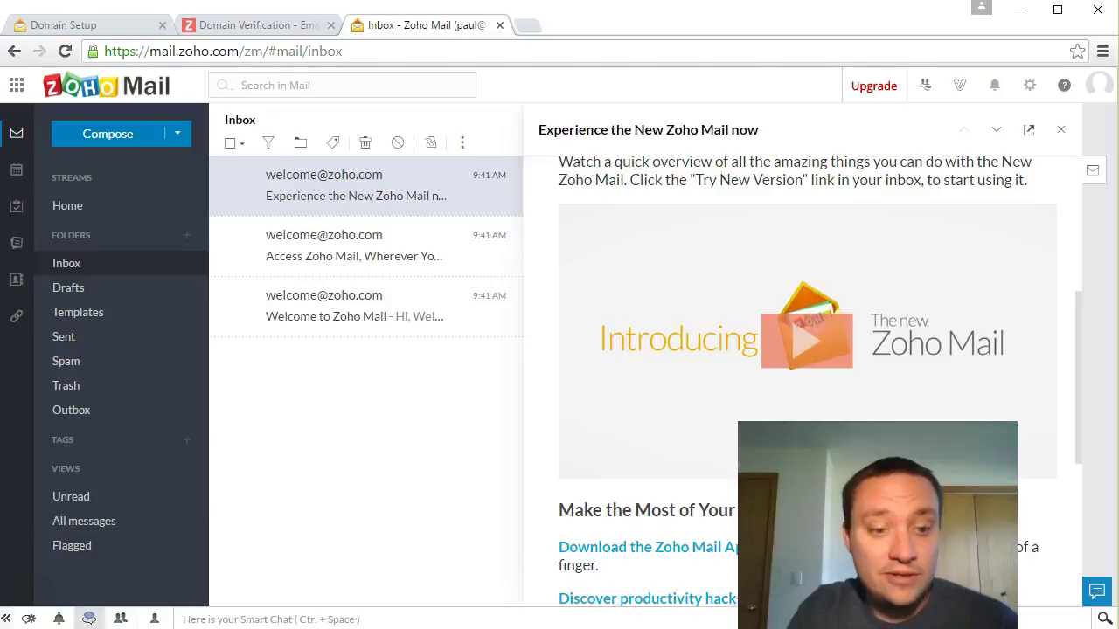
# Step: Open a maximized new Chrome window and go to Gmail via the Google apps grid
pyautogui.middleClick(96, 628)
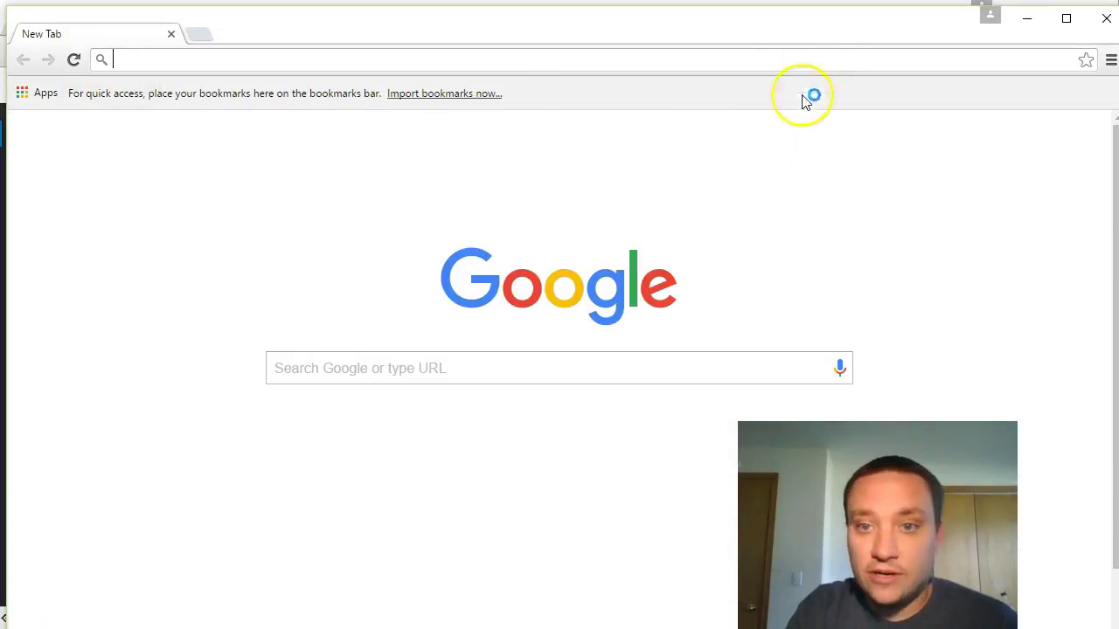
pyautogui.doubleClick(805, 32)
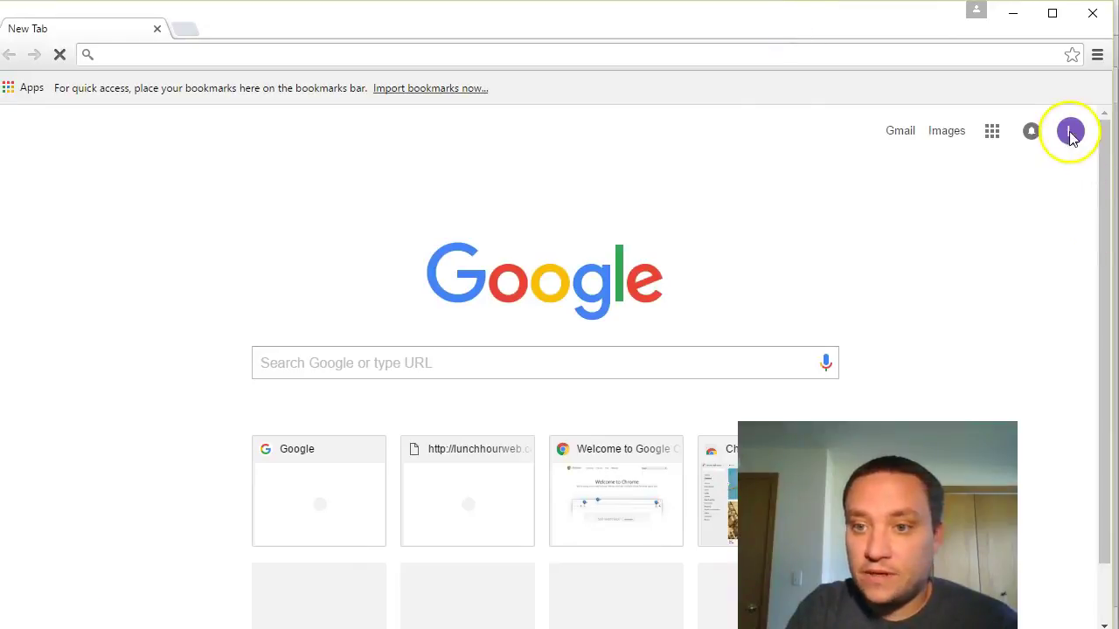
pyautogui.click(993, 133)
pyautogui.click(901, 136)
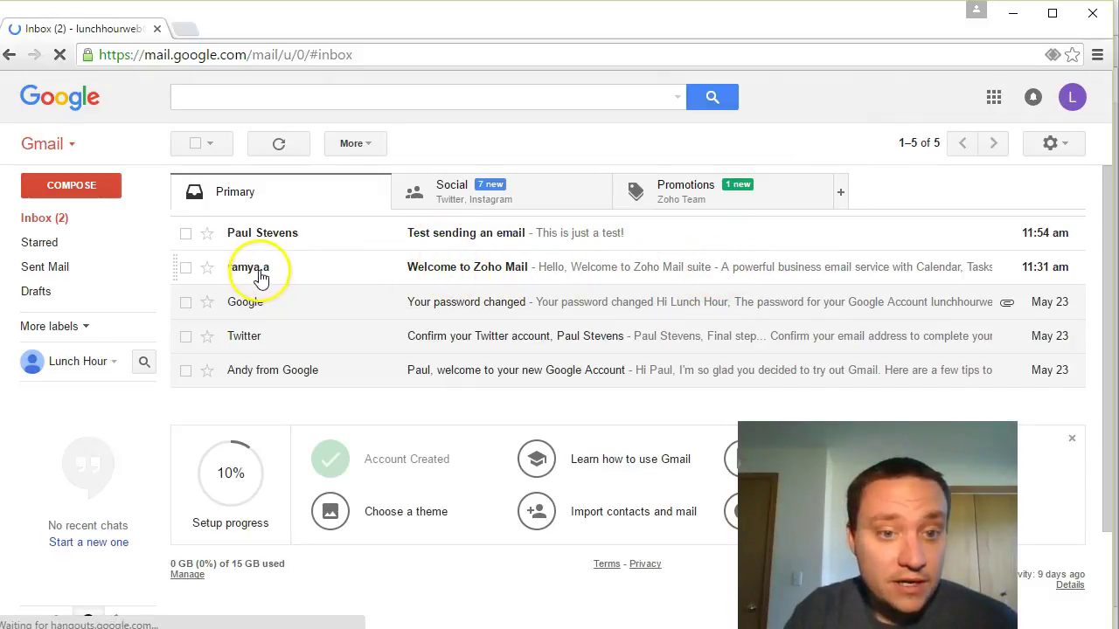
# Step: Reply to the test email in Gmail, confirming it arrived and asking if the reply gets through
pyautogui.click(493, 237)
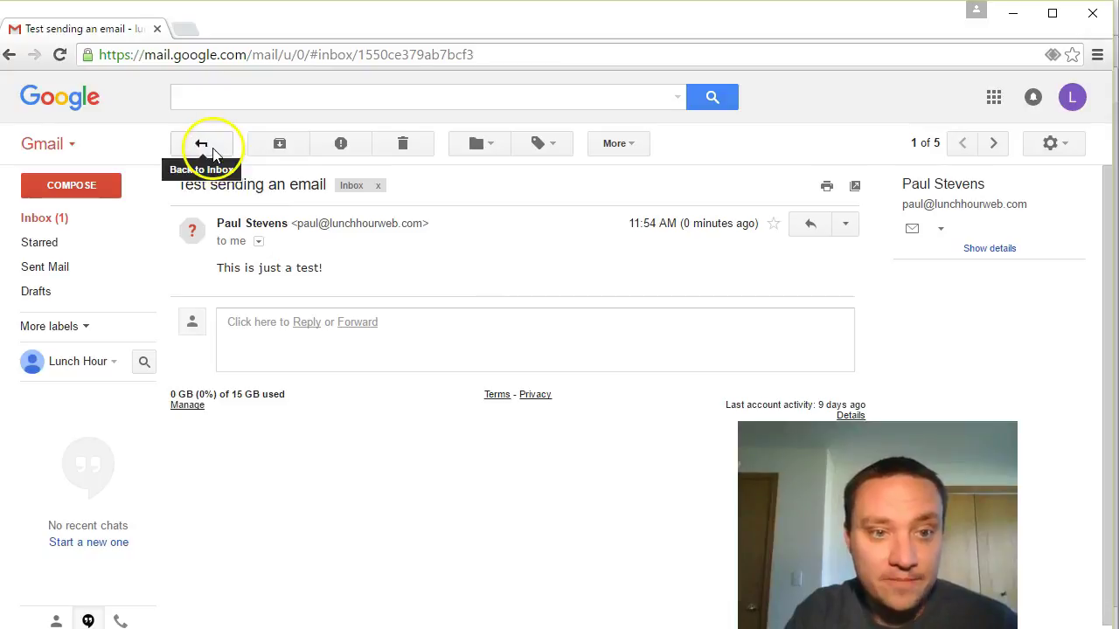
pyautogui.click(809, 224)
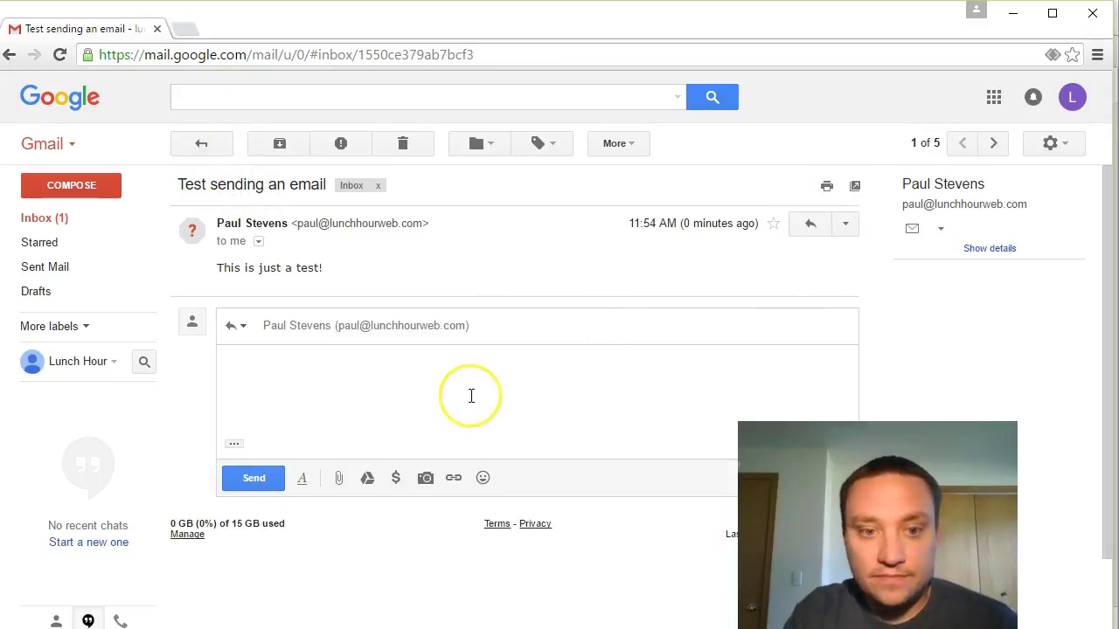
pyautogui.write('Hey Paul,')
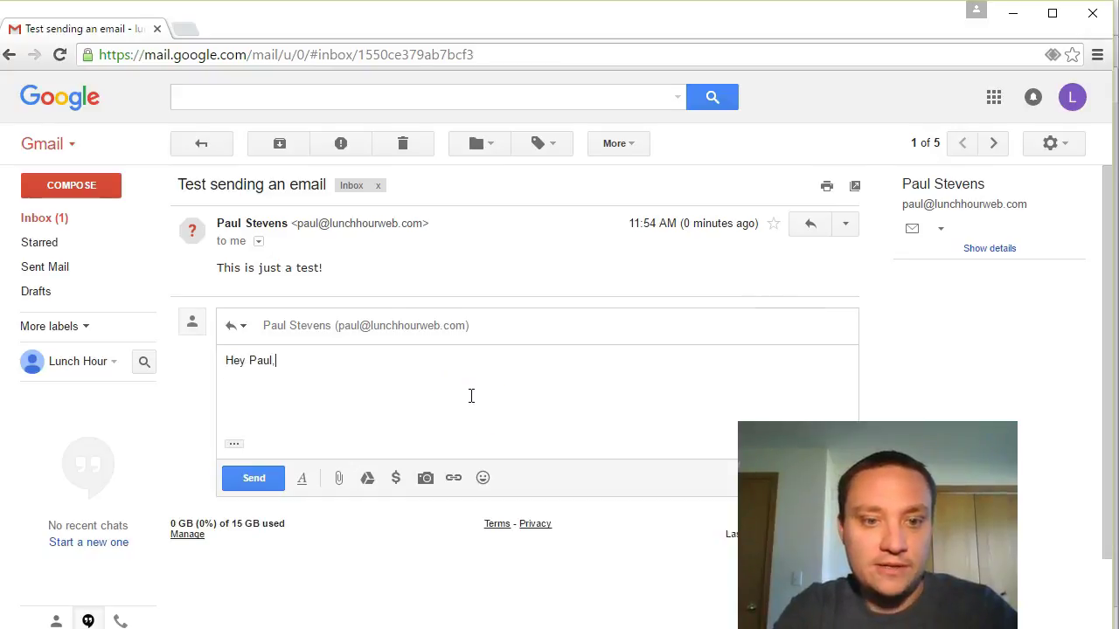
pyautogui.write('  I got it! Do')
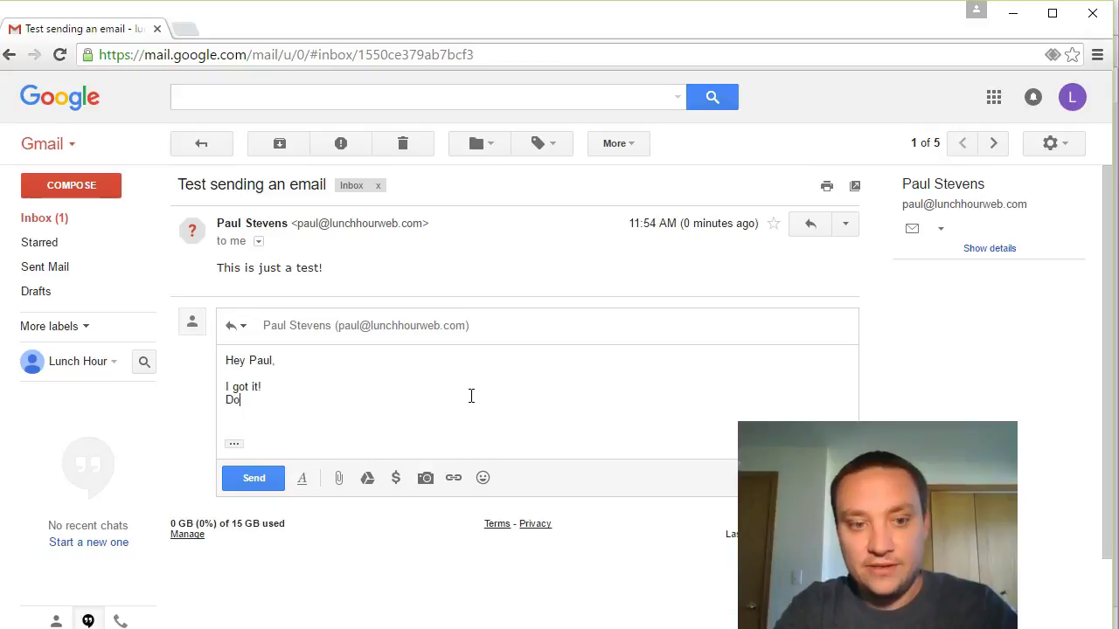
pyautogui.write(' you get my reply email?')
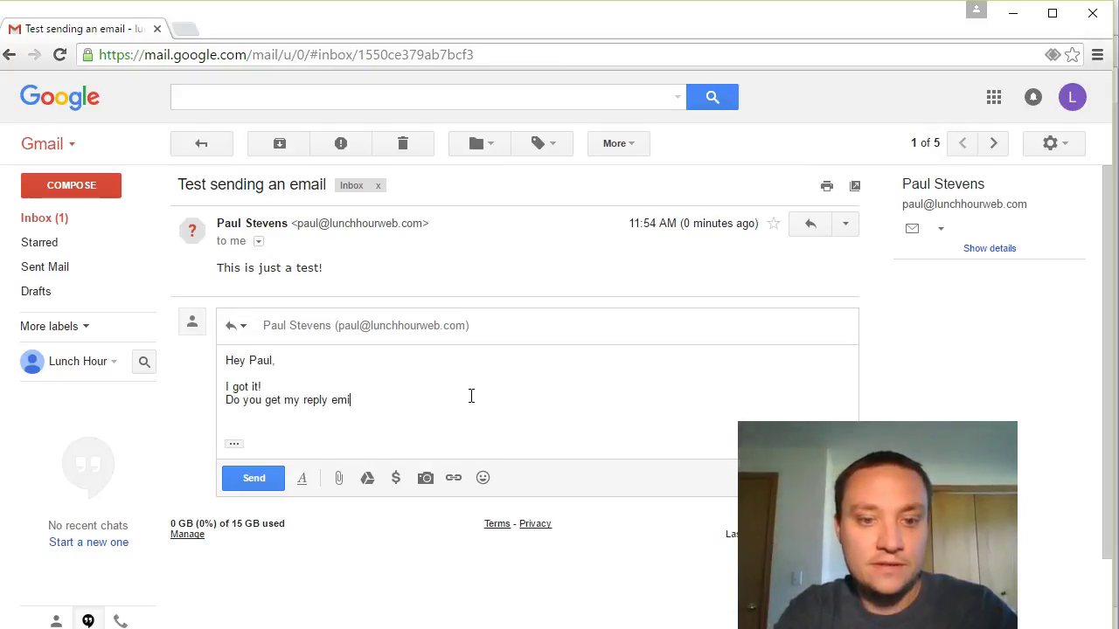
pyautogui.click(264, 480)
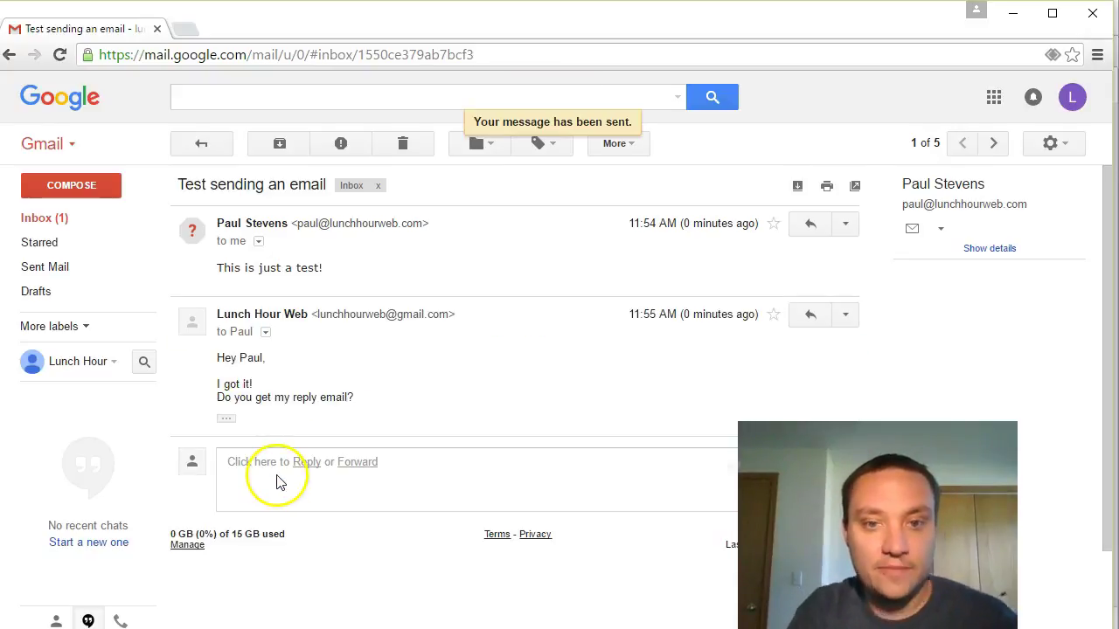
pyautogui.hotkey('alt', 'Tab')
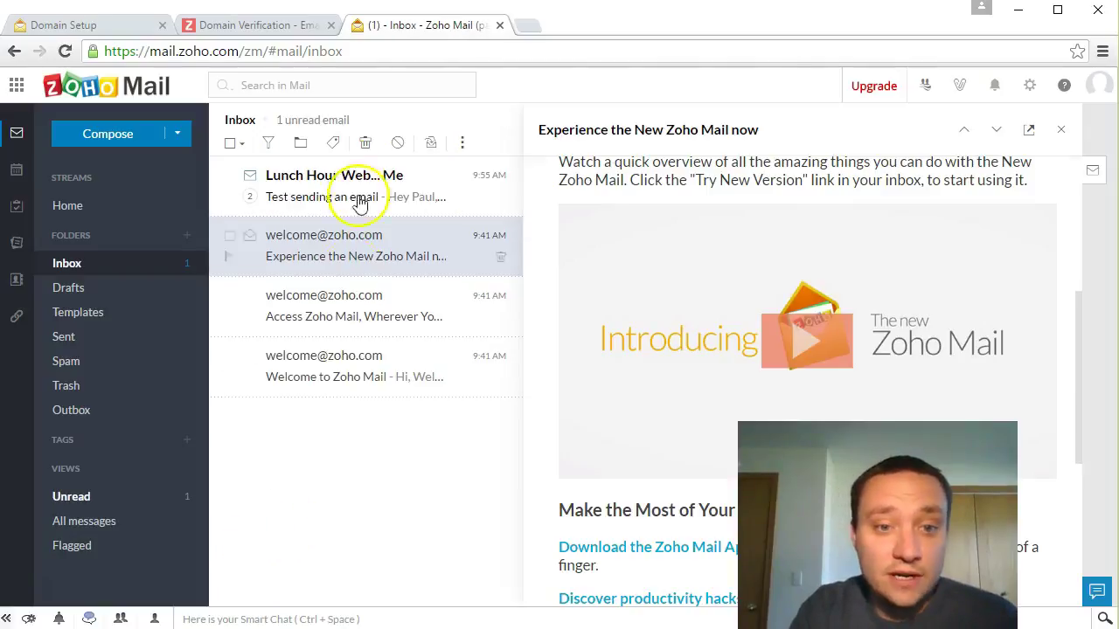
# Step: Read the Gmail reply in Zoho Mail, then switch back to Gmail
pyautogui.click(355, 178)
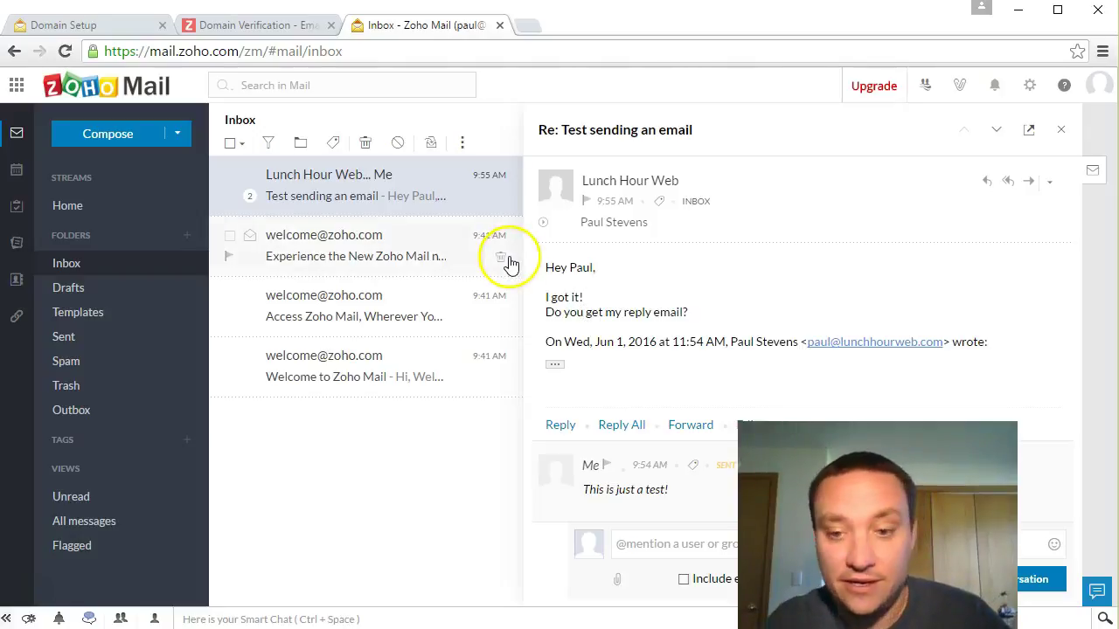
pyautogui.hotkey('alt', 'Tab')
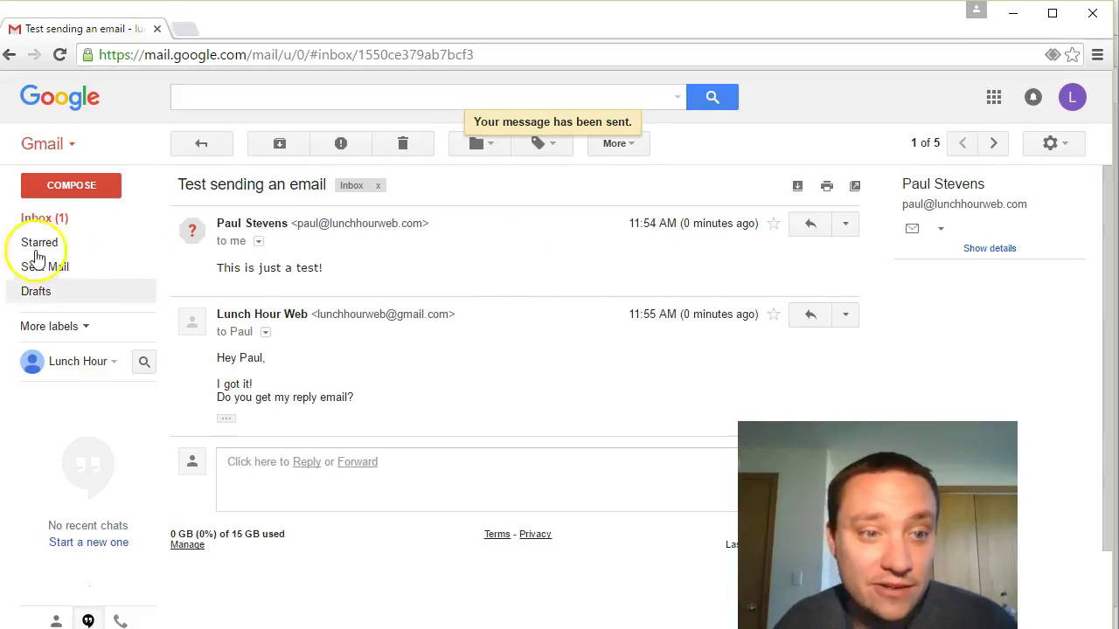
# Step: Read the Welcome to Zoho Mail email in Gmail, then check the inbox's bulk-action options
pyautogui.click(43, 217)
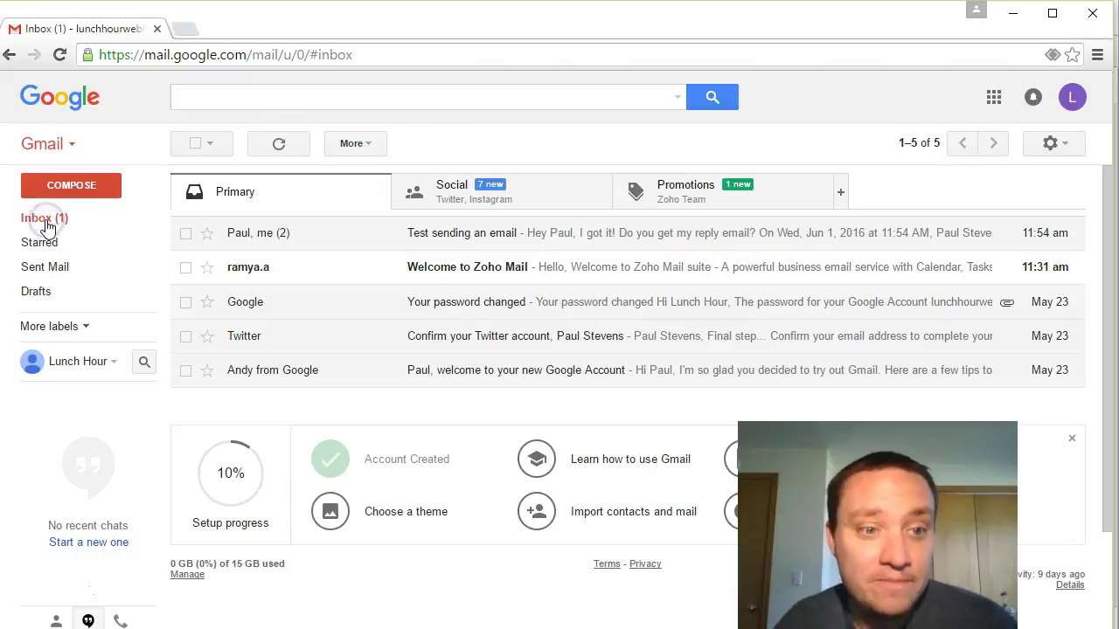
pyautogui.click(611, 278)
pyautogui.moveTo(258, 295); pyautogui.dragTo(344, 297)
pyautogui.scroll(-1, 544, 322)
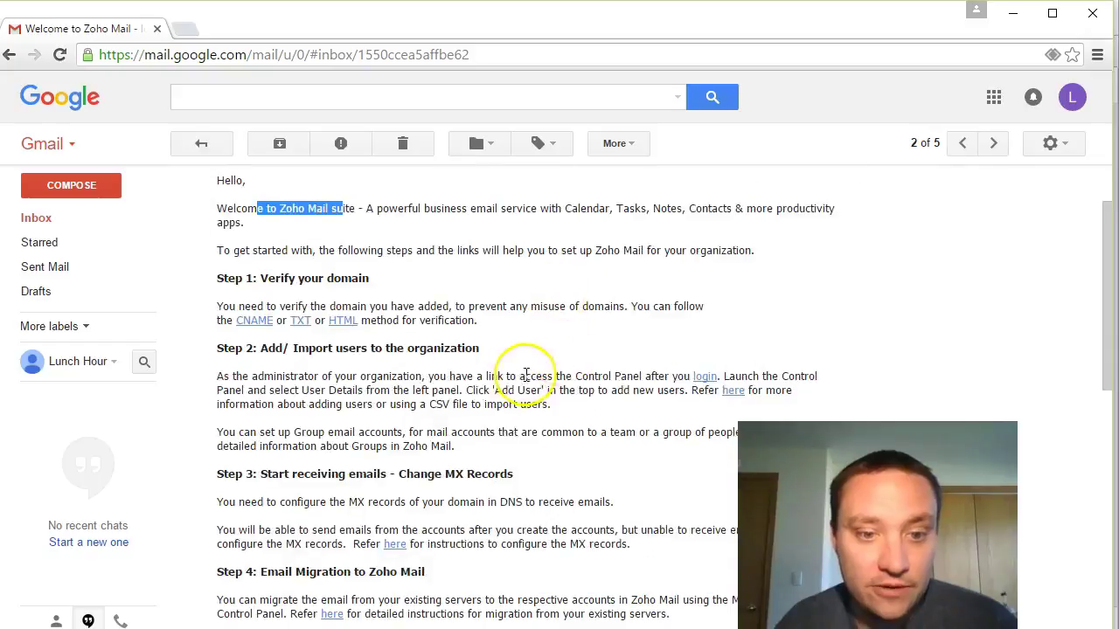
pyautogui.scroll(-1, 491, 400)
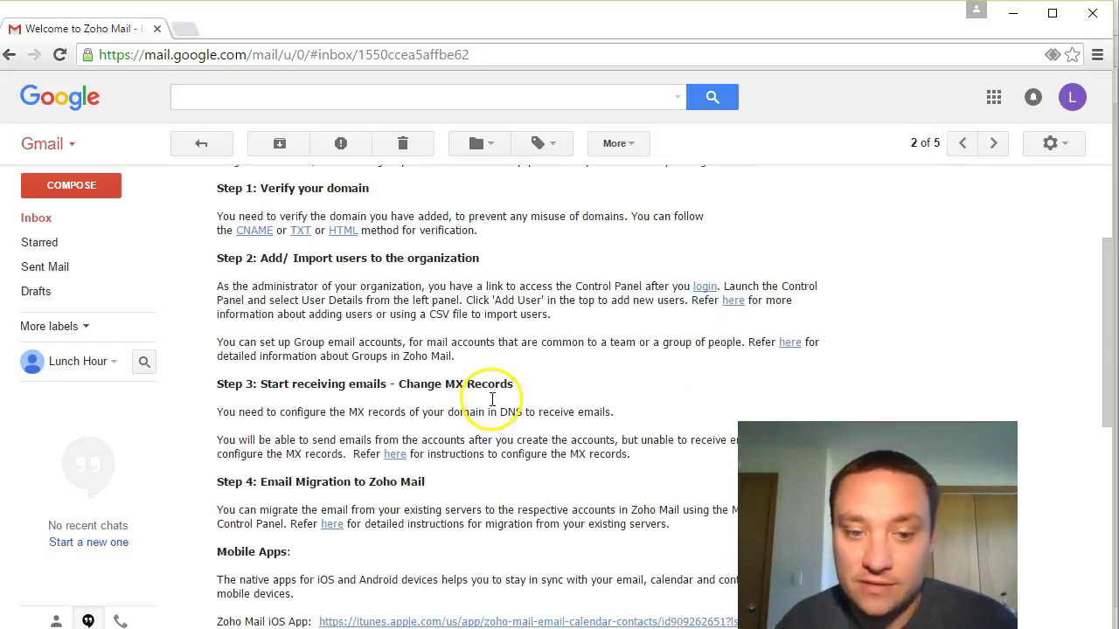
pyautogui.scroll(-3, 485, 409)
pyautogui.scroll(5, 490, 412)
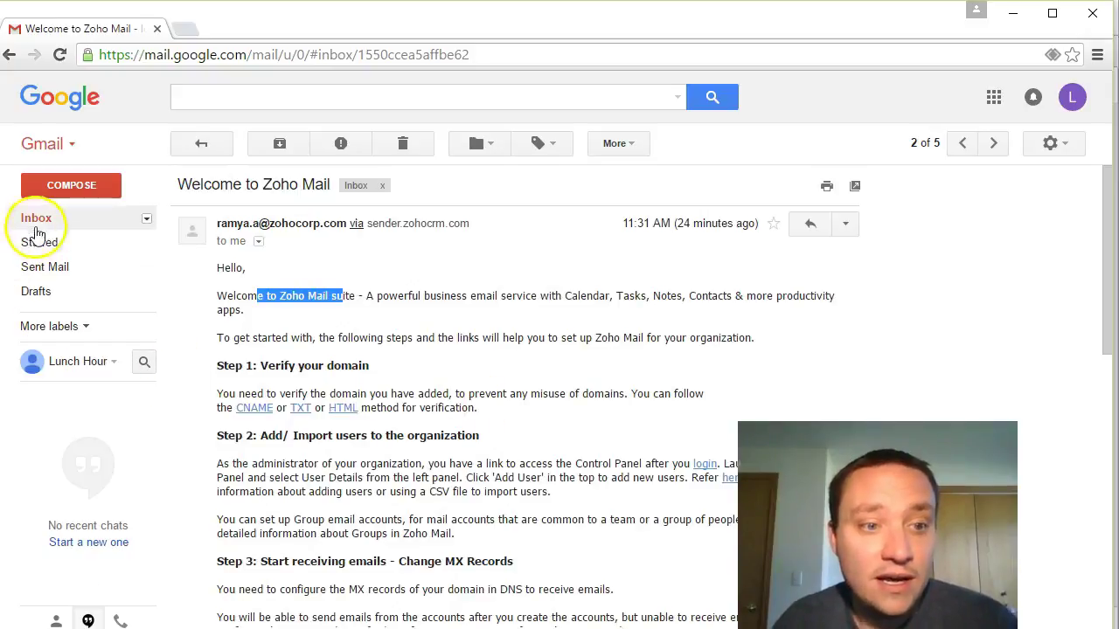
pyautogui.click(36, 219)
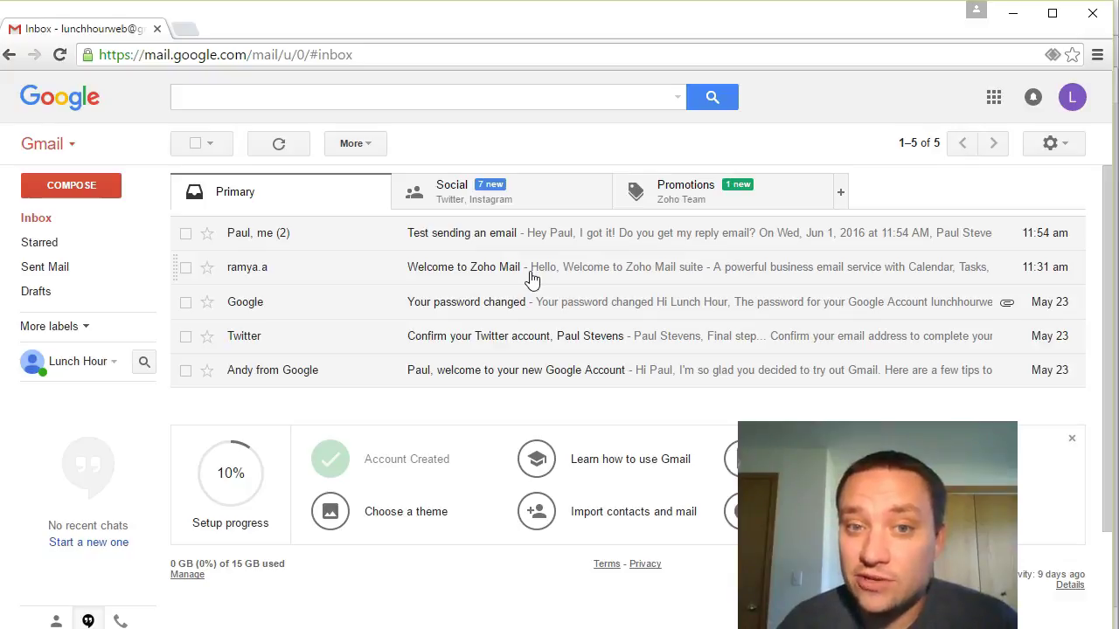
pyautogui.click(360, 145)
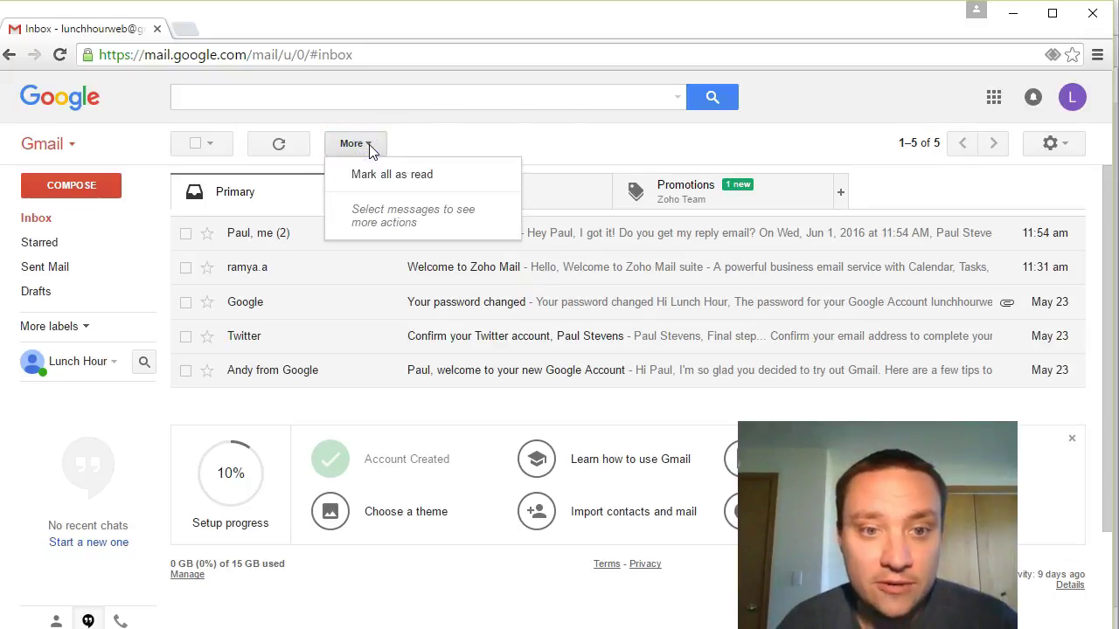
# Step: Open Gmail's full Settings page from the gear menu
pyautogui.click(716, 144)
pyautogui.click(1068, 148)
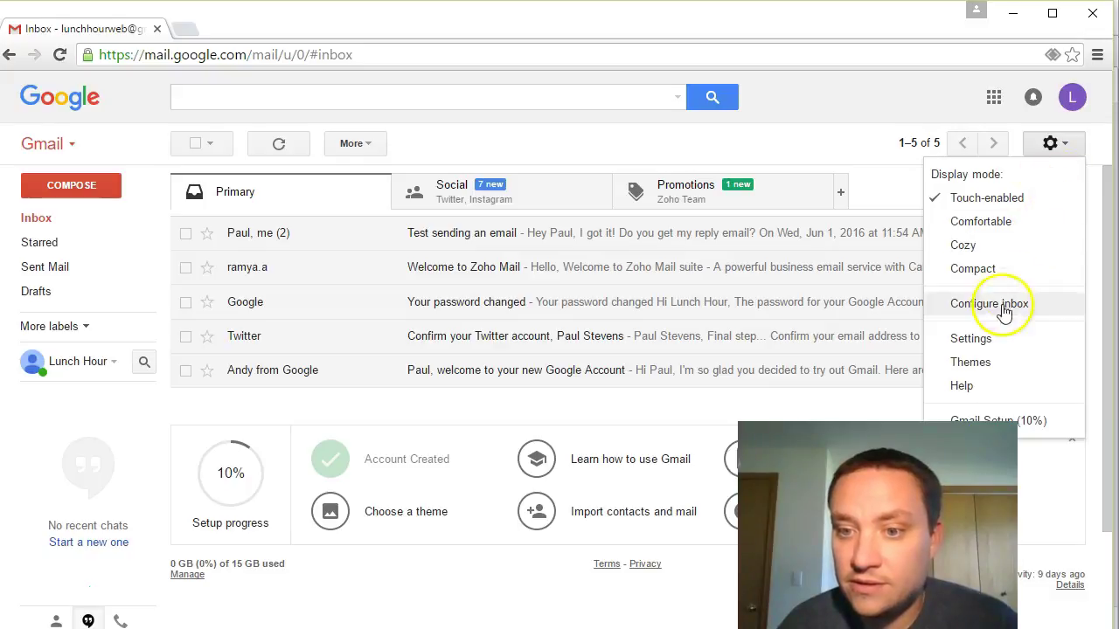
pyautogui.click(1006, 341)
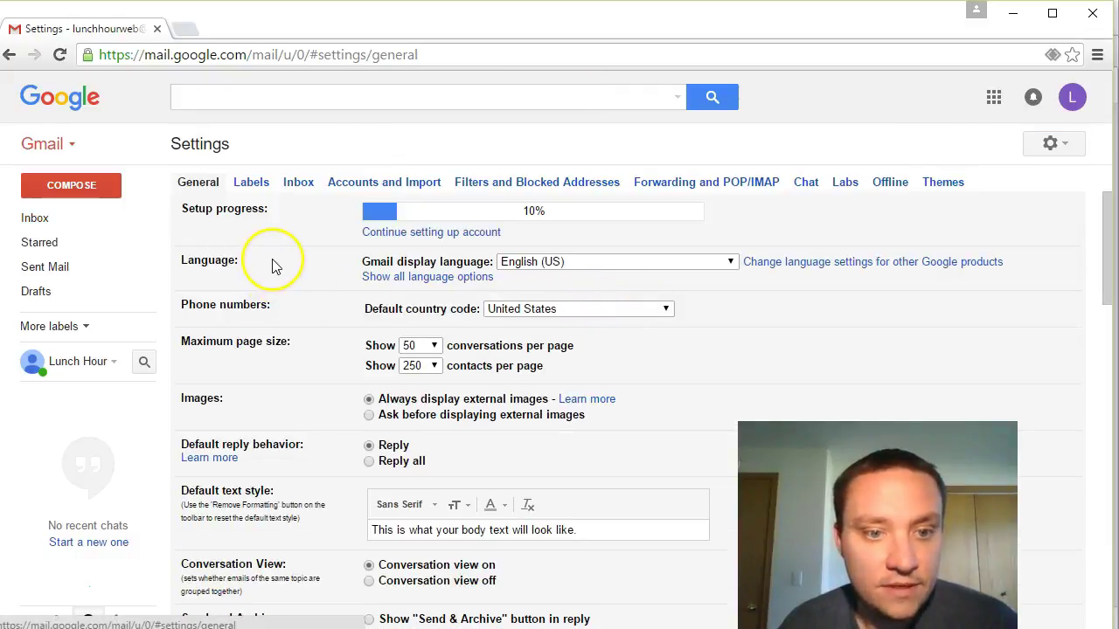
# Step: Look over the General settings, then switch to the Forwarding and POP/IMAP tab
pyautogui.scroll(-1, 271, 259)
pyautogui.scroll(-1, 274, 262)
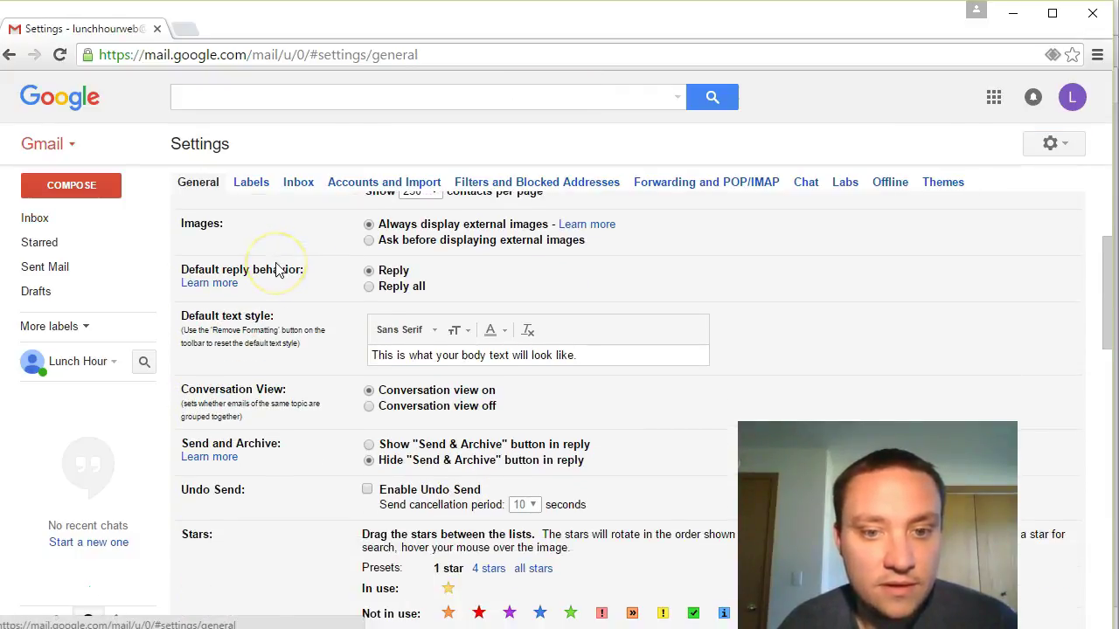
pyautogui.scroll(-1, 277, 268)
pyautogui.scroll(-3, 276, 271)
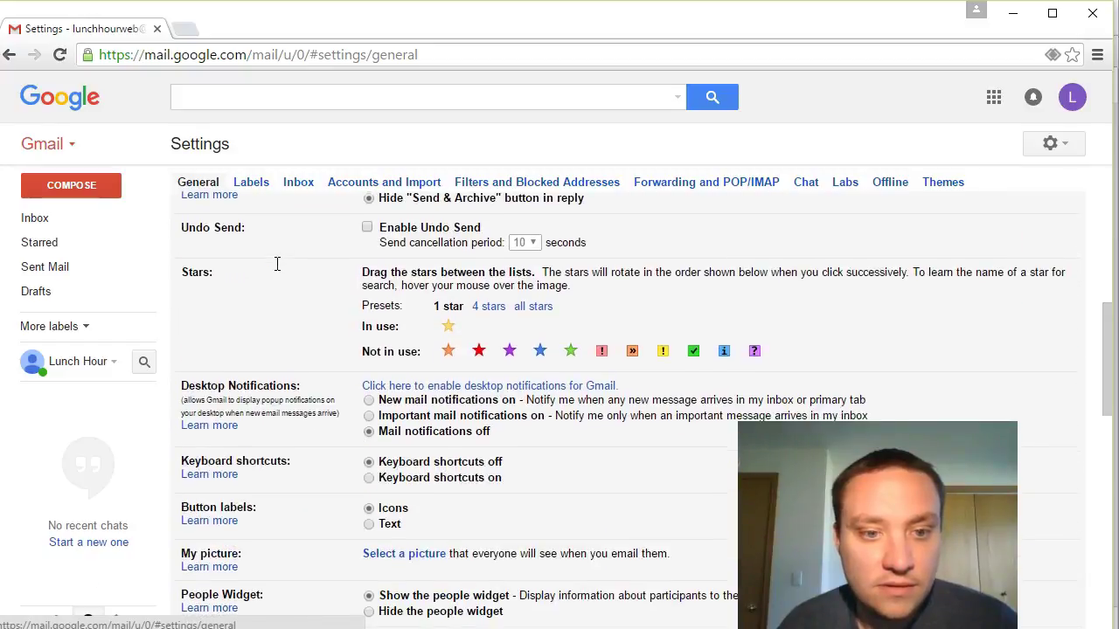
pyautogui.scroll(-4, 275, 273)
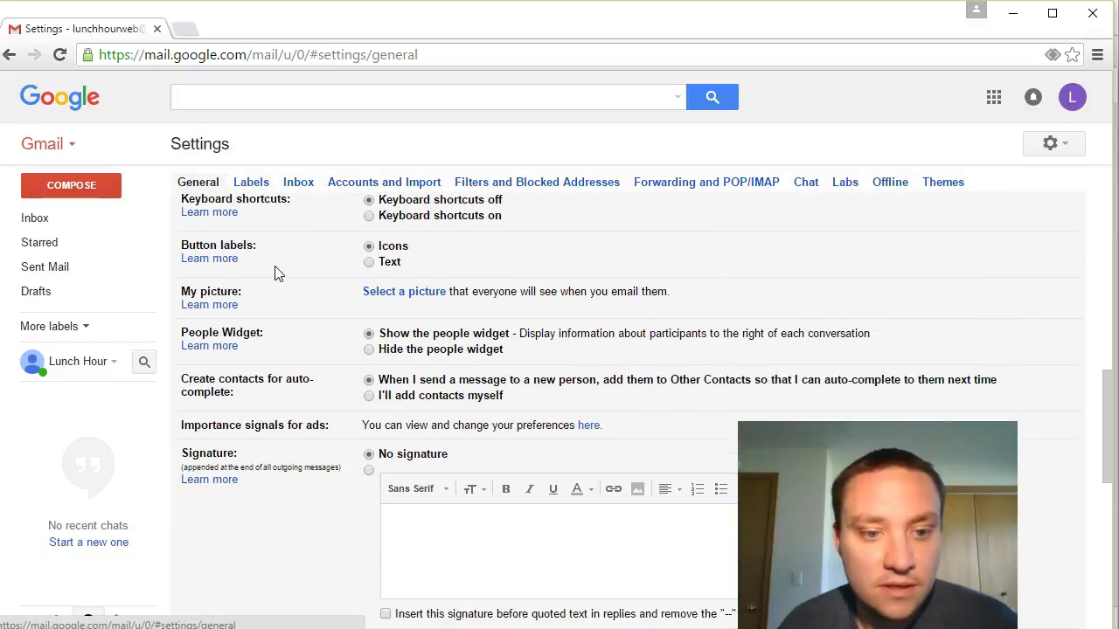
pyautogui.scroll(-4, 280, 280)
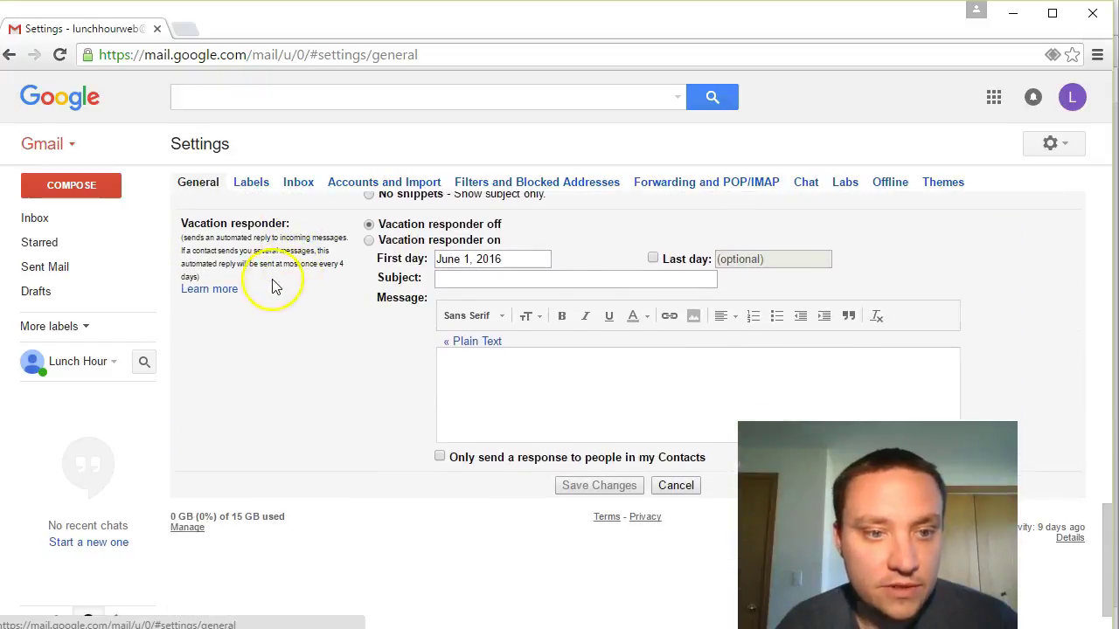
pyautogui.scroll(10, 290, 297)
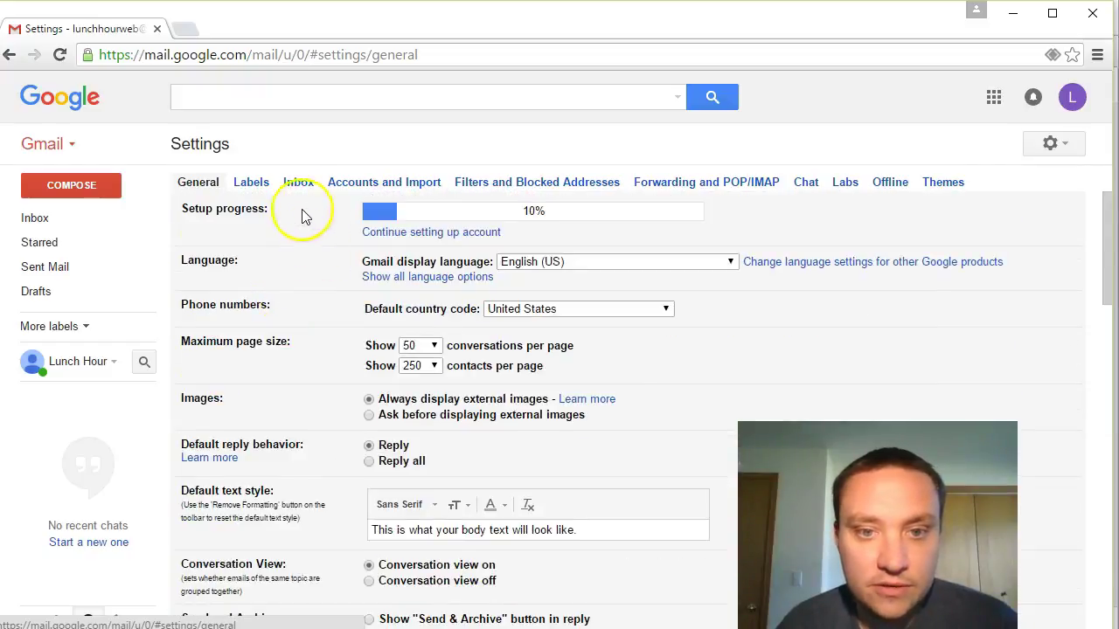
pyautogui.click(704, 192)
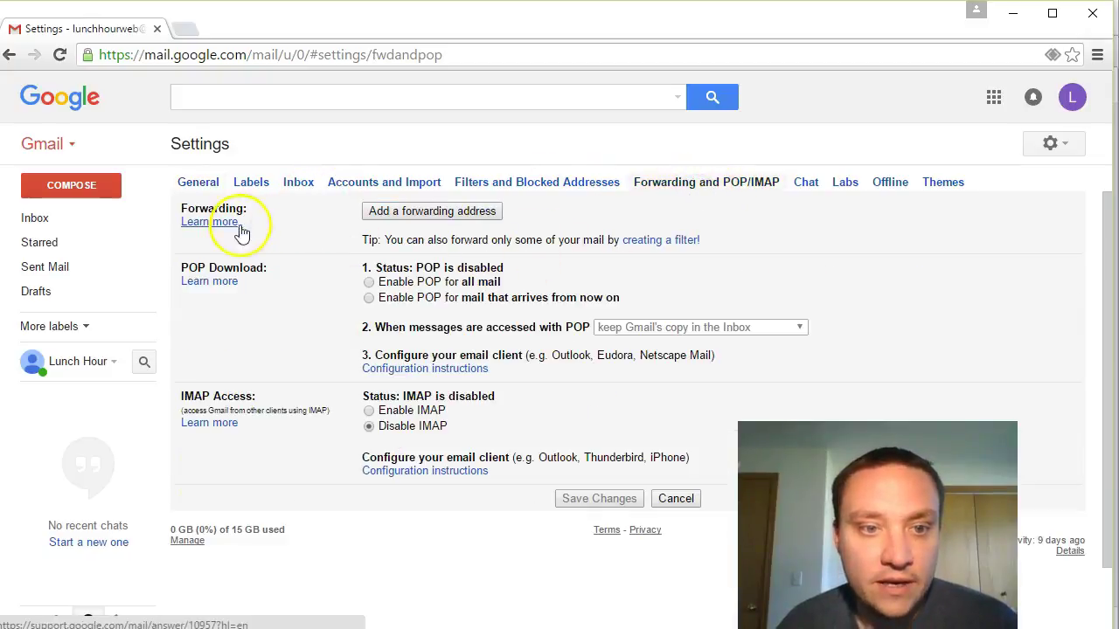
# Step: Add the Zoho domain mailbox address as a Gmail forwarding address and acknowledge the confirmation-code notice
pyautogui.click(437, 214)
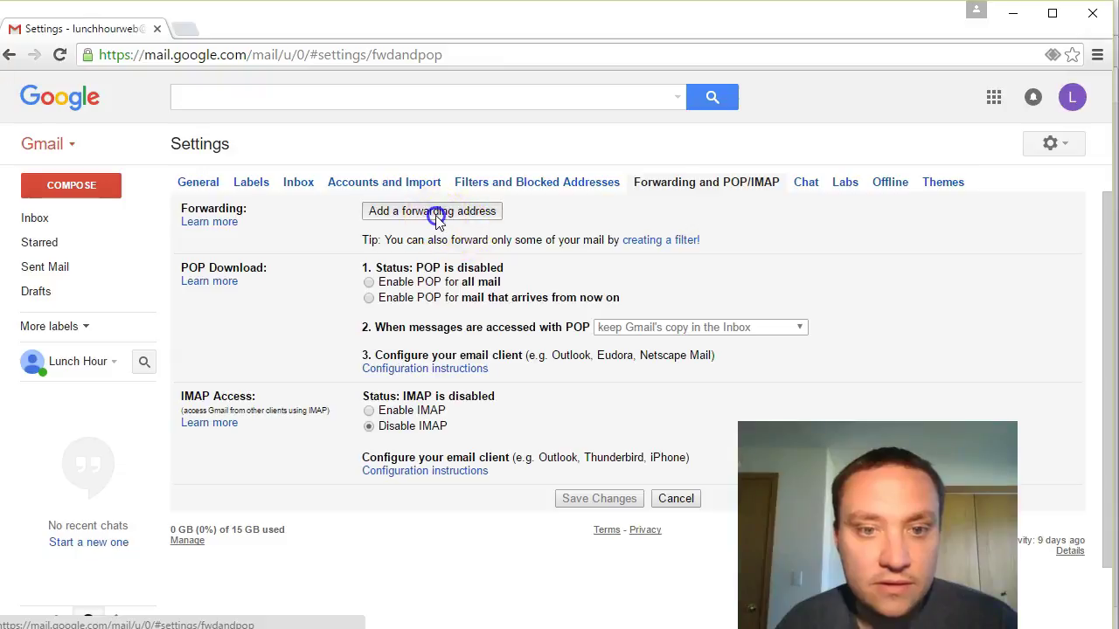
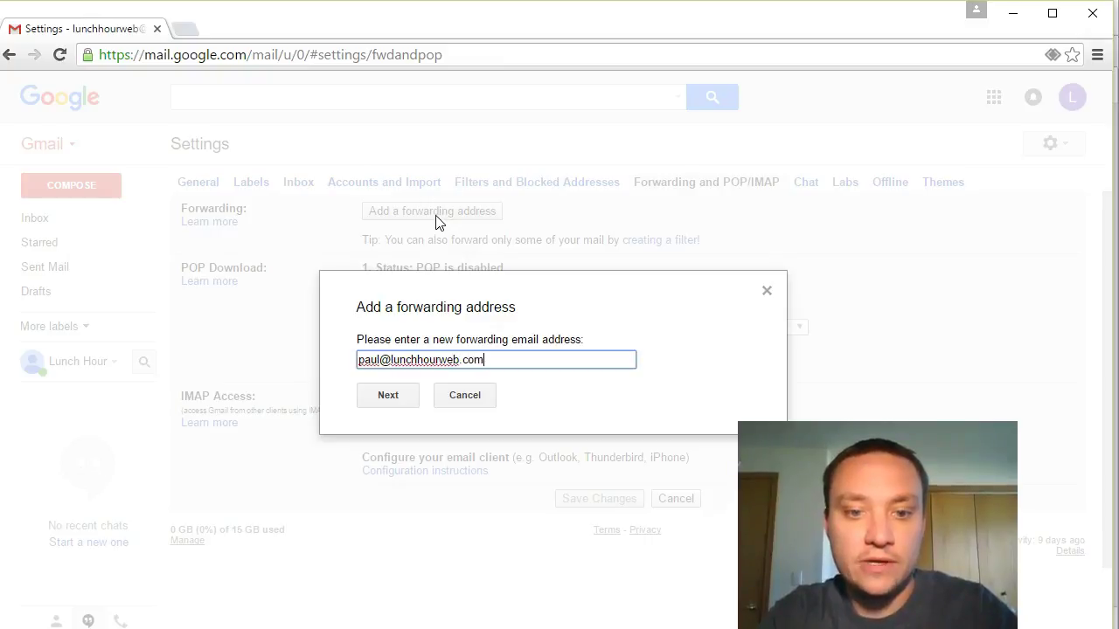
pyautogui.click(389, 402)
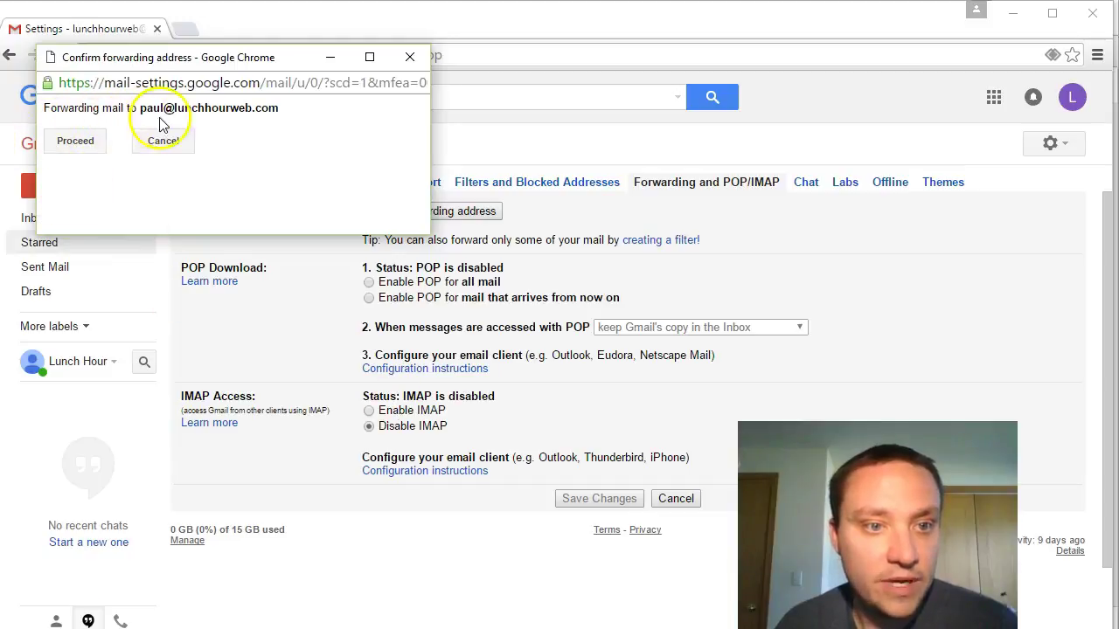
pyautogui.click(78, 143)
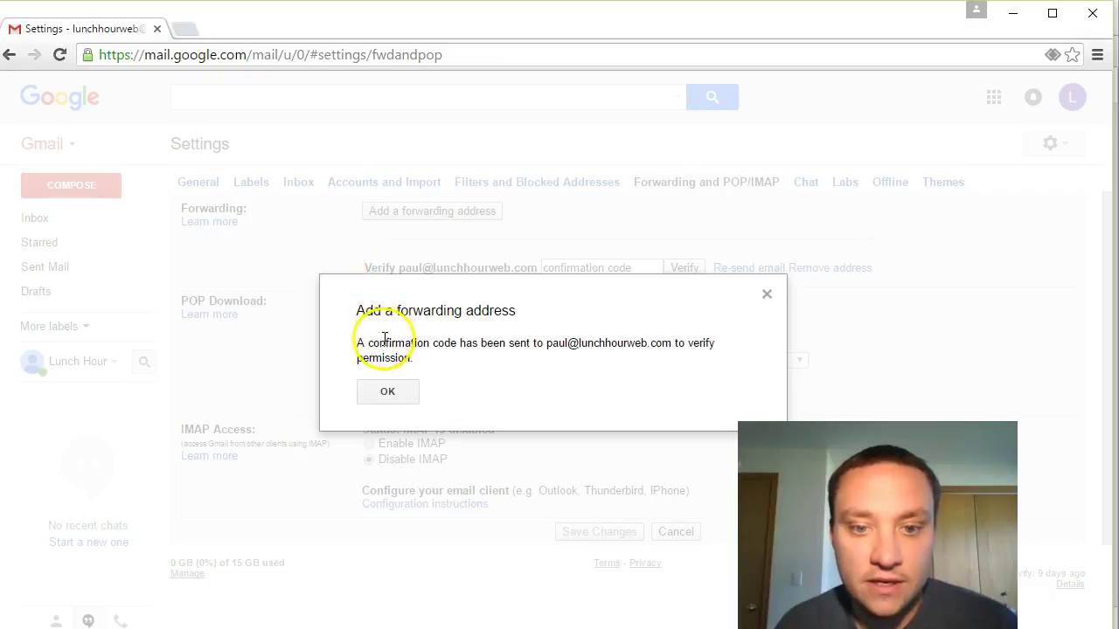
pyautogui.click(391, 395)
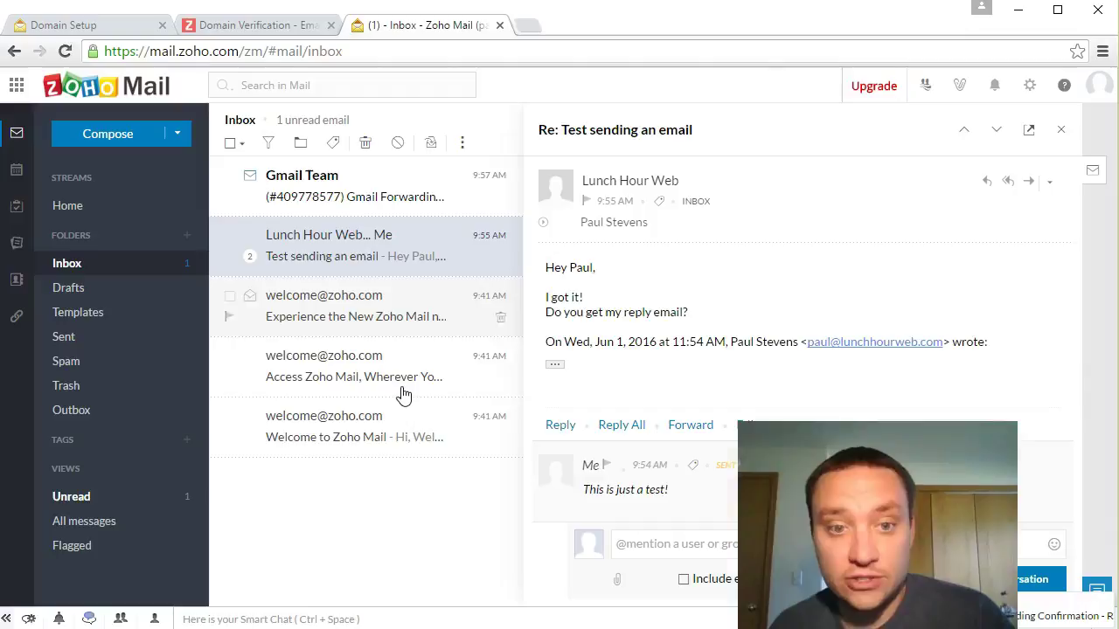
# Step: Open the Gmail Team confirmation email, copy its code, and confirm forwarding through its link
pyautogui.click(314, 179)
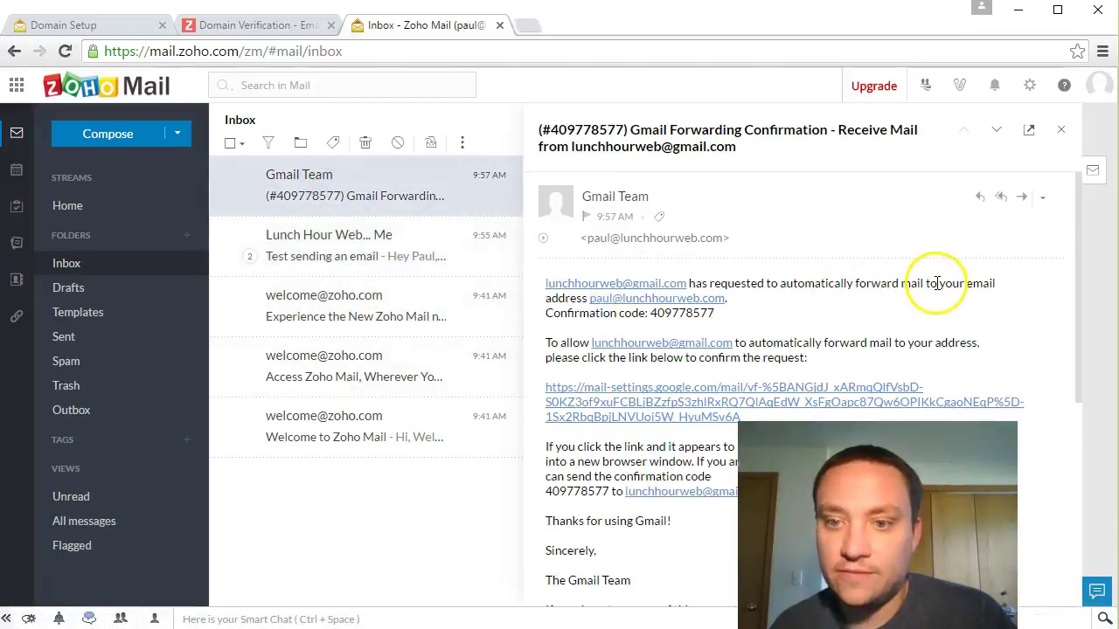
pyautogui.doubleClick(657, 314)
pyautogui.rightClick(658, 314)
pyautogui.click(682, 325)
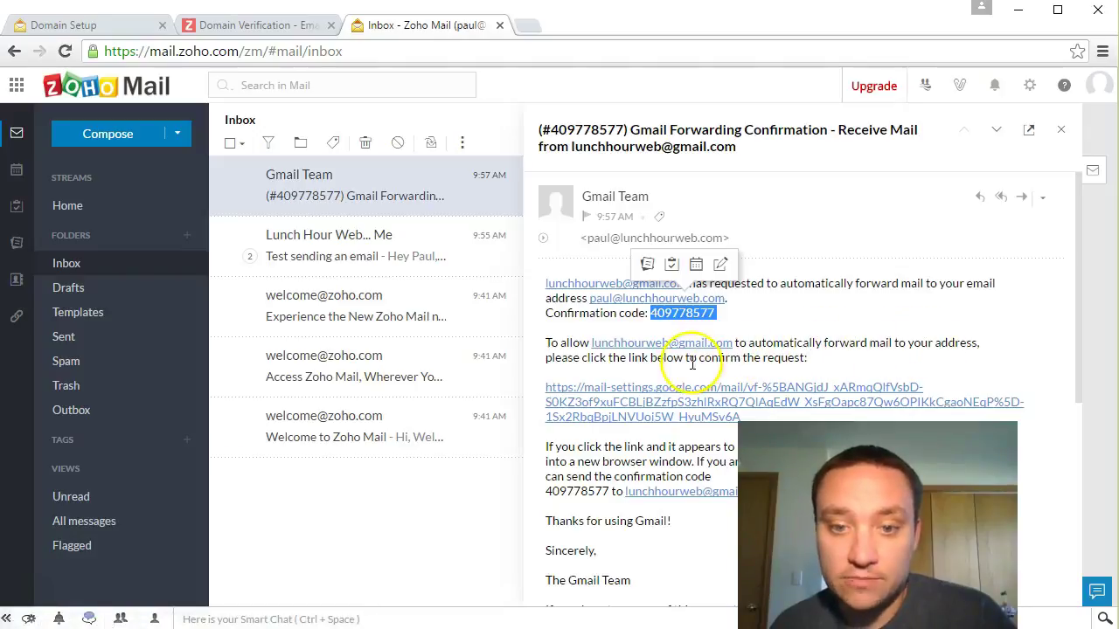
pyautogui.click(636, 389)
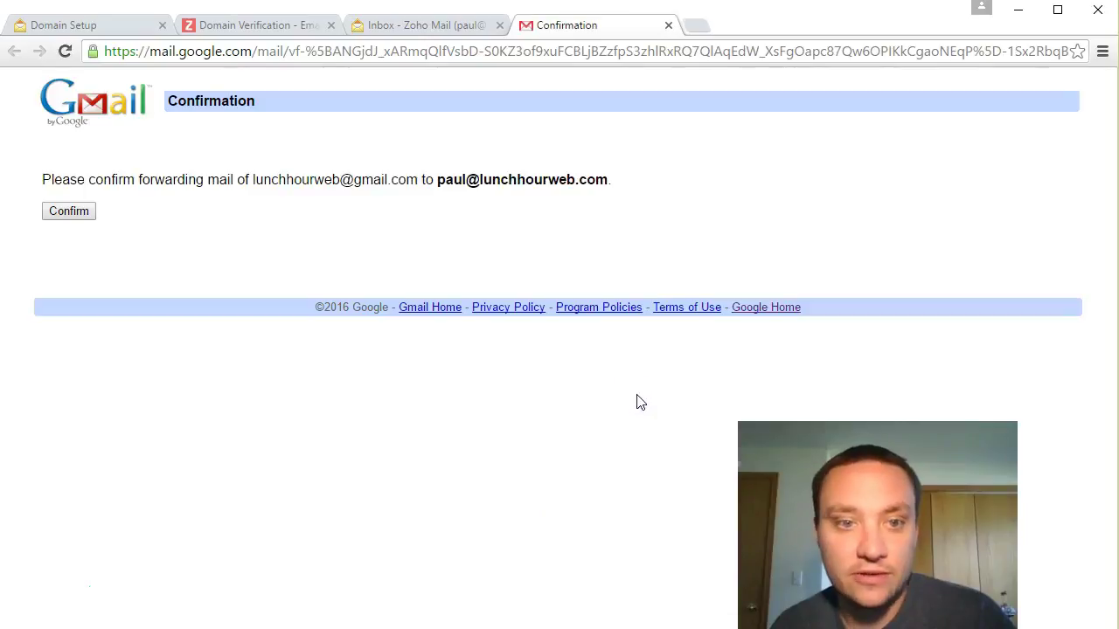
pyautogui.click(72, 216)
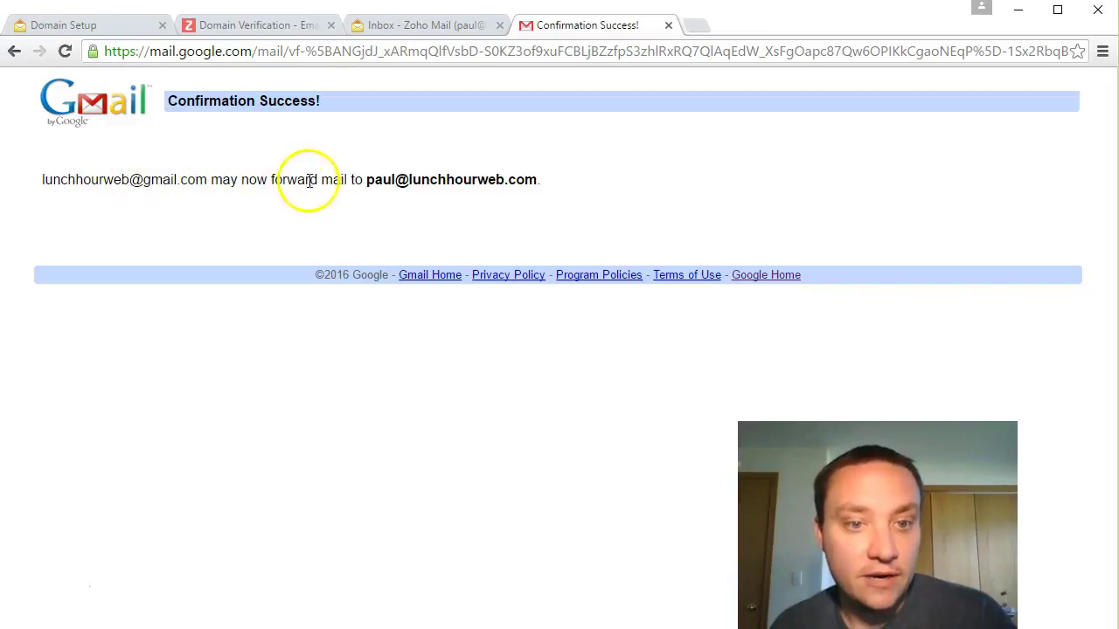
pyautogui.click(669, 24)
# Step: Send a 'Test email forwarding' message from Zoho Mail to the Gmail account chosen from autocomplete
pyautogui.click(135, 142)
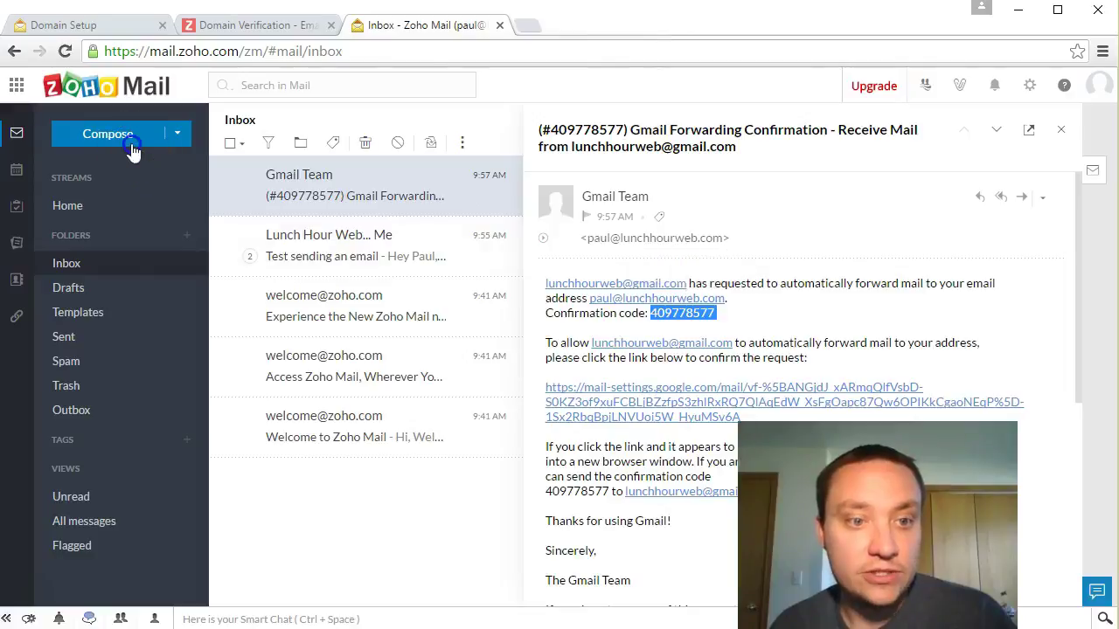
pyautogui.write('lu')
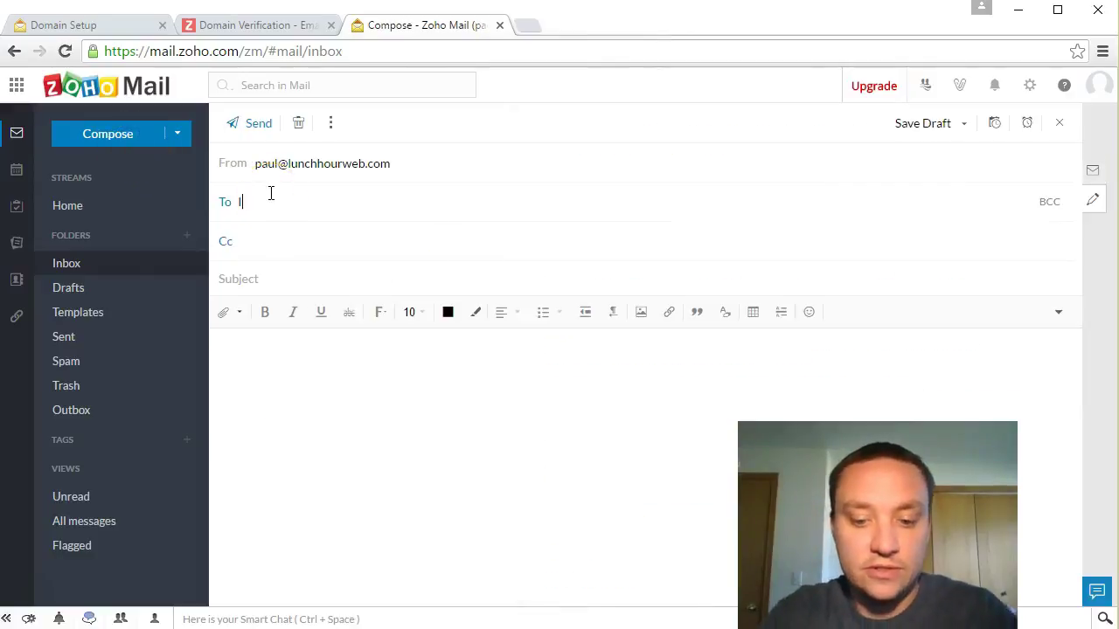
pyautogui.click(342, 236)
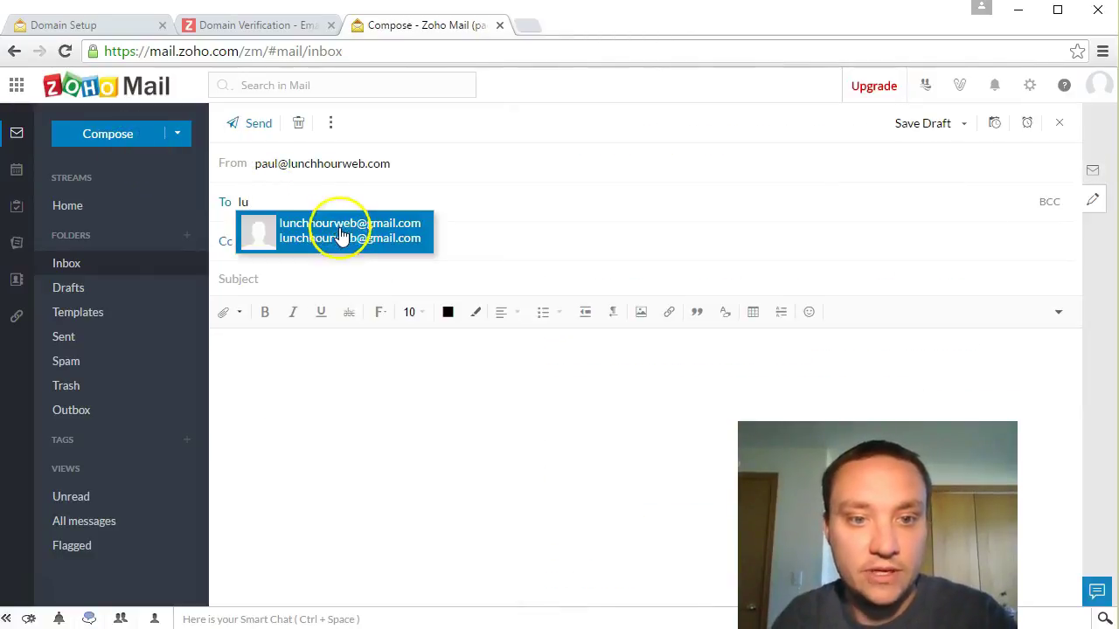
pyautogui.click(317, 273)
pyautogui.write('Test ')
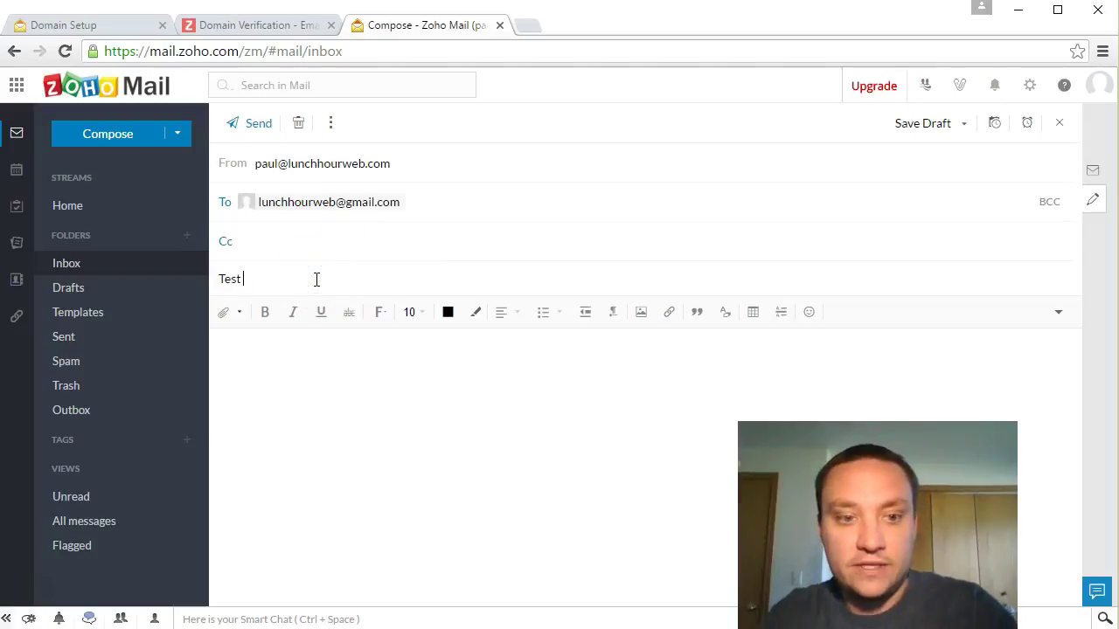
pyautogui.write('email forwardin')
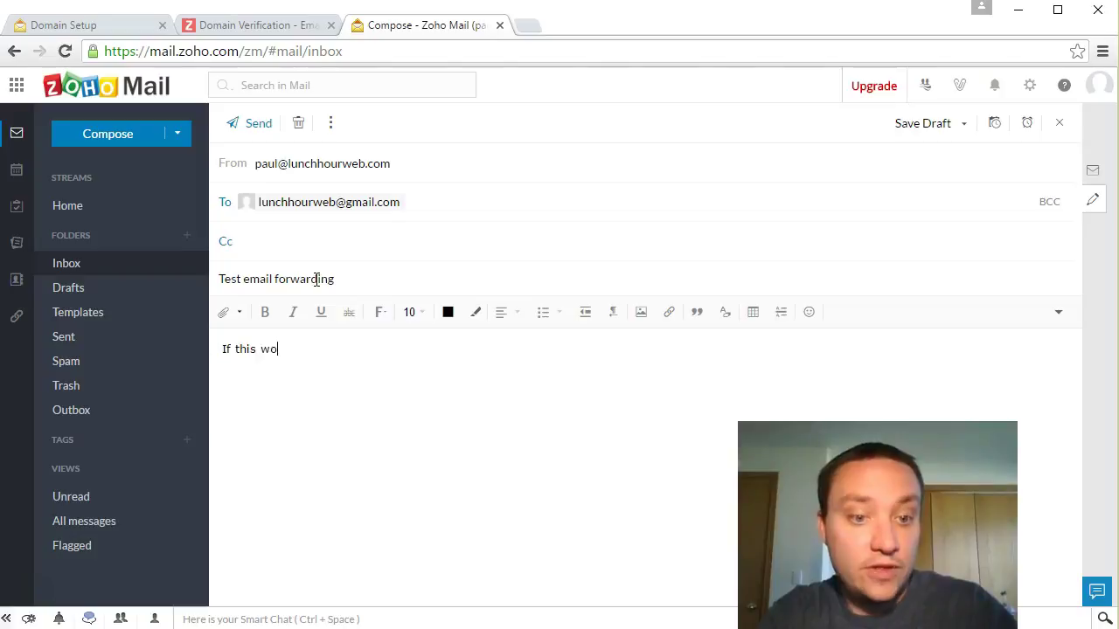
pyautogui.write('get th')
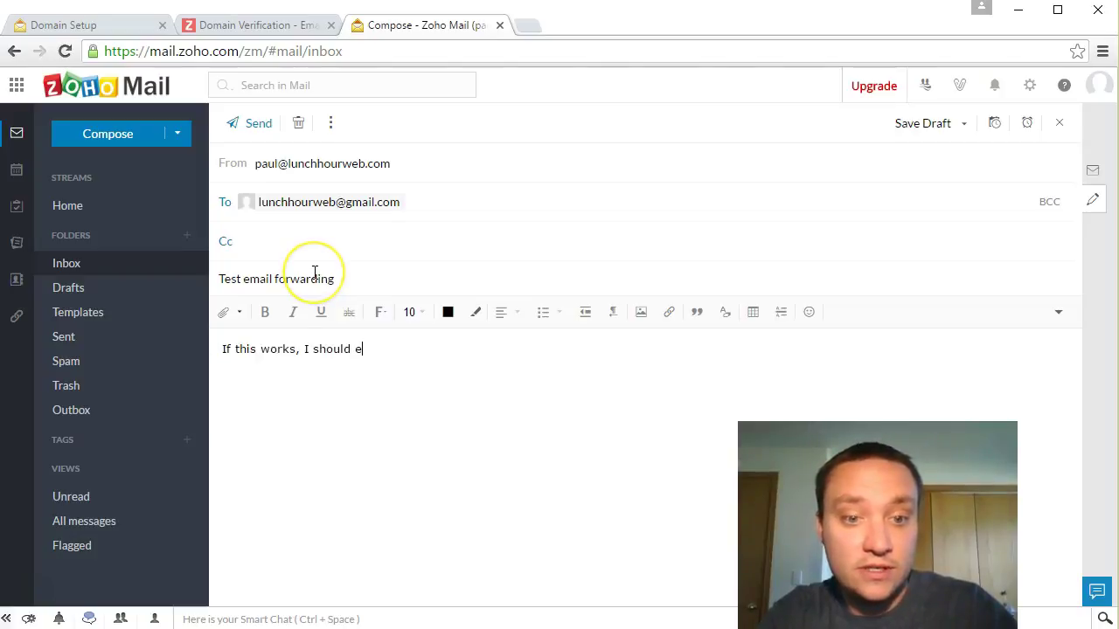
pyautogui.write('is email right bac')
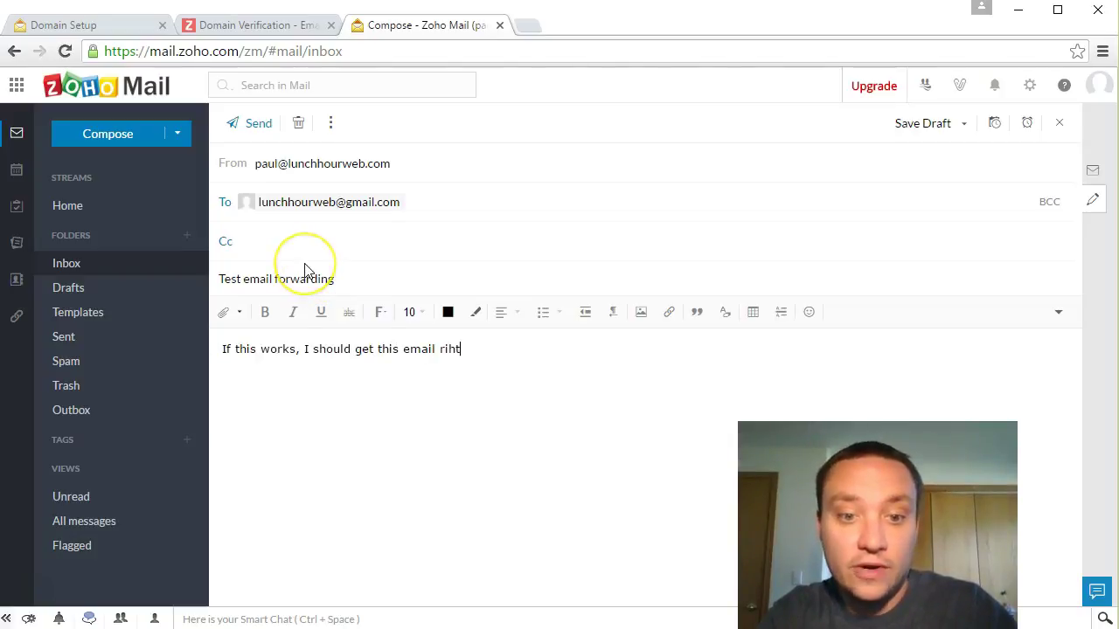
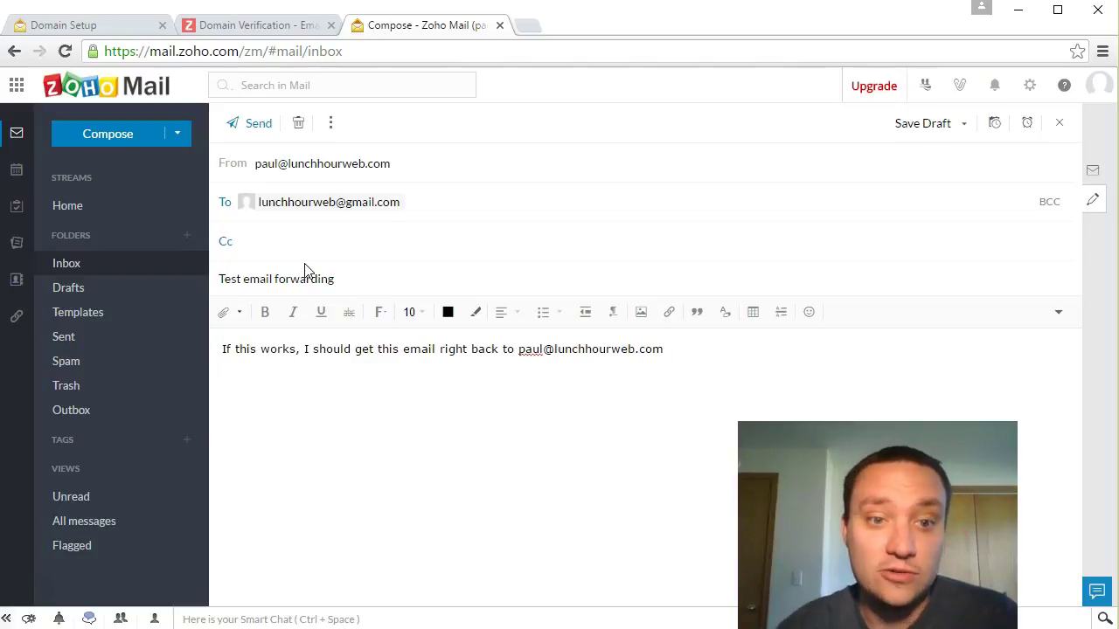
pyautogui.click(249, 135)
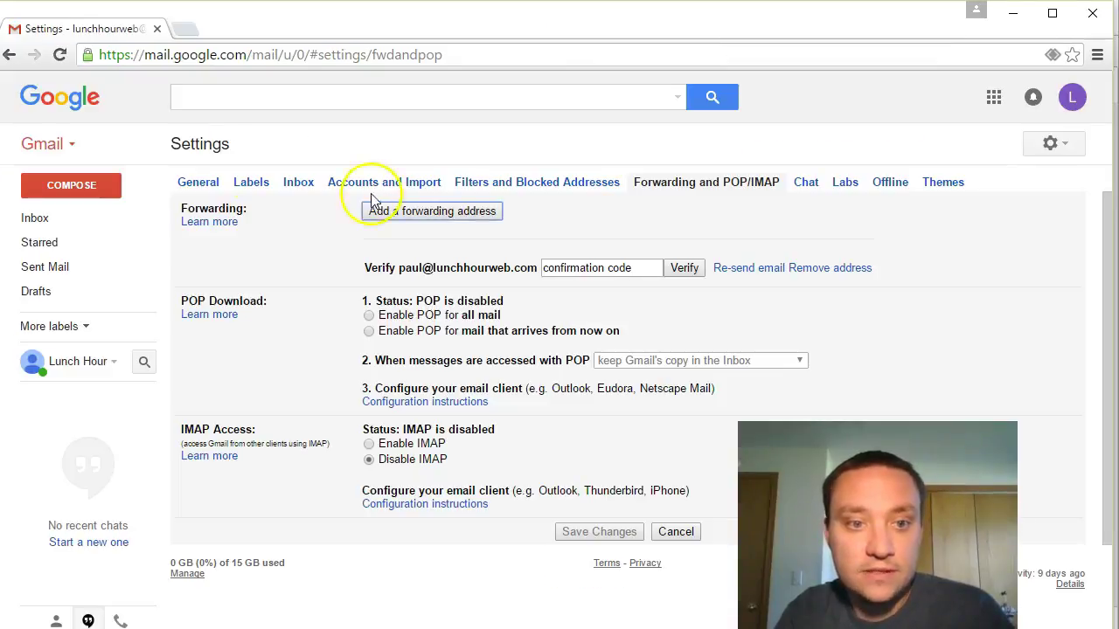
# Step: Go to the Gmail inbox to check for the test message
pyautogui.click(44, 219)
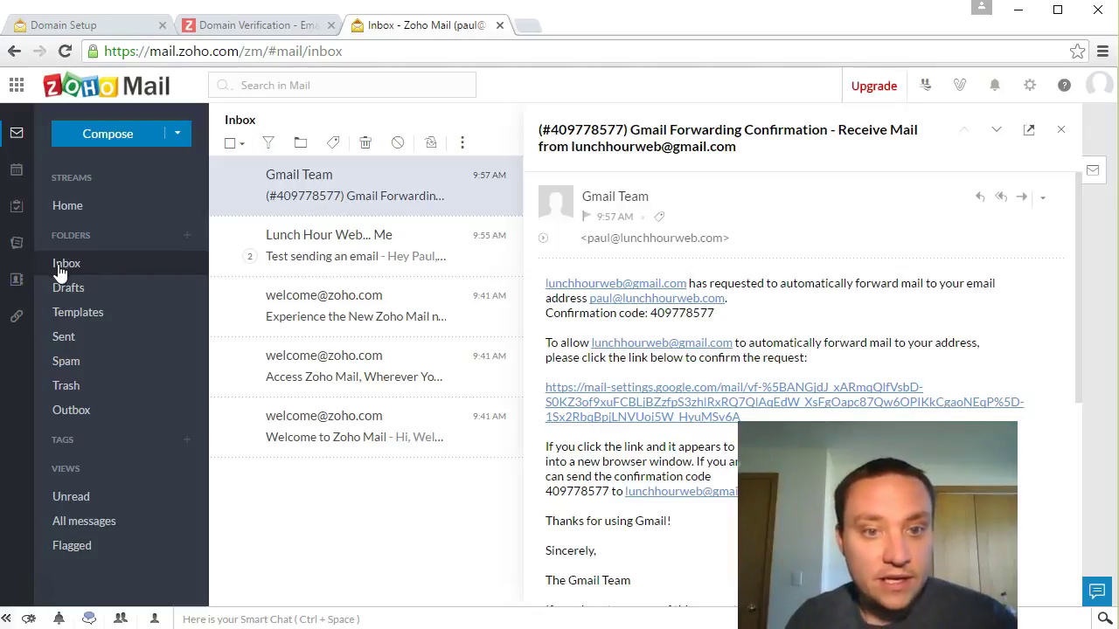
# Step: Close the open email by going to Home and back to the full Inbox list
pyautogui.click(464, 143)
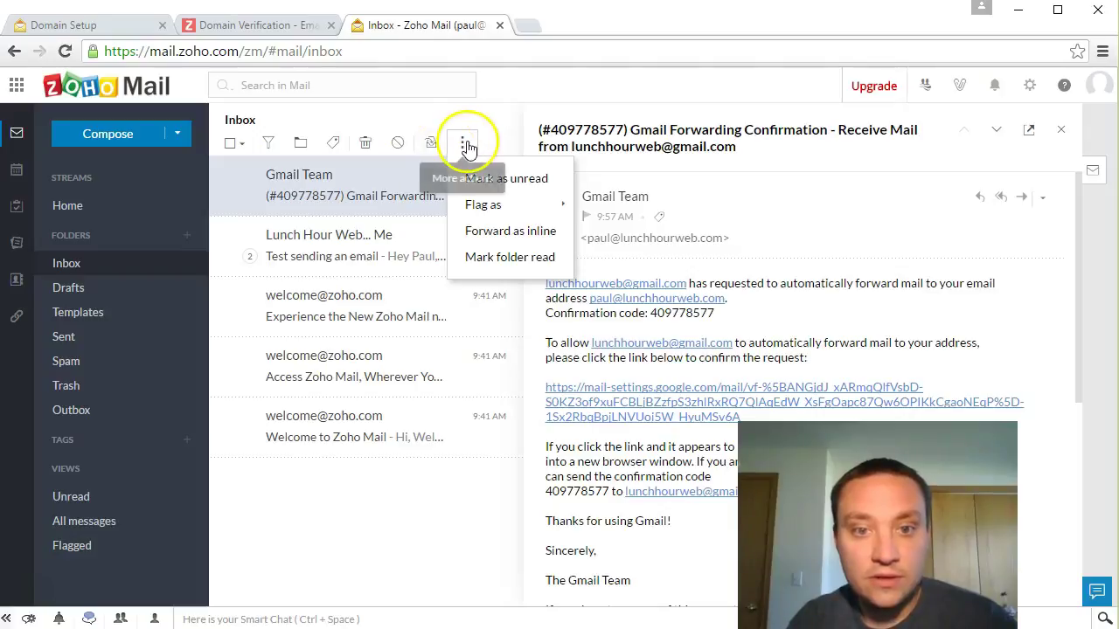
pyautogui.click(320, 530)
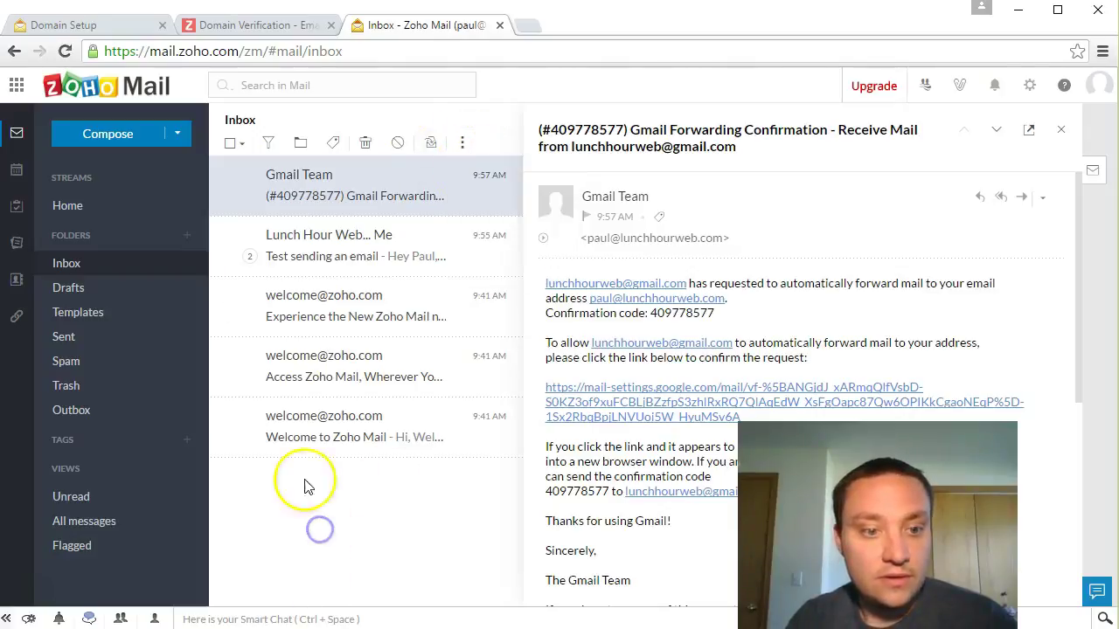
pyautogui.click(97, 215)
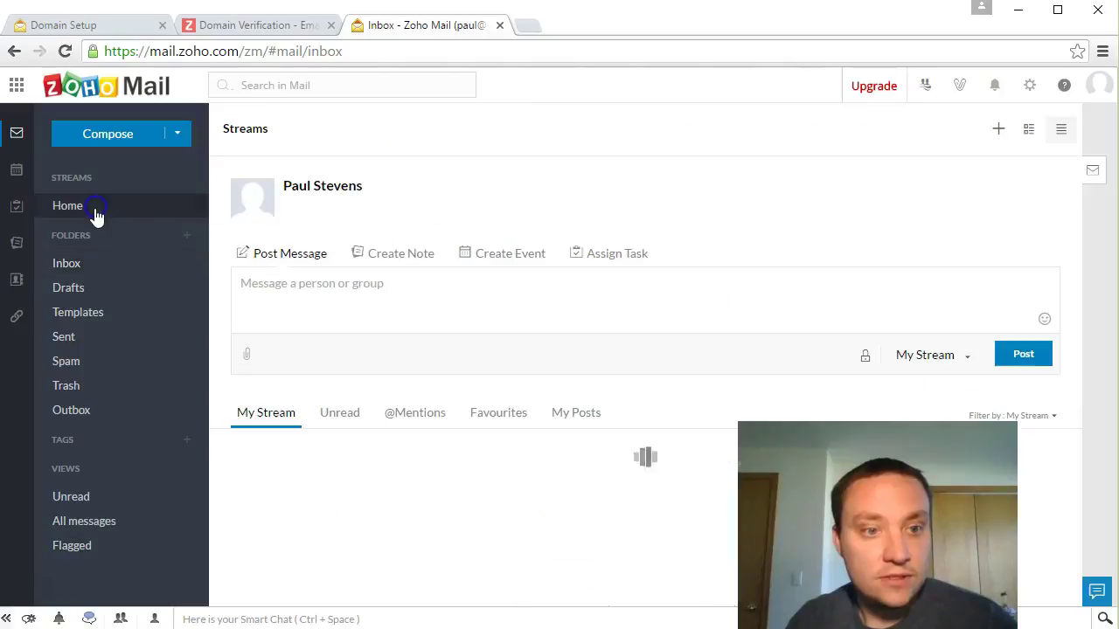
pyautogui.click(75, 263)
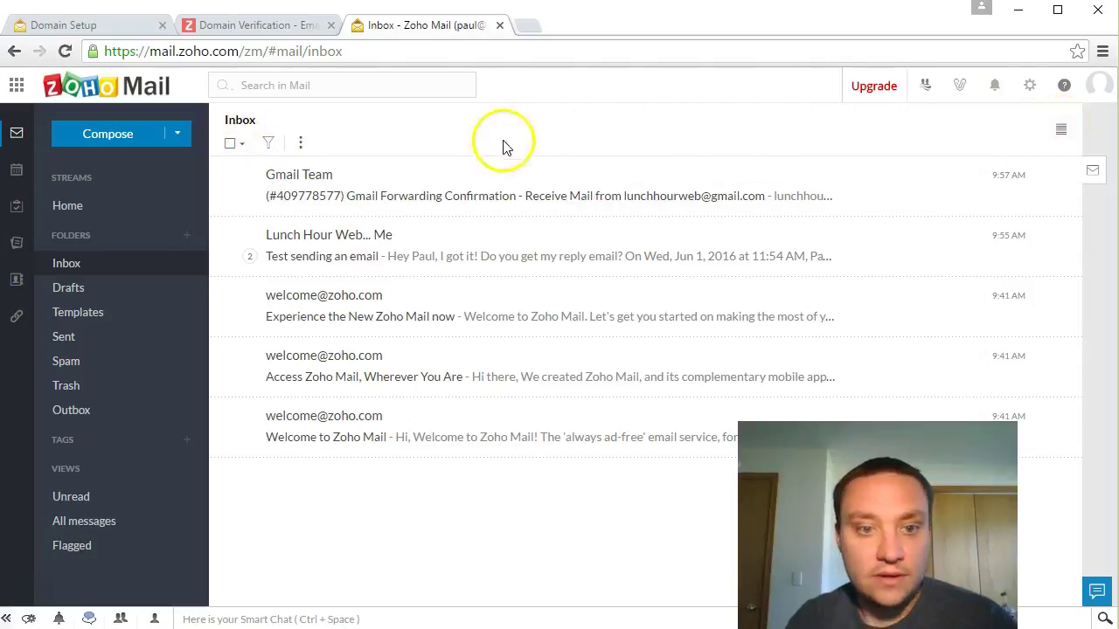
# Step: Create a 'Zoho' subfolder under Inbox, then tick the first welcome email
pyautogui.rightClick(87, 271)
pyautogui.click(152, 287)
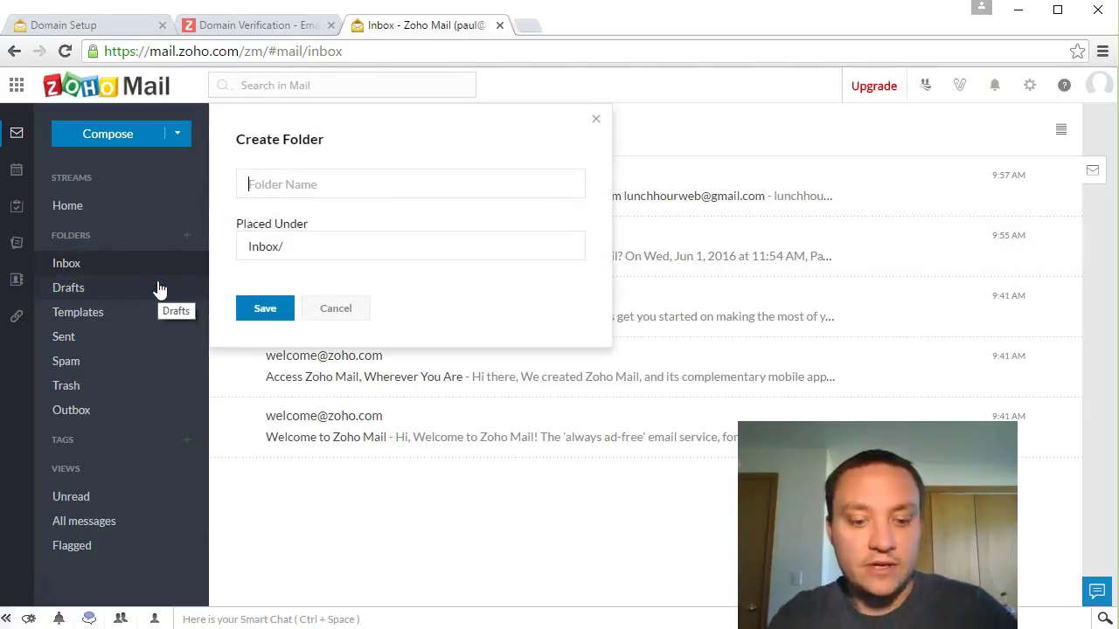
pyautogui.write('Zoho')
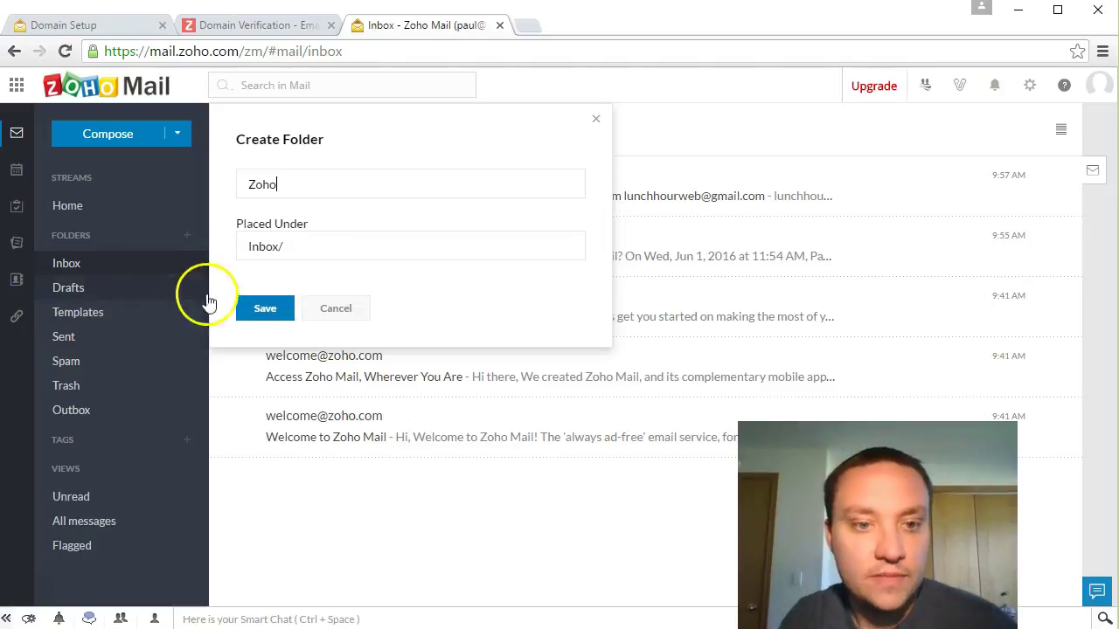
pyautogui.click(263, 311)
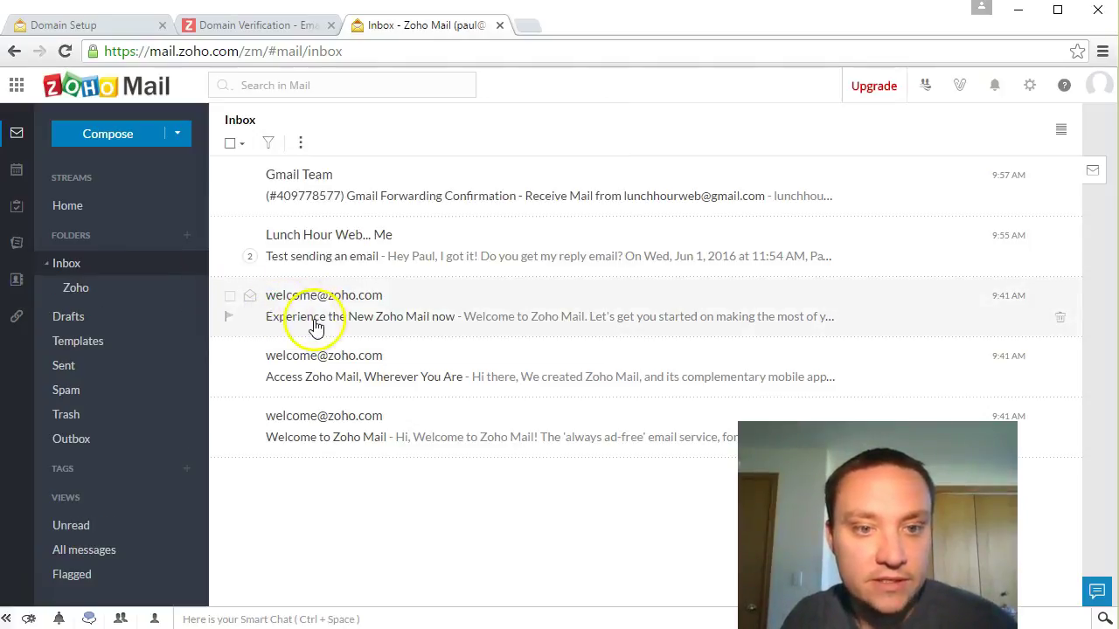
pyautogui.click(229, 298)
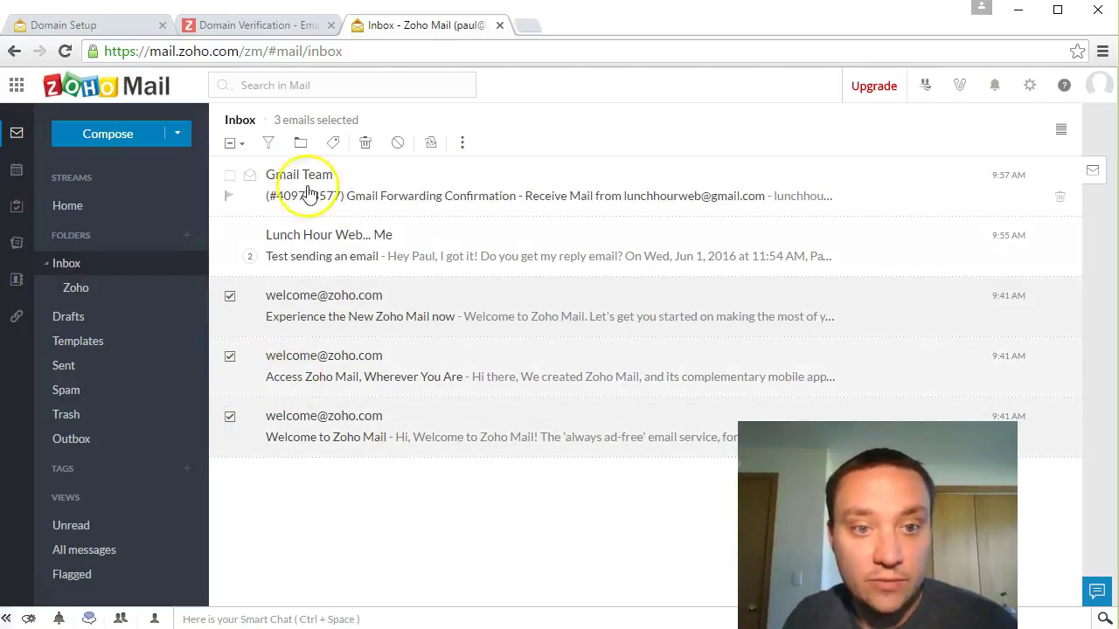
# Step: Start creating a task from the first welcome email, then cancel the Add Task dialog
pyautogui.click(463, 145)
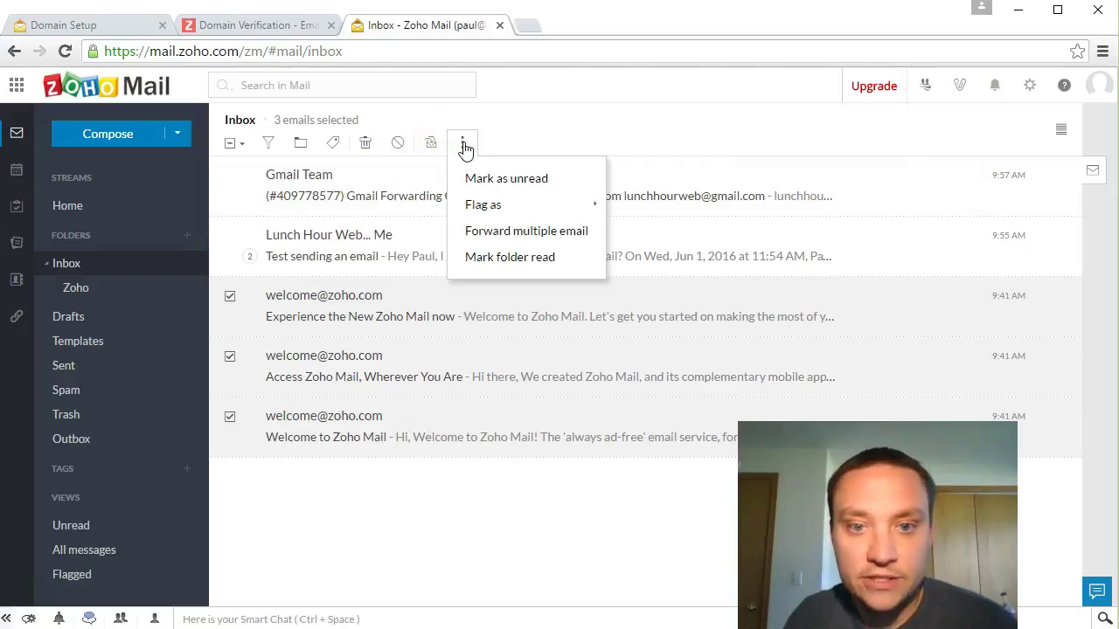
pyautogui.click(555, 133)
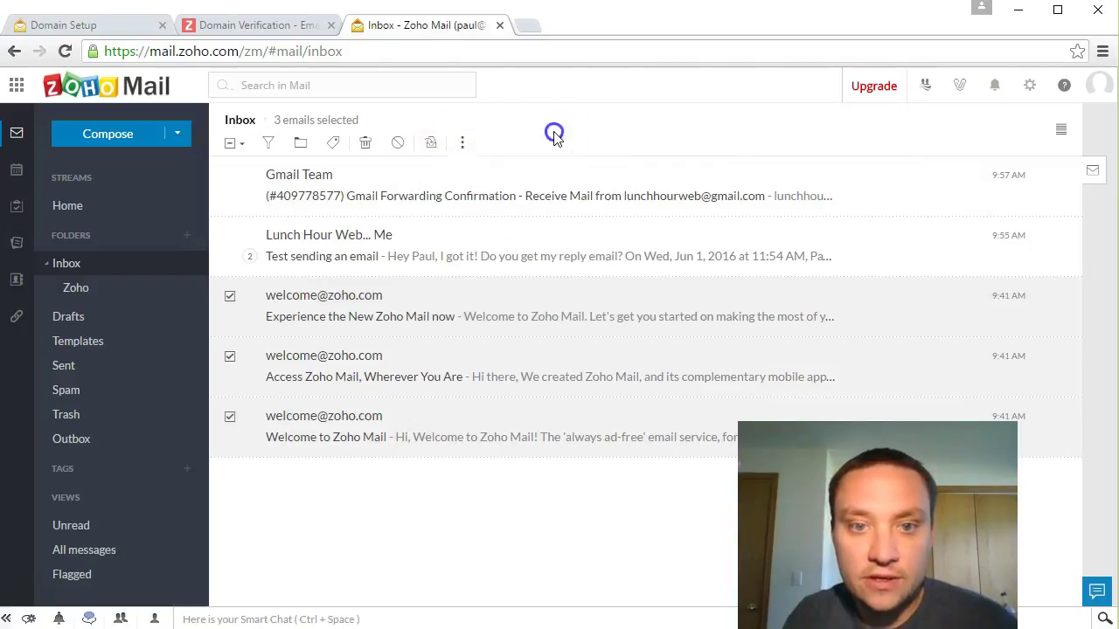
pyautogui.click(523, 185)
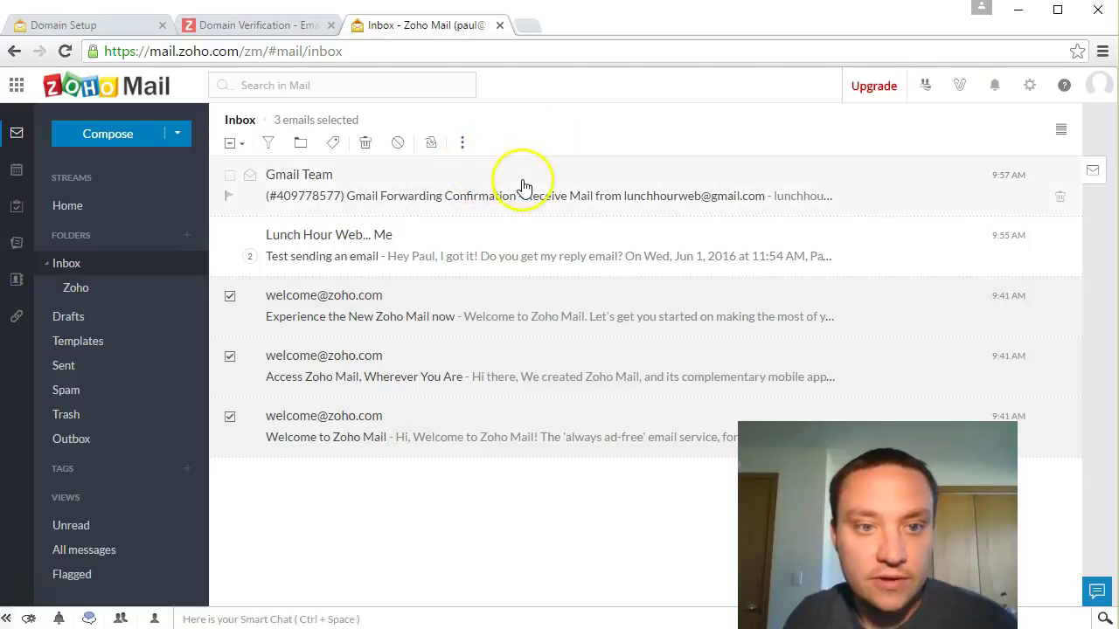
pyautogui.rightClick(487, 306)
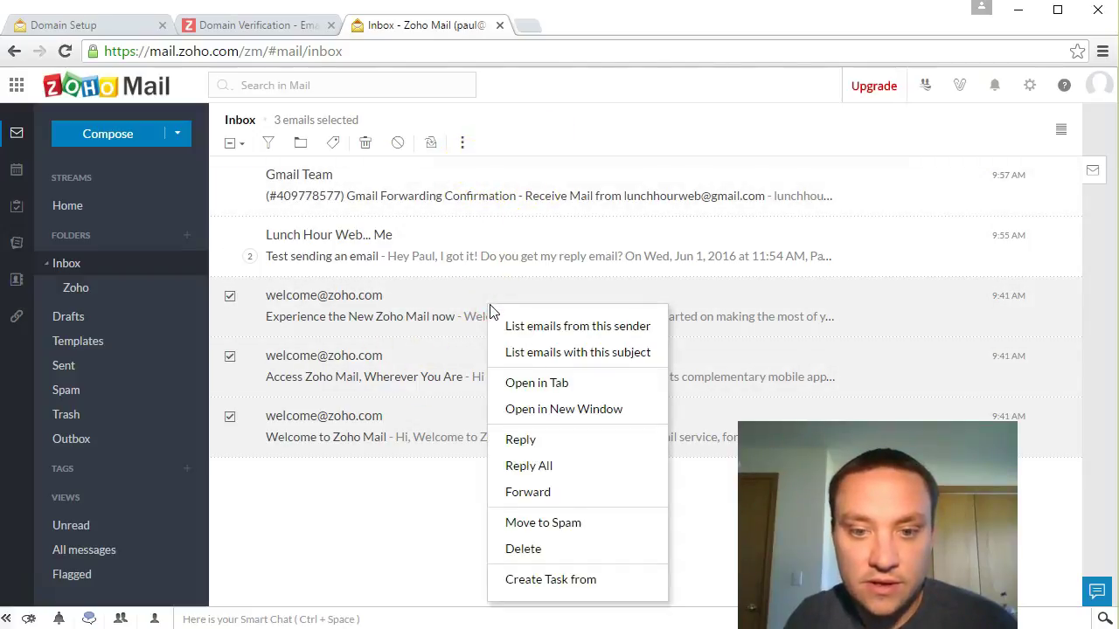
pyautogui.click(558, 586)
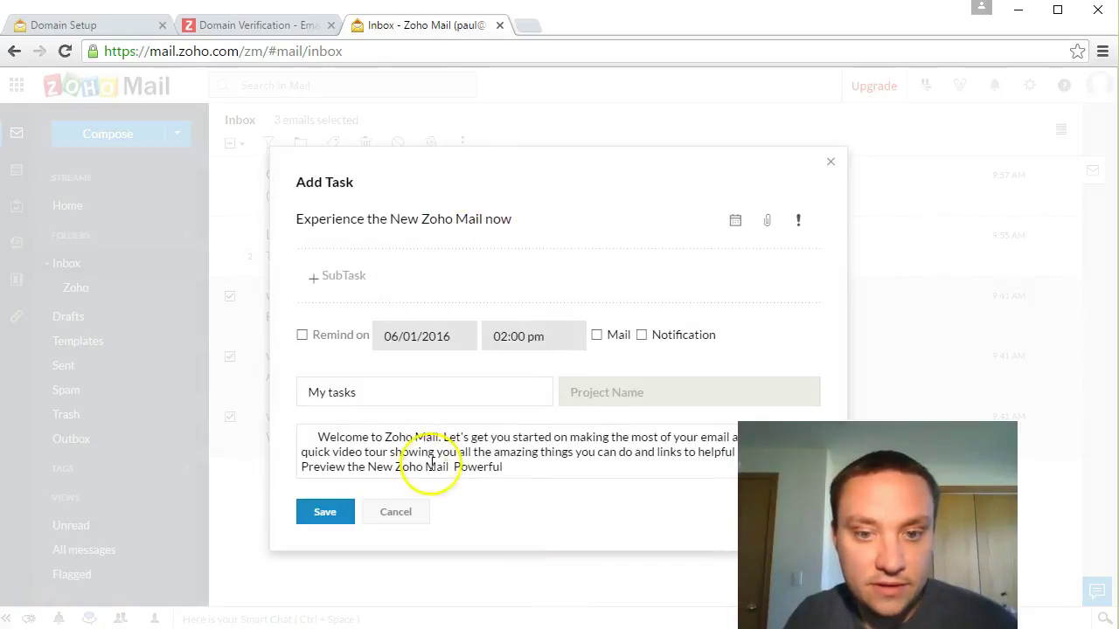
pyautogui.click(398, 514)
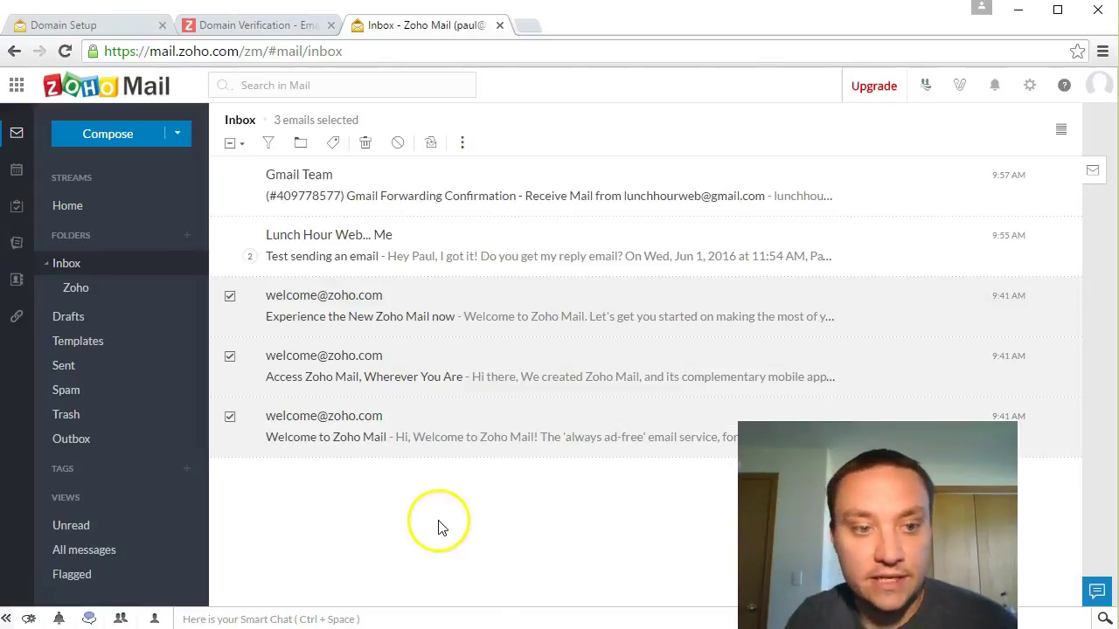
# Step: Uncheck the three welcome emails: Experience the New Zoho Mail now, Access Zoho Mail, and the last one
pyautogui.click(230, 296)
pyautogui.click(230, 357)
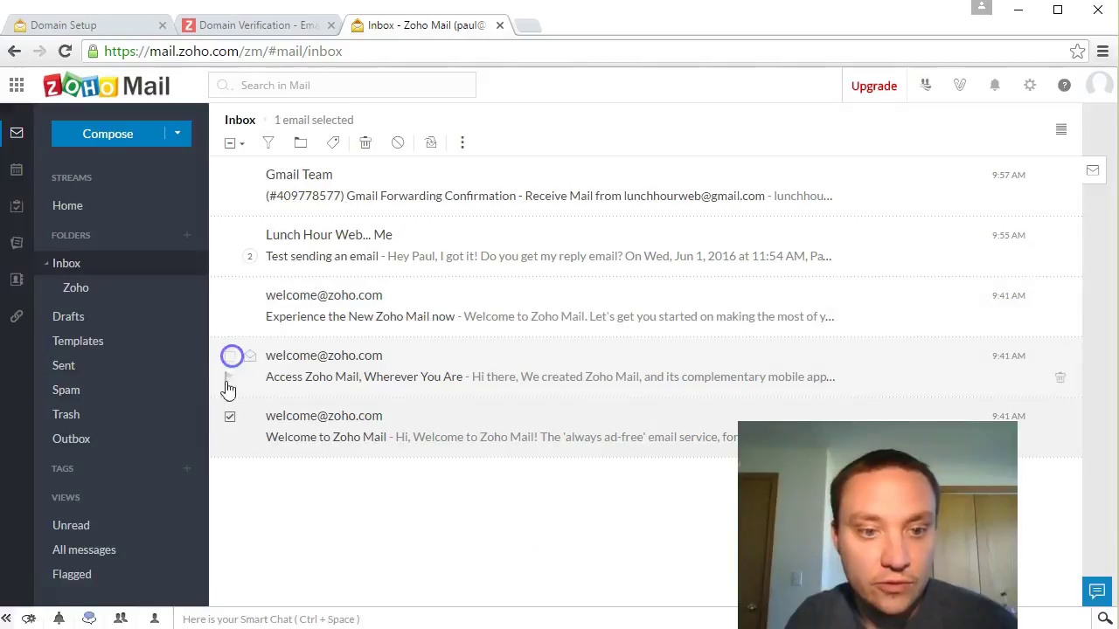
pyautogui.click(230, 418)
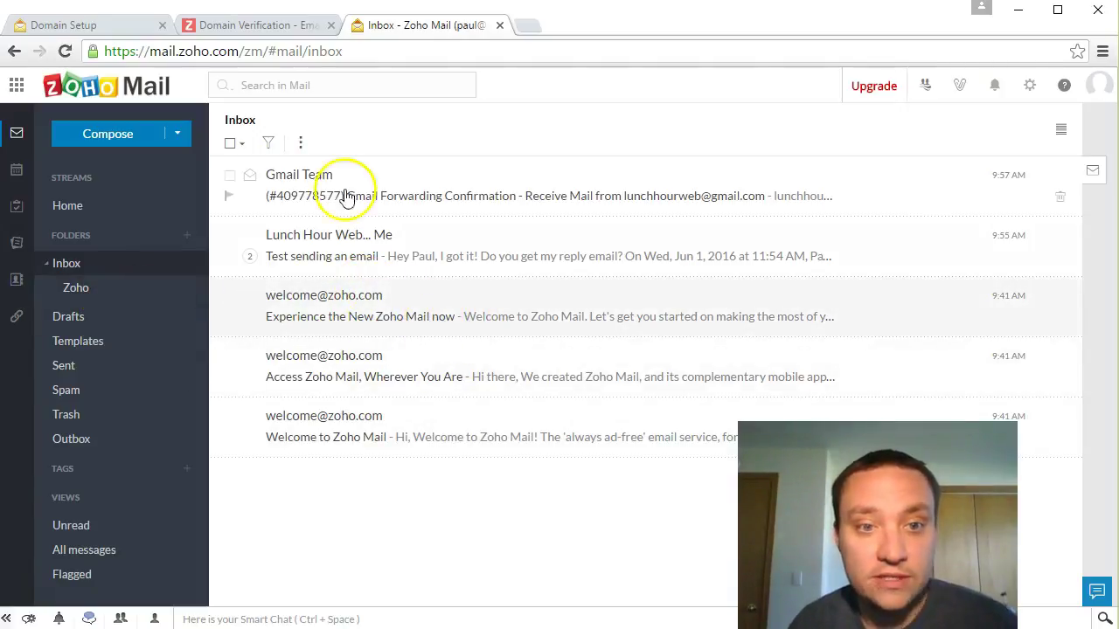
# Step: Open the Gmail Team email, then the Experience email, then close the reading pane and try the layout options
pyautogui.click(300, 143)
pyautogui.click(494, 171)
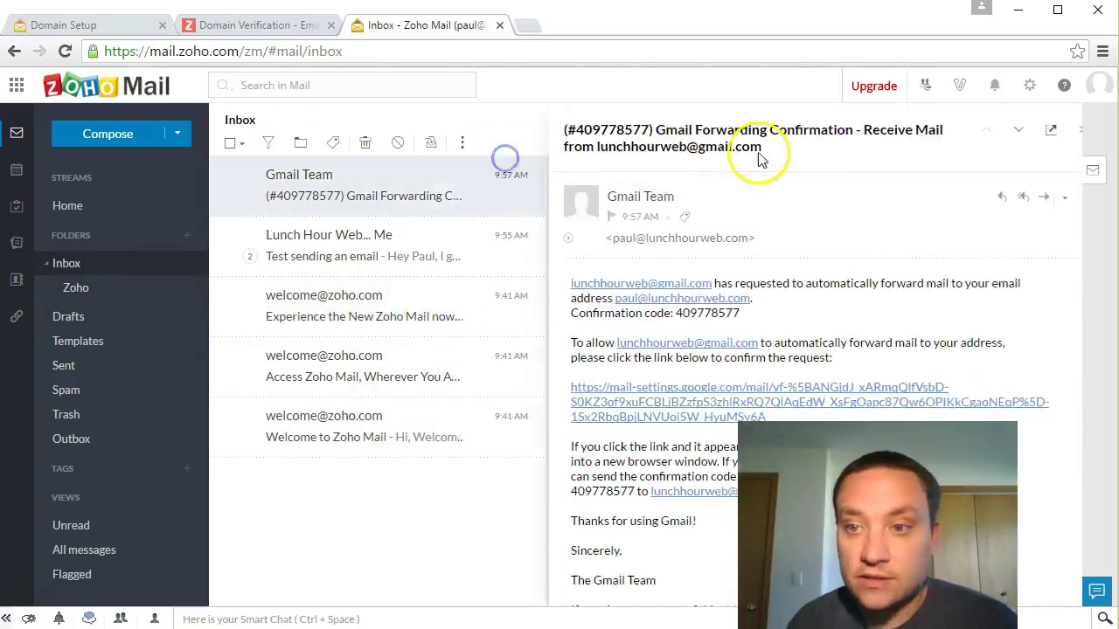
pyautogui.click(300, 320)
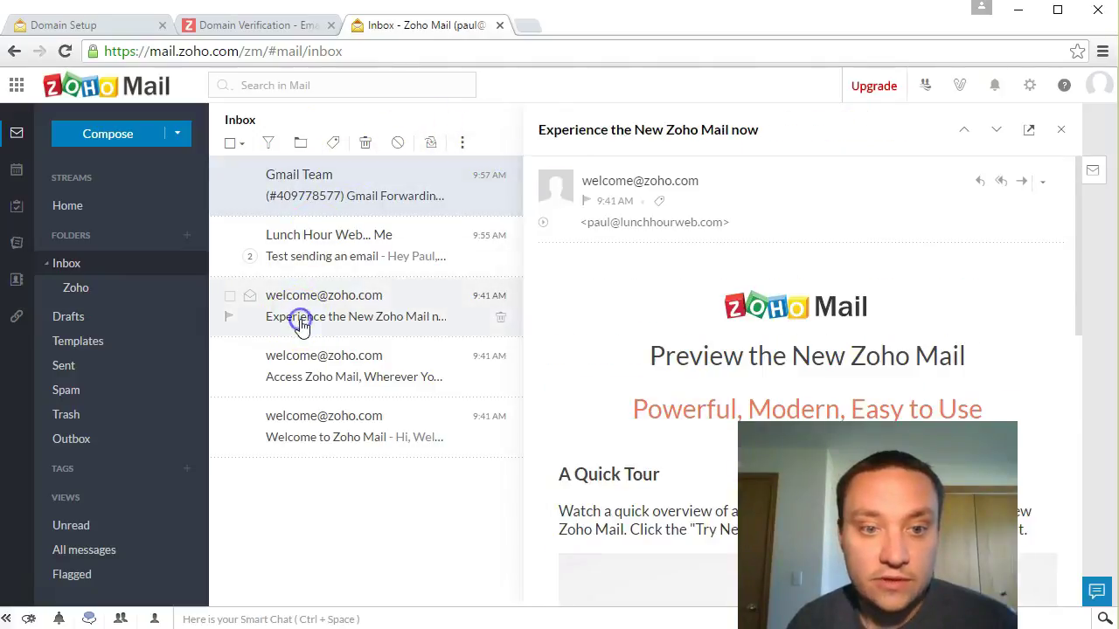
pyautogui.click(1060, 129)
pyautogui.click(1060, 131)
pyautogui.click(1061, 132)
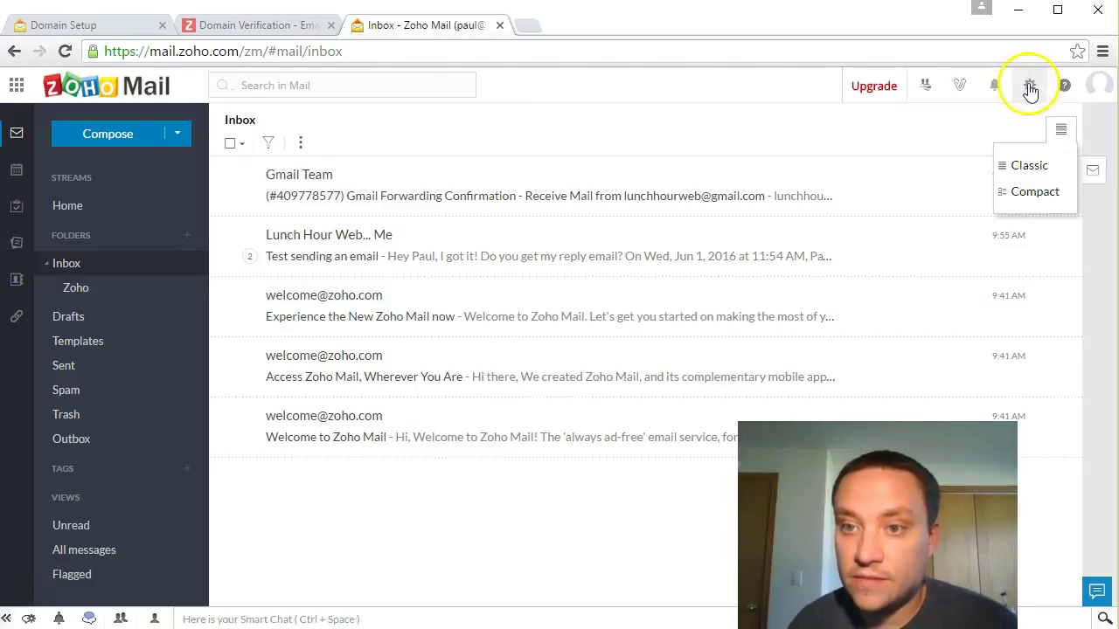
# Step: Reopen 'Experience the New Zoho Mail now' and scroll through it
pyautogui.click(387, 311)
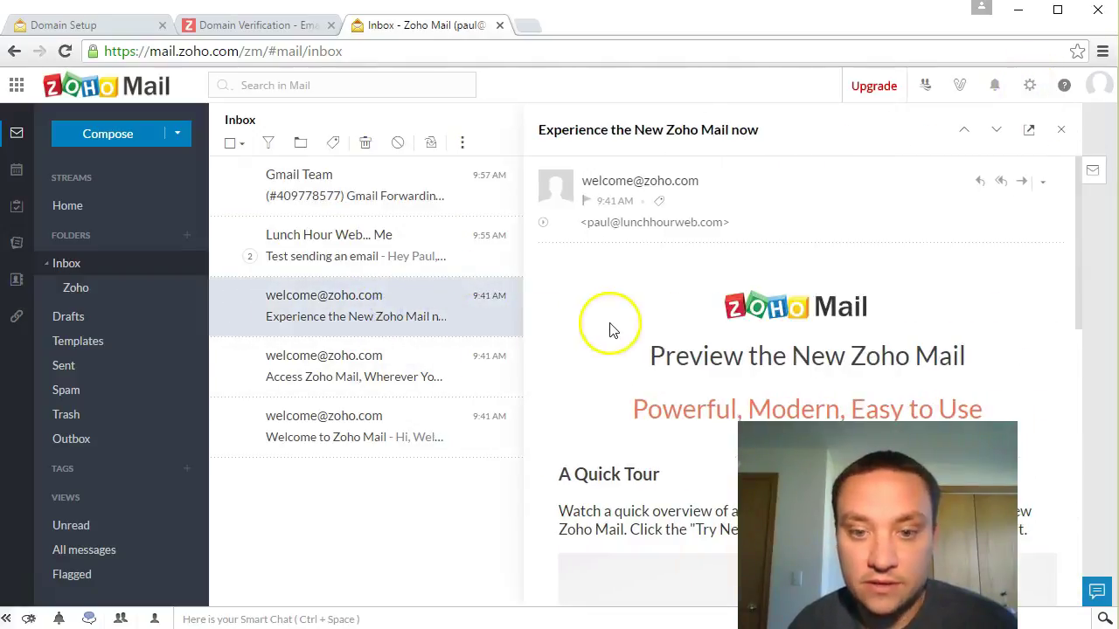
pyautogui.scroll(-5, 610, 332)
pyautogui.scroll(5, 611, 339)
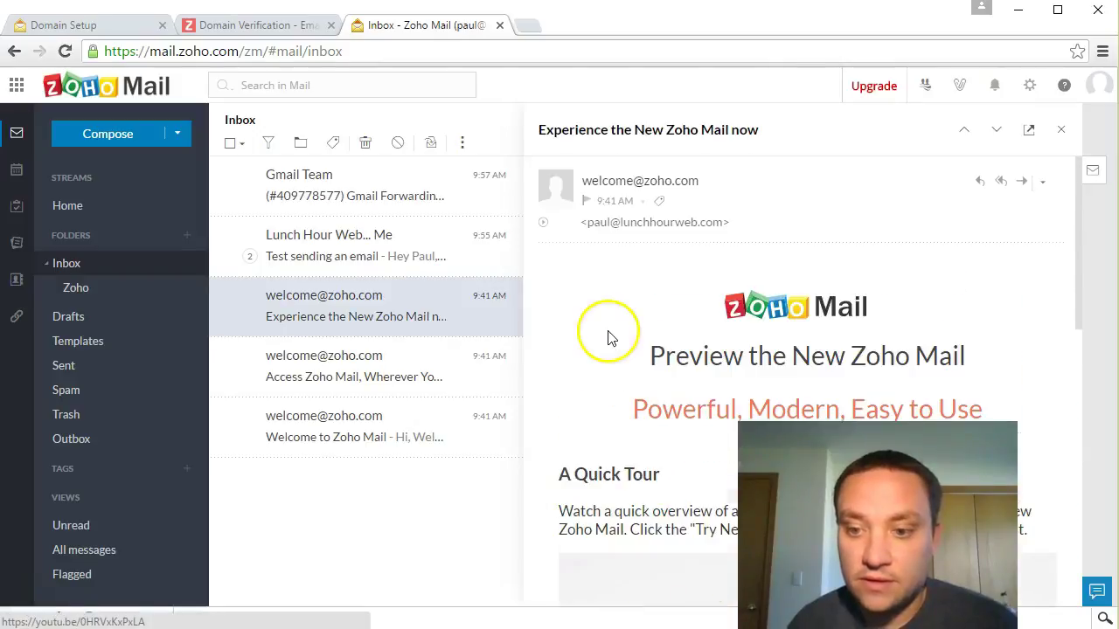
# Step: List all emails from the welcome sender, then close the search and the open email
pyautogui.rightClick(336, 311)
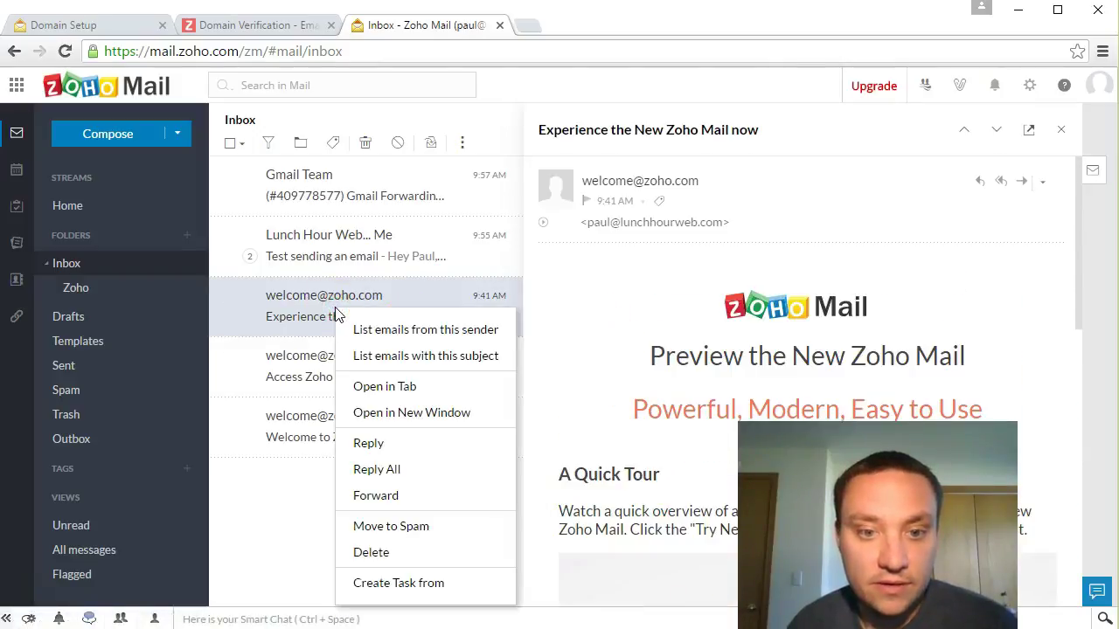
pyautogui.click(421, 336)
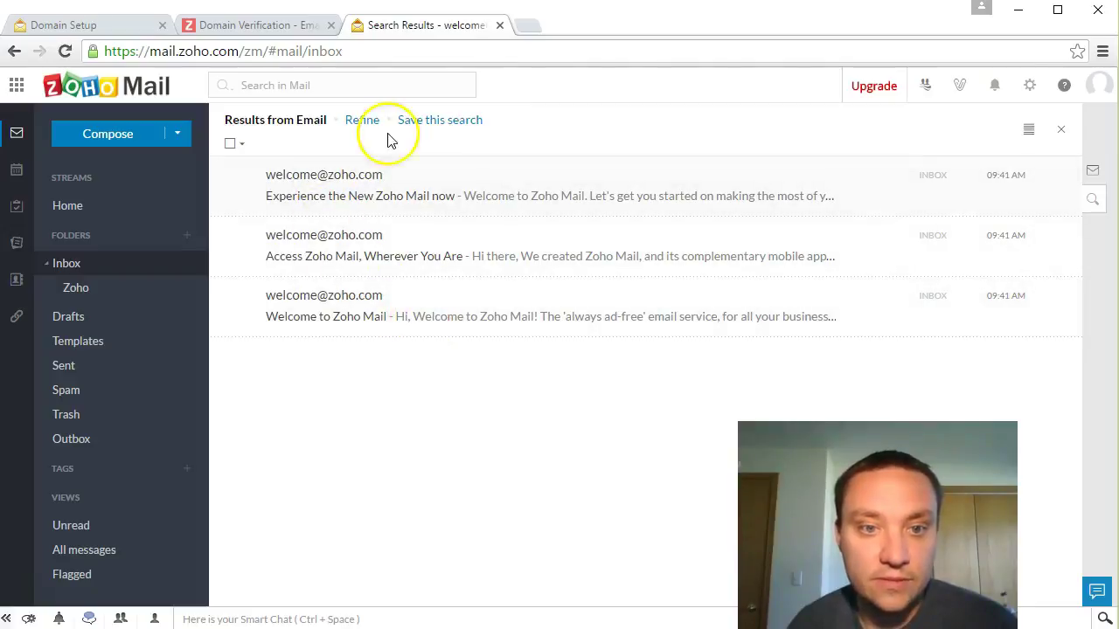
pyautogui.click(1061, 130)
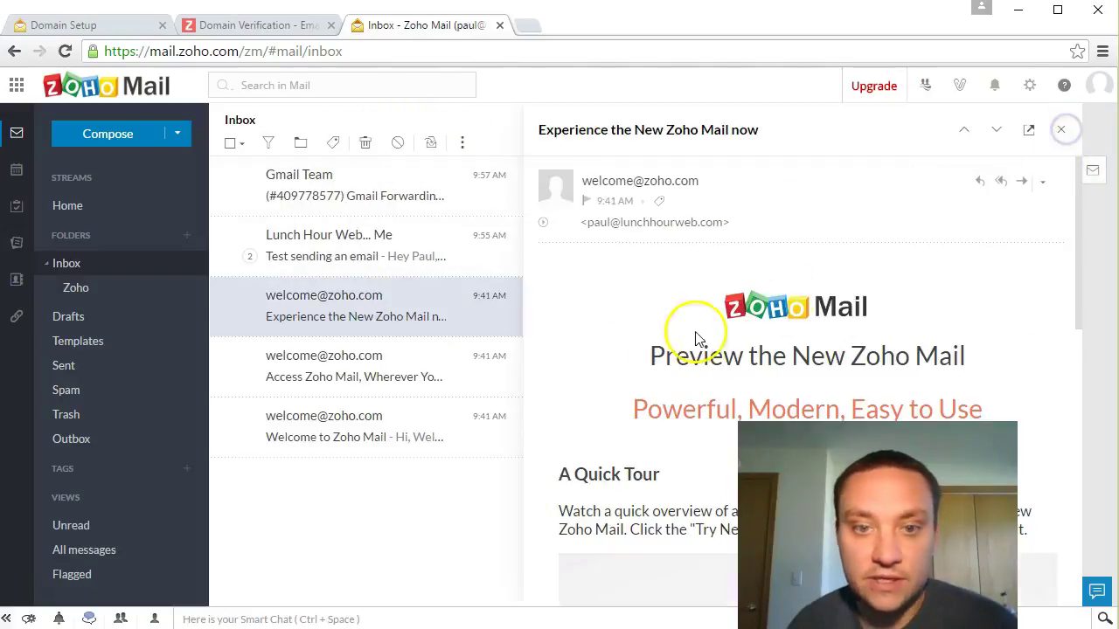
pyautogui.click(1046, 186)
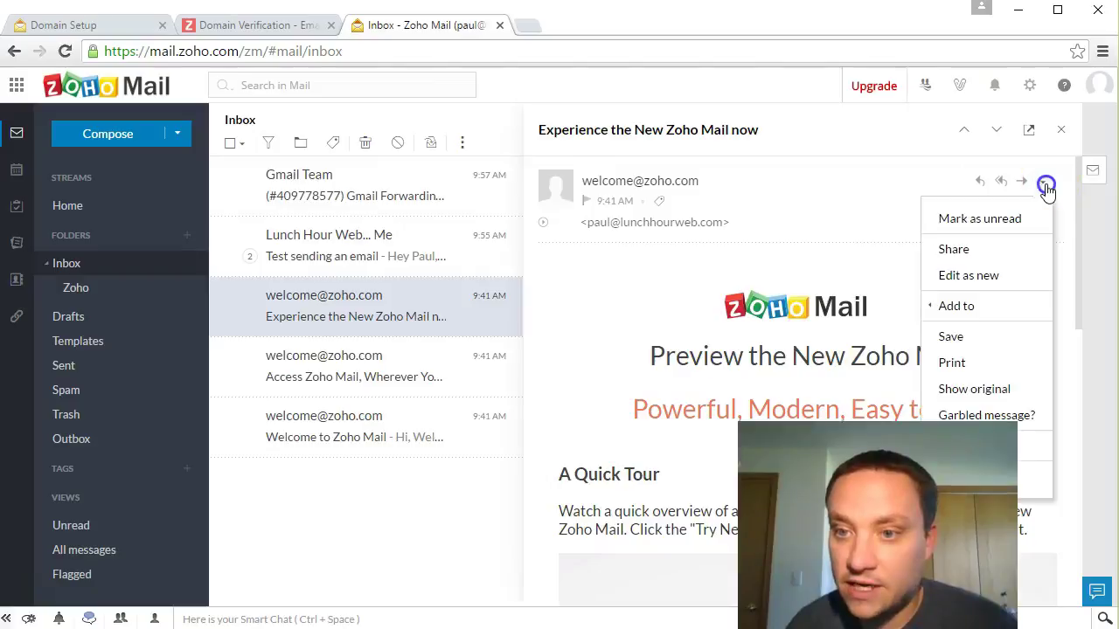
pyautogui.moveTo(997, 305)
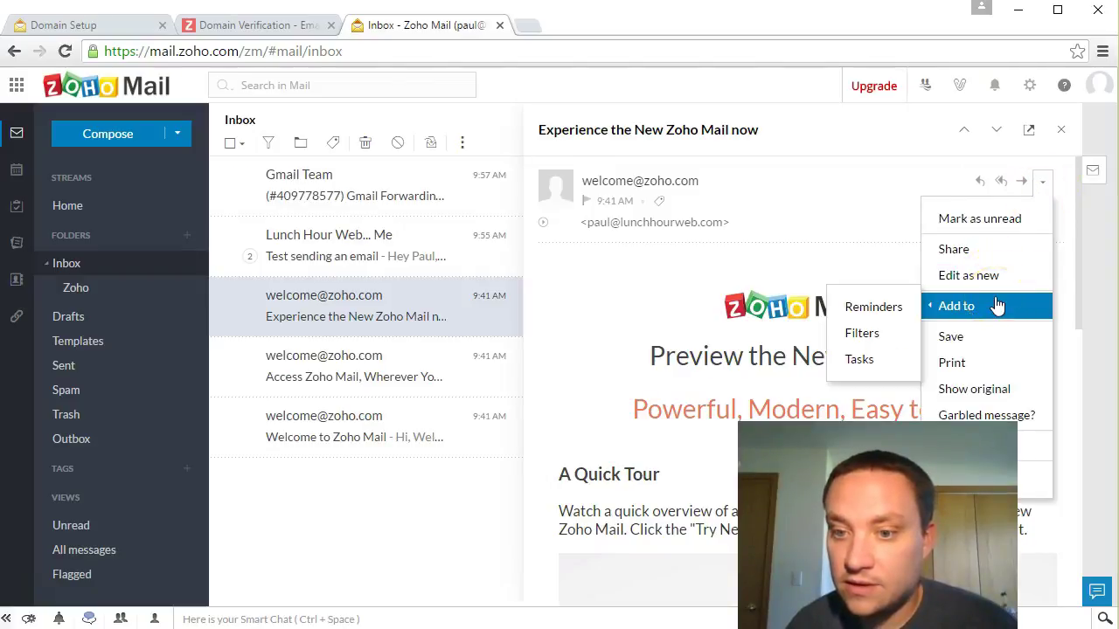
pyautogui.click(352, 482)
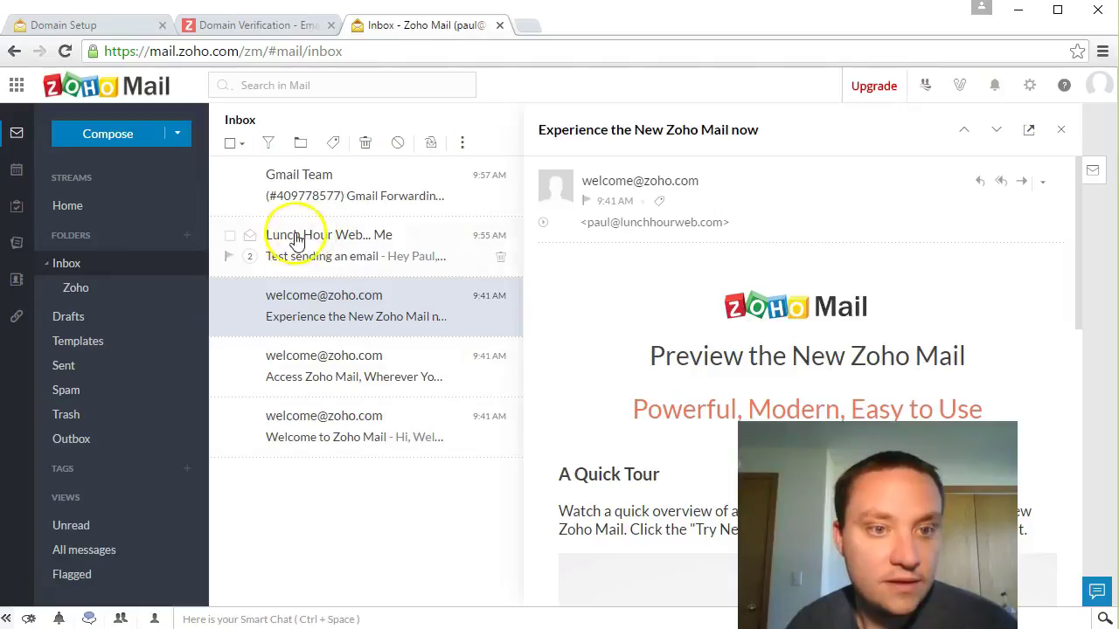
pyautogui.click(349, 481)
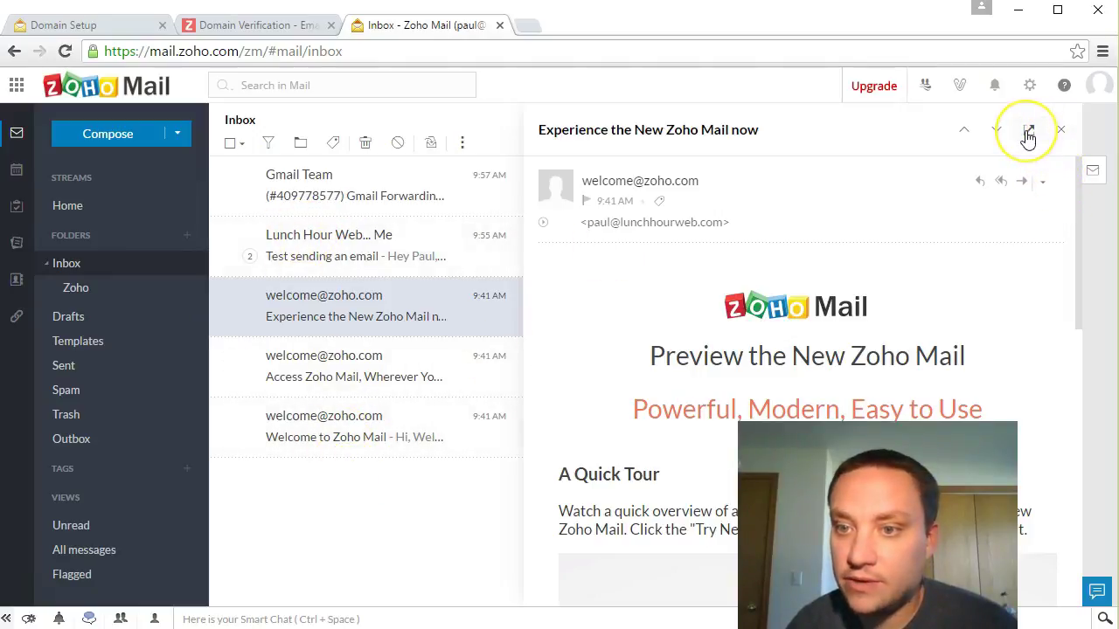
pyautogui.click(1062, 133)
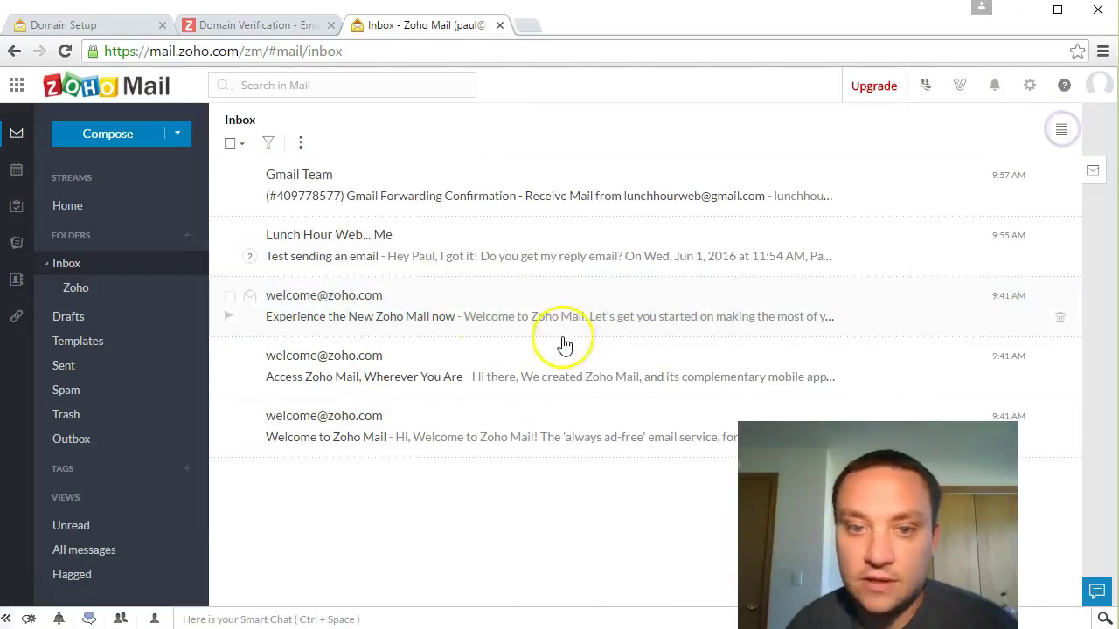
# Step: Select the three welcome emails: Experience the New Zoho Mail now, Access Zoho Mail, Welcome to Zoho Mail
pyautogui.click(229, 299)
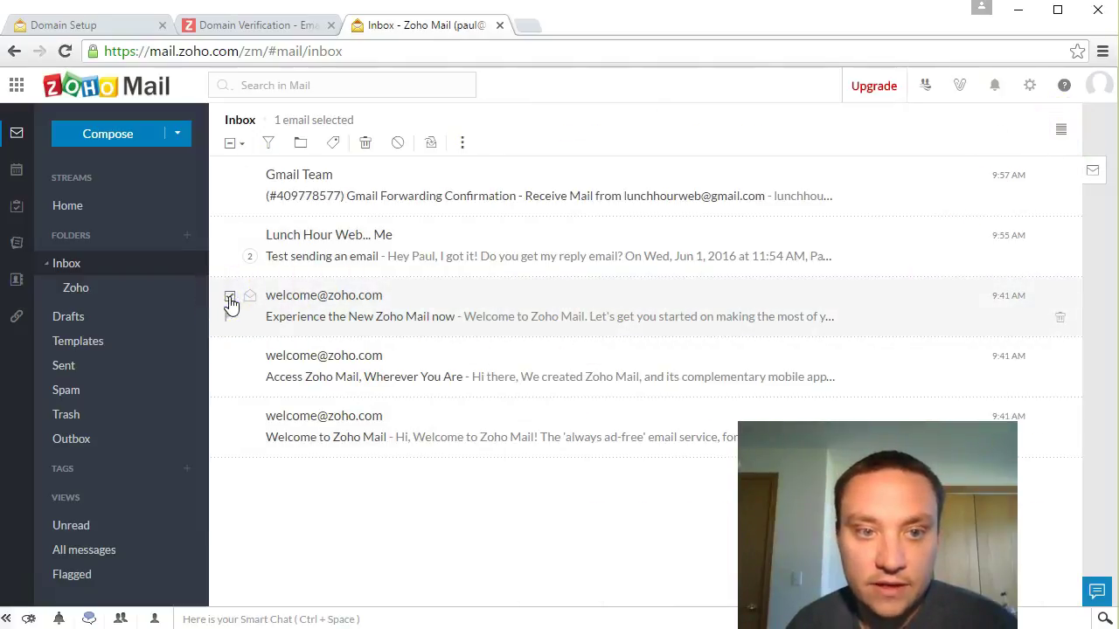
pyautogui.click(229, 357)
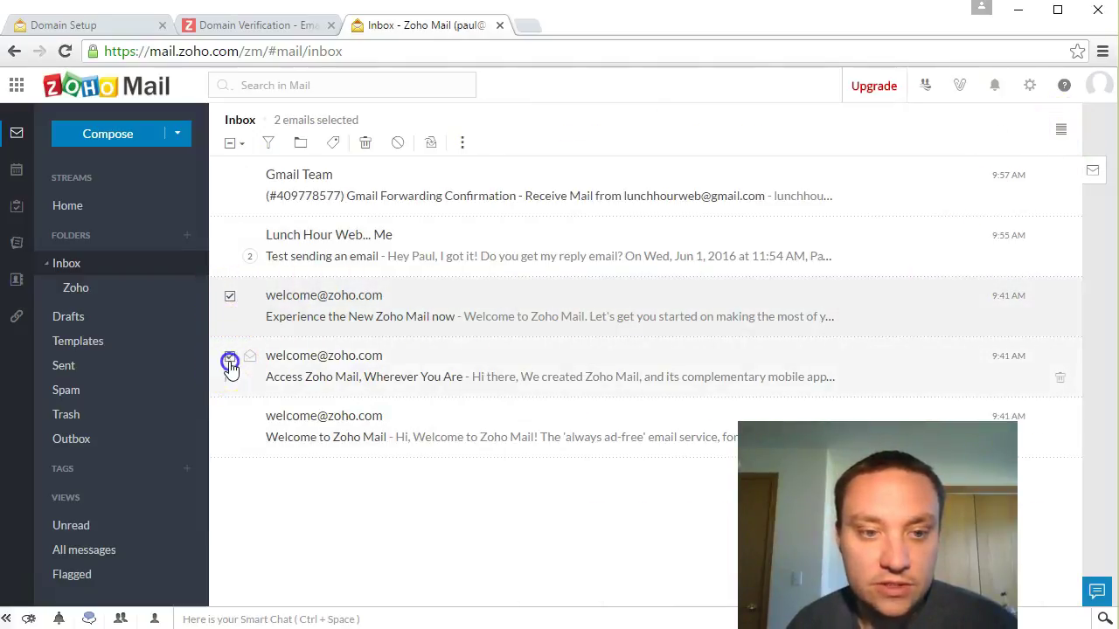
pyautogui.click(230, 423)
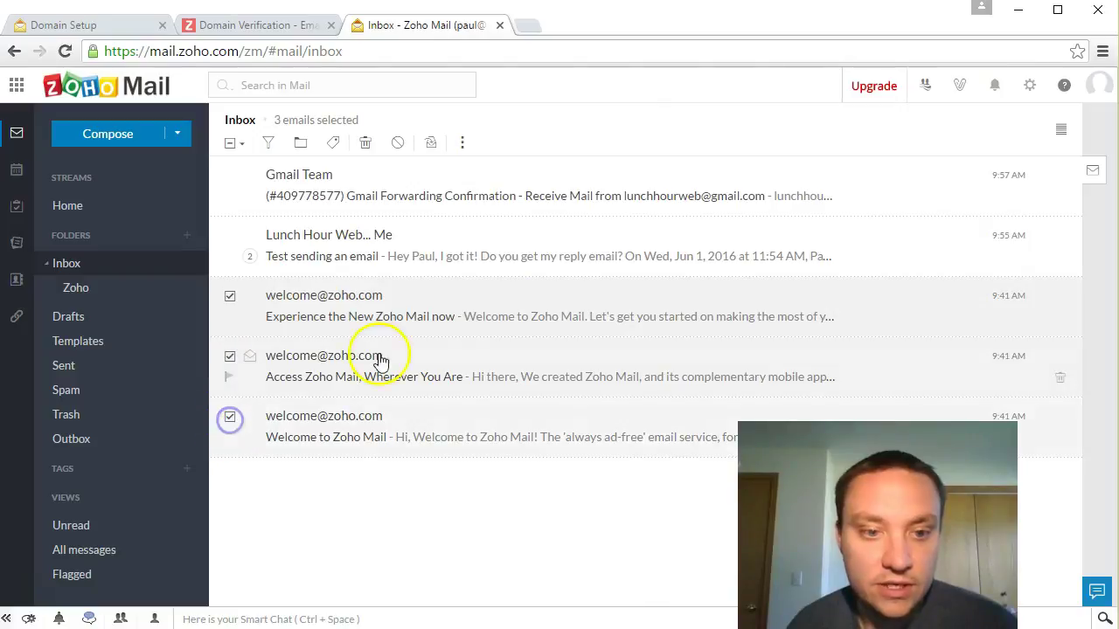
# Step: Start forwarding the selected welcome email, then discard the Forward draft
pyautogui.rightClick(607, 332)
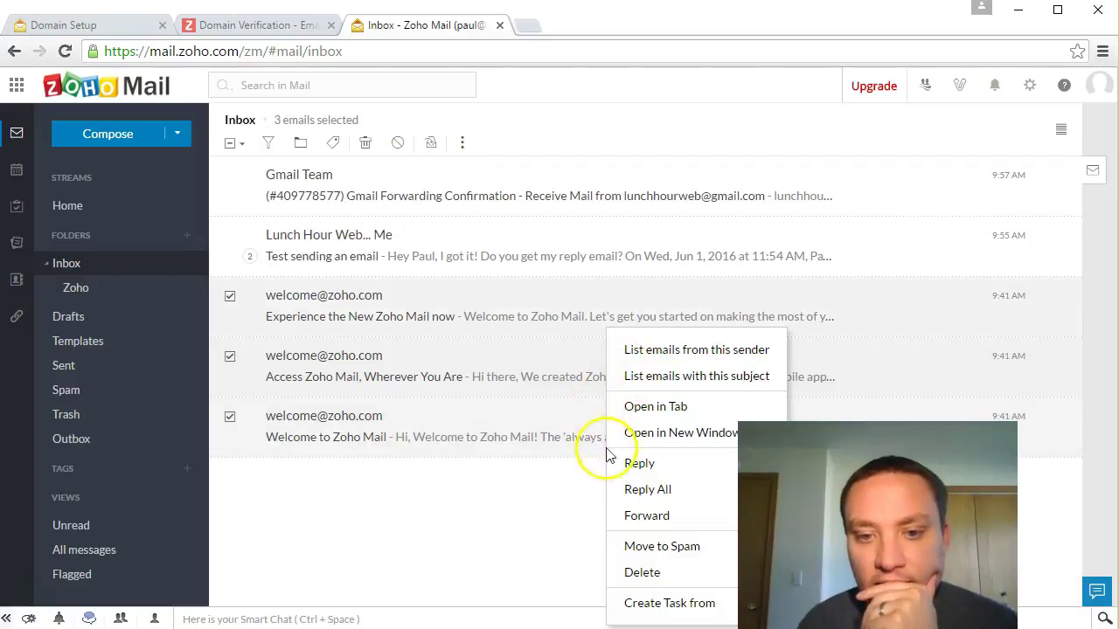
pyautogui.click(654, 514)
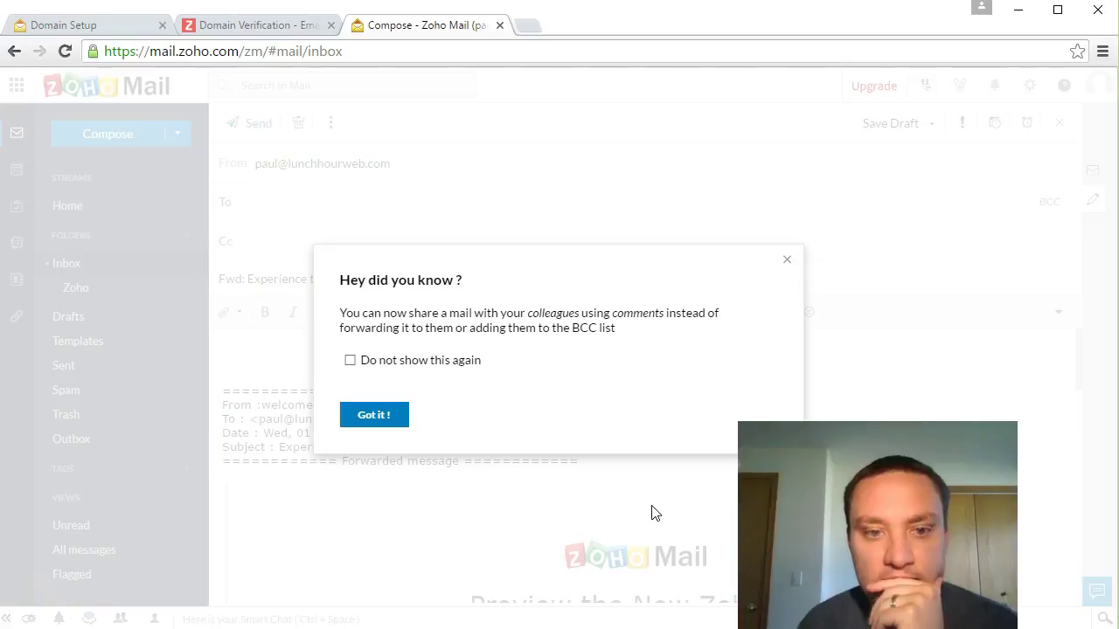
pyautogui.click(787, 260)
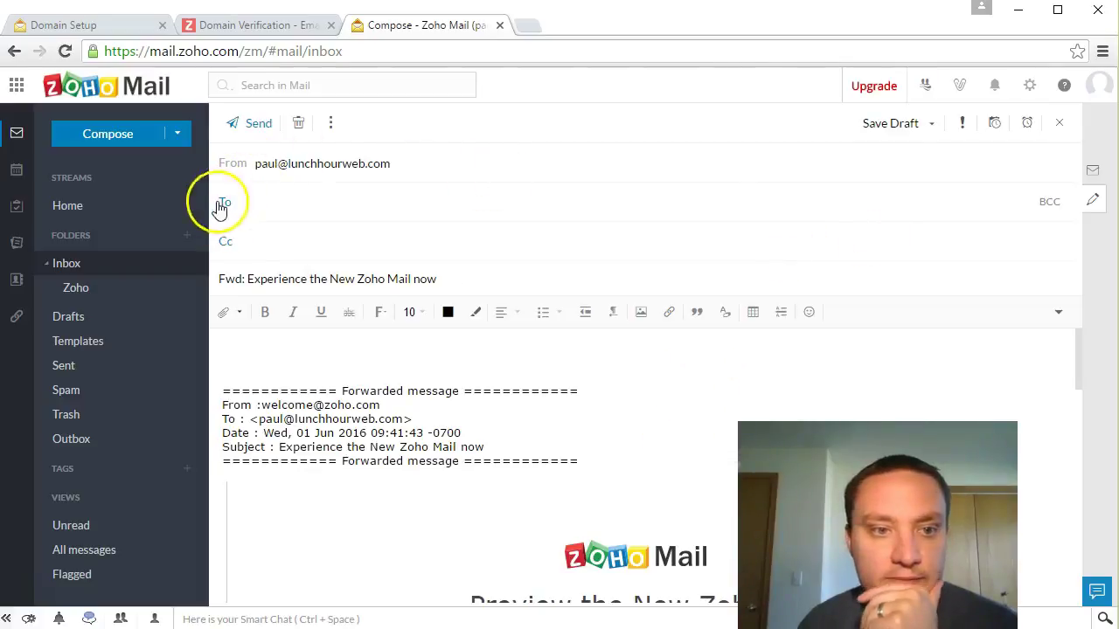
pyautogui.click(1060, 123)
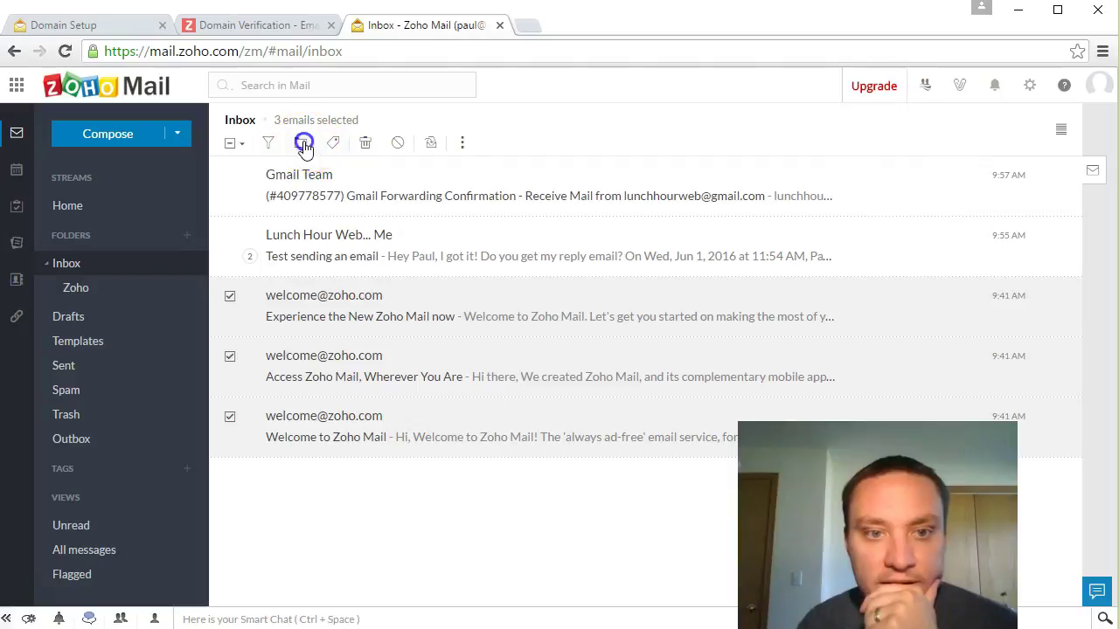
pyautogui.click(301, 144)
pyautogui.click(368, 271)
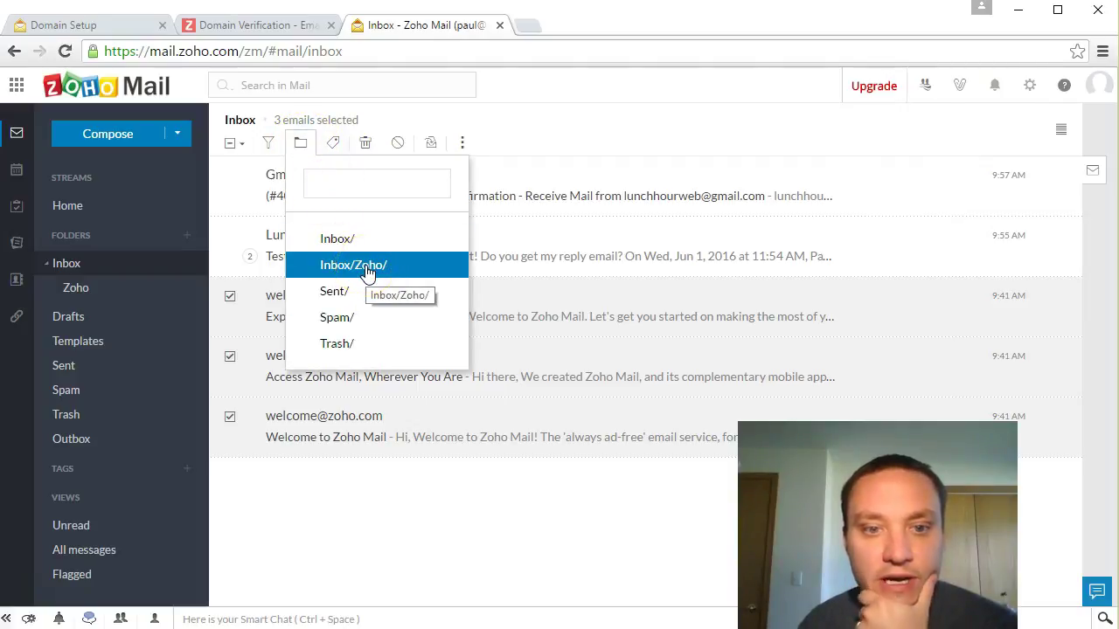
pyautogui.click(271, 147)
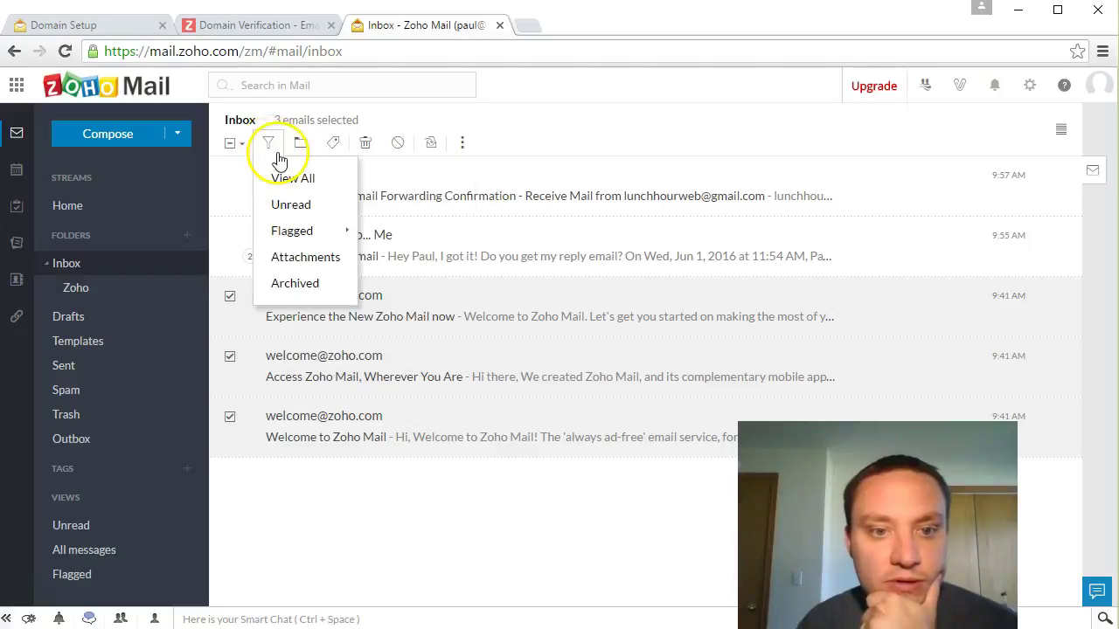
pyautogui.click(461, 142)
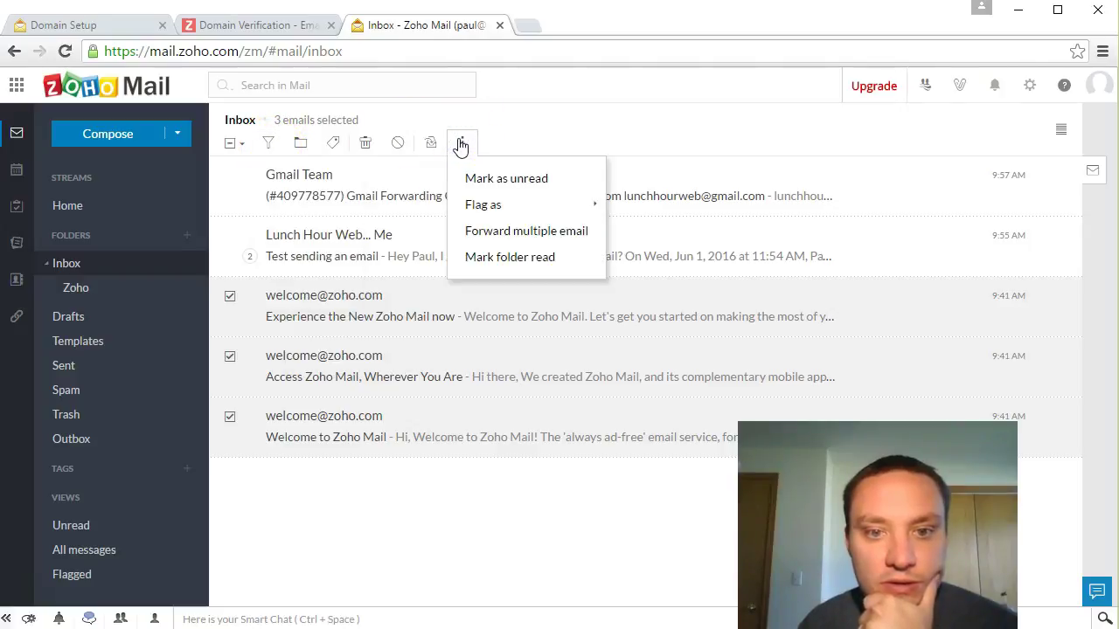
pyautogui.click(631, 131)
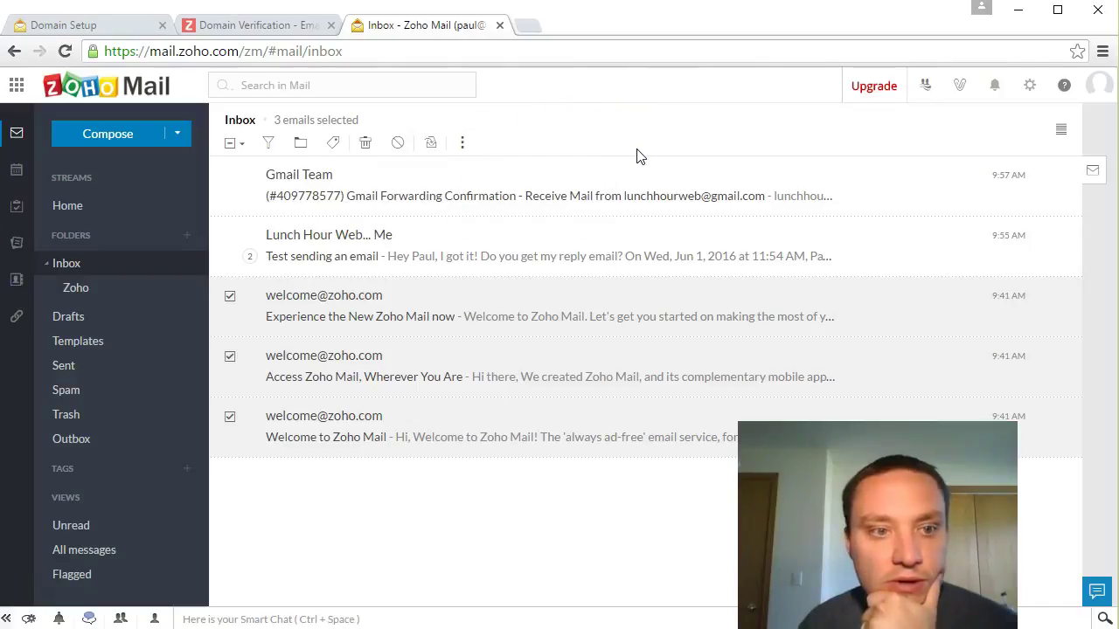
pyautogui.click(1030, 84)
# Step: Open Filters under Mail Organisation in Mail Settings and start a new filter
pyautogui.click(1014, 122)
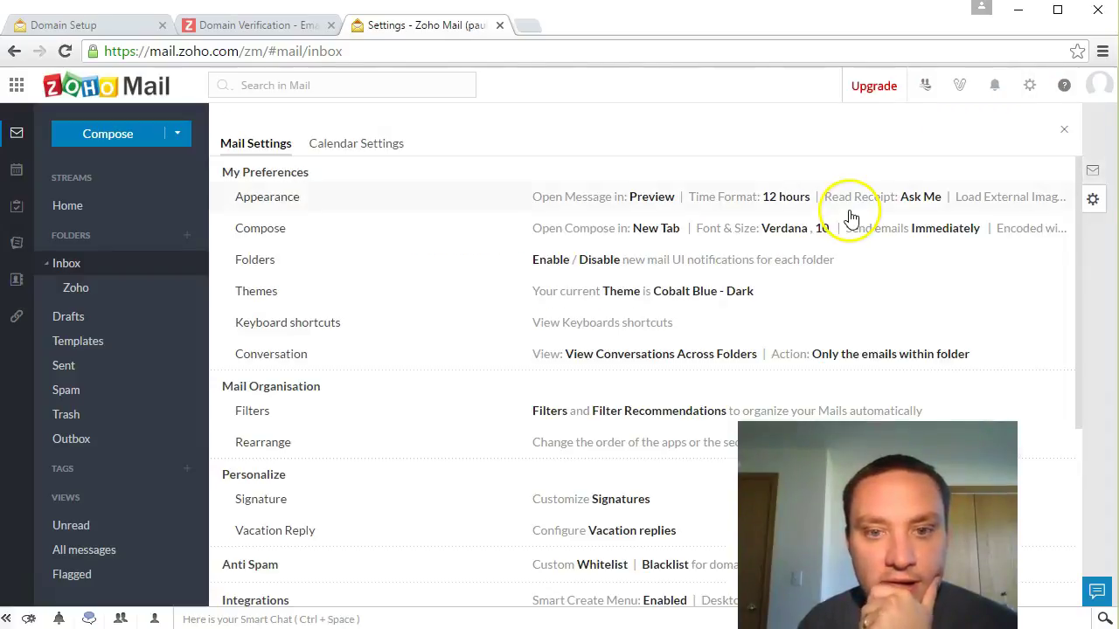
pyautogui.scroll(-2, 429, 260)
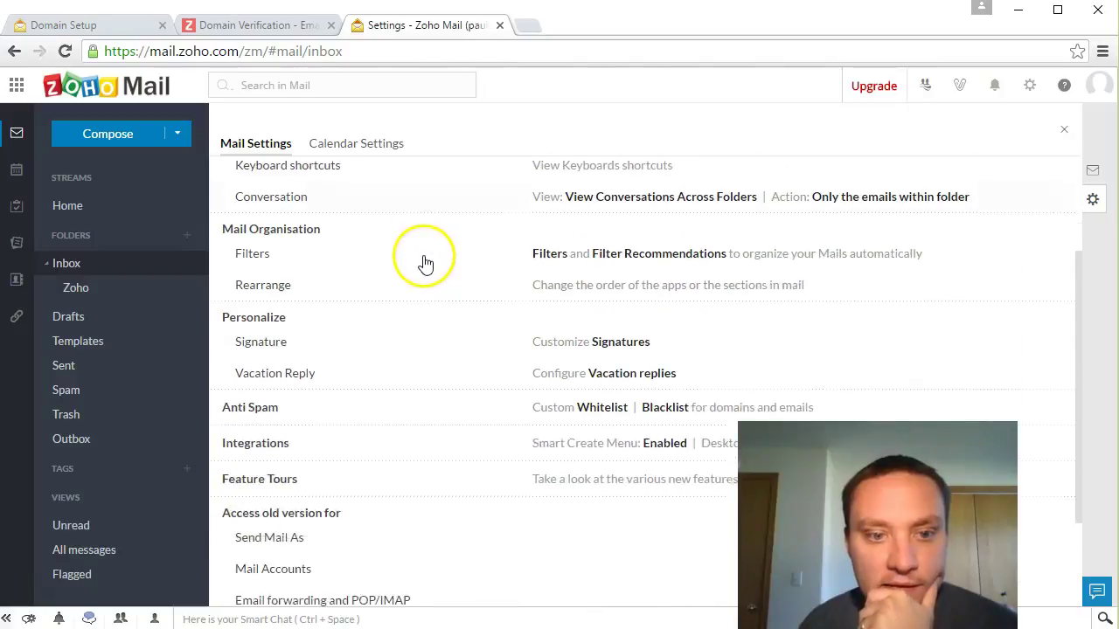
pyautogui.scroll(-1, 426, 264)
pyautogui.click(546, 240)
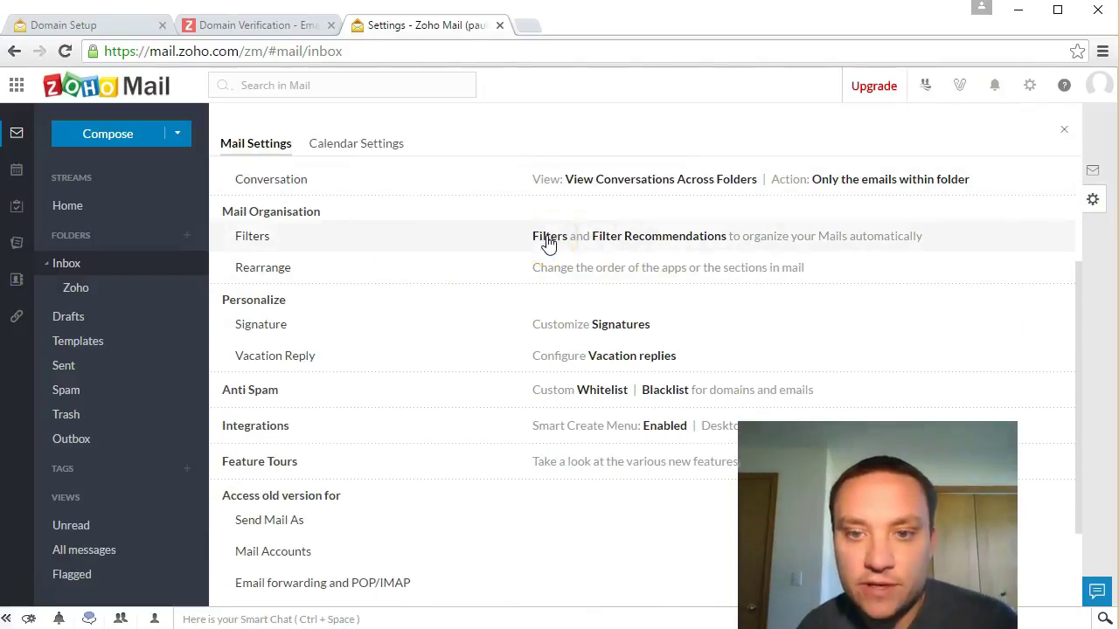
pyautogui.click(549, 242)
pyautogui.click(493, 238)
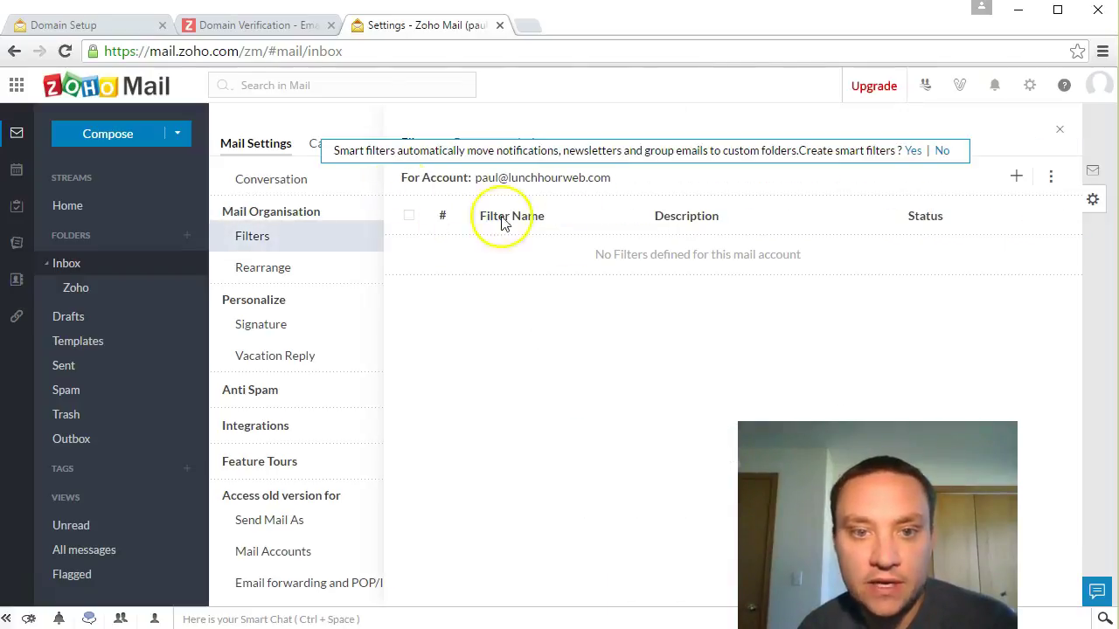
pyautogui.click(1016, 178)
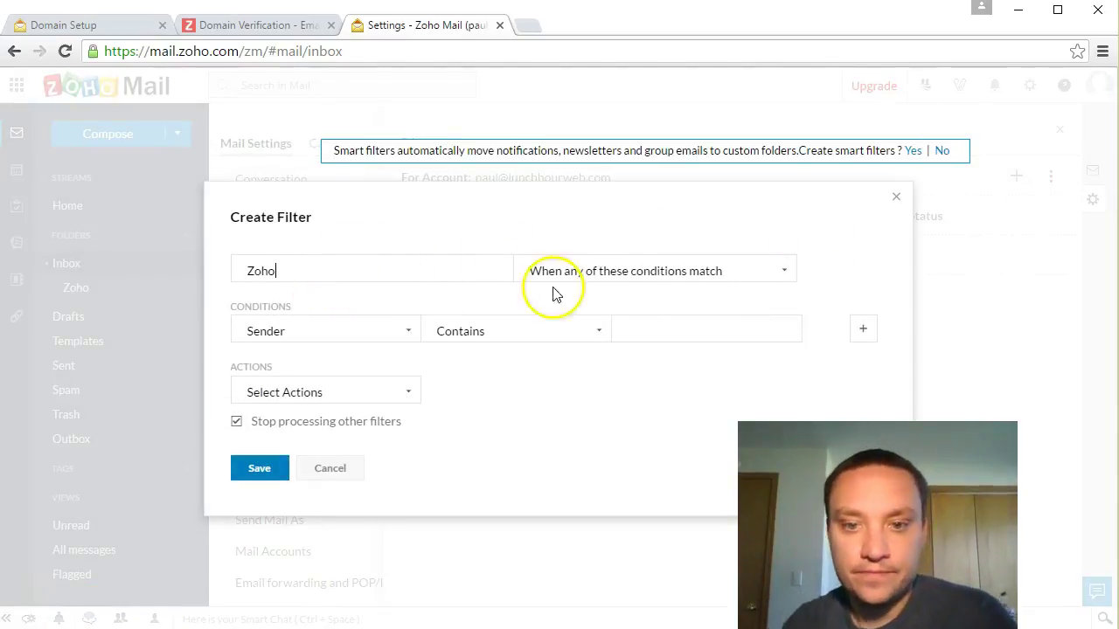
# Step: Set the filter to match any condition, with Sender contains 'zoho.com'
pyautogui.click(642, 276)
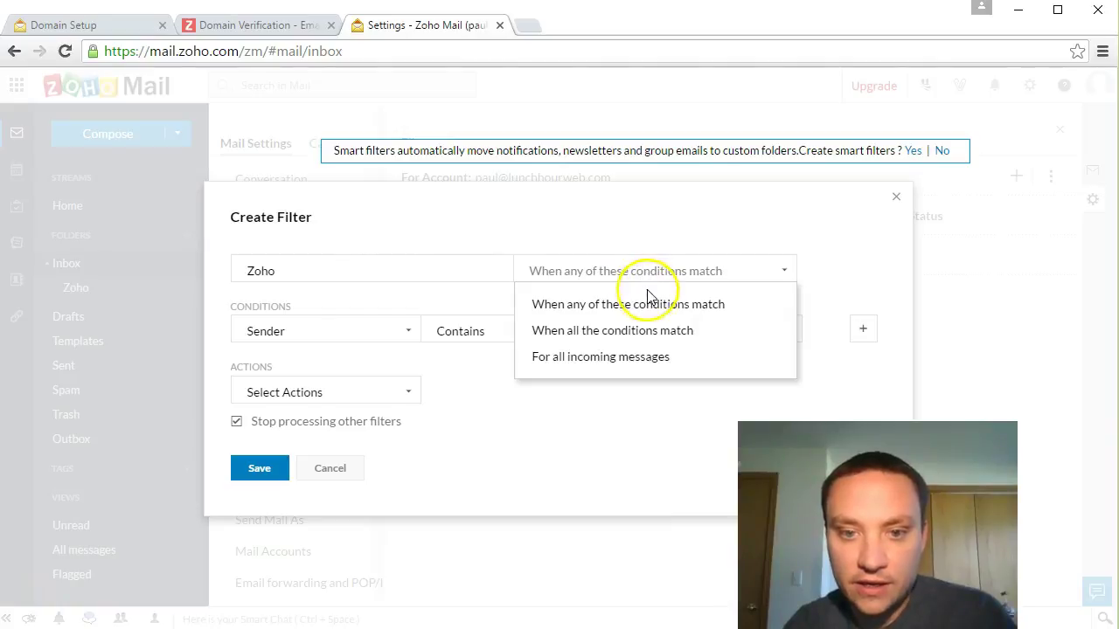
pyautogui.click(589, 305)
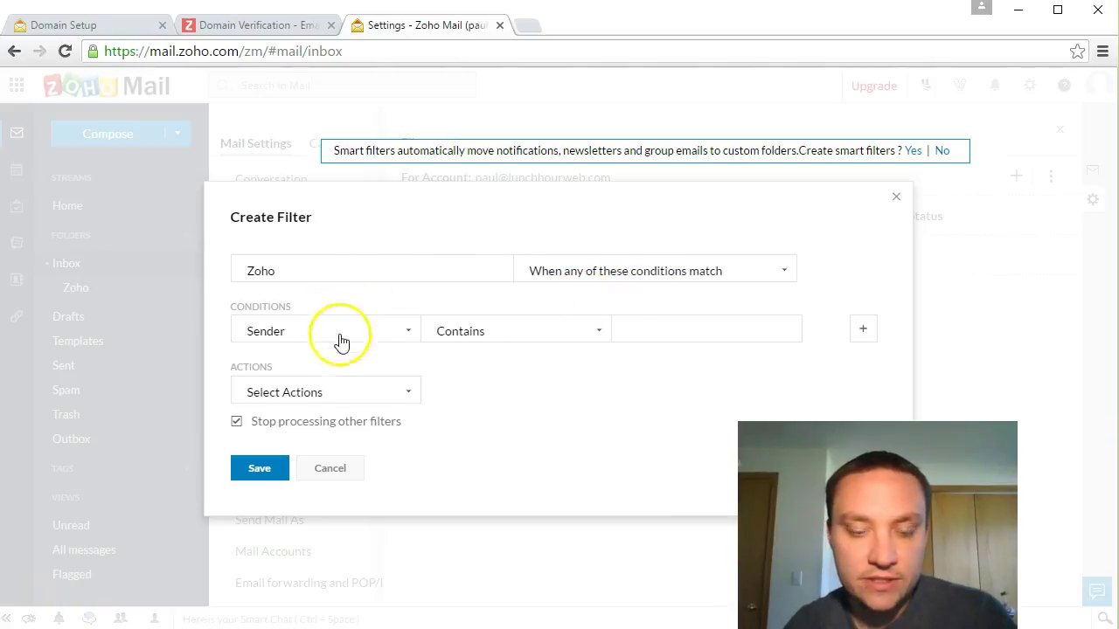
pyautogui.click(689, 332)
pyautogui.write('zoho.com')
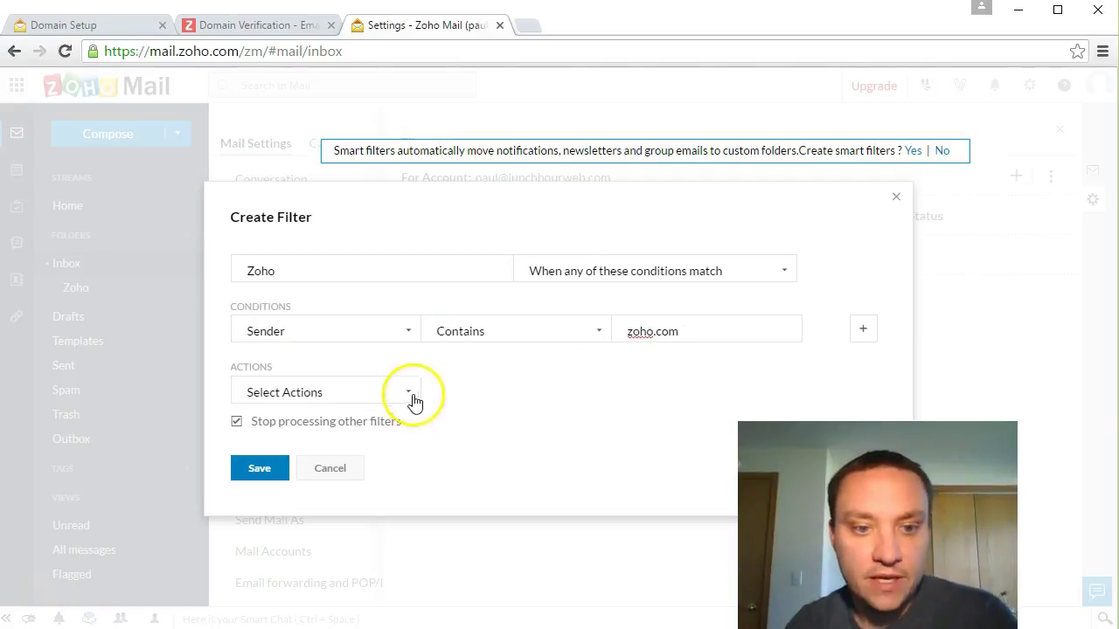
# Step: Set the action to Move To Folder Inbox/Zoho/, save the filter and return to the inbox
pyautogui.click(407, 392)
pyautogui.click(342, 427)
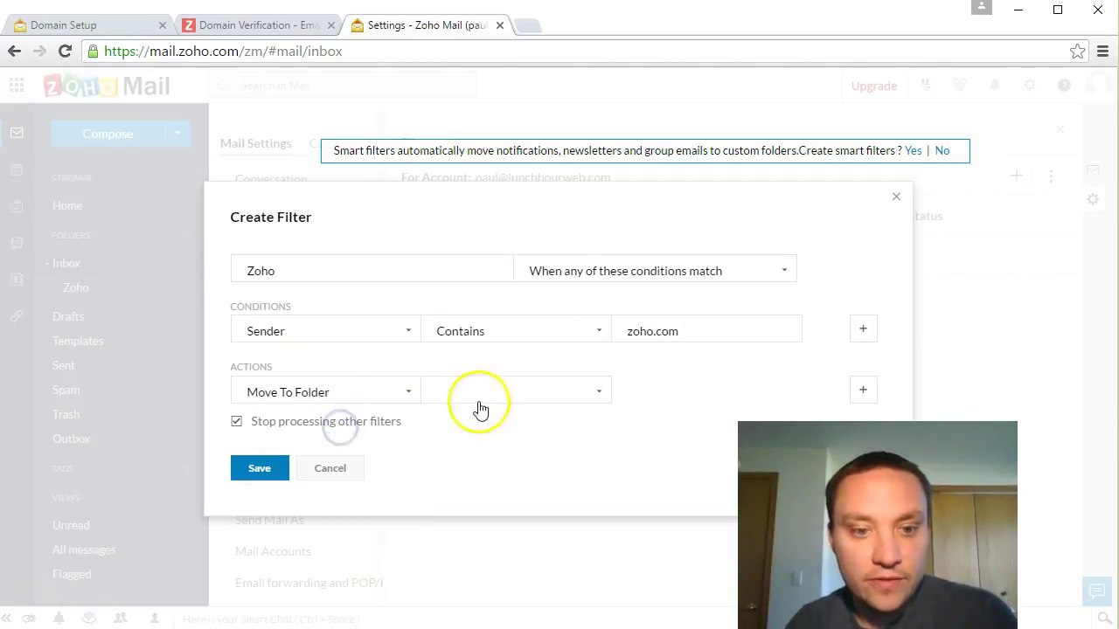
pyautogui.click(529, 393)
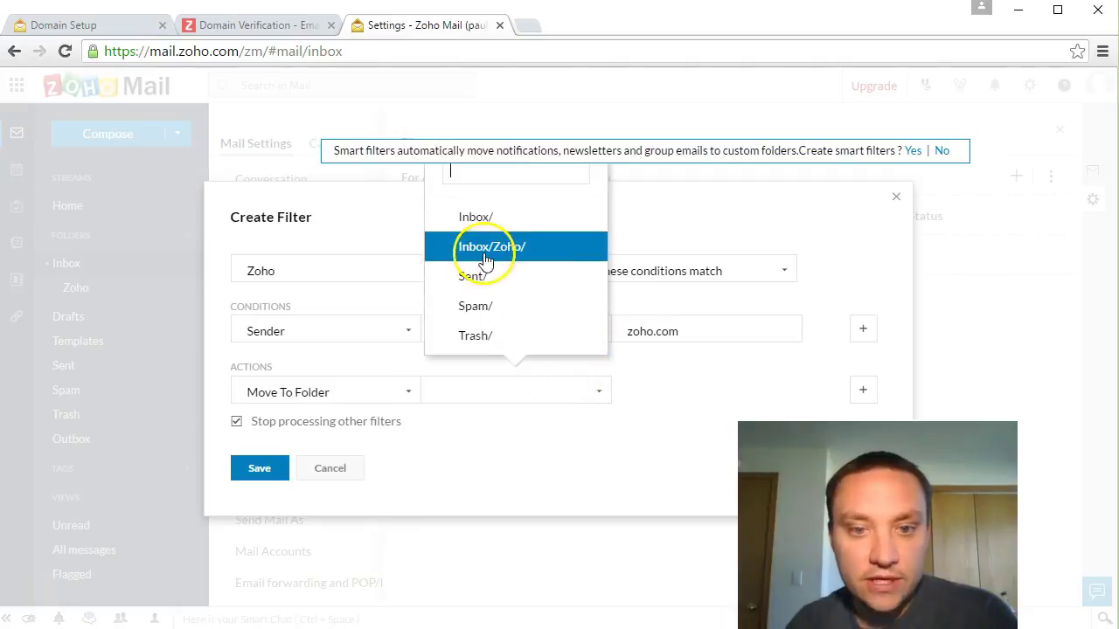
pyautogui.click(481, 246)
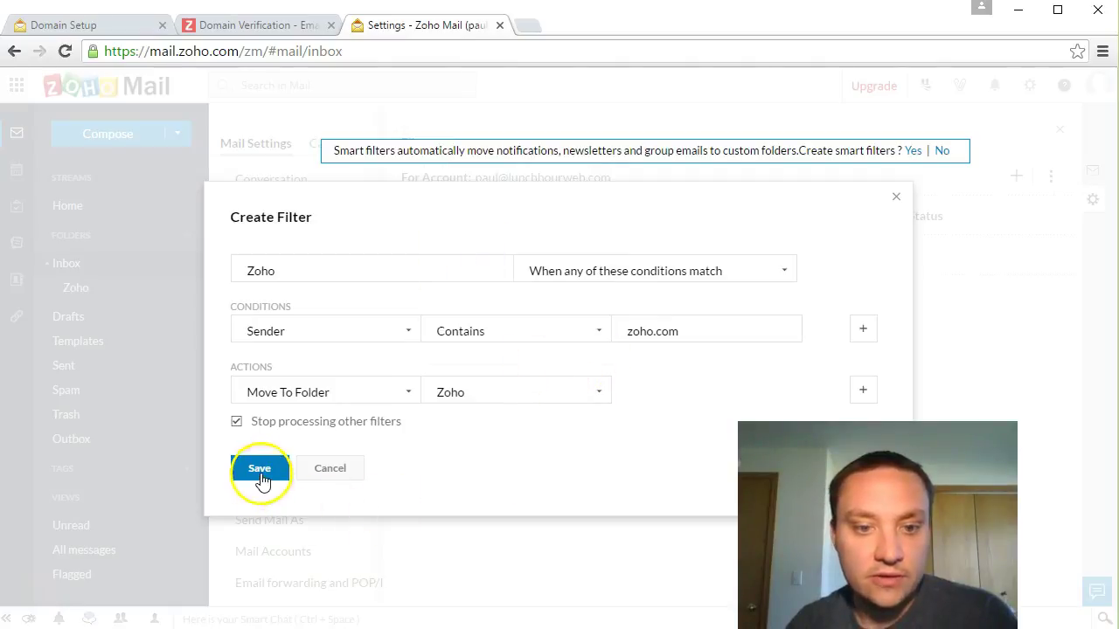
pyautogui.click(260, 469)
pyautogui.click(607, 440)
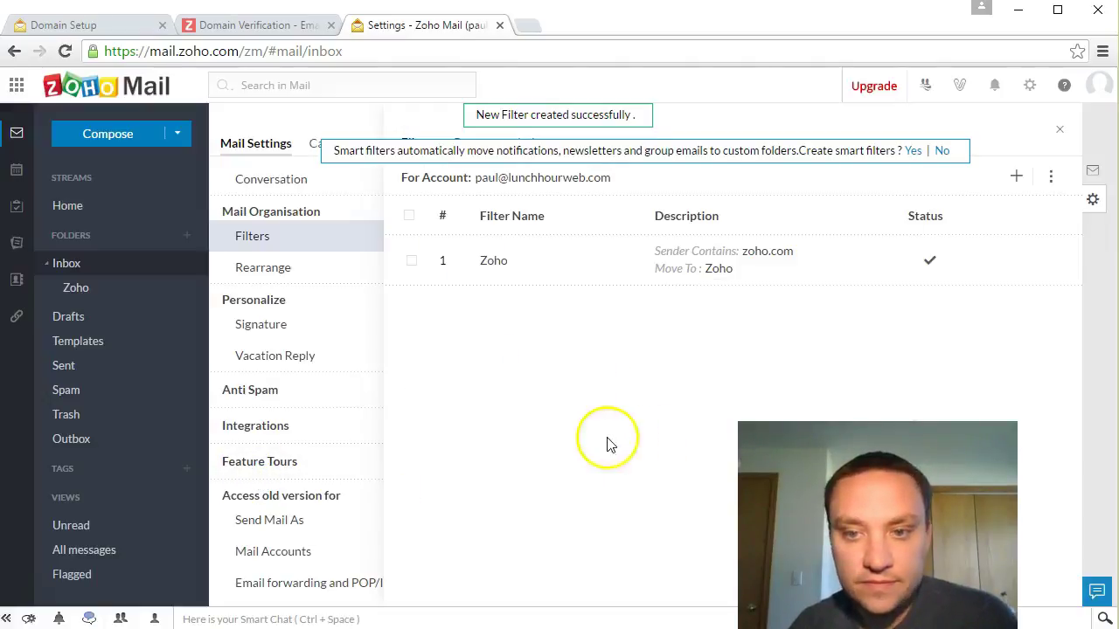
pyautogui.click(69, 262)
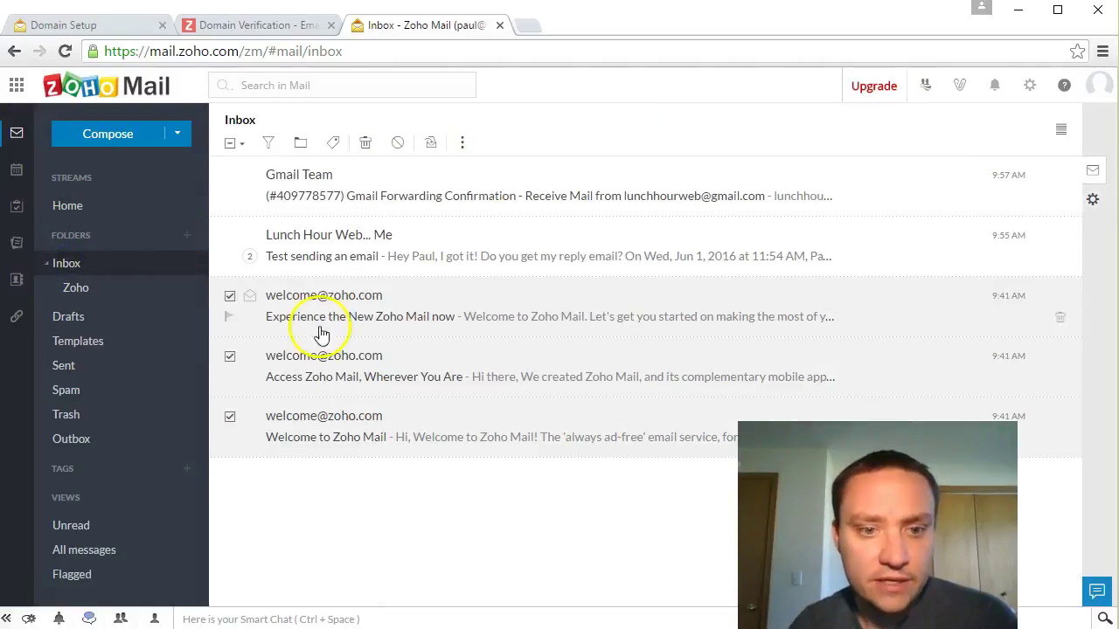
# Step: Reopen Settings from the gear menu to view the Filters list with the Zoho filter
pyautogui.click(269, 144)
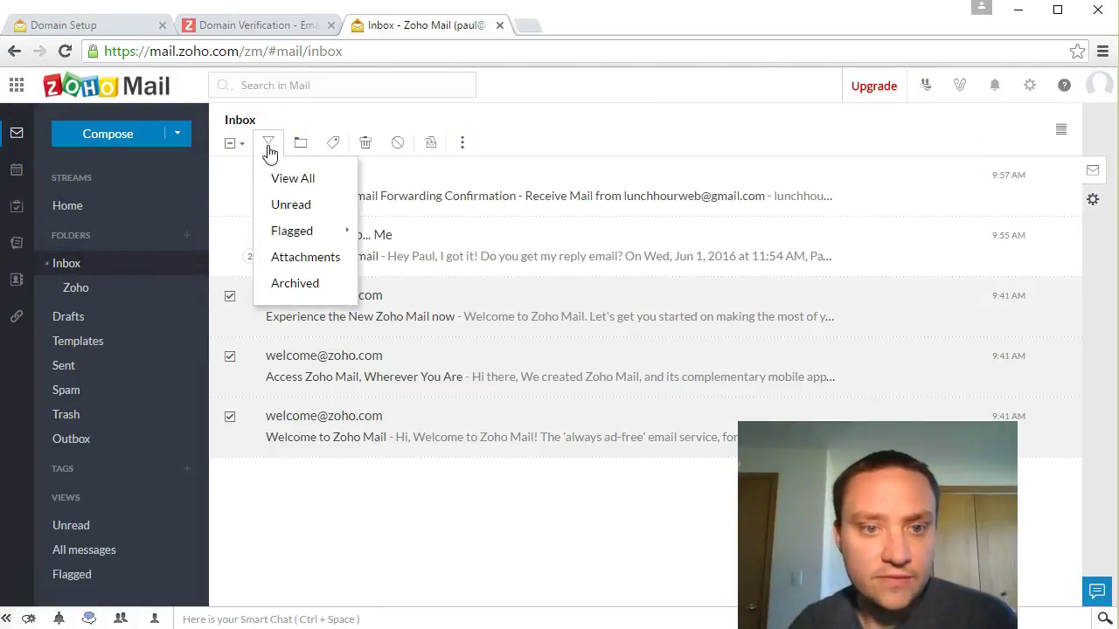
pyautogui.click(579, 140)
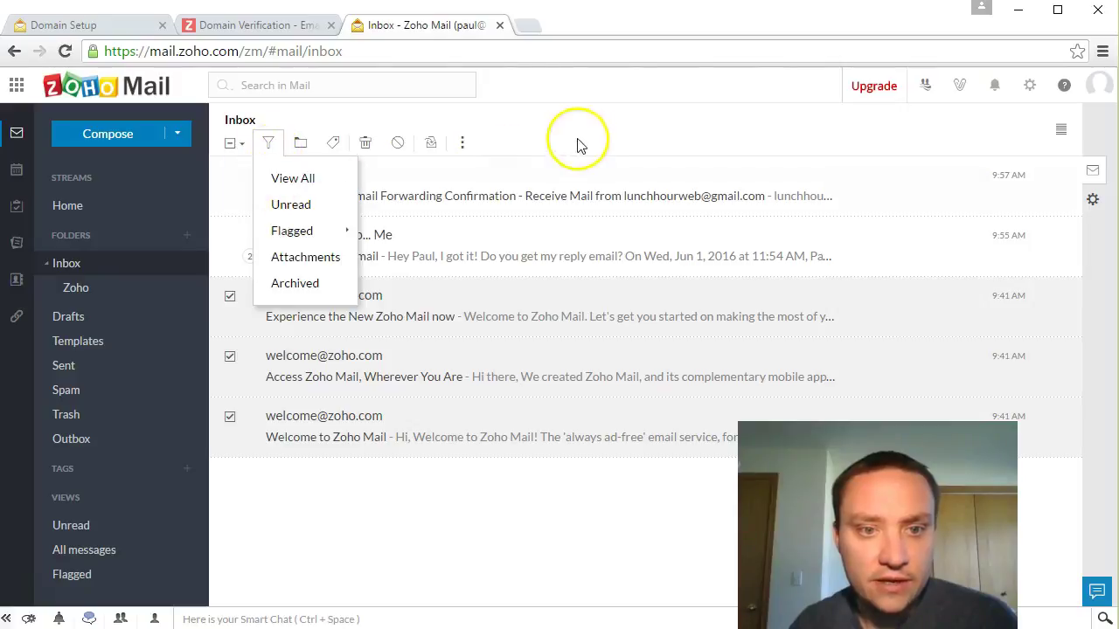
pyautogui.click(367, 145)
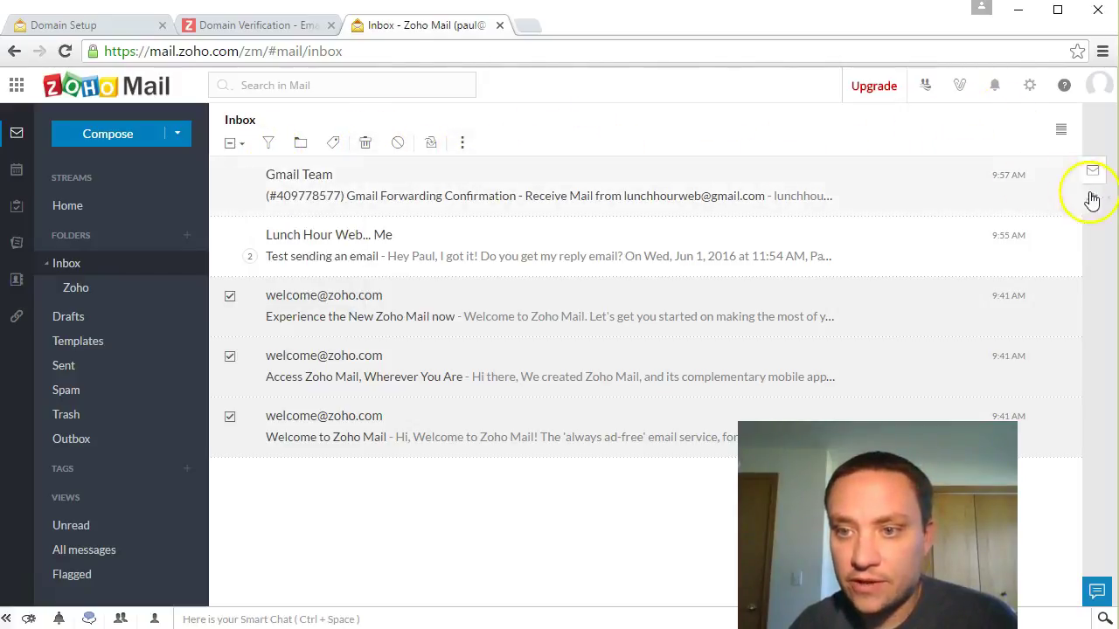
pyautogui.click(1028, 94)
pyautogui.click(1040, 118)
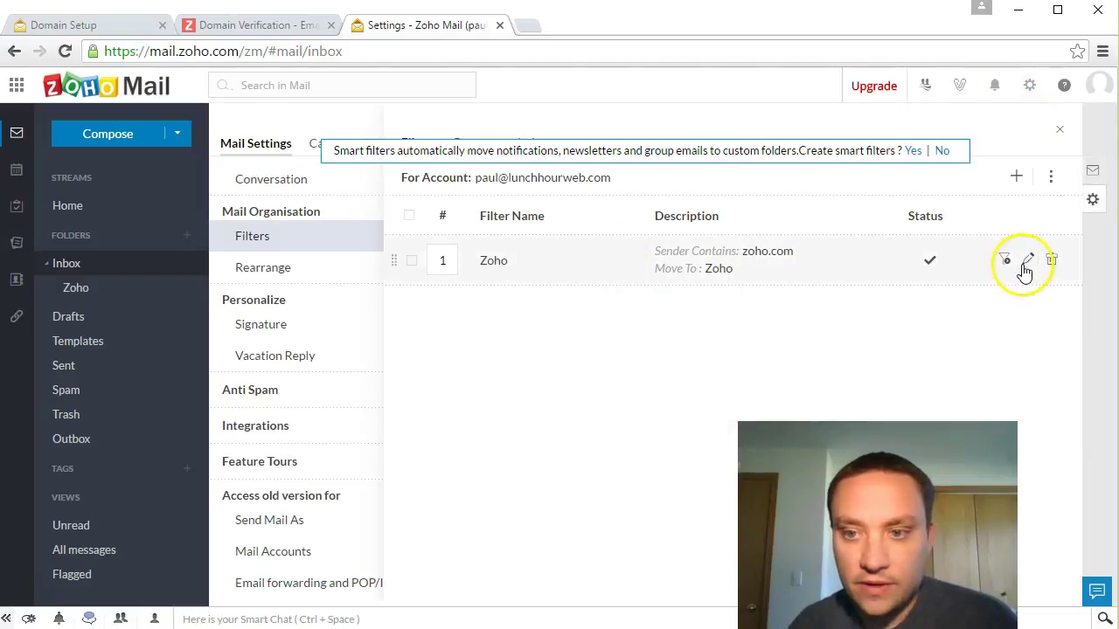
# Step: Run the Zoho filter on the Zoho subfolder and the Inbox, then return to the inbox
pyautogui.click(1006, 262)
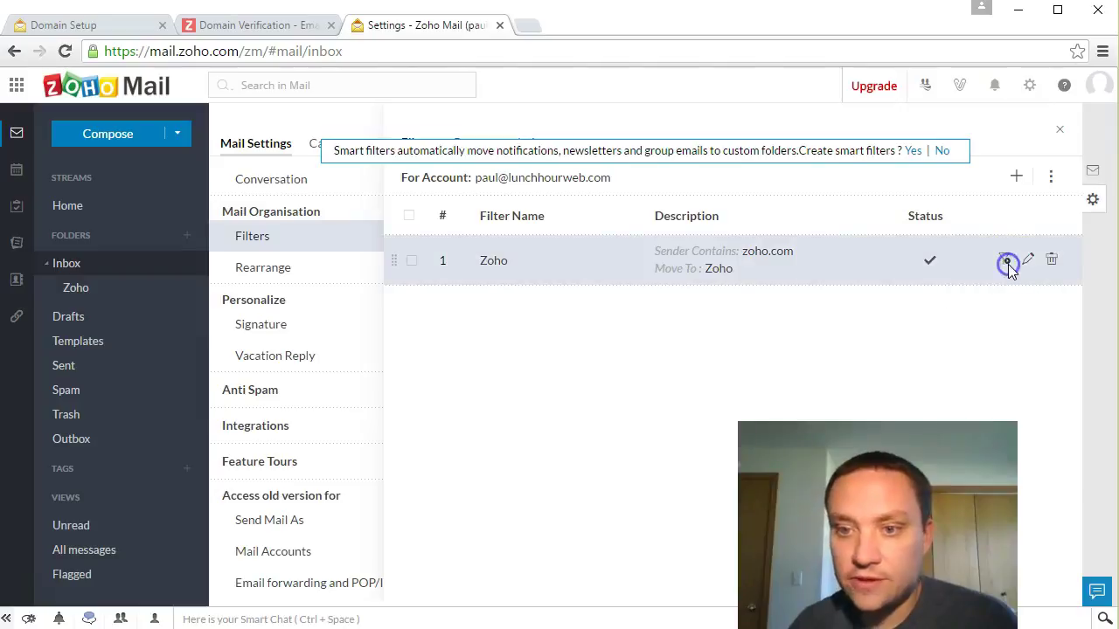
pyautogui.click(877, 283)
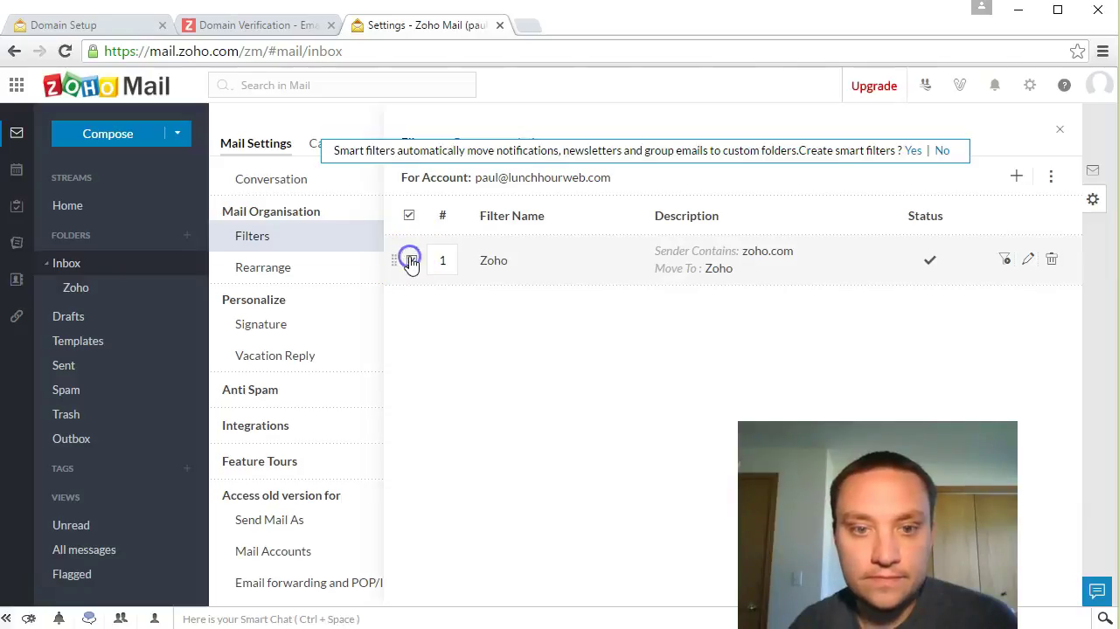
pyautogui.rightClick(525, 268)
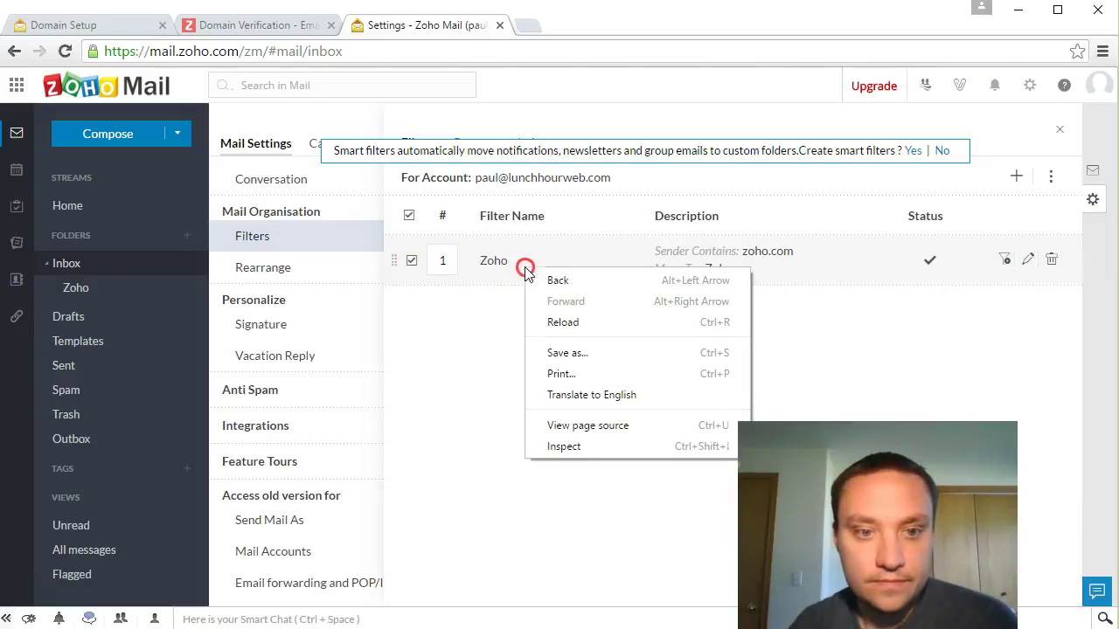
pyautogui.click(490, 293)
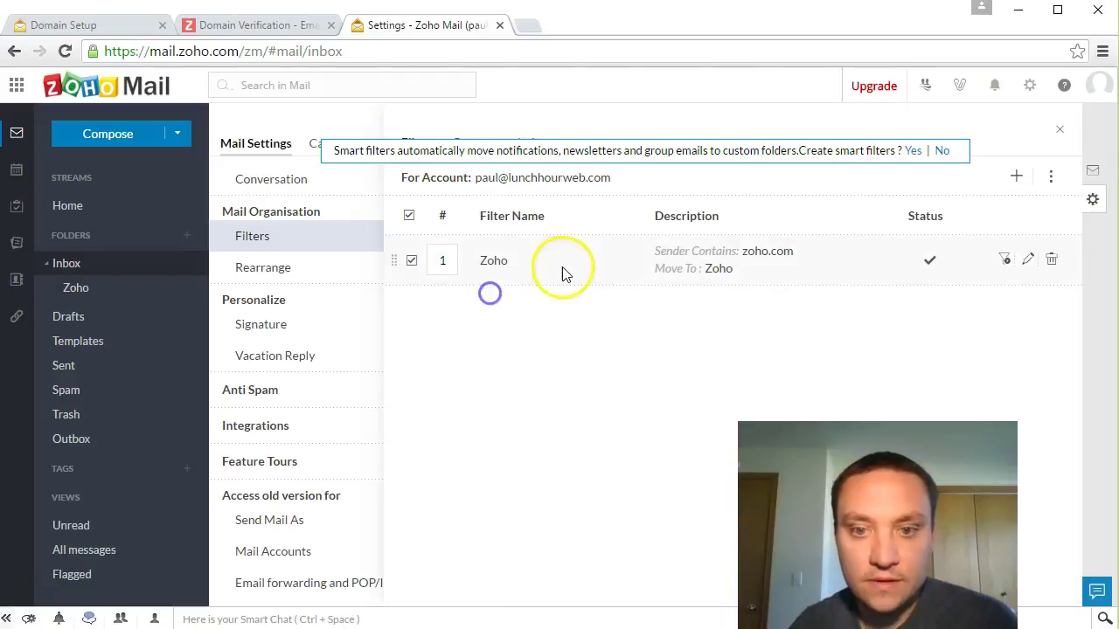
pyautogui.click(1005, 264)
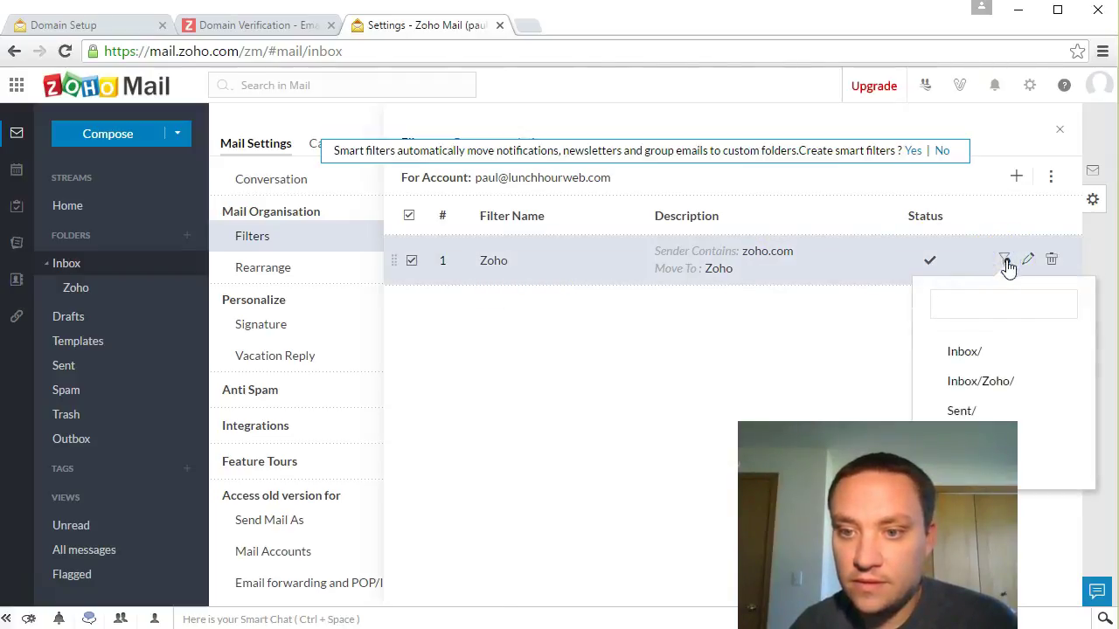
pyautogui.click(984, 382)
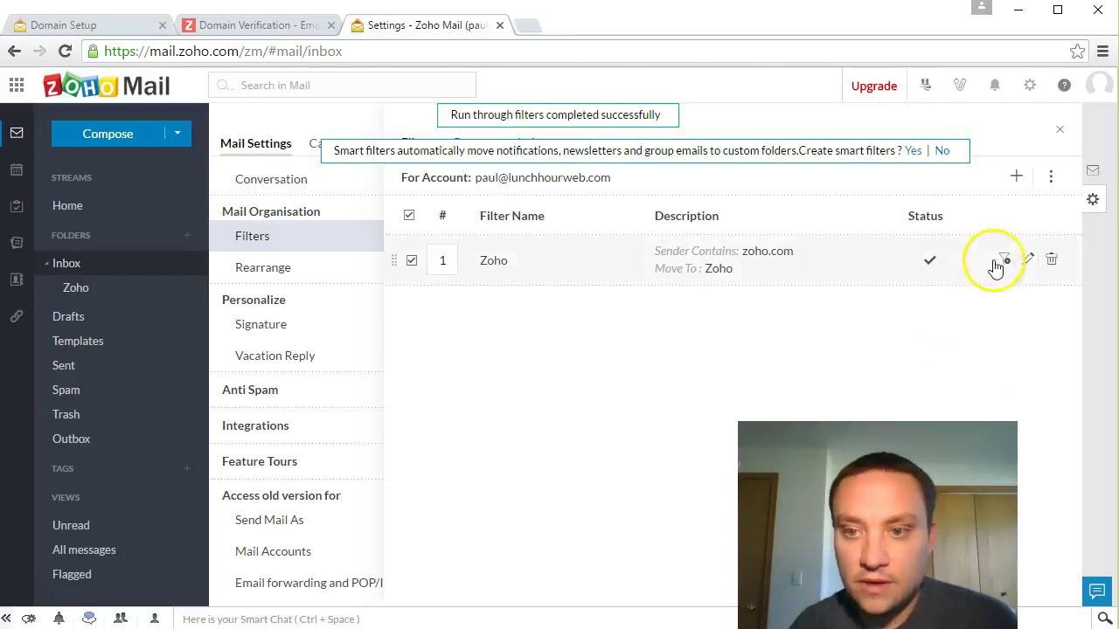
pyautogui.click(1004, 260)
pyautogui.click(970, 351)
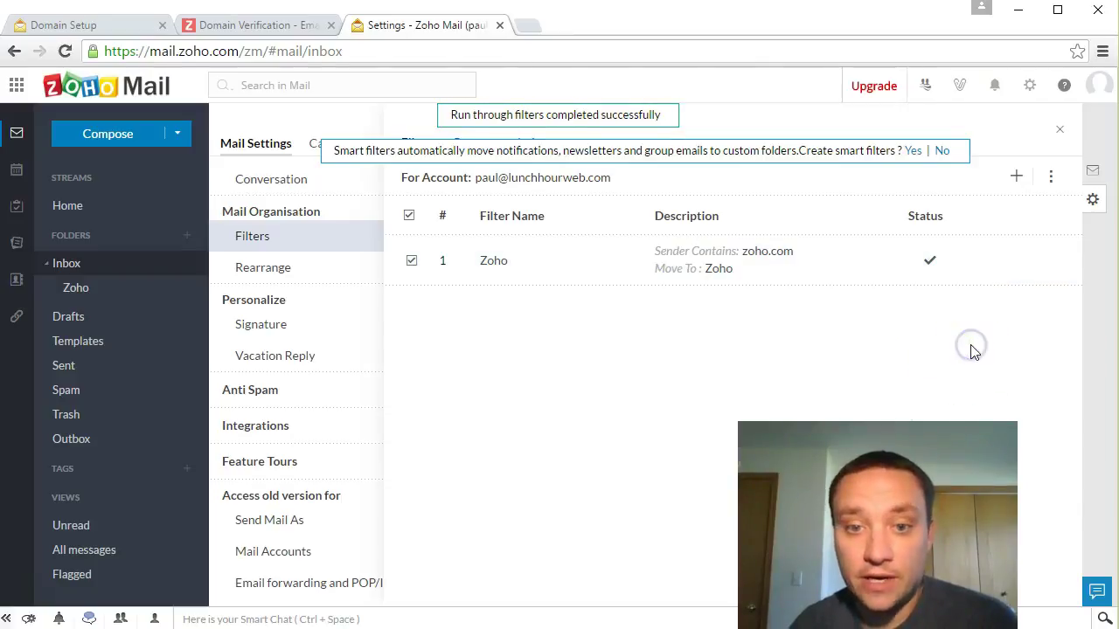
pyautogui.click(79, 266)
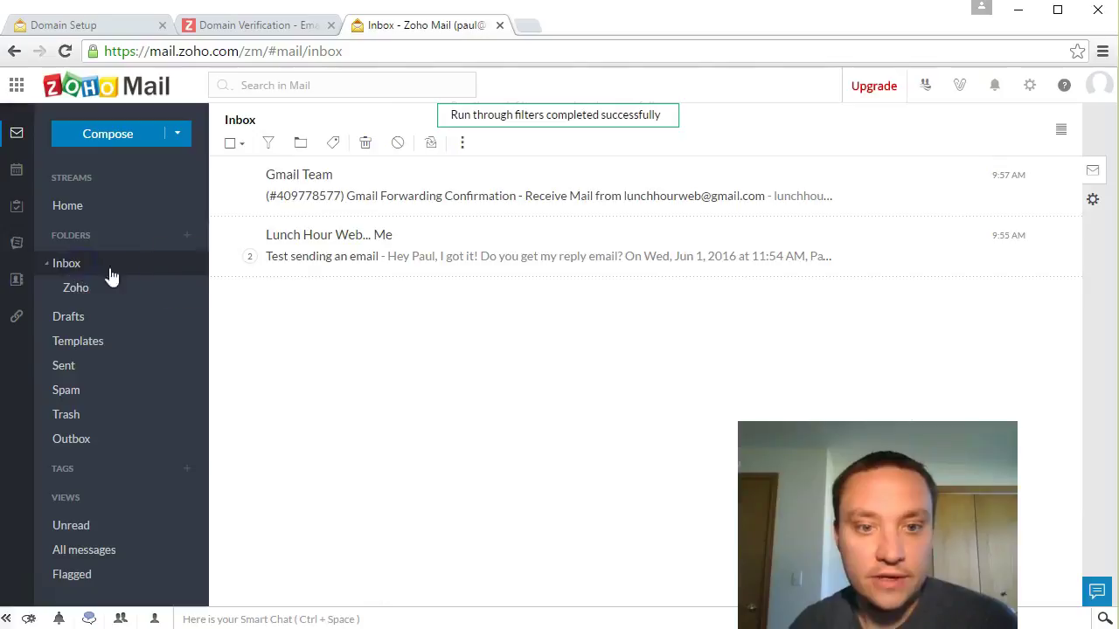
pyautogui.click(90, 295)
pyautogui.click(79, 277)
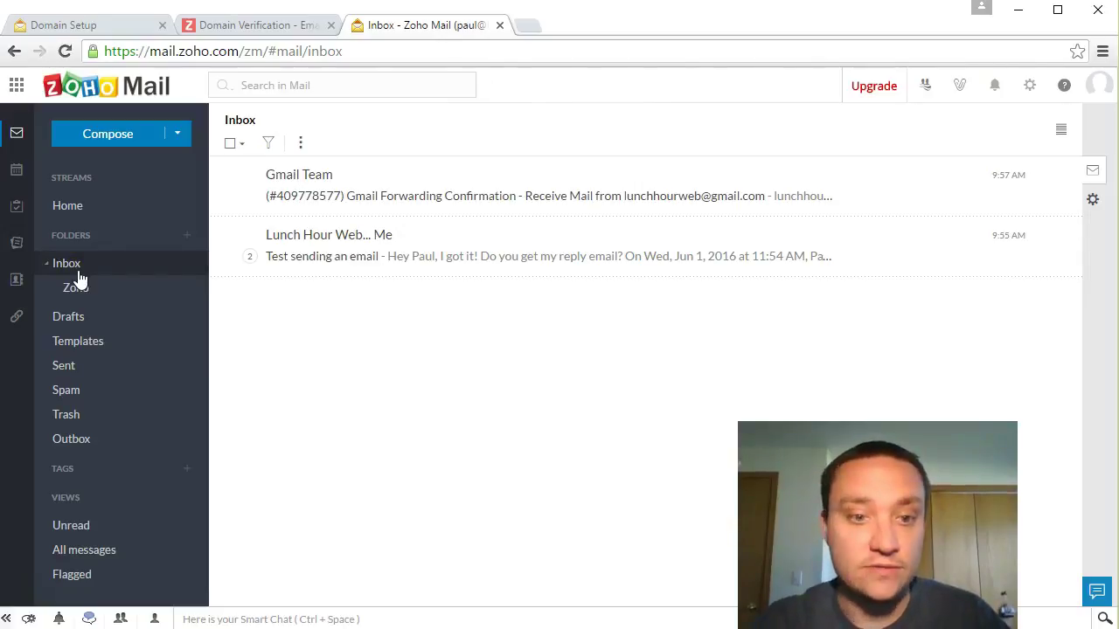
pyautogui.click(307, 488)
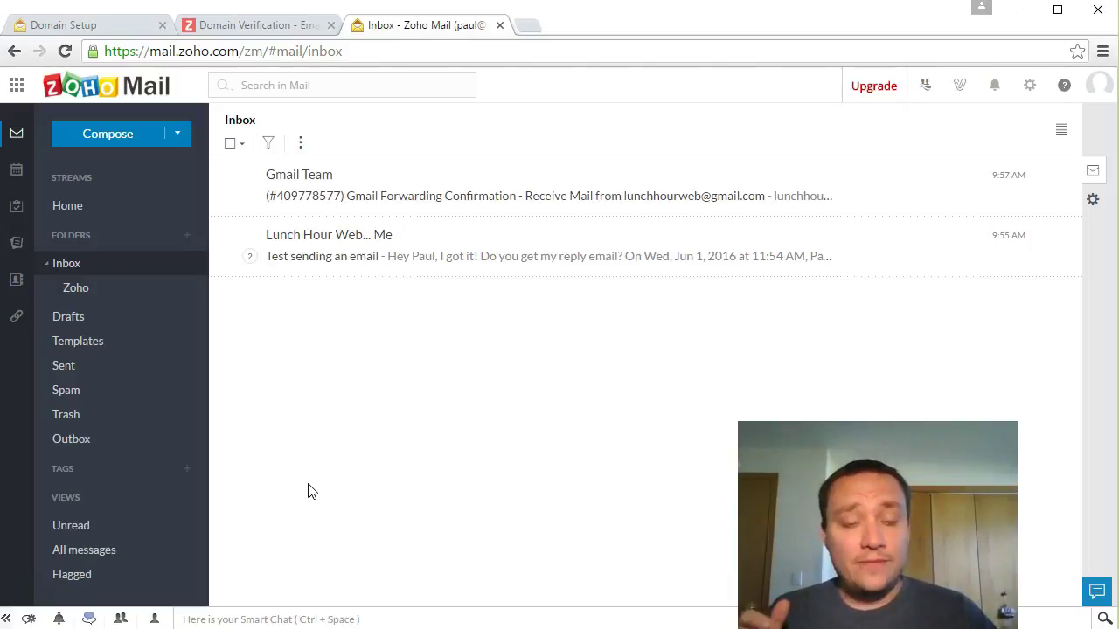
pyautogui.click(70, 267)
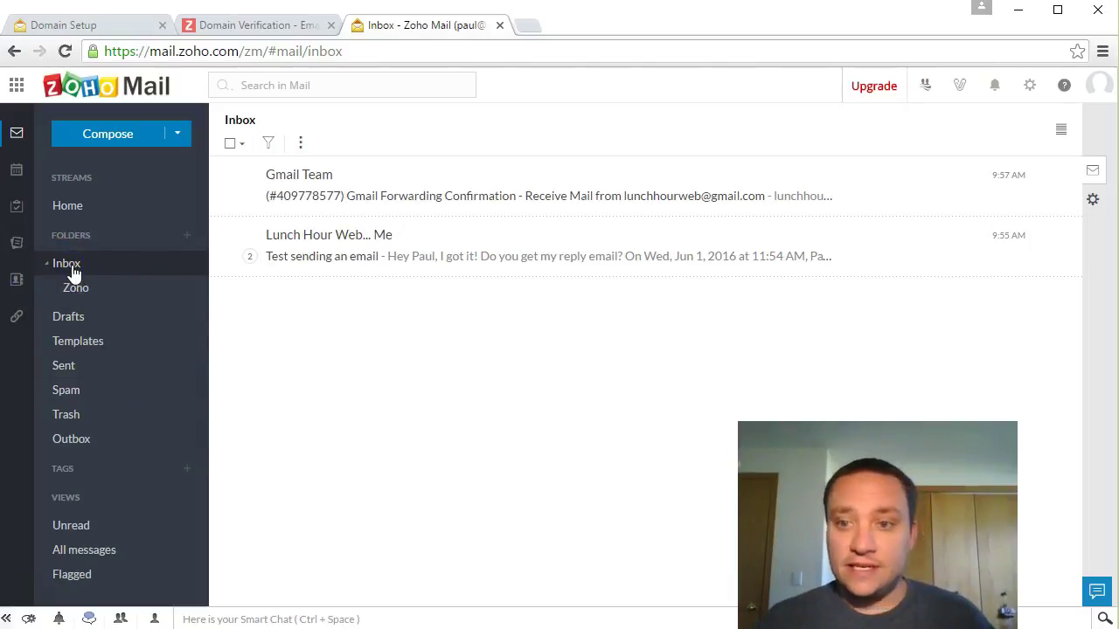